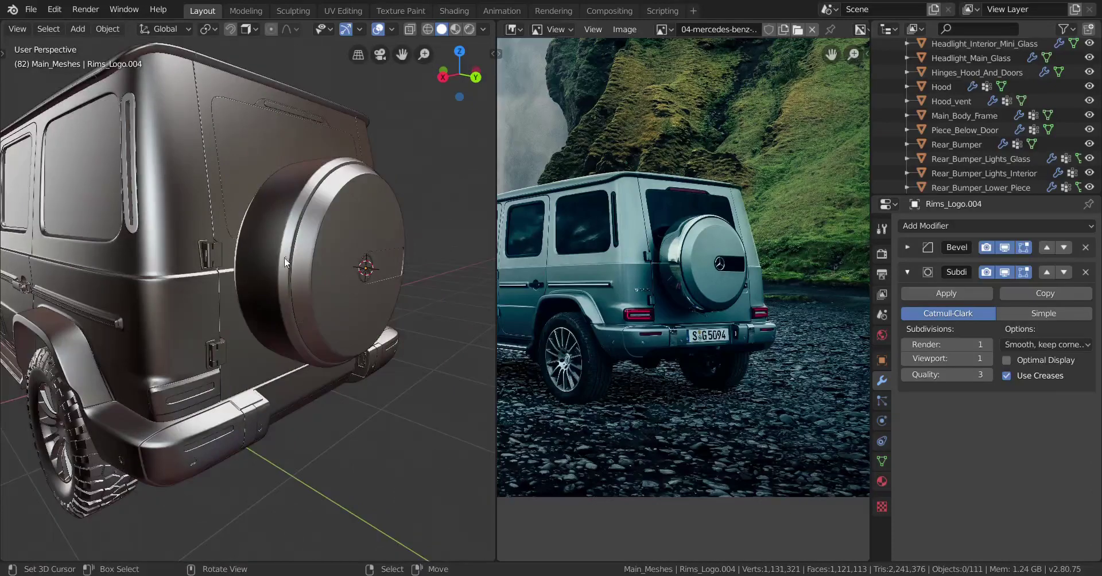
# Step: Inspect the spare wheel cover at the rear of the car and the front wheel's rim up close
pyautogui.moveTo(229, 333); pyautogui.dragTo(367, 264, button='middle')
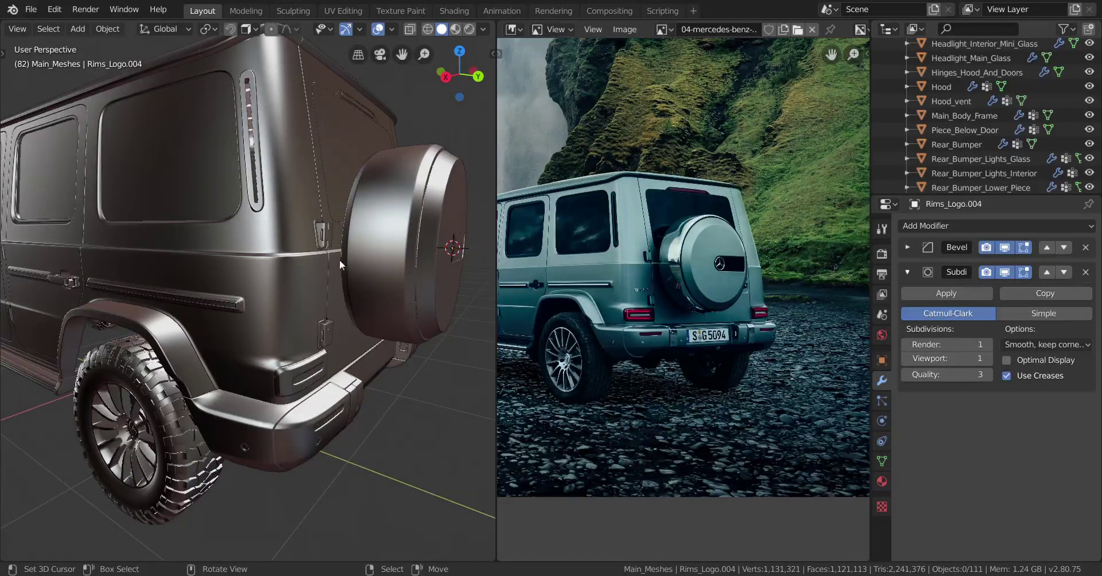
pyautogui.scroll(3, 336, 258)
pyautogui.scroll(-5, 310, 264)
pyautogui.moveTo(288, 270); pyautogui.dragTo(250, 277, button='middle')
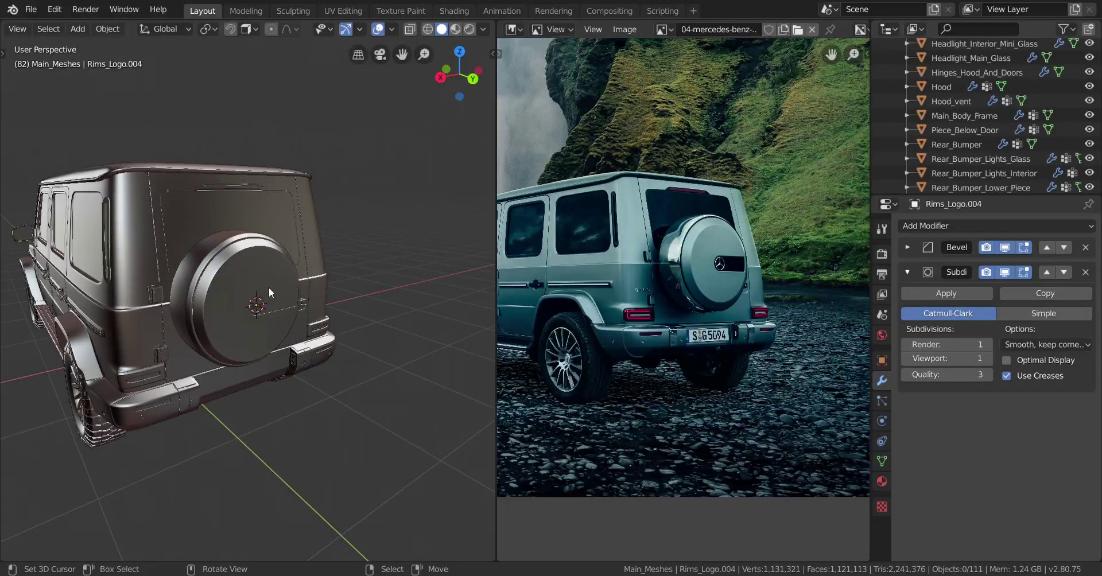
pyautogui.moveTo(244, 328); pyautogui.dragTo(270, 309, button='middle')
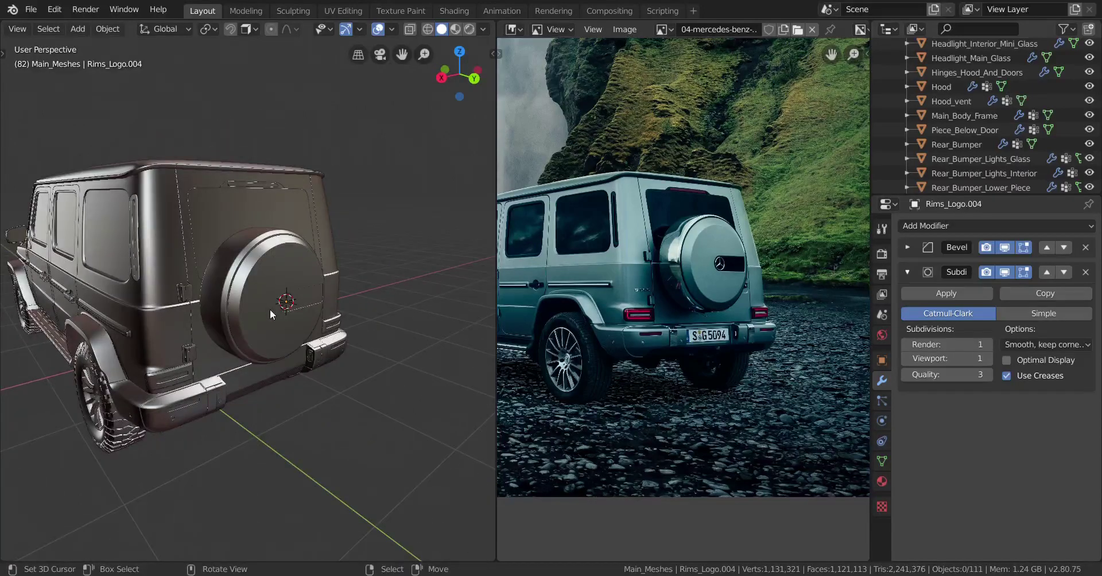
pyautogui.moveTo(270, 301)
pyautogui.mouseDown()
pyautogui.moveTo(317, 298)
pyautogui.moveTo(274, 298)
pyautogui.mouseUp()
pyautogui.moveTo(273, 294); pyautogui.dragTo(325, 294, button='middle')
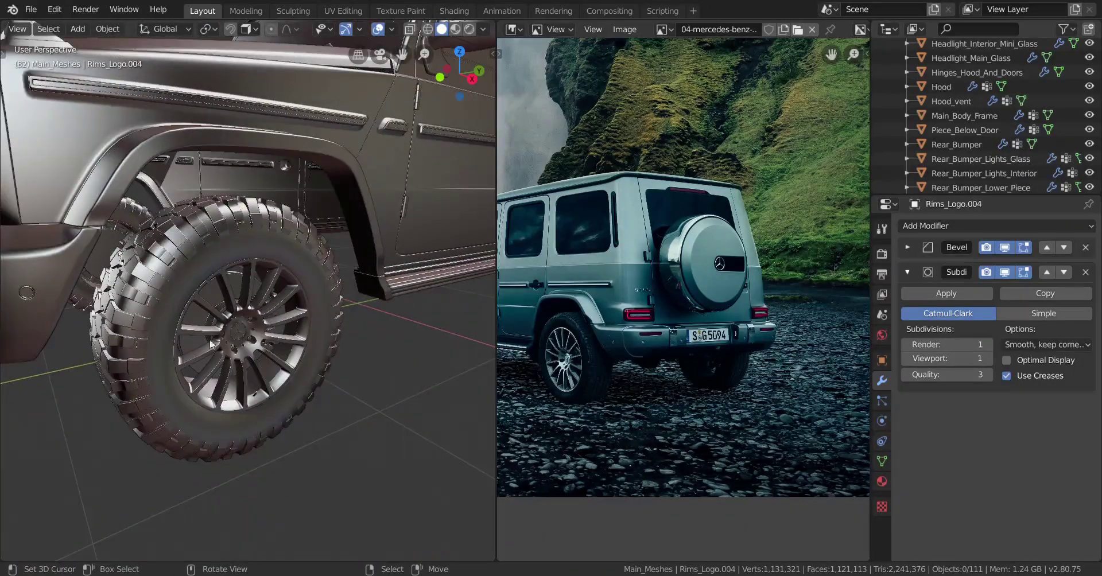
pyautogui.keyDown('shift'); pyautogui.moveTo(258, 472); pyautogui.dragTo(261, 339, button='middle'); pyautogui.keyUp('shift')
pyautogui.scroll(4, 267, 381)
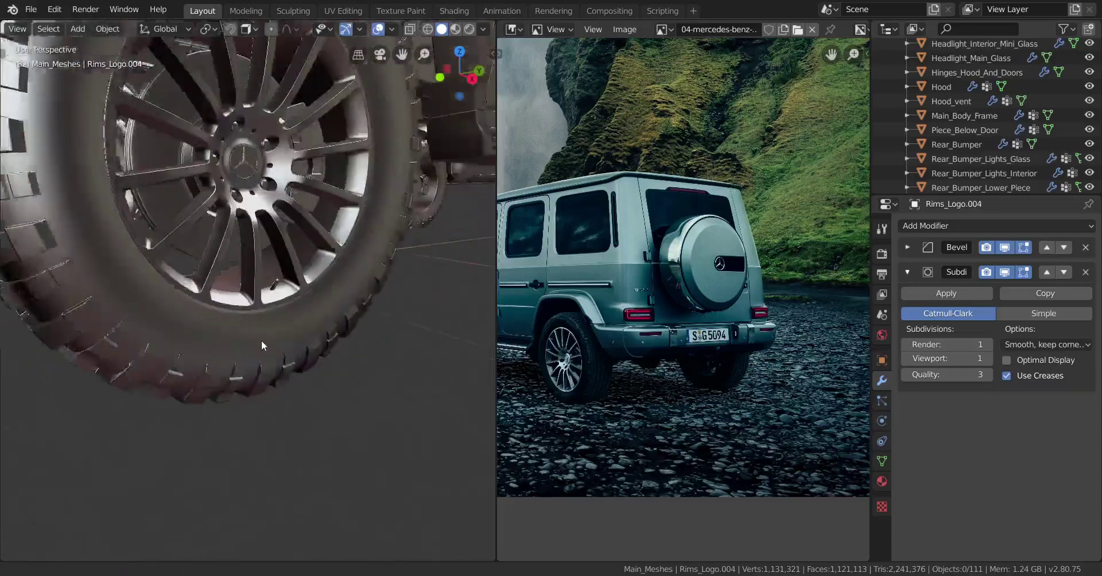
pyautogui.scroll(8, 260, 330)
# Step: Select both front wheels with all their parts in a wireframe right side view
pyautogui.click(371, 274)
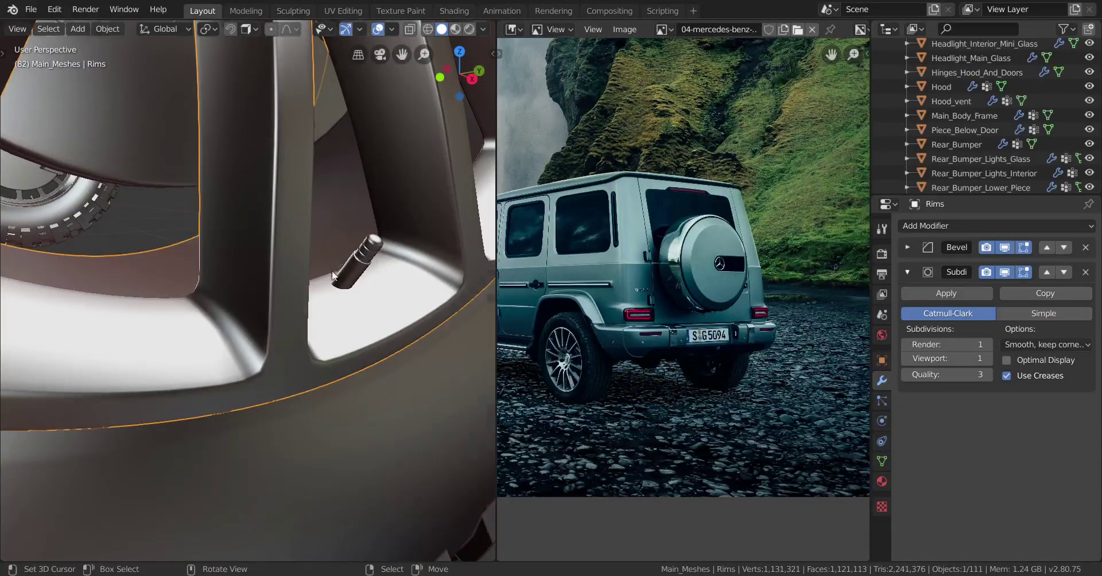
pyautogui.press('KP_Decimal')
pyautogui.scroll(-4, 262, 236)
pyautogui.moveTo(246, 254); pyautogui.dragTo(216, 263, button='middle')
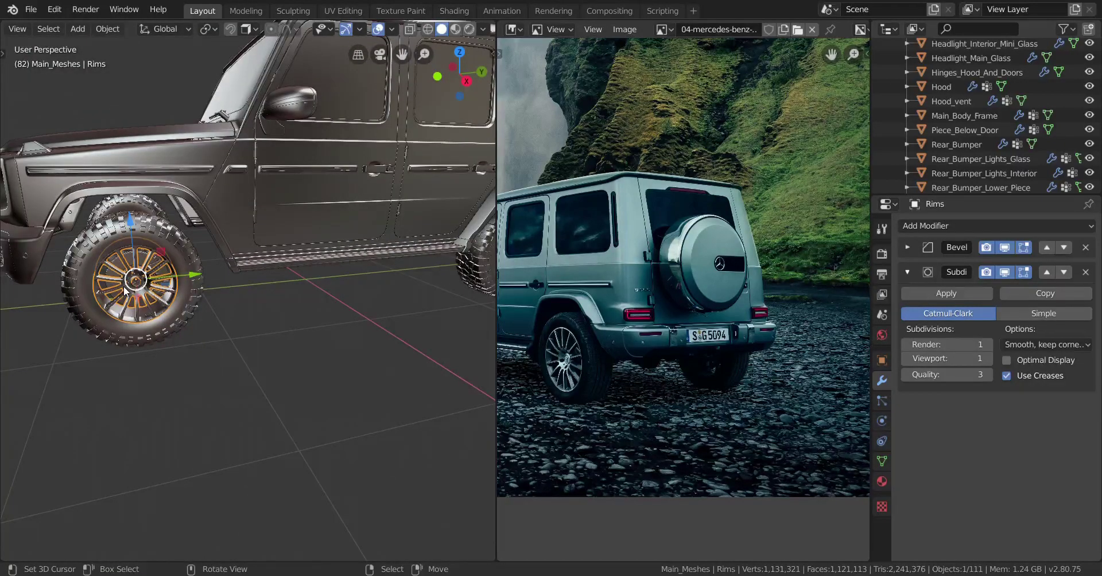
pyautogui.press('KP_3')
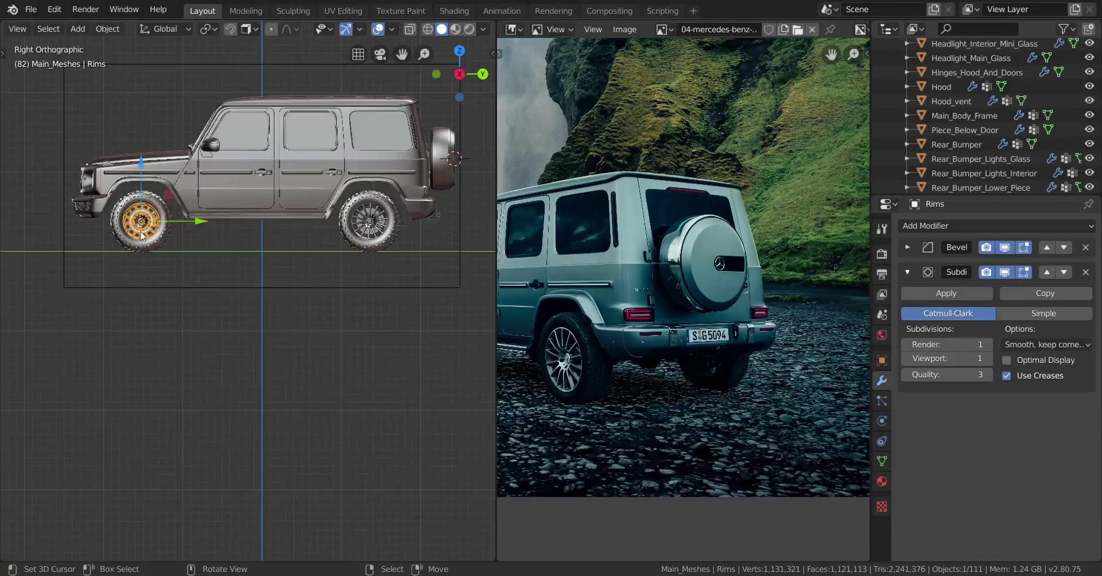
pyautogui.scroll(4, 342, 370)
pyautogui.press('z')
pyautogui.press('4')
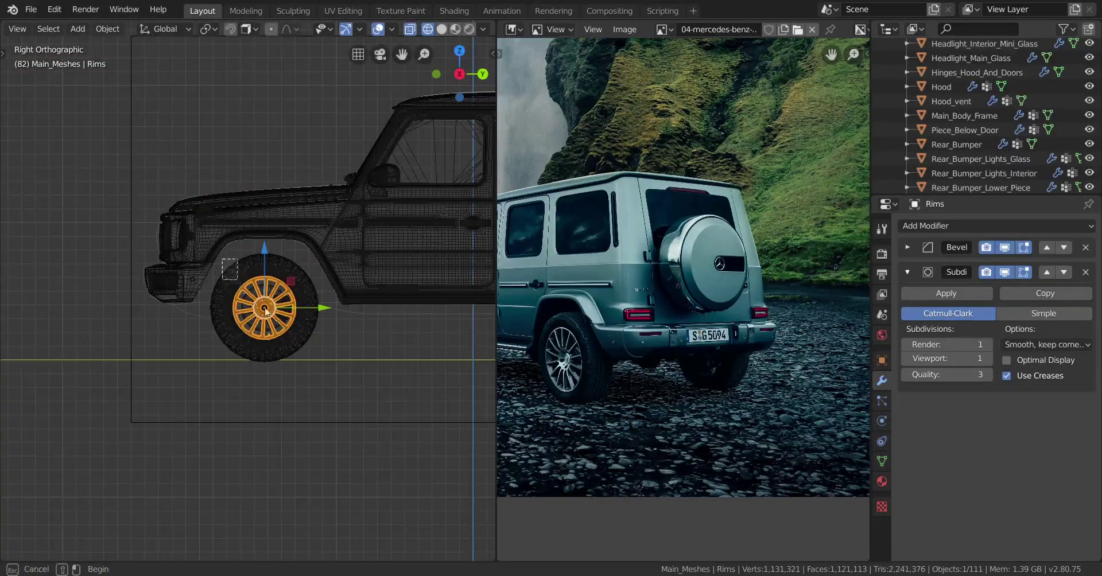
pyautogui.moveTo(222, 258); pyautogui.dragTo(306, 381)
# Step: Add both rear wheels with all their parts to the selection
pyautogui.scroll(-5, 335, 311)
pyautogui.keyDown('shift'); pyautogui.moveTo(335, 311); pyautogui.dragTo(106, 328, button='middle'); pyautogui.keyUp('shift')
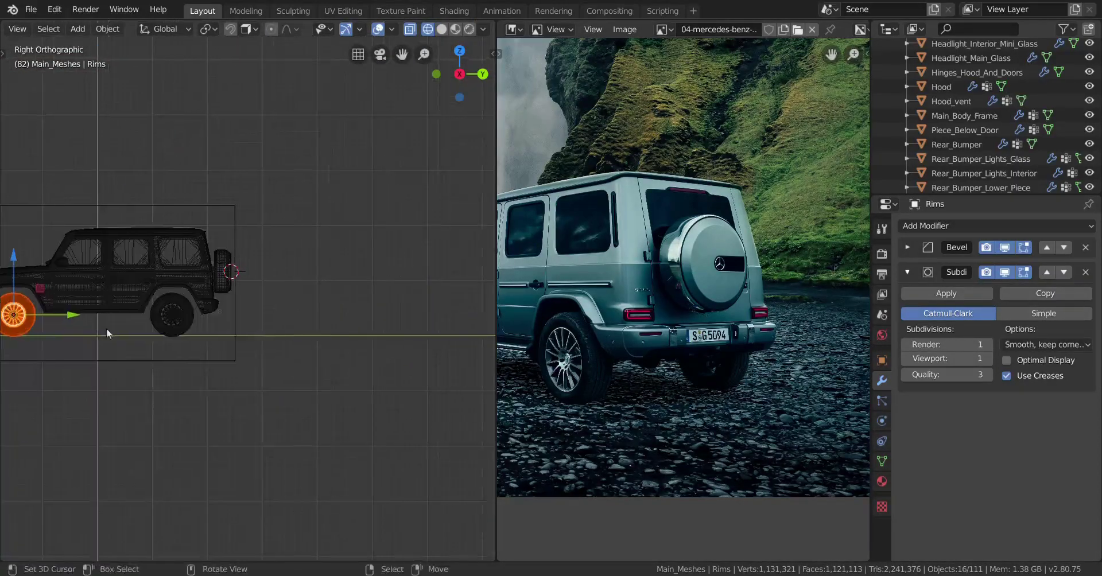
pyautogui.scroll(2, 105, 327)
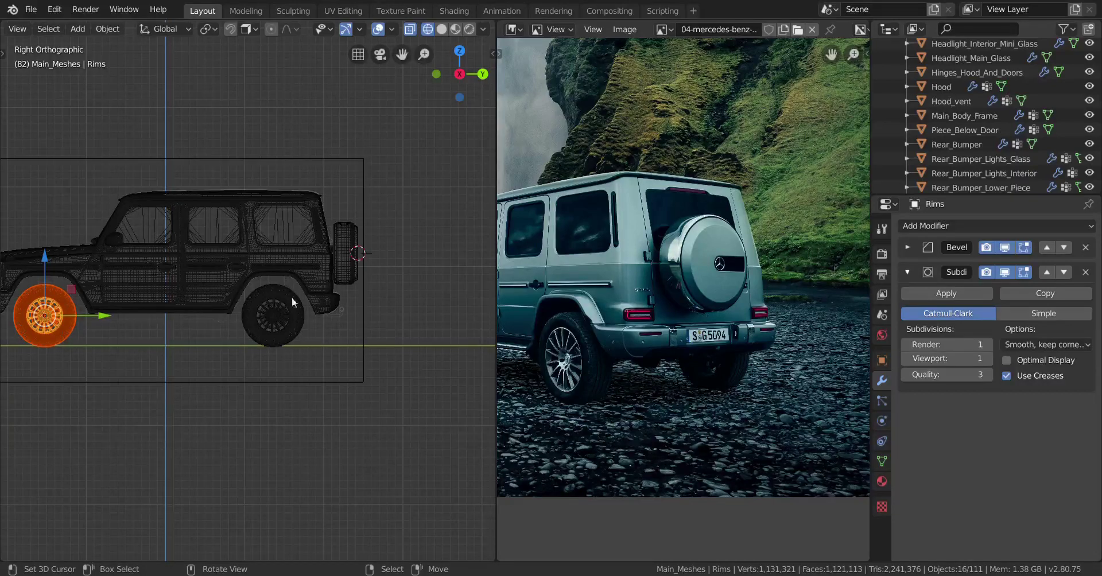
pyautogui.moveTo(256, 322); pyautogui.dragTo(248, 494, button='middle')
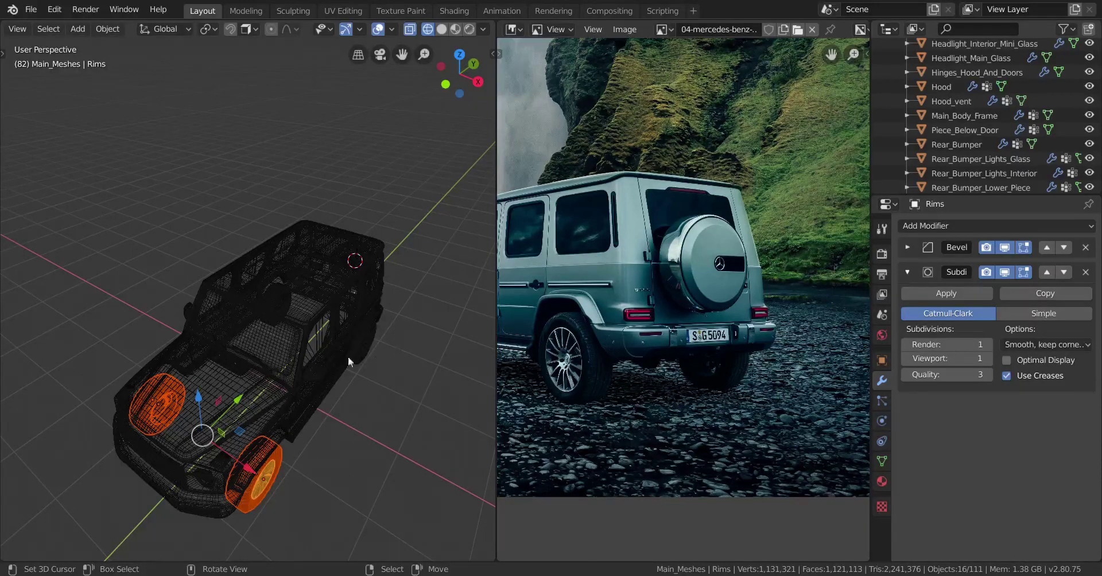
pyautogui.press('KP_3')
pyautogui.scroll(5, 253, 327)
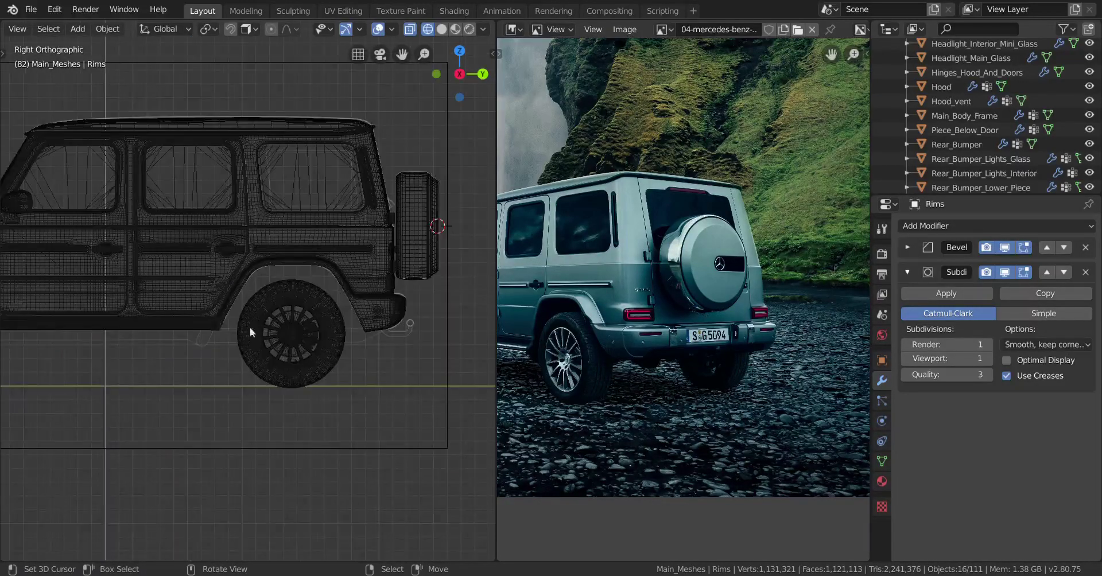
pyautogui.keyDown('shift'); pyautogui.moveTo(254, 327); pyautogui.dragTo(356, 312, button='middle'); pyautogui.keyUp('shift')
pyautogui.scroll(-1, 405, 284)
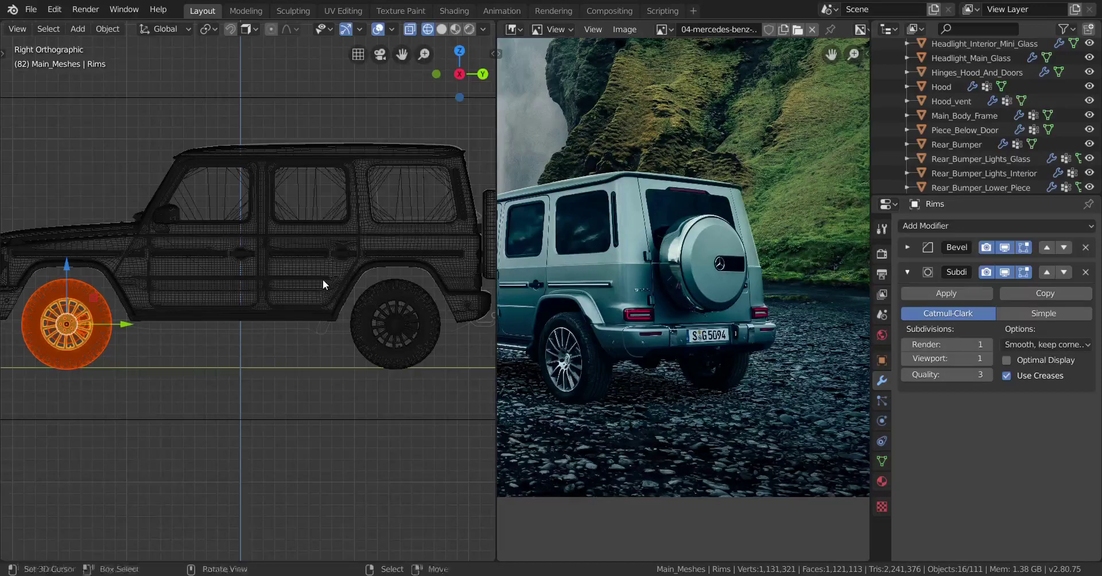
pyautogui.keyDown('shift'); pyautogui.moveTo(360, 286); pyautogui.dragTo(437, 391); pyautogui.keyUp('shift')
pyautogui.moveTo(309, 354); pyautogui.dragTo(192, 428, button='middle')
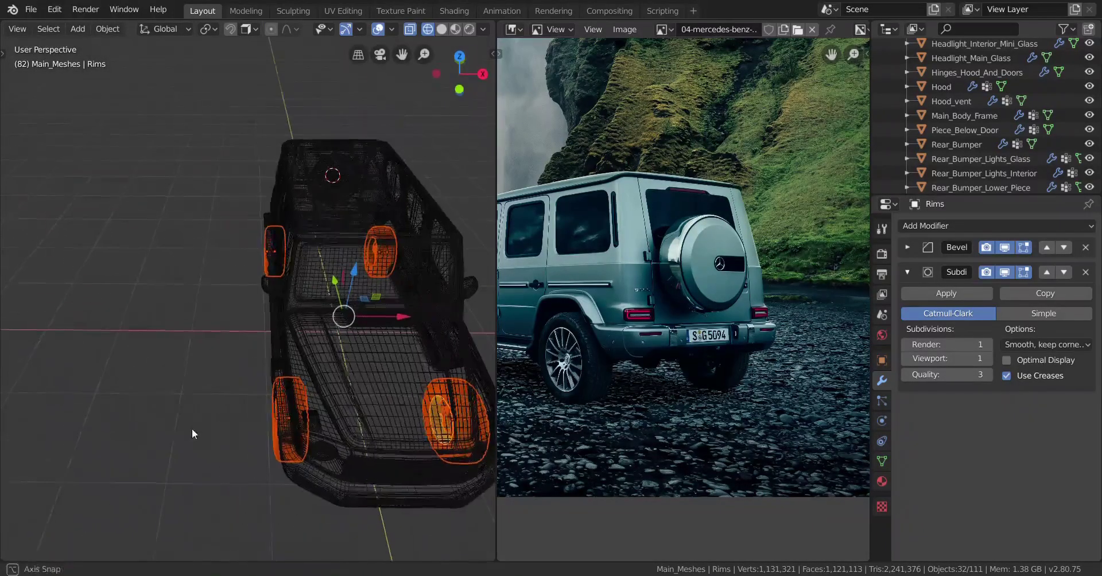
# Step: Deselect the front and rear wheels on the car's negative X side and return to solid shading
pyautogui.press('b')
pyautogui.moveTo(181, 193); pyautogui.dragTo(336, 532)
pyautogui.moveTo(356, 367); pyautogui.dragTo(251, 409, button='middle')
pyautogui.hotkey('shift', 'z')
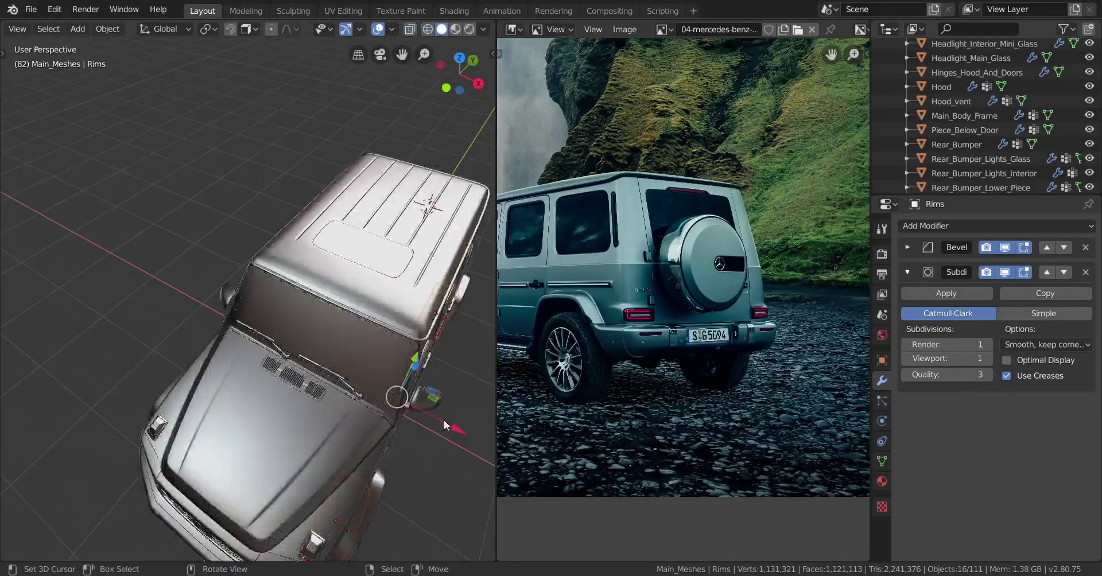
pyautogui.moveTo(443, 420)
pyautogui.mouseDown(button='middle')
pyautogui.moveTo(290, 377)
pyautogui.moveTo(236, 322)
pyautogui.mouseUp(button='middle')
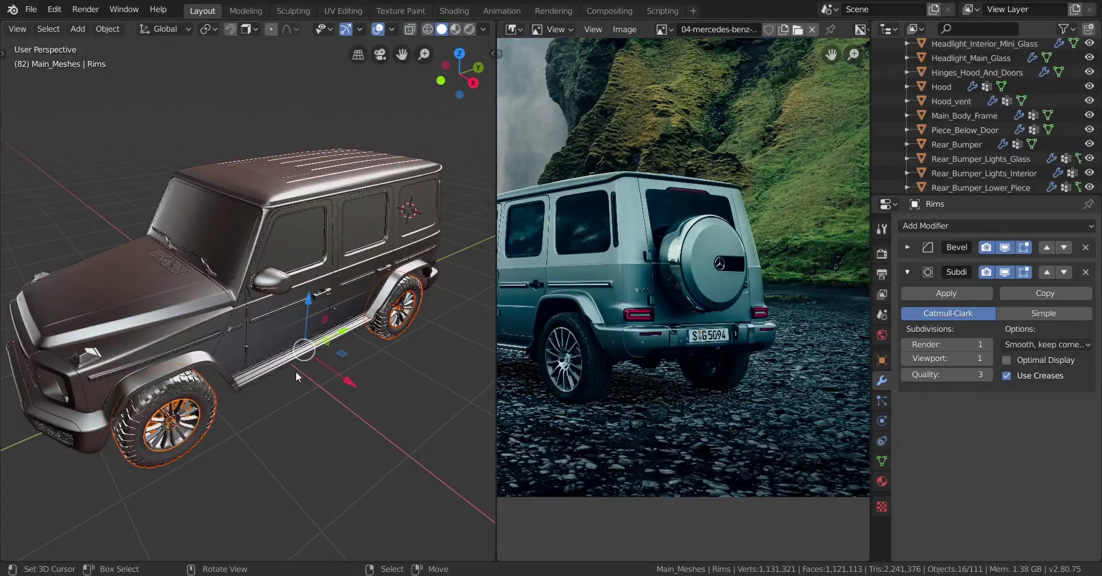
# Step: Snap the 3D cursor to the world origin and set the pivot point to 3D Cursor
pyautogui.hotkey('shift', 's')
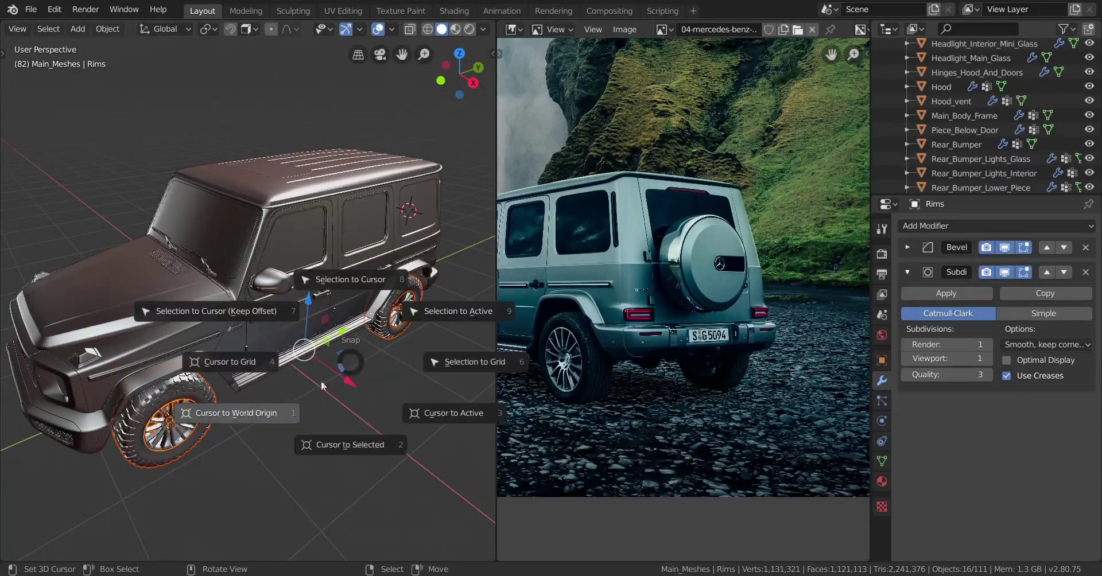
pyautogui.click(269, 413)
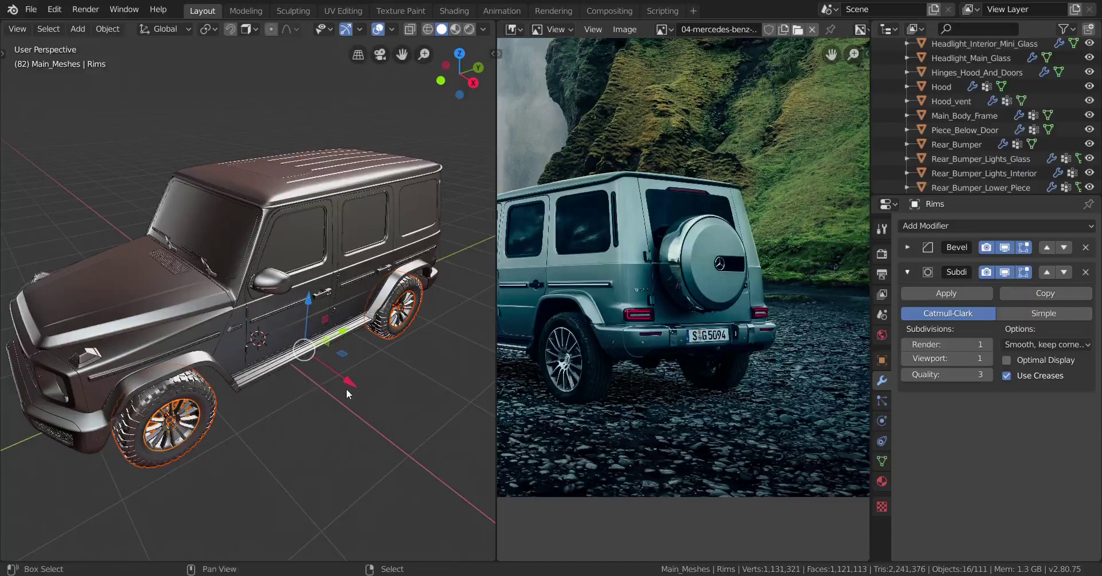
pyautogui.moveTo(319, 411); pyautogui.dragTo(308, 406, button='middle')
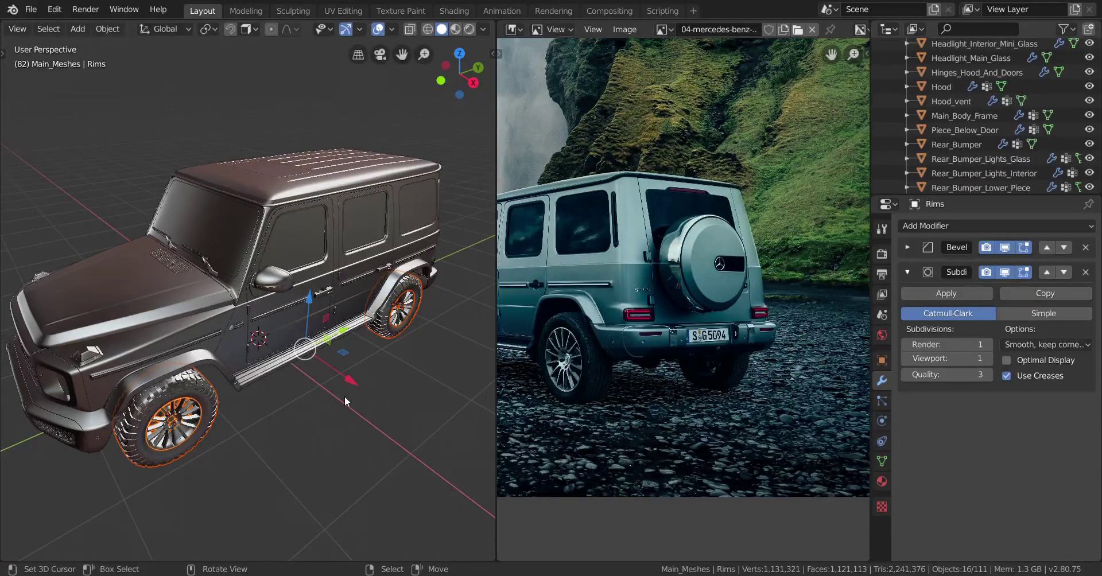
pyautogui.press('.')
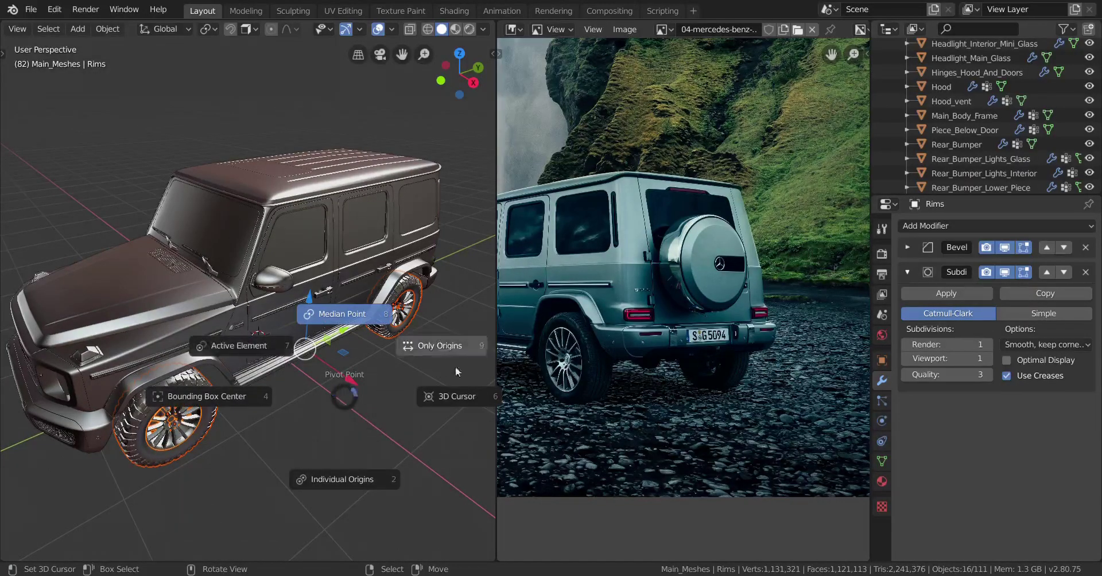
pyautogui.click(457, 395)
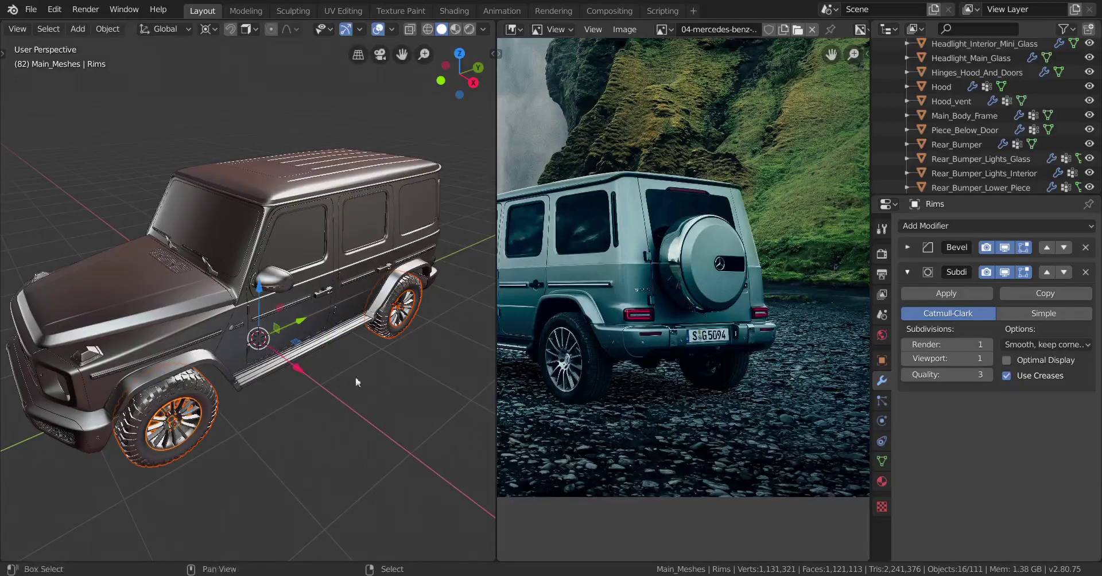
pyautogui.moveTo(355, 377); pyautogui.dragTo(339, 367, button='middle')
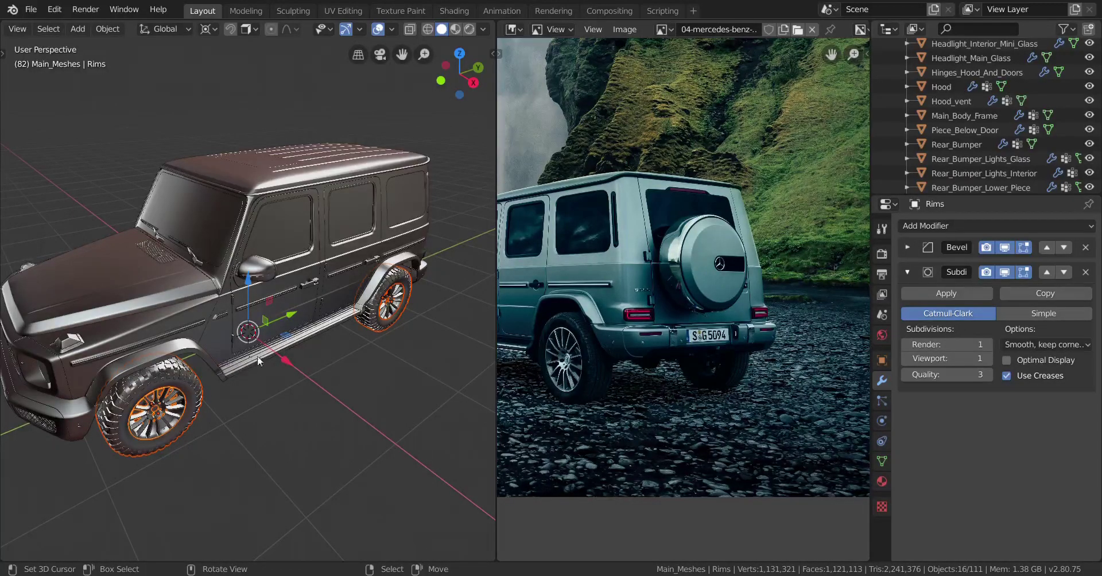
# Step: Deselect the wheels and select the round spare wheel cover on the rear door
pyautogui.moveTo(342, 353); pyautogui.dragTo(196, 304, button='middle')
pyautogui.scroll(2, 158, 359)
pyautogui.press('a')
pyautogui.hotkey('alt', 'a')
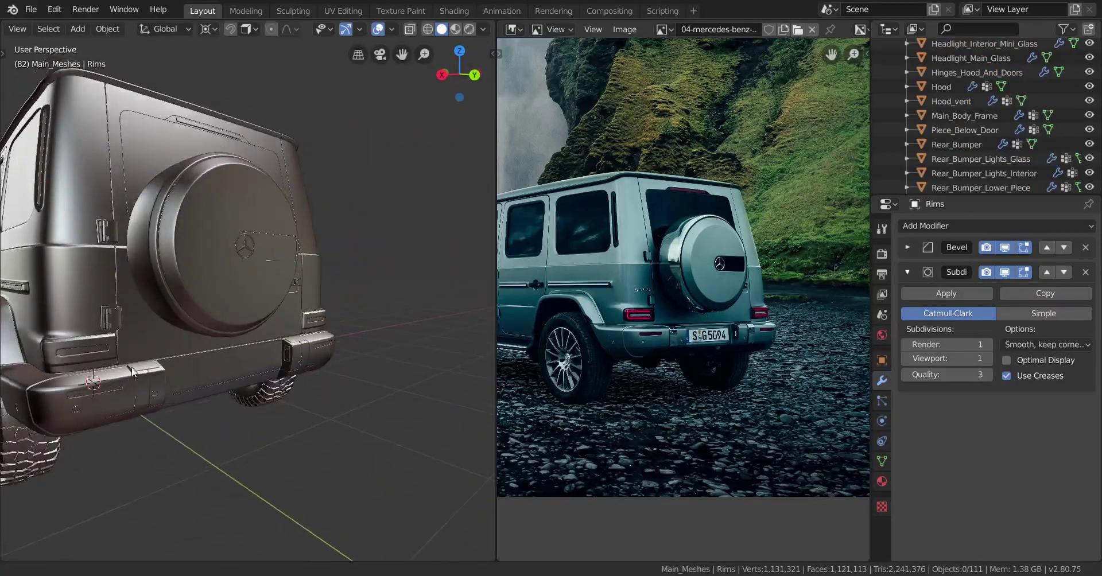
pyautogui.click(196, 293)
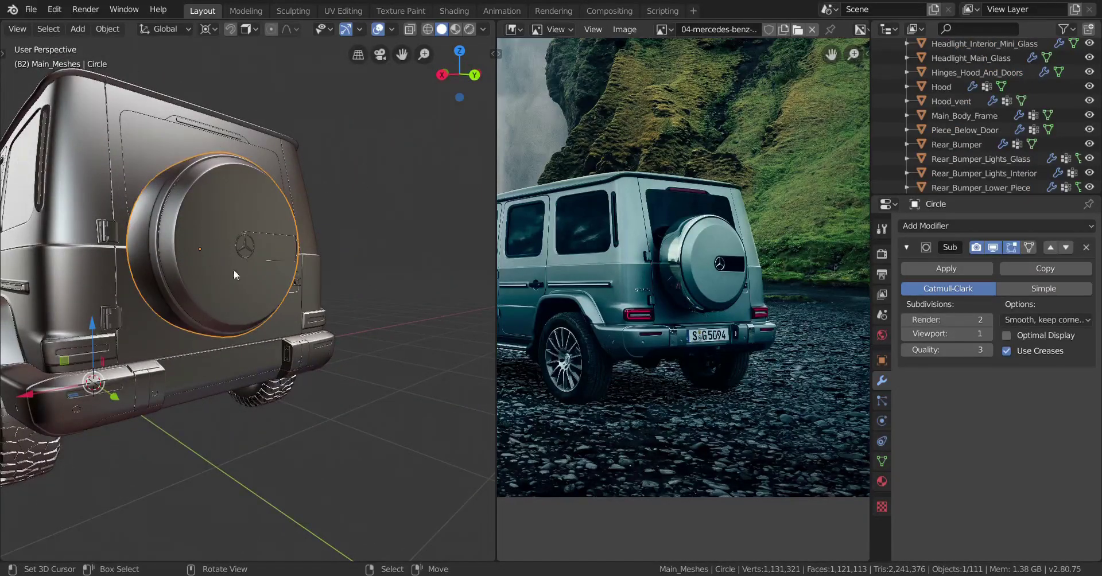
# Step: Place the 3D cursor at the centre of the spare wheel cover's Mercedes badge in the back orthographic view
pyautogui.moveTo(244, 263); pyautogui.dragTo(266, 300, button='middle')
pyautogui.press('ctrl+KP_1')
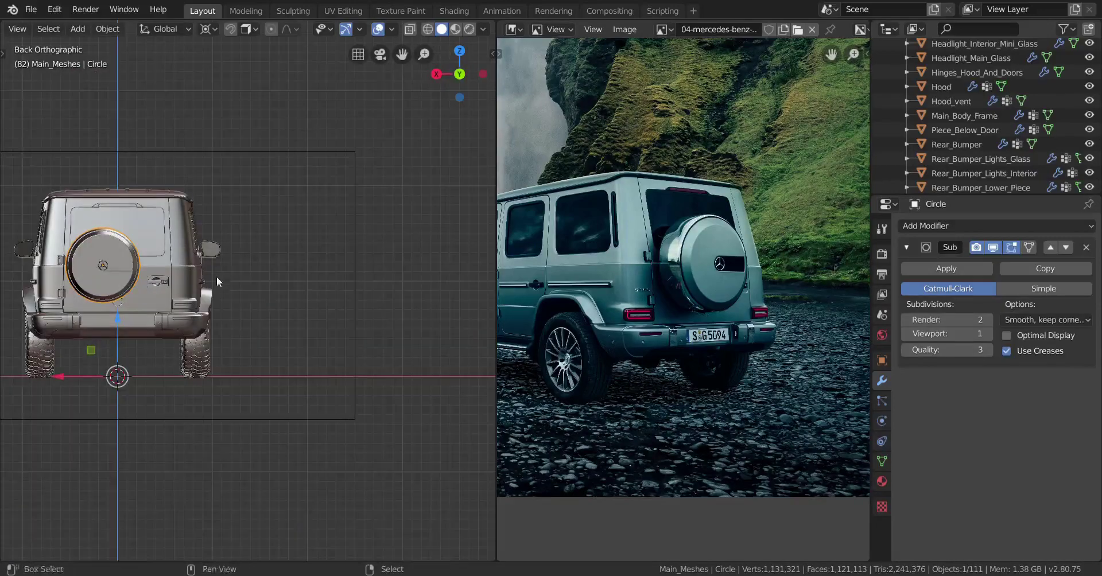
pyautogui.scroll(8, 216, 277)
pyautogui.hotkey('shift', 'z')
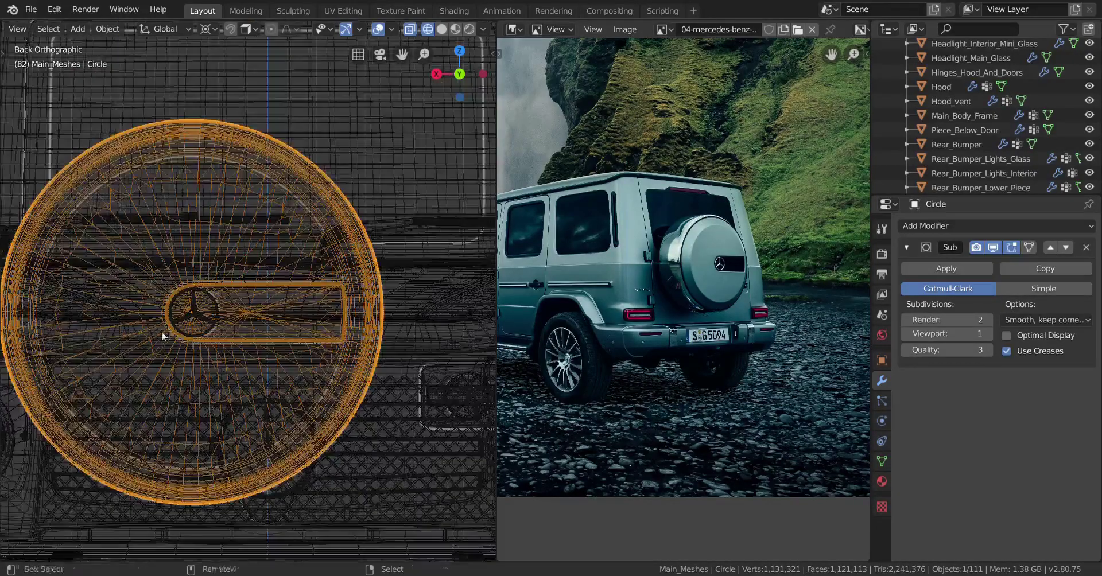
pyautogui.keyDown('shift'); pyautogui.moveTo(162, 336); pyautogui.dragTo(246, 328, button='middle'); pyautogui.keyUp('shift')
pyautogui.scroll(3, 324, 327)
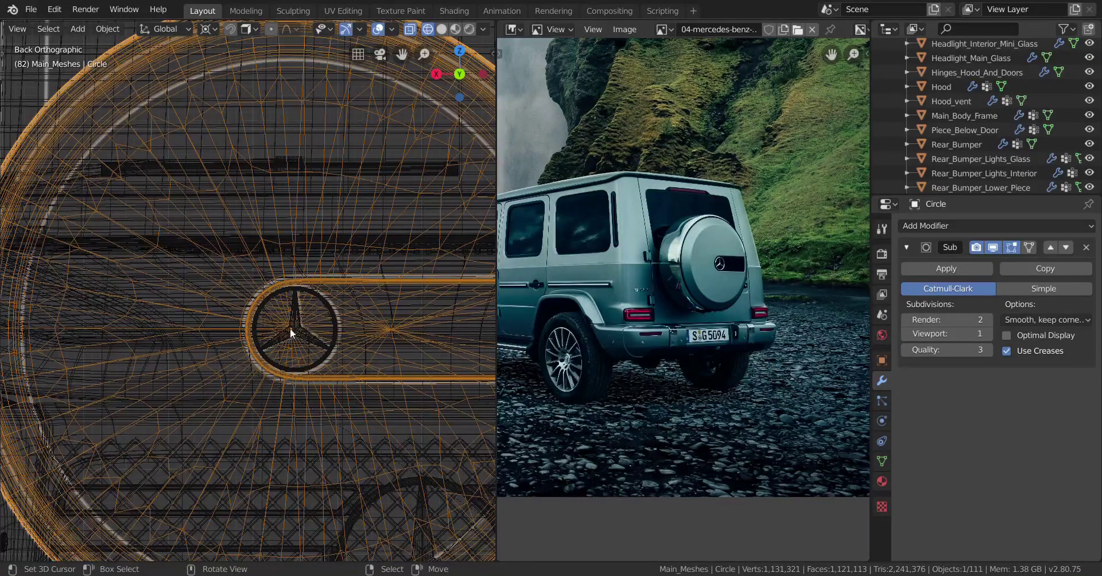
pyautogui.scroll(-6, 291, 328)
pyautogui.hotkey('shift', 'z')
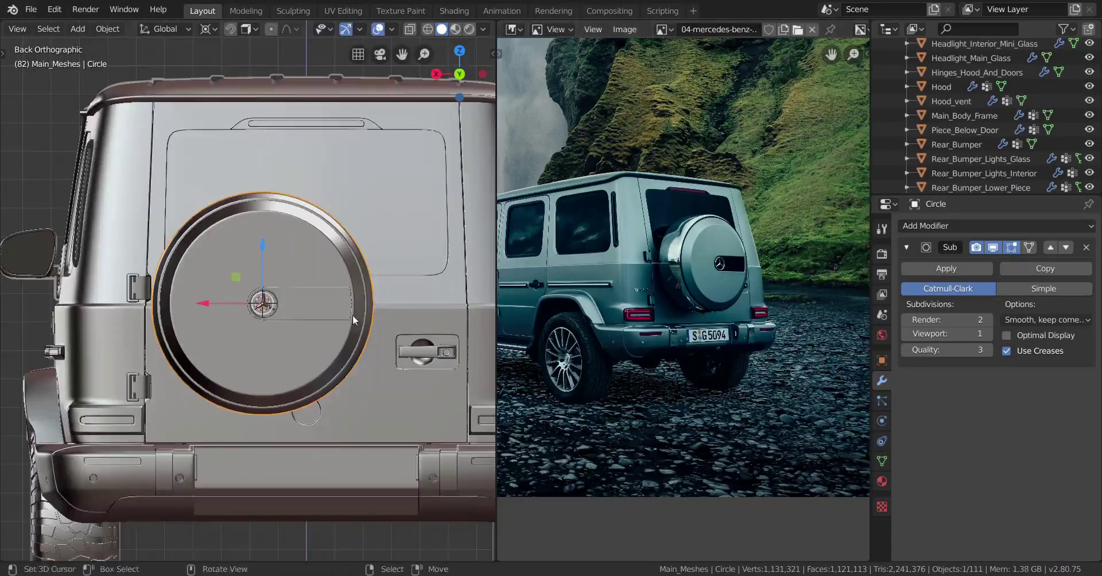
# Step: Enter Edit Mode on the spare wheel cover and select the edge loop around its rear face
pyautogui.scroll(1, 352, 315)
pyautogui.press('Tab')
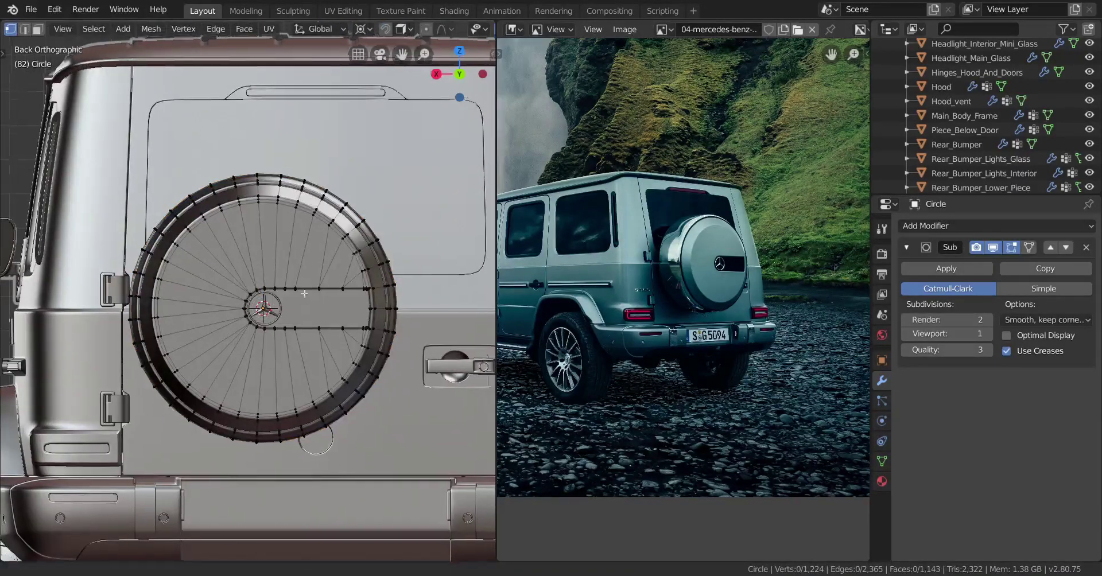
pyautogui.scroll(6, 304, 294)
pyautogui.keyDown('alt'); pyautogui.click(281, 290); pyautogui.keyUp('alt')
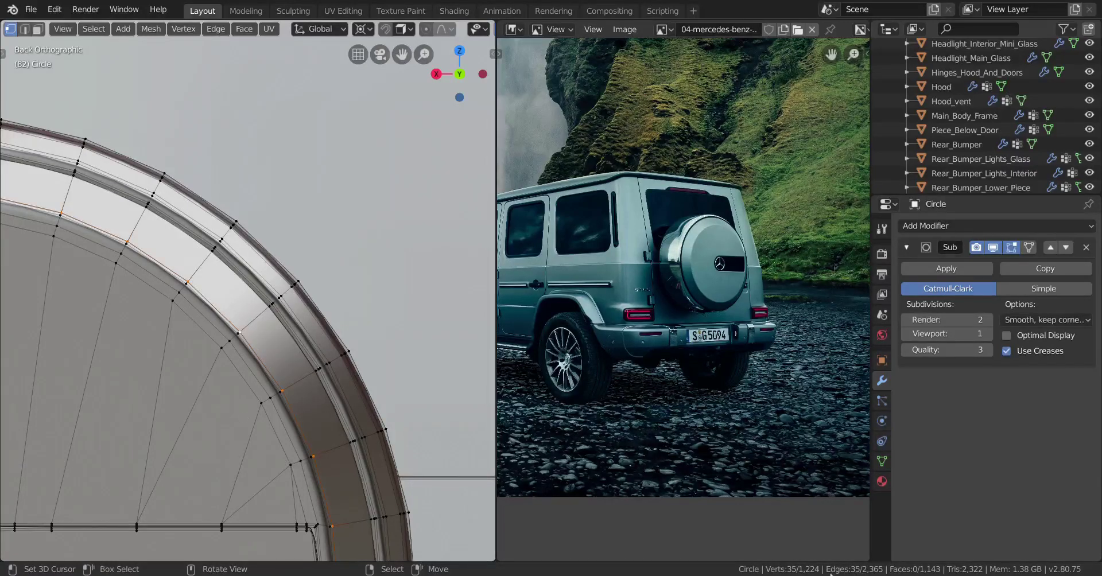
# Step: Examine the selected edge loop on the spare wheel cover in wireframe and solid shading, from behind and from the side
pyautogui.scroll(-5, 253, 327)
pyautogui.scroll(1, 290, 327)
pyautogui.hotkey('shift', 'z')
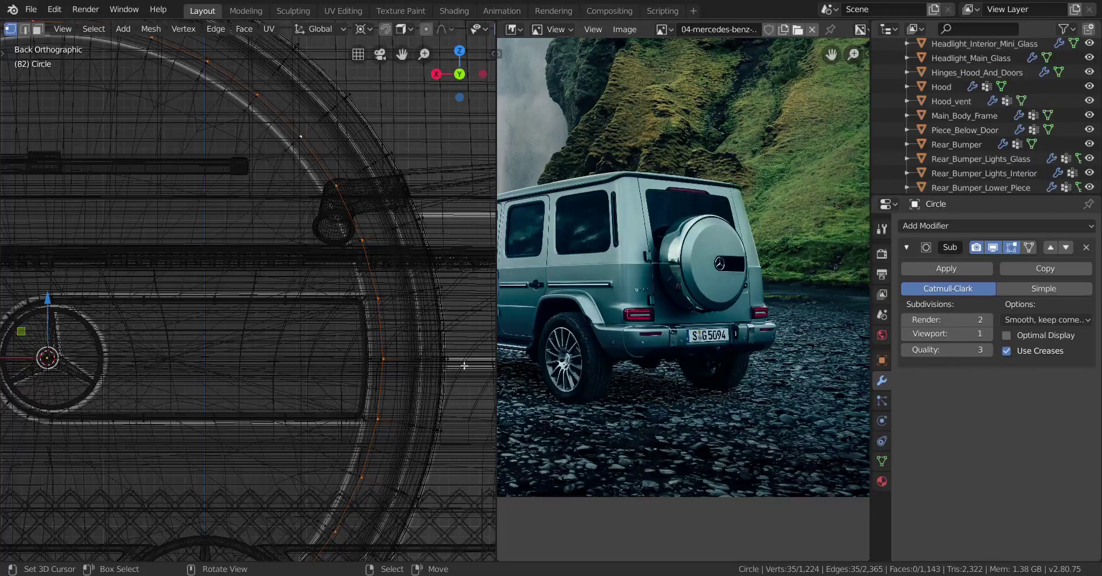
pyautogui.scroll(-3, 339, 370)
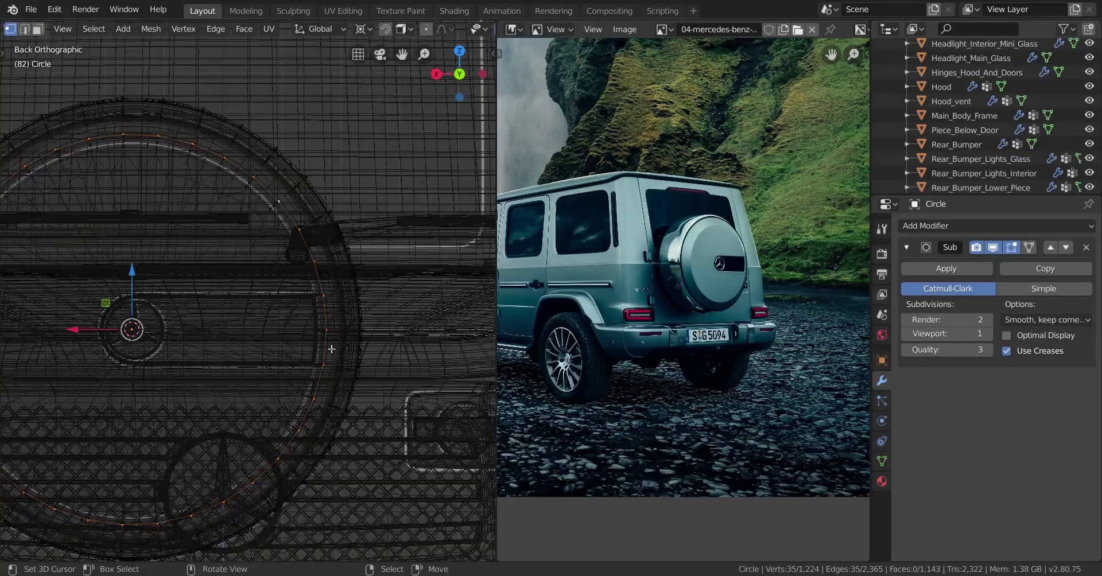
pyautogui.moveTo(338, 371); pyautogui.dragTo(170, 397, button='middle')
pyautogui.press('KP_Decimal')
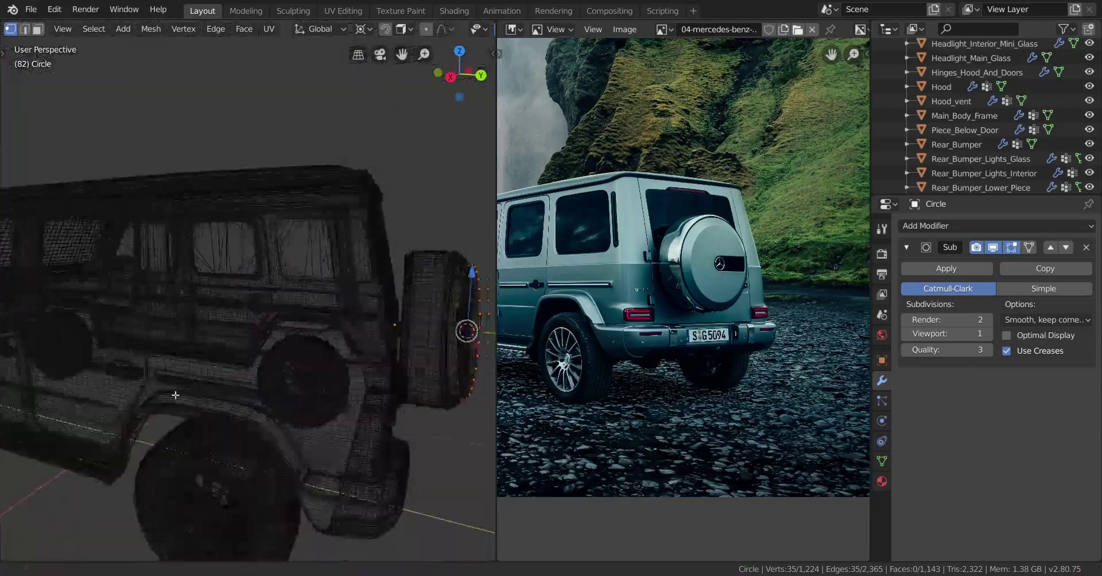
pyautogui.press('z')
pyautogui.click(421, 401)
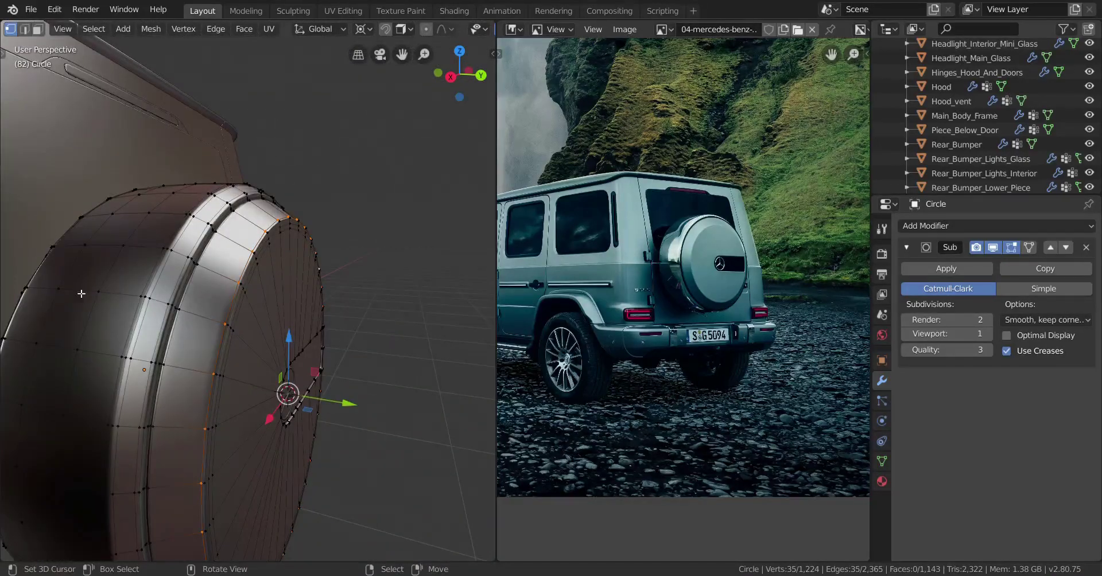
# Step: Select the linked outer ring of the spare wheel cover, then replace that selection with the cover's linked rear cap
pyautogui.press('l')
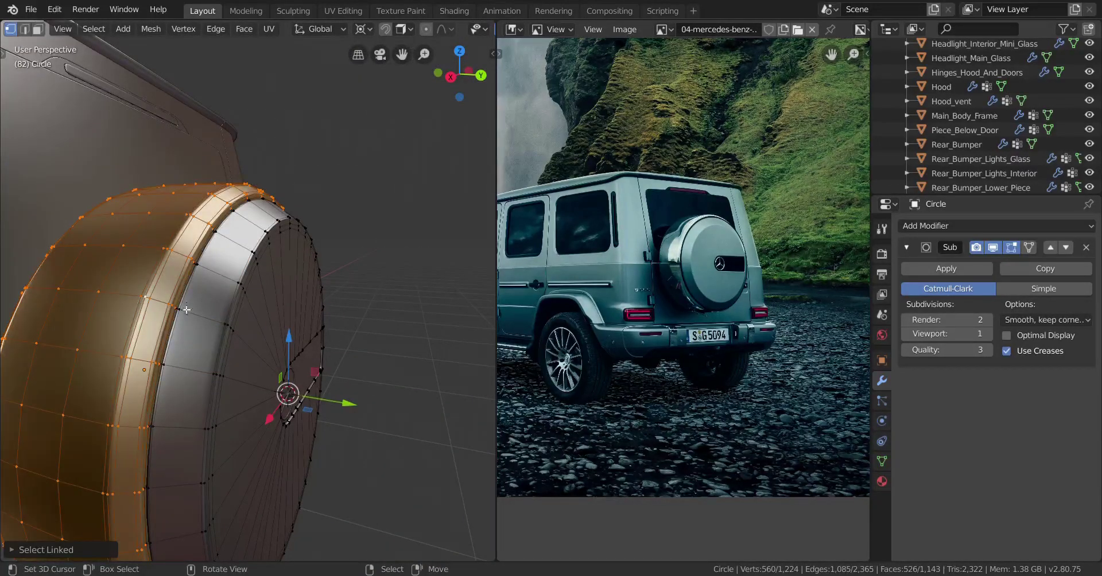
pyautogui.hotkey('shift', 'z')
pyautogui.hotkey('shift', 'z')
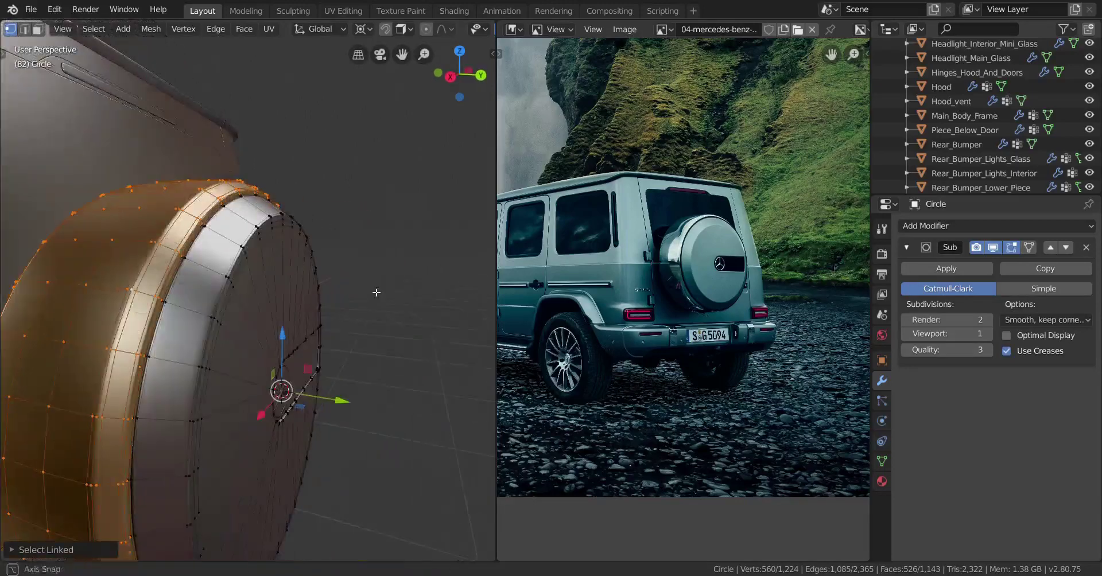
pyautogui.click(223, 305)
pyautogui.press('l')
pyautogui.moveTo(193, 327); pyautogui.dragTo(234, 316, button='middle')
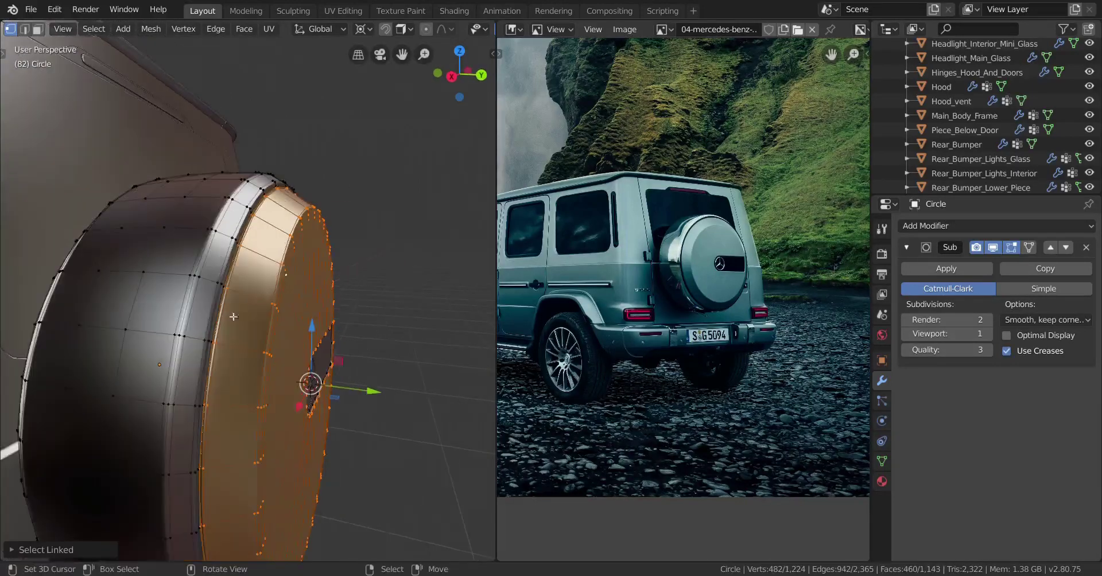
pyautogui.press('z')
pyautogui.moveTo(339, 344)
pyautogui.mouseDown(button='middle')
pyautogui.moveTo(241, 335)
pyautogui.moveTo(348, 321)
pyautogui.moveTo(281, 329)
pyautogui.mouseUp(button='middle')
# Step: Select only the linked flat plate behind the Mercedes badge on the spare wheel cover
pyautogui.press('Tab')
pyautogui.moveTo(195, 366); pyautogui.dragTo(264, 349, button='middle')
pyautogui.scroll(4, 256, 351)
pyautogui.press('Tab')
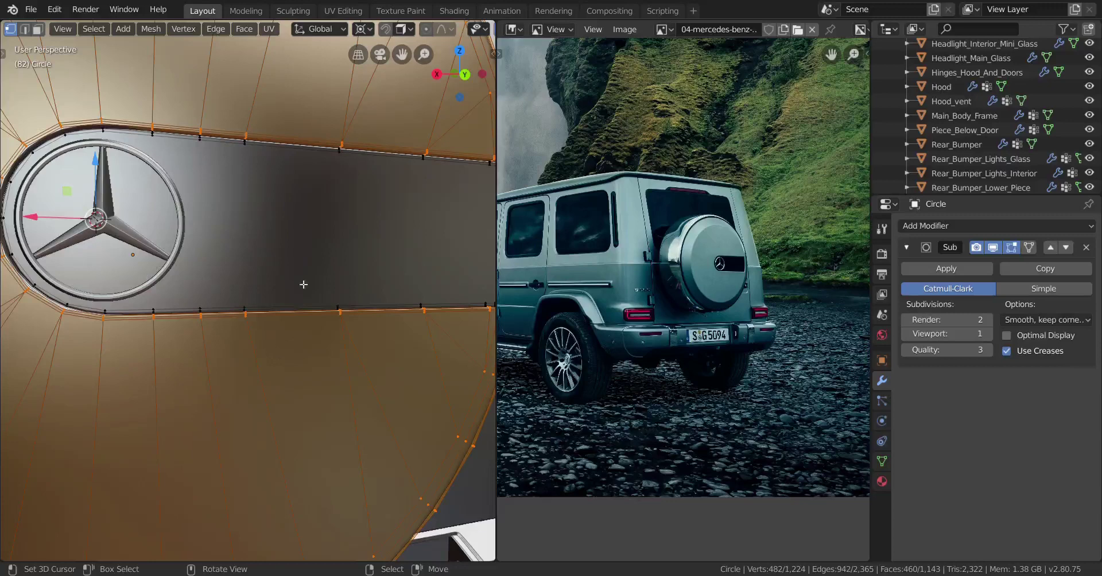
pyautogui.click(253, 302)
pyautogui.hotkey('ctrl', 'l')
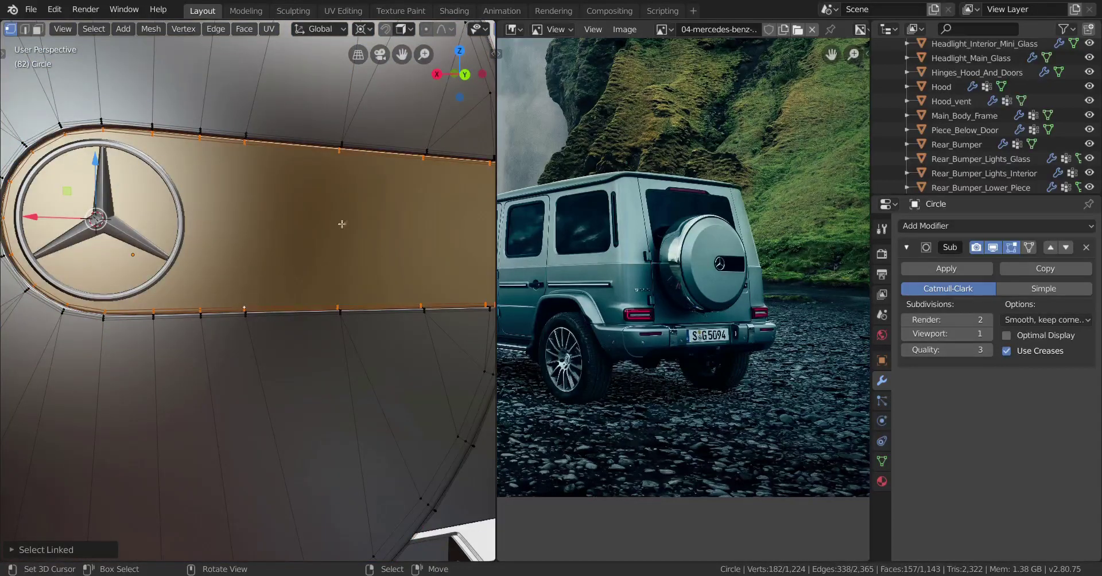
pyautogui.moveTo(287, 315); pyautogui.dragTo(256, 319, button='middle')
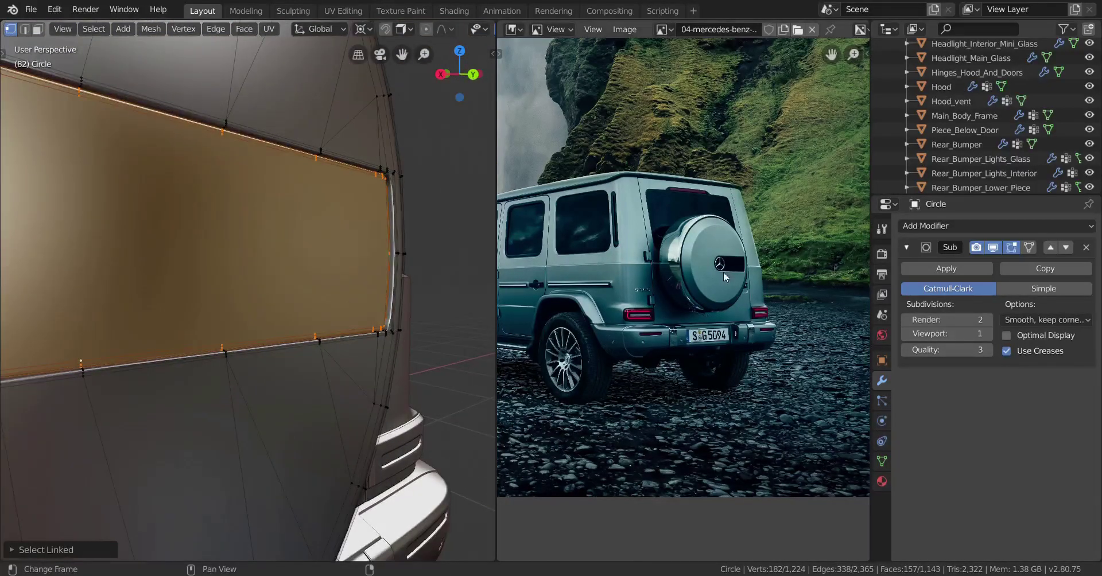
# Step: Compare the badge plate with the spare wheel cover in the reference photo and leave Edit Mode
pyautogui.scroll(5, 723, 277)
pyautogui.moveTo(724, 277); pyautogui.dragTo(622, 331, button='middle')
pyautogui.scroll(-8, 172, 381)
pyautogui.press('Tab')
pyautogui.scroll(-3, 94, 386)
pyautogui.keyDown('shift'); pyautogui.moveTo(81, 388); pyautogui.dragTo(218, 338, button='middle'); pyautogui.keyUp('shift')
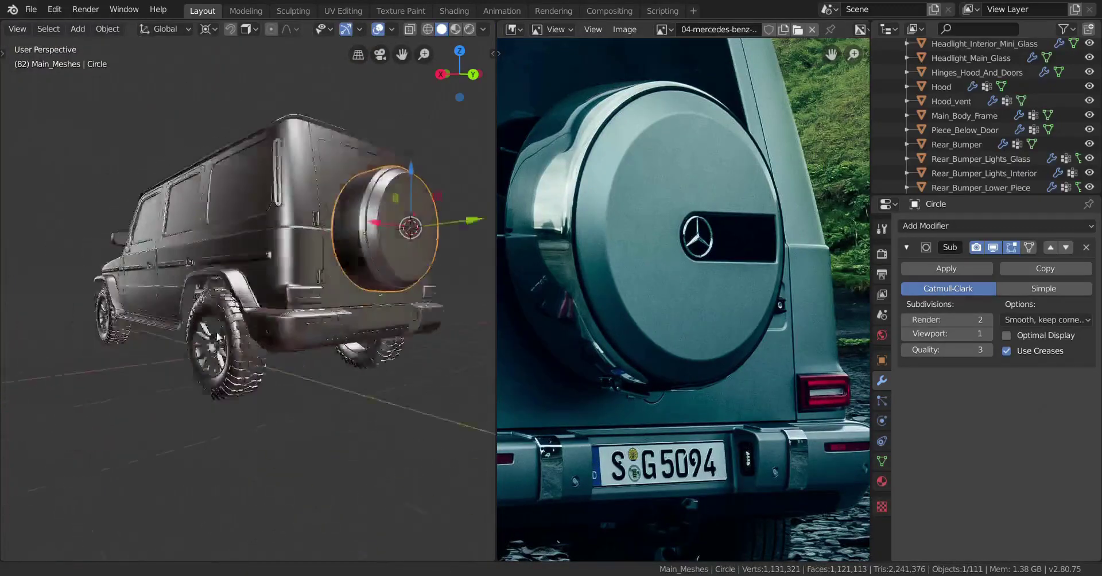
# Step: Select the Mercedes logo at the centre of the wheel's rim, keeping it in place
pyautogui.scroll(10, 218, 338)
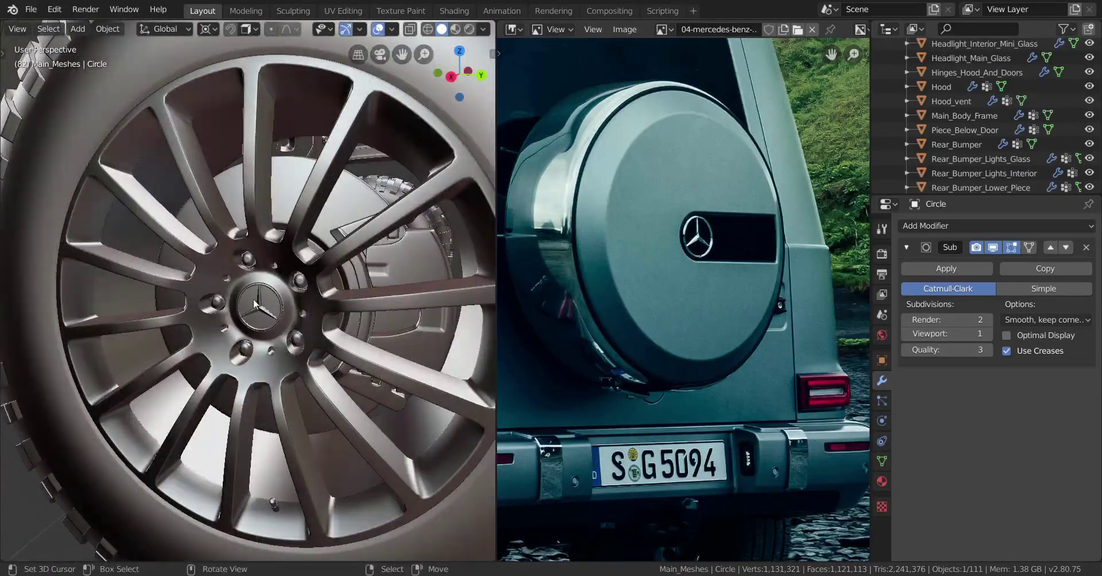
pyautogui.scroll(3, 254, 304)
pyautogui.click(267, 333)
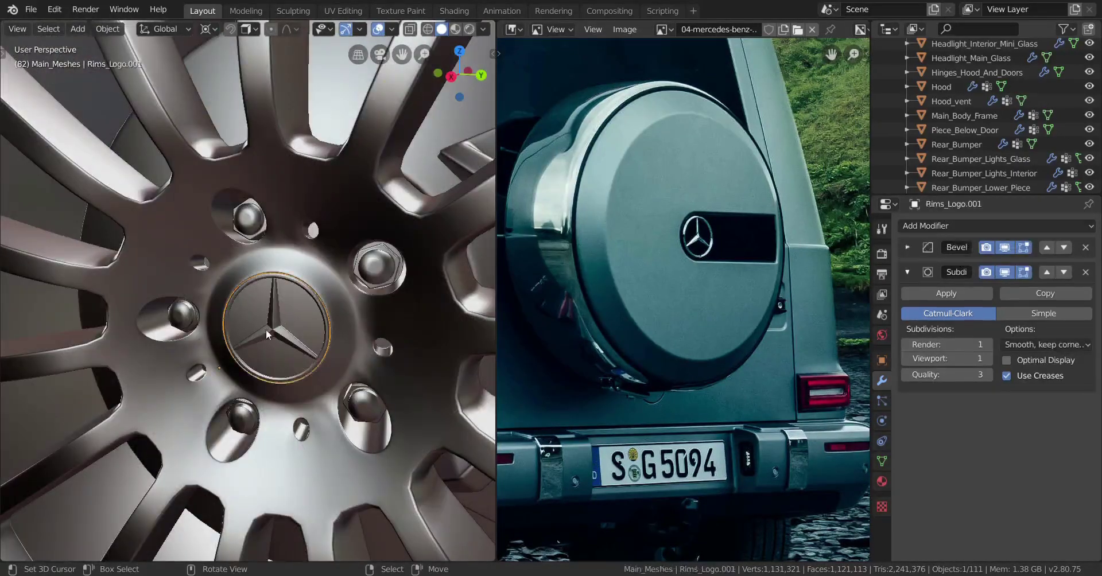
pyautogui.press('g')
pyautogui.rightClick(270, 360)
# Step: Select the copy of the rim's Mercedes logo that sits on the spare wheel cover
pyautogui.scroll(-9, 281, 335)
pyautogui.keyDown('shift'); pyautogui.moveTo(321, 287); pyautogui.dragTo(253, 345, button='middle'); pyautogui.keyUp('shift')
pyautogui.moveTo(310, 342); pyautogui.dragTo(315, 268, button='middle')
pyautogui.hotkey('shift', 'd')
pyautogui.rightClick(61, 205)
pyautogui.moveTo(366, 327); pyautogui.dragTo(351, 304, button='middle')
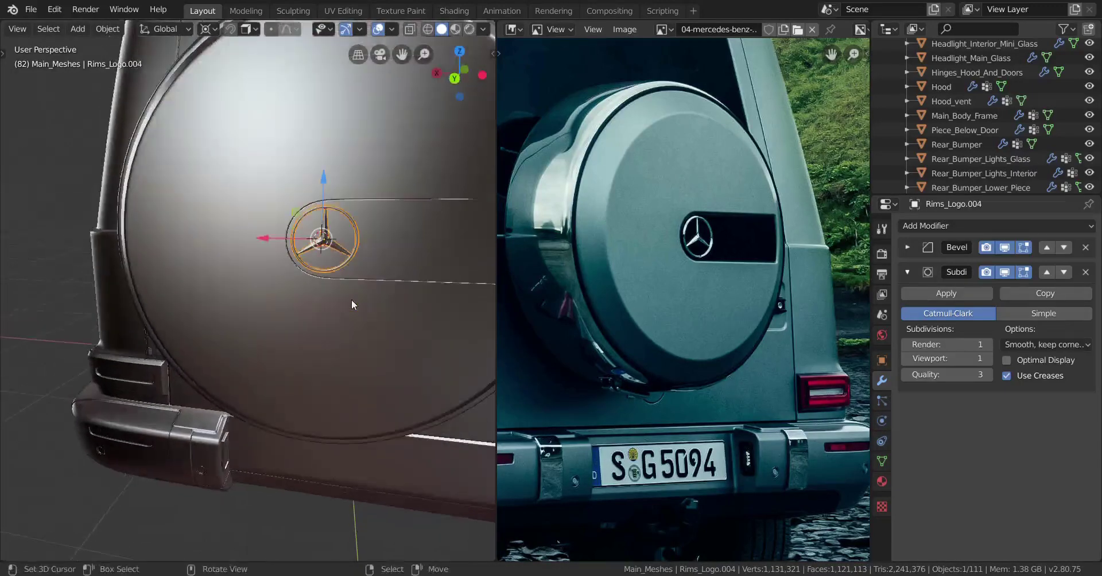
# Step: Save the G-Class model file
pyautogui.scroll(-7, 351, 304)
pyautogui.moveTo(236, 327); pyautogui.dragTo(298, 328, button='middle')
pyautogui.scroll(2, 297, 328)
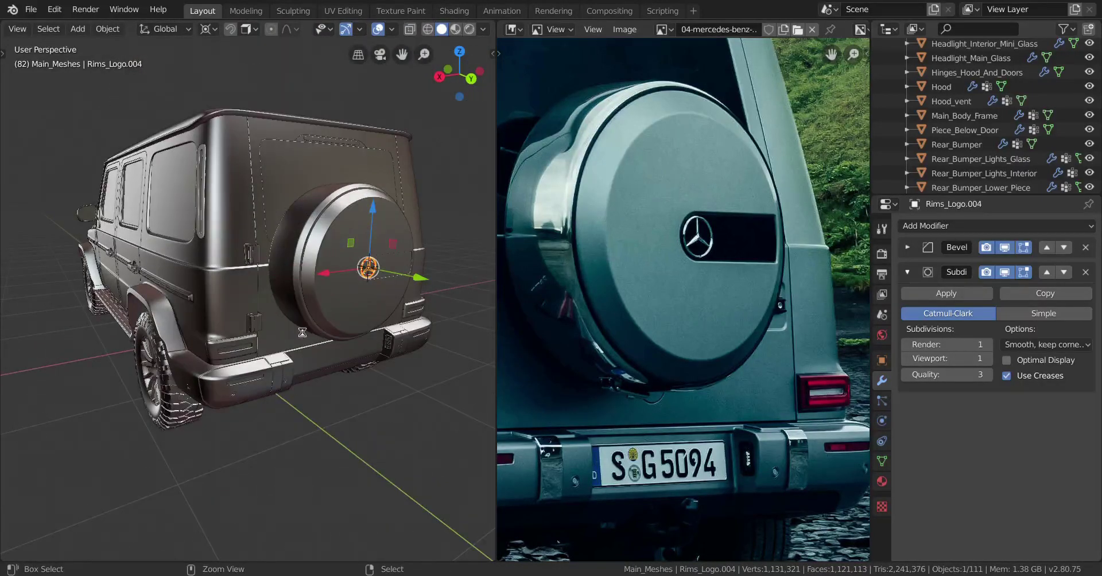
pyautogui.hotkey('ctrl', 's')
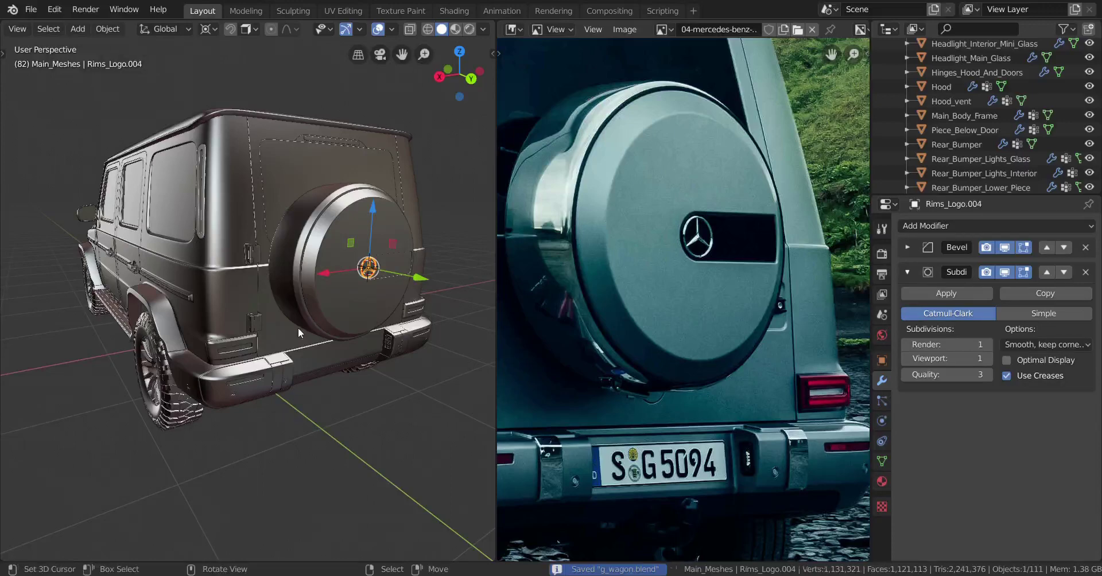
# Step: Select every object of the car, then clear the selection
pyautogui.press('a')
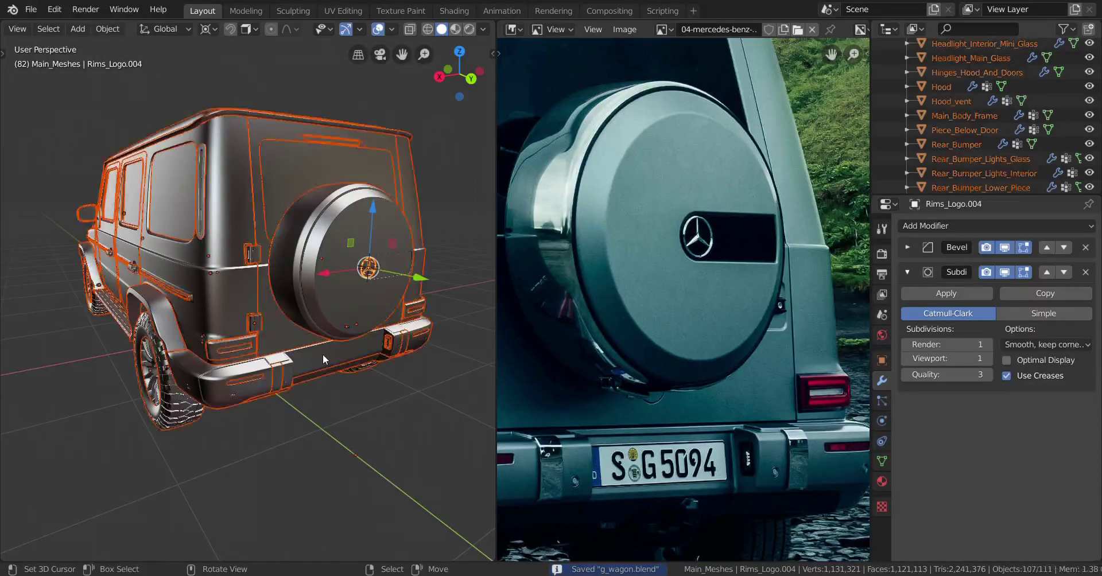
pyautogui.scroll(-3, 323, 354)
pyautogui.moveTo(317, 350); pyautogui.dragTo(290, 346, button='middle')
pyautogui.hotkey('alt', 'a')
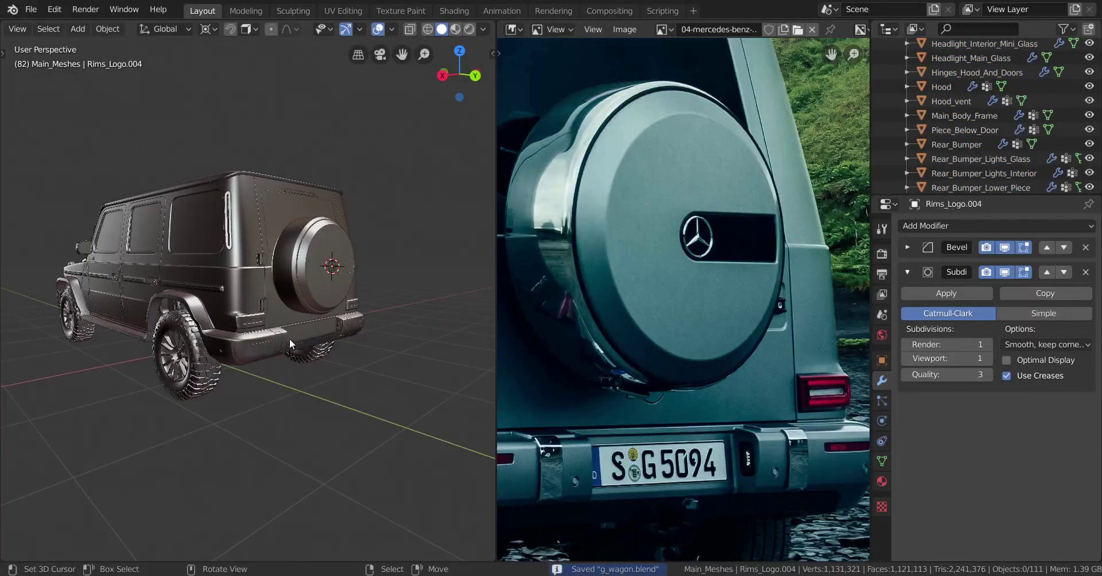
# Step: Examine the model's front wheel, tyre and fender flare from several sides against the reference photo
pyautogui.moveTo(290, 344); pyautogui.dragTo(232, 328, button='middle')
pyautogui.scroll(4, 295, 304)
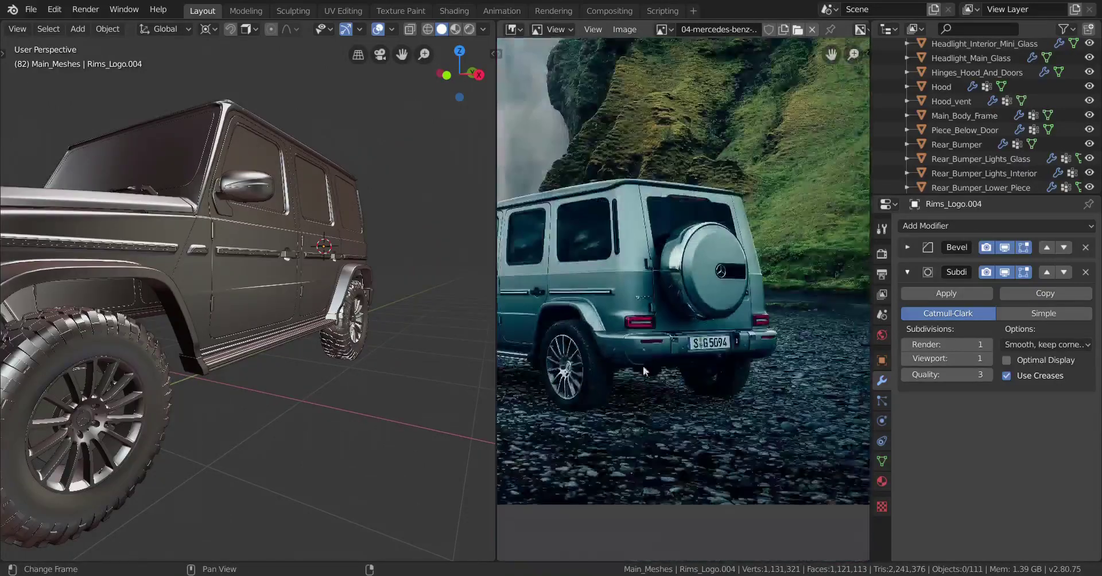
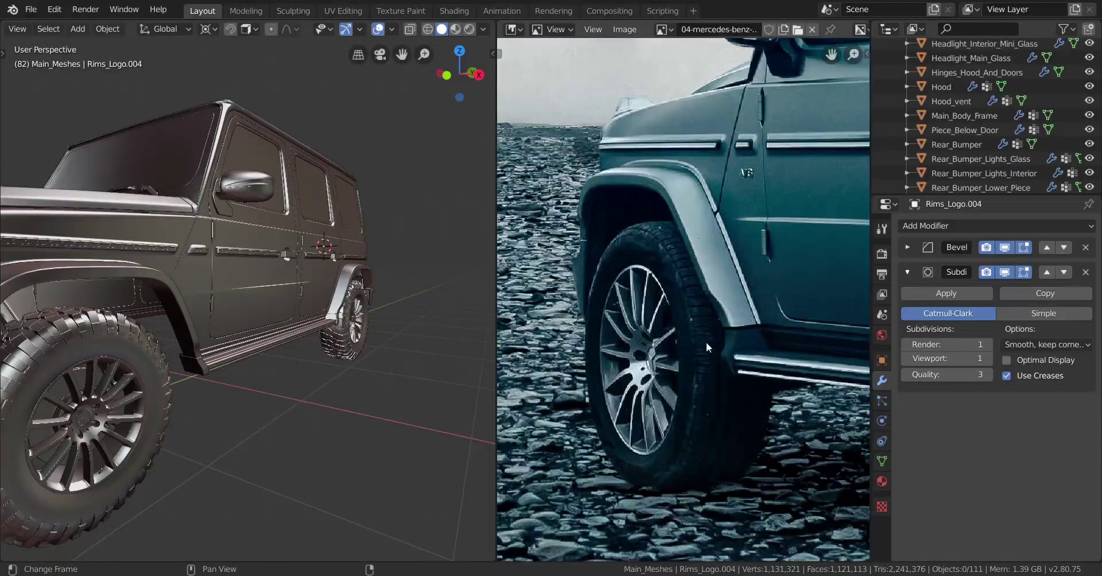
pyautogui.moveTo(425, 328); pyautogui.dragTo(487, 313, button='middle')
pyautogui.scroll(3, 326, 315)
pyautogui.moveTo(325, 316); pyautogui.dragTo(344, 308, button='middle')
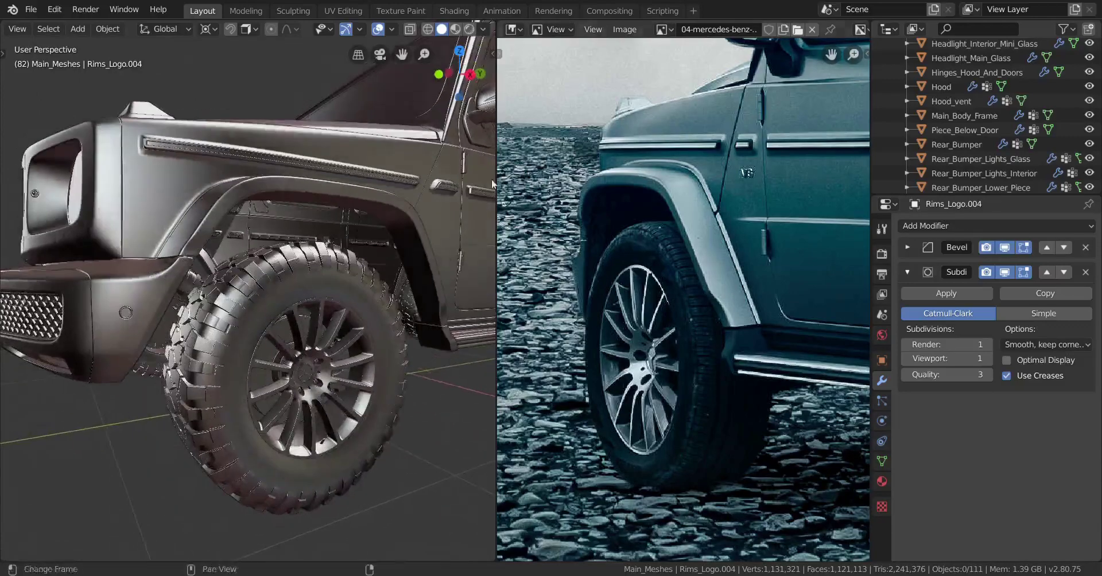
pyautogui.moveTo(280, 282); pyautogui.dragTo(261, 298, button='middle')
pyautogui.scroll(-2, 832, 39)
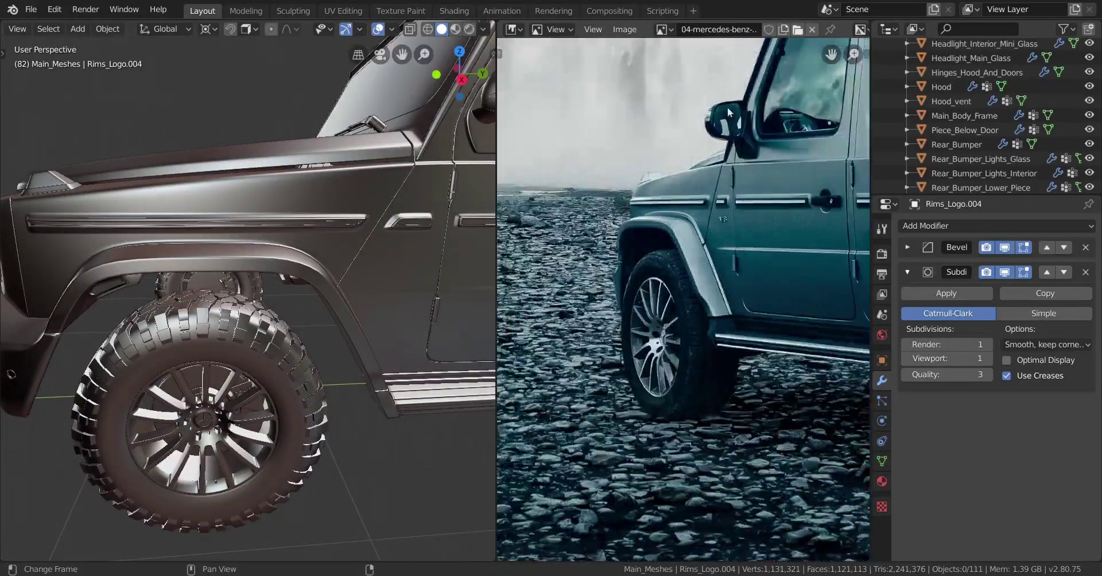
# Step: Load the red G-Class wheel close-up 2019_mercedes-benz_g-class_106_1600x1200.jpg from the G Wagon folder as the reference image
pyautogui.moveTo(832, 39); pyautogui.dragTo(766, 73, button='middle')
pyautogui.click(803, 27)
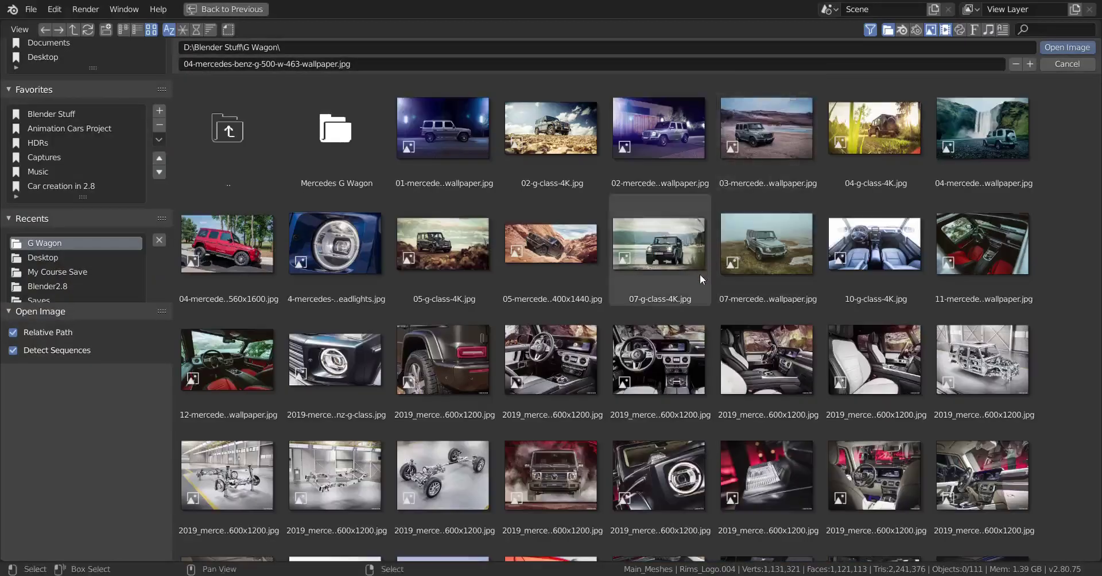
pyautogui.scroll(-4, 681, 315)
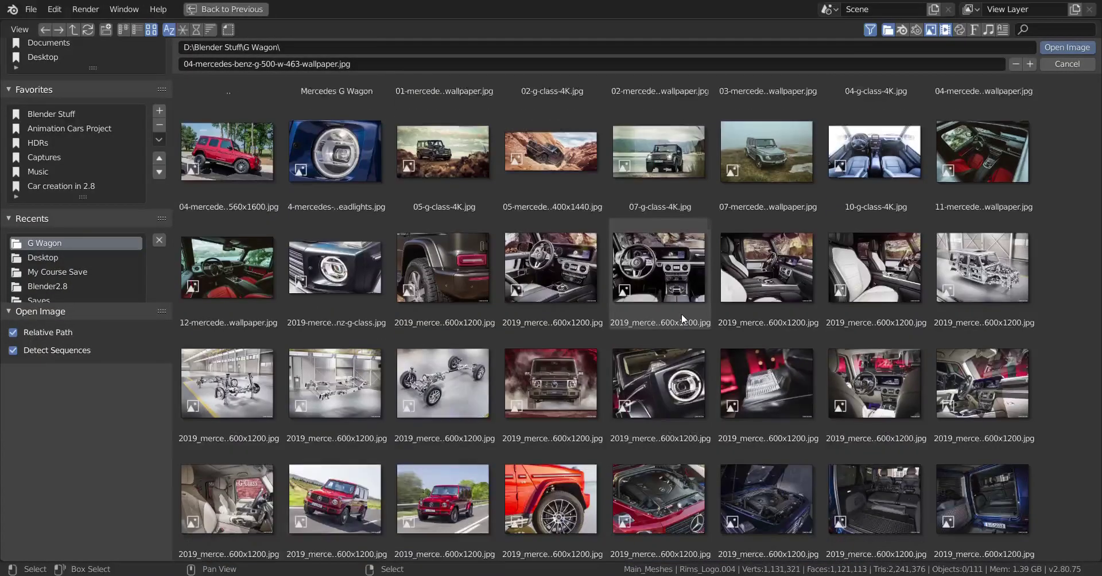
pyautogui.scroll(-3, 676, 309)
pyautogui.click(581, 291)
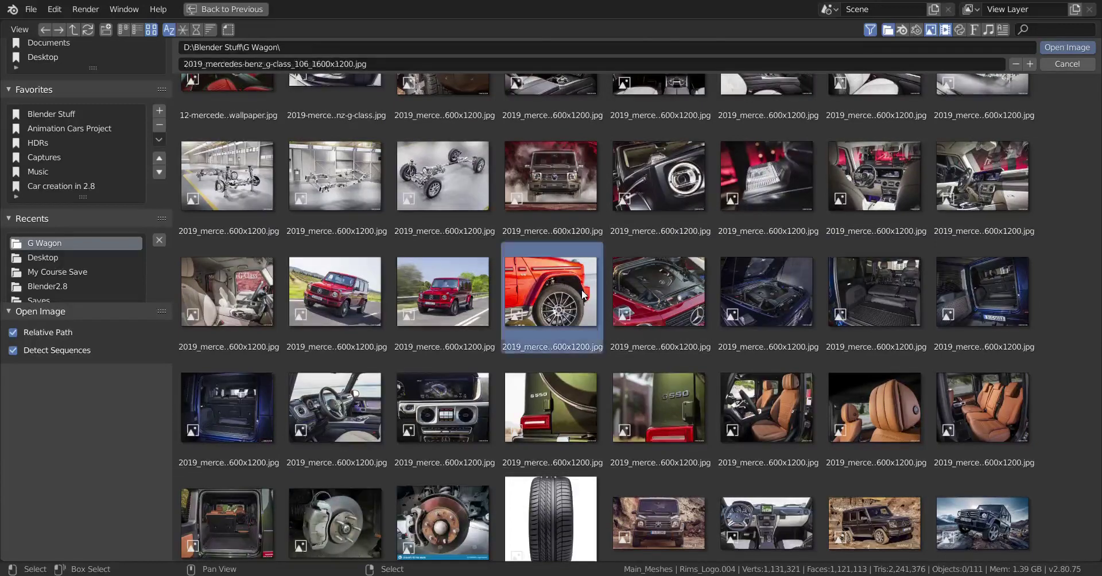
pyautogui.doubleClick(581, 291)
# Step: Compare the wheel and wheel arch in the new reference photo with the model's front wheel area
pyautogui.scroll(5, 718, 258)
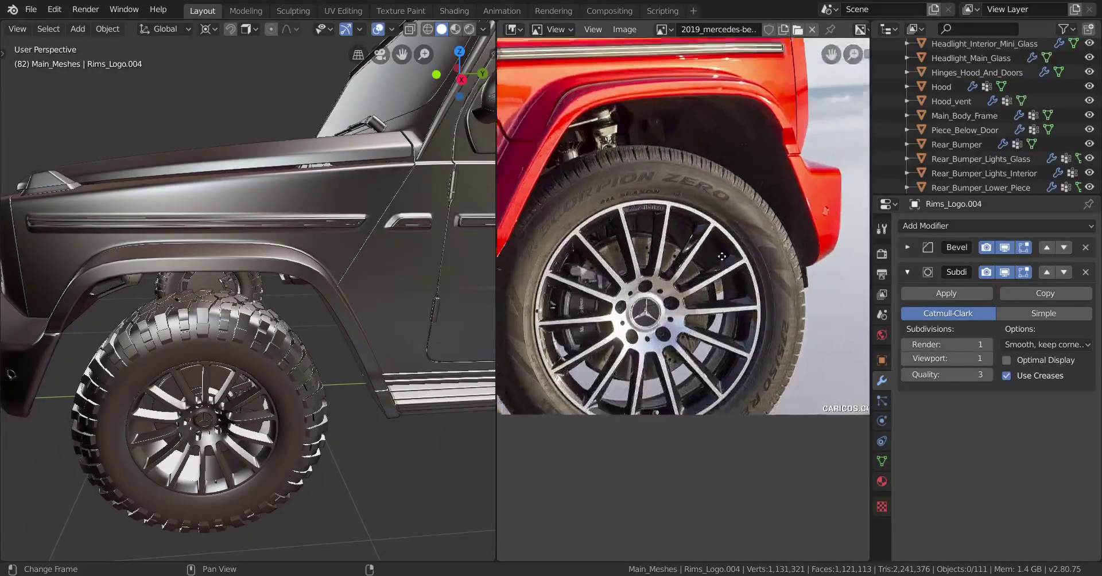
pyautogui.scroll(-4, 724, 262)
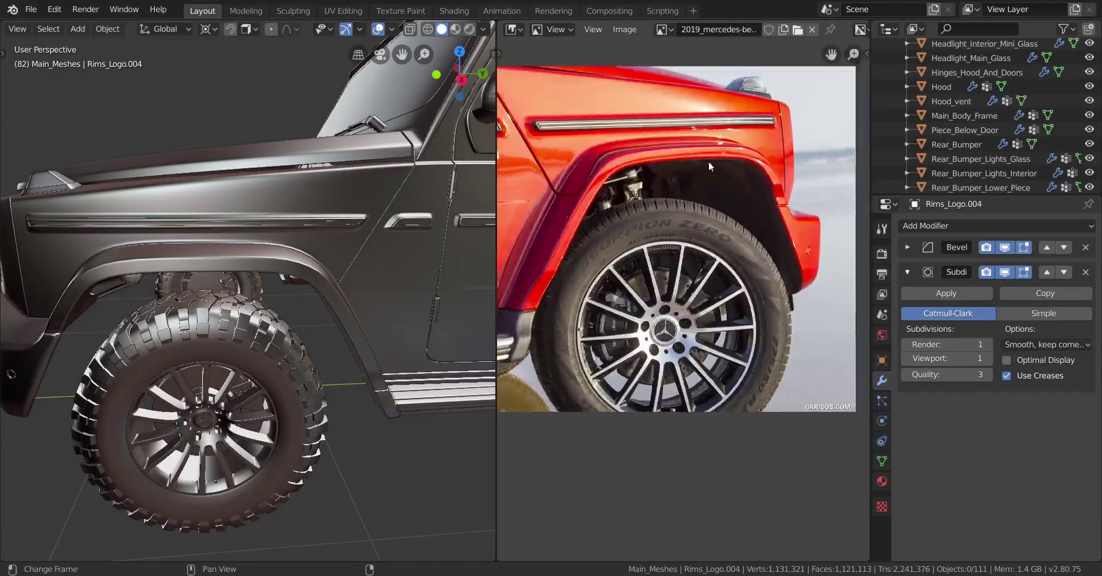
pyautogui.scroll(1, 767, 178)
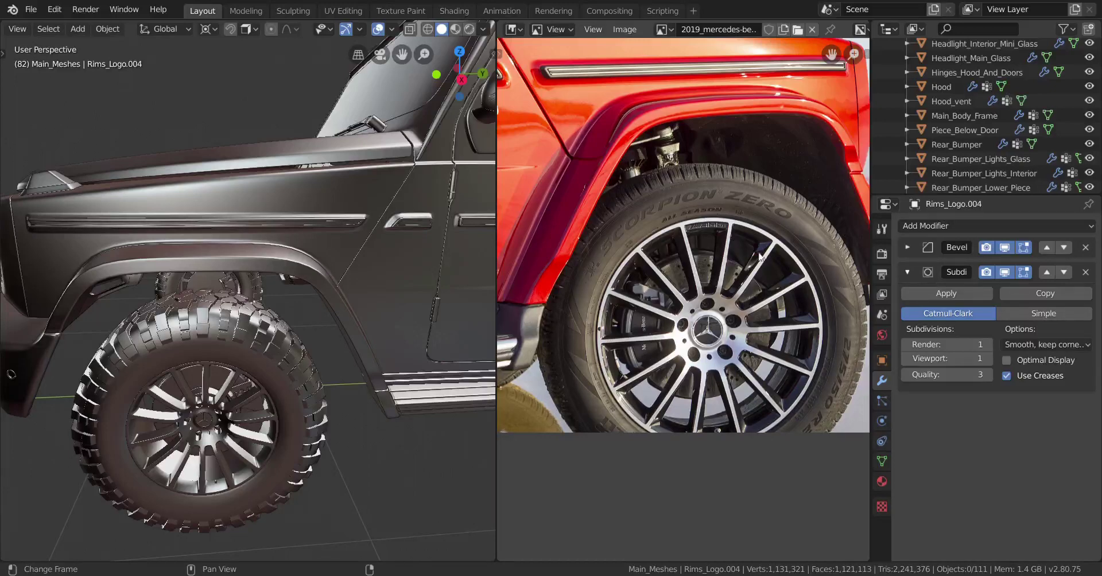
pyautogui.scroll(-5, 267, 294)
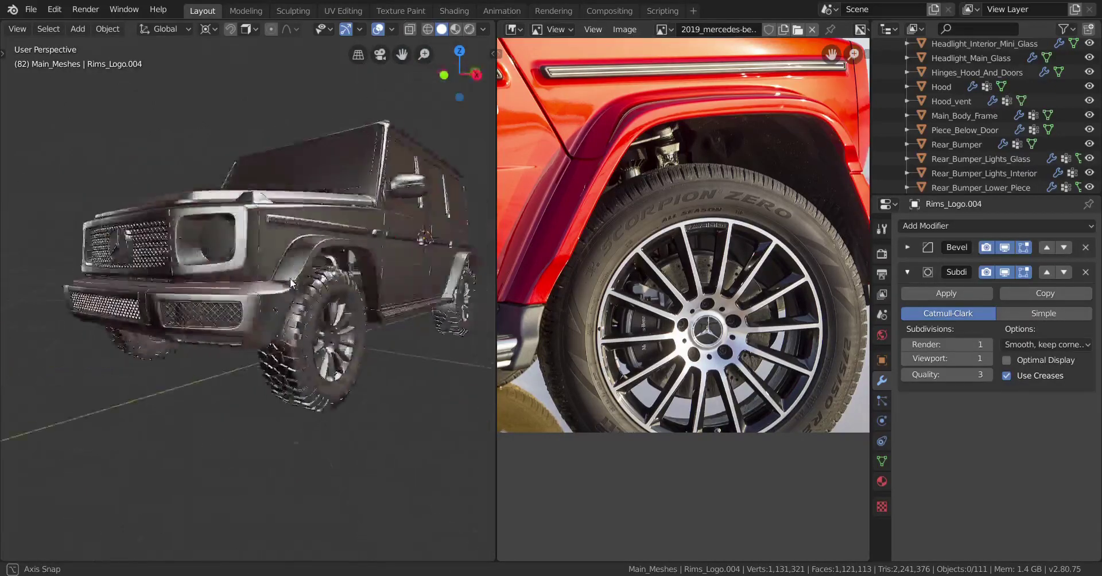
pyautogui.scroll(5, 235, 274)
pyautogui.moveTo(249, 271); pyautogui.dragTo(292, 270, button='middle')
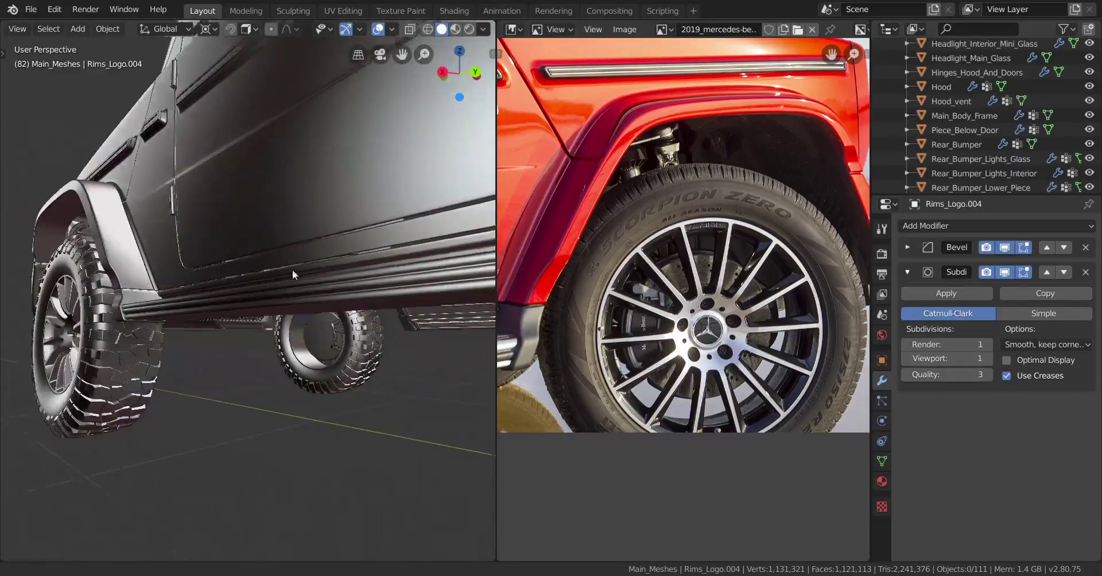
pyautogui.scroll(6, 258, 287)
pyautogui.scroll(-5, 293, 310)
pyautogui.moveTo(334, 318); pyautogui.dragTo(308, 315, button='middle')
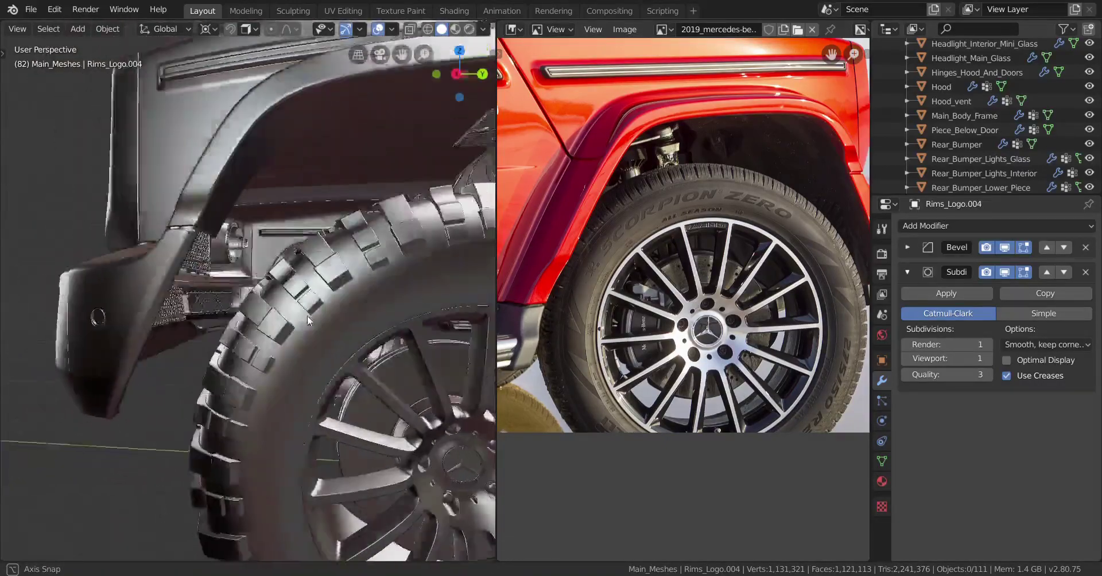
# Step: Select the front fender flares and enter Edit Mode at the flare's lower end above the bumper
pyautogui.scroll(5, 281, 281)
pyautogui.rightClick(212, 211)
pyautogui.moveTo(214, 213); pyautogui.dragTo(180, 204, button='middle')
pyautogui.scroll(1, 761, 198)
pyautogui.moveTo(771, 151); pyautogui.dragTo(665, 214, button='middle')
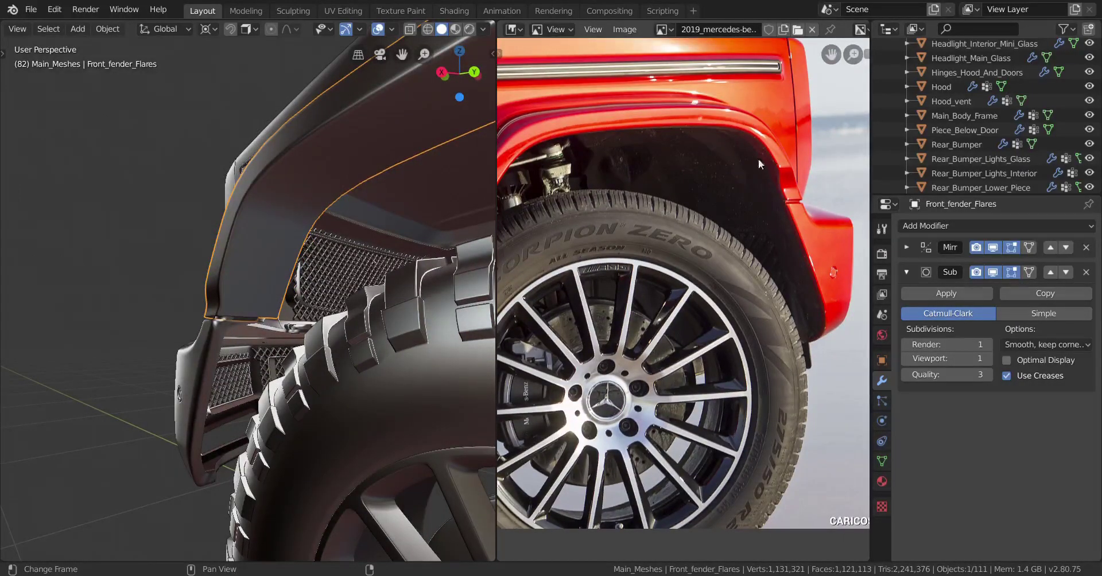
pyautogui.moveTo(375, 235); pyautogui.dragTo(264, 374, button='middle')
pyautogui.press('Tab')
pyautogui.keyDown('shift'); pyautogui.moveTo(103, 256); pyautogui.dragTo(153, 276, button='middle'); pyautogui.keyUp('shift')
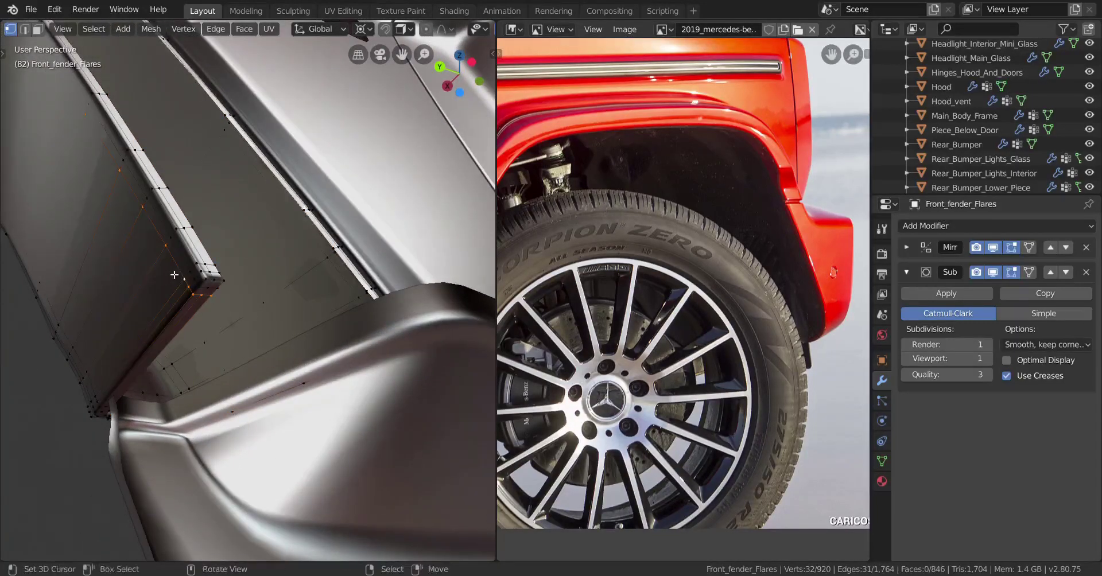
# Step: Hide the selected vertices at the flare's lower end, select the linked inner edge strip and reveal the hidden geometry
pyautogui.press('h')
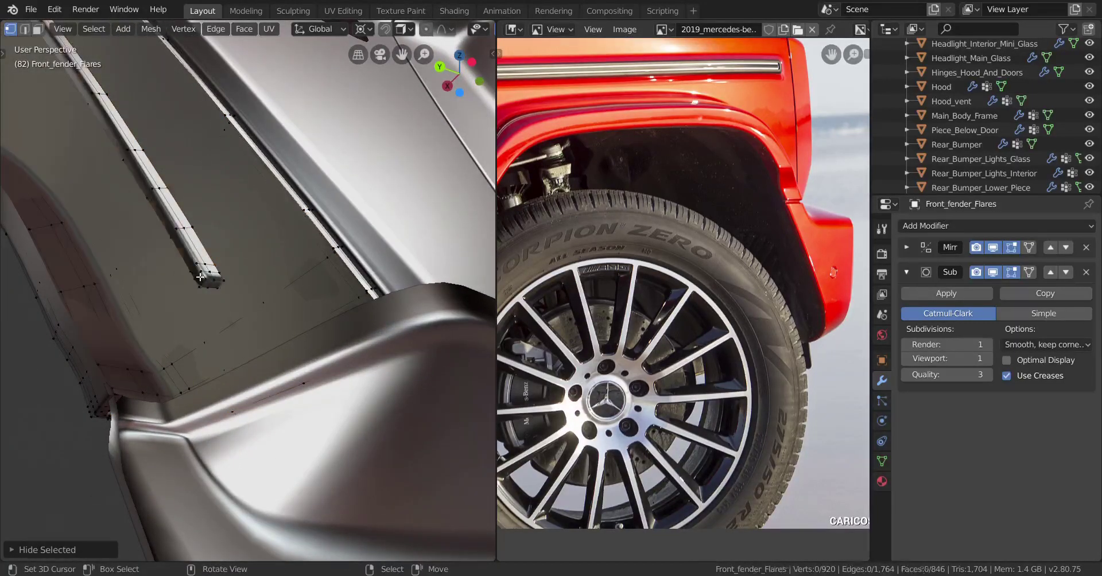
pyautogui.press('l')
pyautogui.hotkey('alt', 'h')
pyautogui.moveTo(204, 281); pyautogui.dragTo(335, 389, button='middle')
pyautogui.moveTo(331, 336); pyautogui.dragTo(346, 315, button='middle')
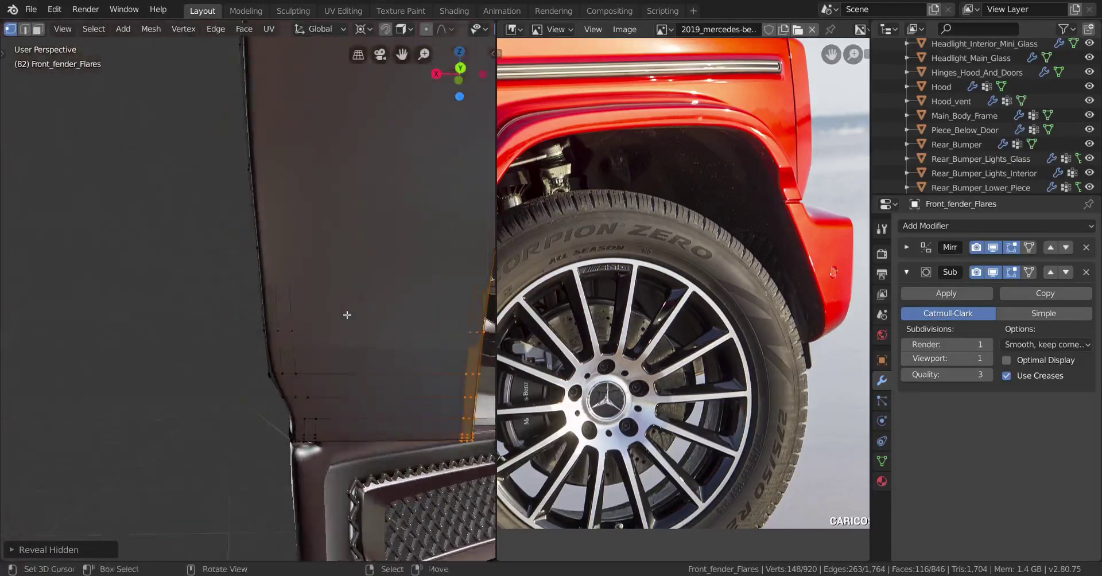
# Step: Move the flare's selected inner edge strip along the global X axis and leave Edit Mode
pyautogui.press('g')
pyautogui.press('x')
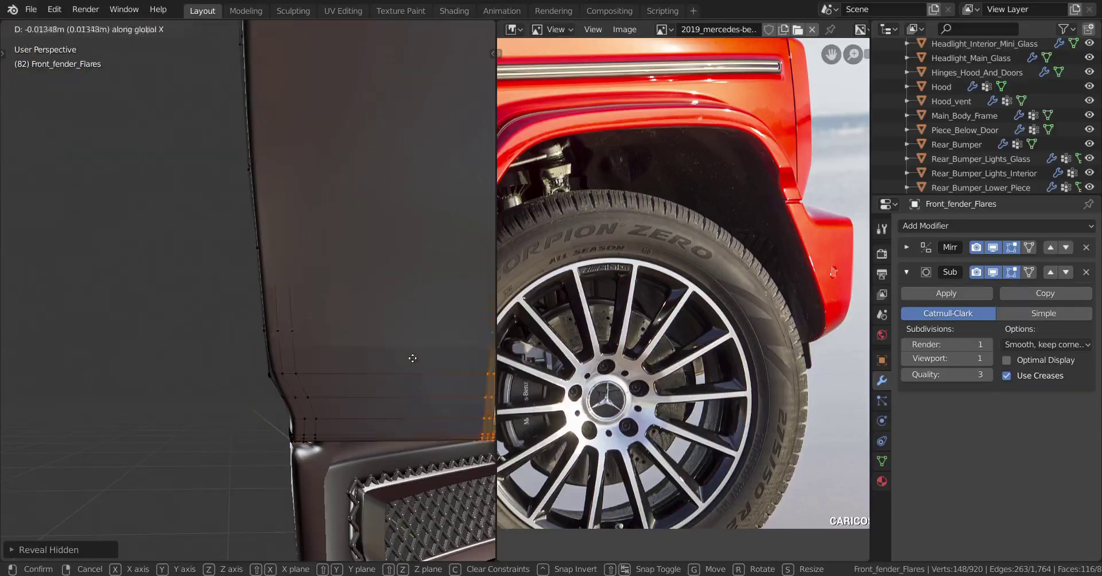
pyautogui.click(308, 306)
pyautogui.press('Tab')
pyautogui.moveTo(291, 299); pyautogui.dragTo(200, 363, button='middle')
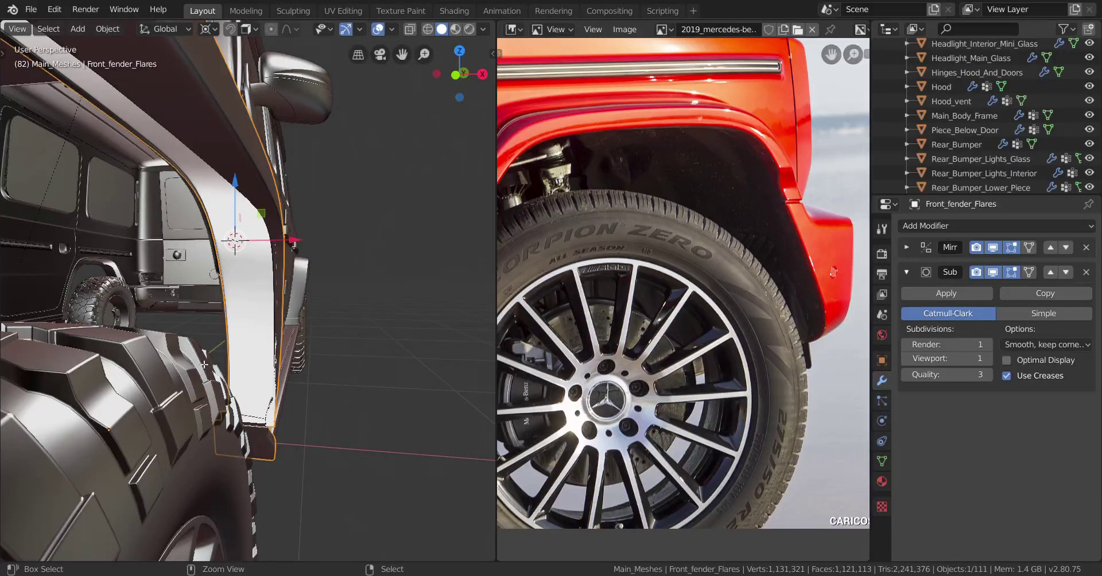
# Step: Return to Edit Mode on the fender flares and undo the strip's last move
pyautogui.press('Tab')
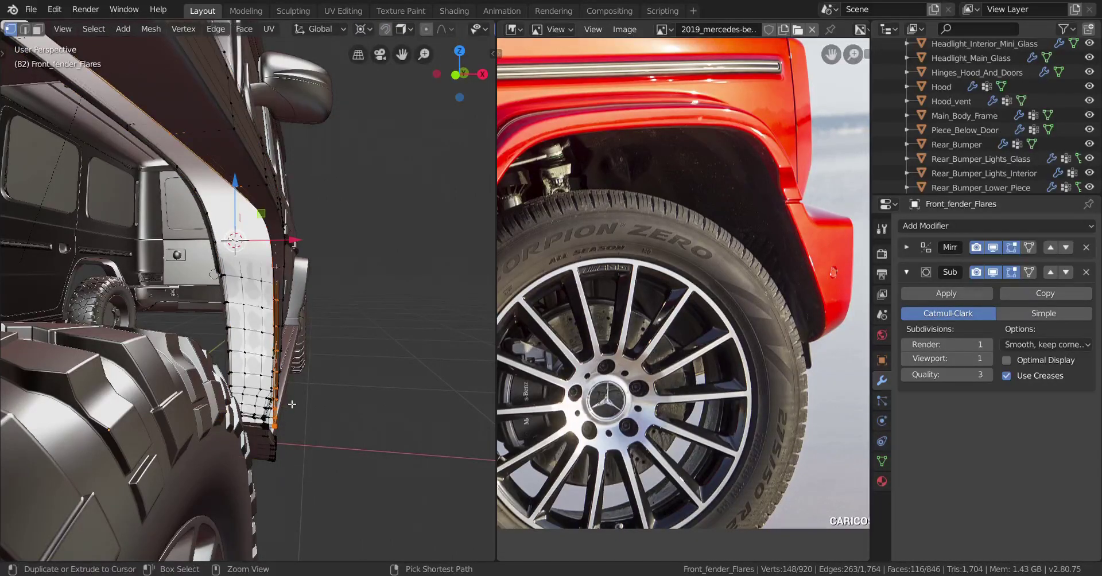
pyautogui.hotkey('ctrl', 'z')
pyautogui.scroll(1, 288, 389)
pyautogui.moveTo(268, 337); pyautogui.dragTo(272, 347, button='middle')
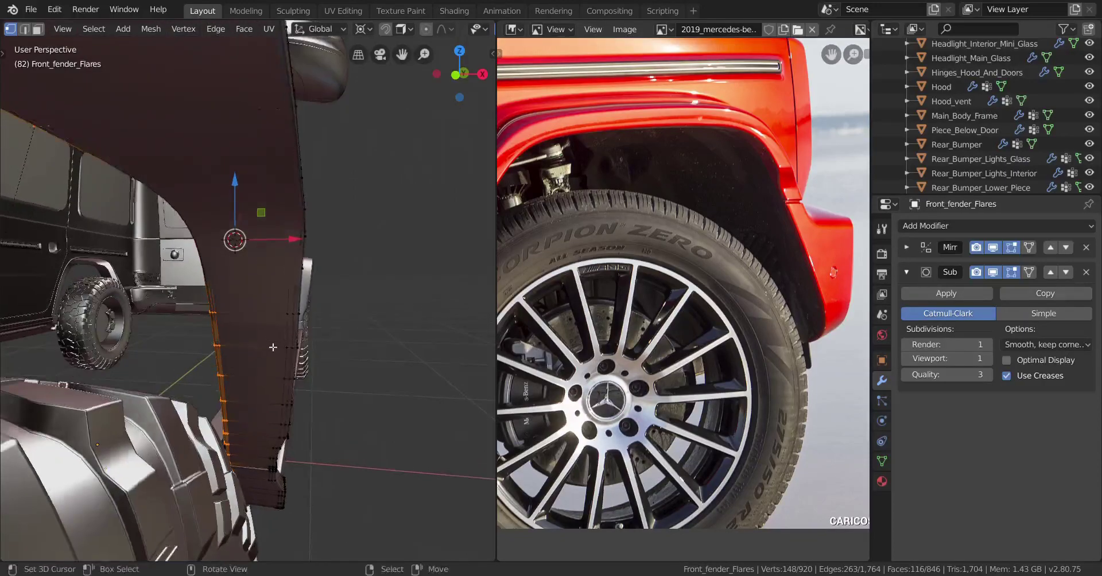
# Step: Move the fender flares' selected inner edge strip about 0.09 m along the global X axis
pyautogui.moveTo(289, 292); pyautogui.dragTo(304, 367, button='middle')
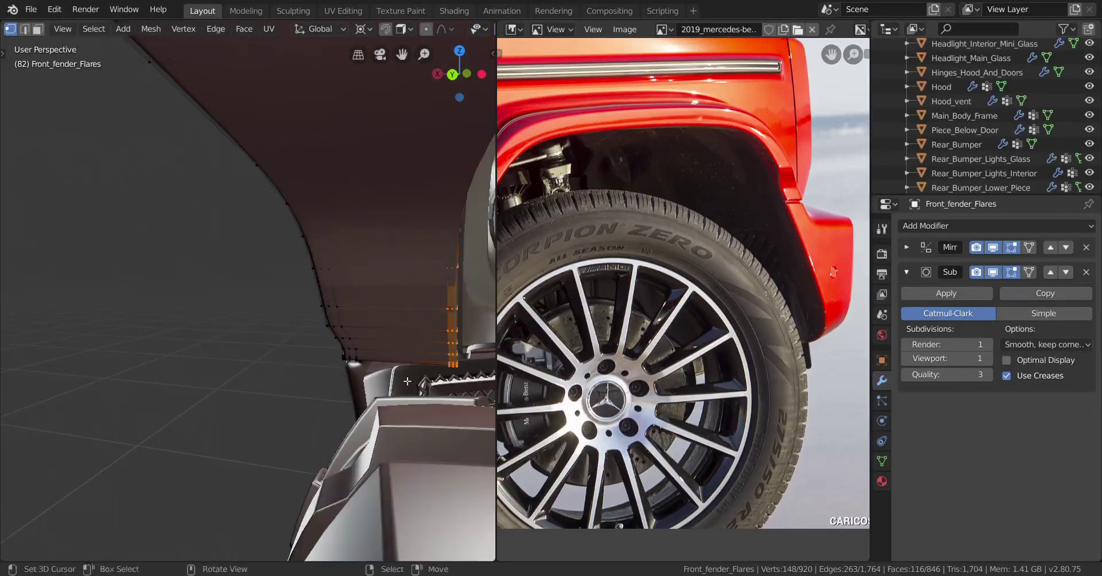
pyautogui.press('g')
pyautogui.press('x')
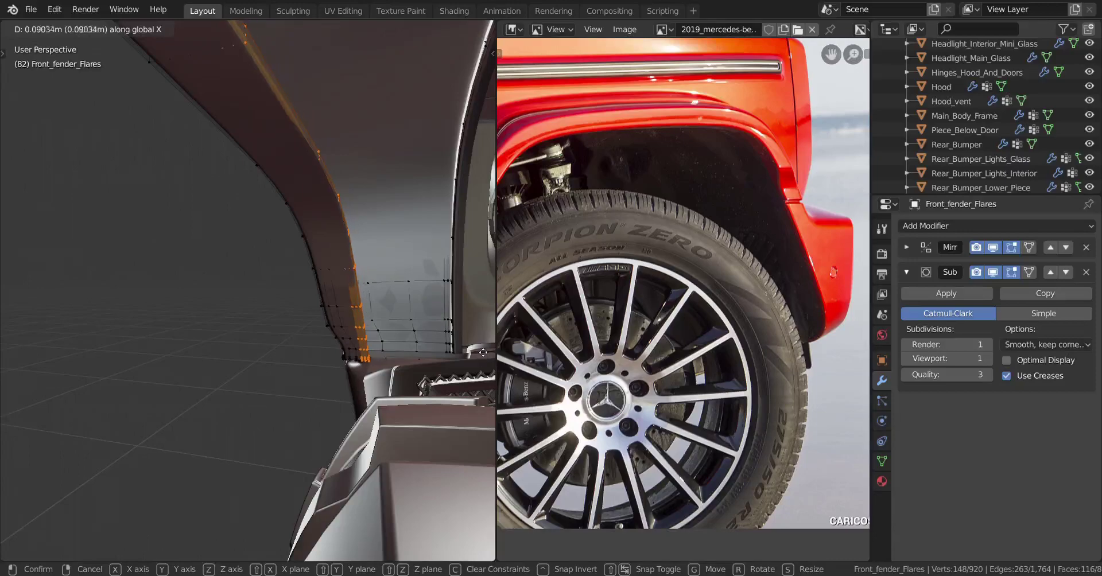
pyautogui.click(480, 363)
pyautogui.moveTo(480, 363); pyautogui.dragTo(400, 420, button='middle')
pyautogui.moveTo(311, 429); pyautogui.dragTo(322, 408, button='middle')
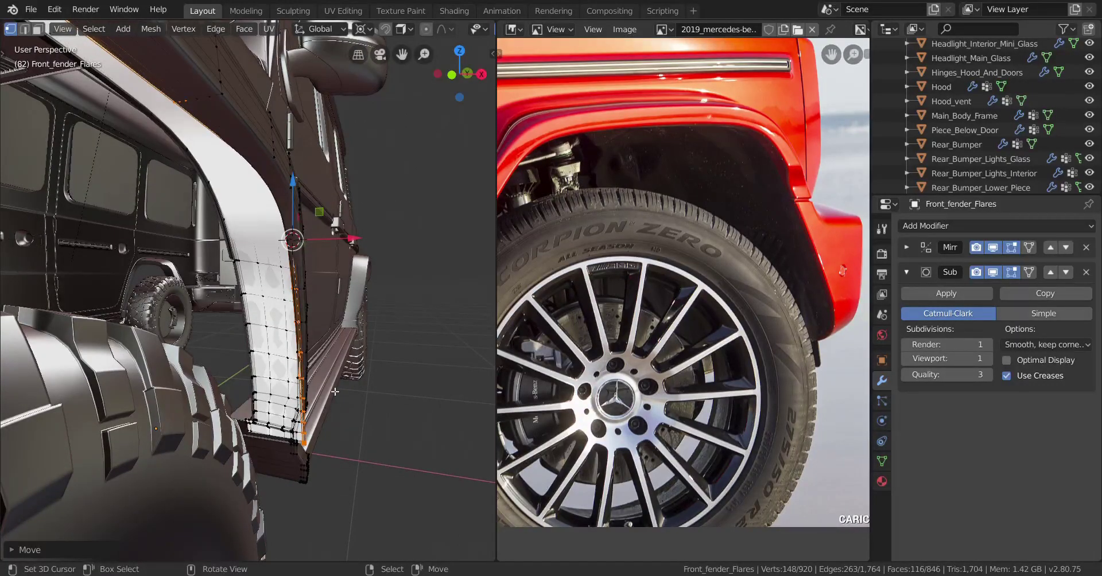
# Step: Deselect the upper arch portion of the flare's edge strip, using wireframe shading to reach its vertices
pyautogui.moveTo(334, 389)
pyautogui.mouseDown(button='middle')
pyautogui.moveTo(261, 373)
pyautogui.moveTo(264, 347)
pyautogui.moveTo(163, 343)
pyautogui.mouseUp(button='middle')
pyautogui.press('z')
pyautogui.click(105, 314)
pyautogui.moveTo(155, 241); pyautogui.dragTo(314, 447, button='middle')
pyautogui.scroll(2, 391, 396)
pyautogui.moveTo(391, 396)
pyautogui.keyDown('shift'); pyautogui.mouseDown(button='middle')
pyautogui.moveTo(59, 359)
pyautogui.moveTo(189, 328)
pyautogui.moveTo(216, 345)
pyautogui.moveTo(217, 383)
pyautogui.moveTo(226, 351)
pyautogui.moveTo(219, 372)
pyautogui.moveTo(205, 369)
pyautogui.moveTo(169, 289)
pyautogui.mouseUp(button='middle'); pyautogui.keyUp('shift')
pyautogui.scroll(2, 216, 345)
pyautogui.press('z')
pyautogui.click(318, 344)
pyautogui.moveTo(264, 356); pyautogui.dragTo(310, 379, button='middle')
# Step: Make the strip's upper end vertex active in wireframe, set the pivot point to Active Element and restore Solid shading
pyautogui.press('z')
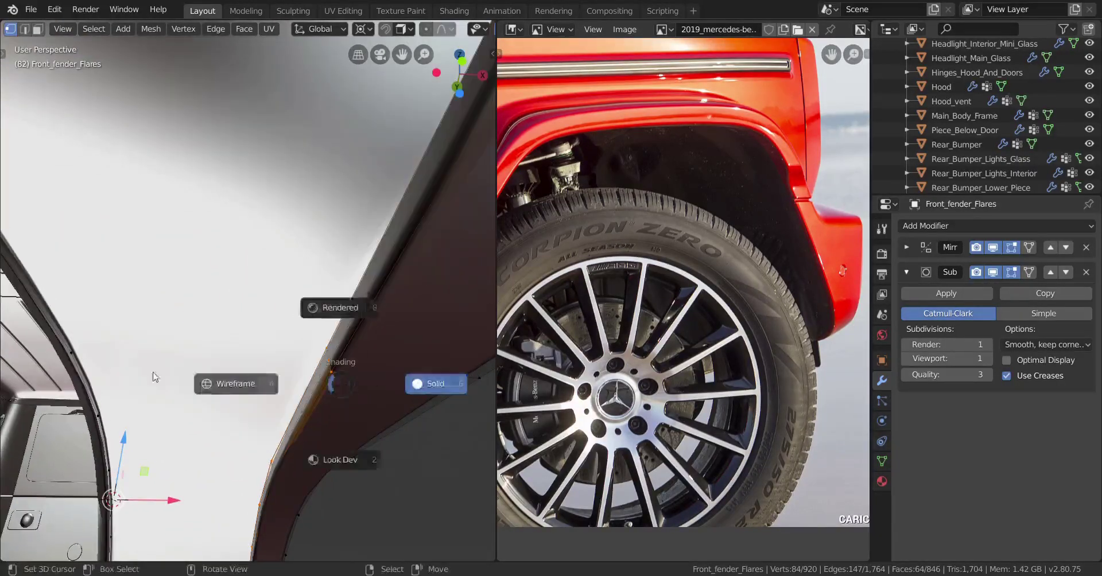
pyautogui.click(233, 384)
pyautogui.moveTo(234, 384); pyautogui.dragTo(217, 362, button='middle')
pyautogui.keyDown('ctrl'); pyautogui.rightClick(311, 338); pyautogui.keyUp('ctrl')
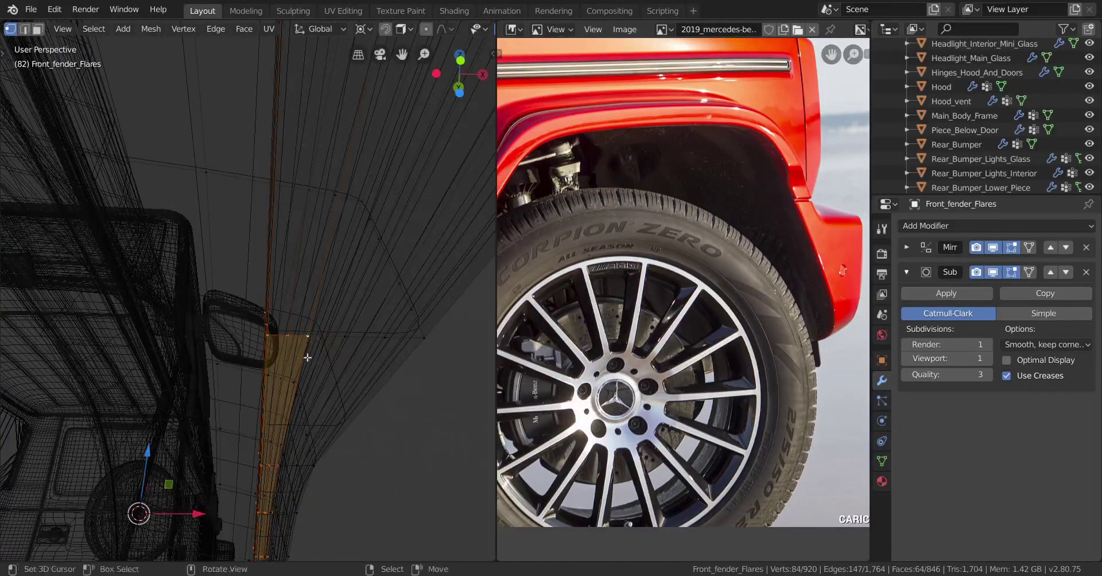
pyautogui.moveTo(311, 338); pyautogui.dragTo(293, 362, button='middle')
pyautogui.press('.')
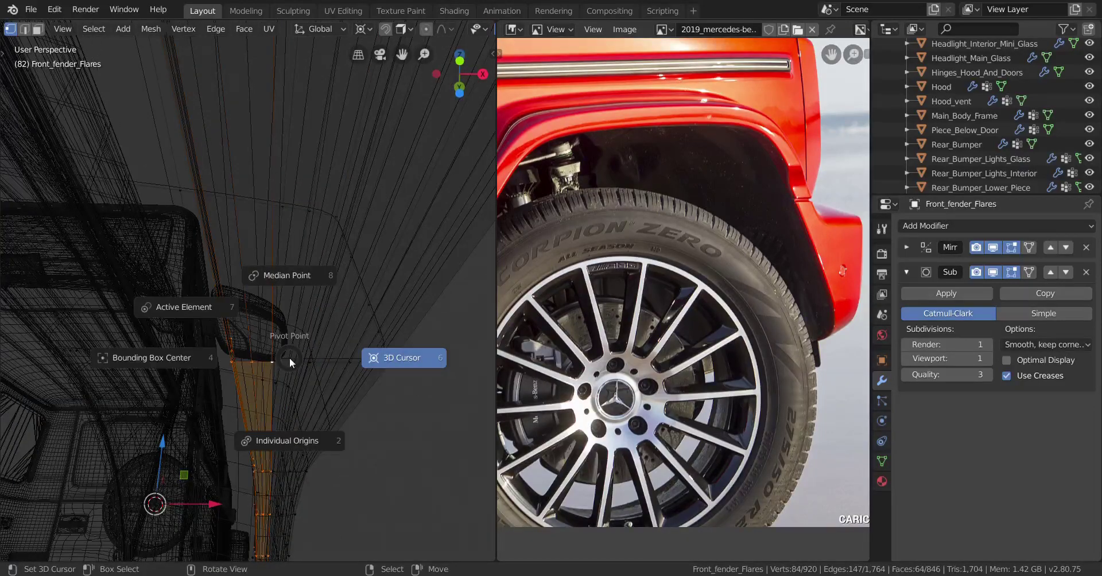
pyautogui.click(198, 302)
pyautogui.scroll(-4, 230, 324)
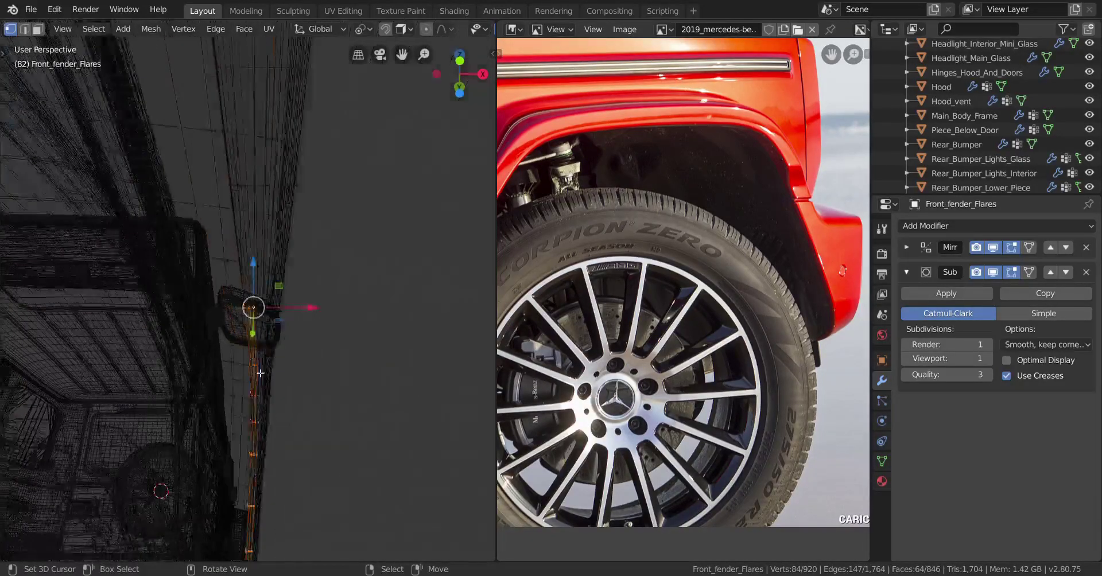
pyautogui.moveTo(251, 345); pyautogui.dragTo(245, 394, button='middle')
pyautogui.press('KP_Decimal')
pyautogui.press('z')
pyautogui.click(422, 295)
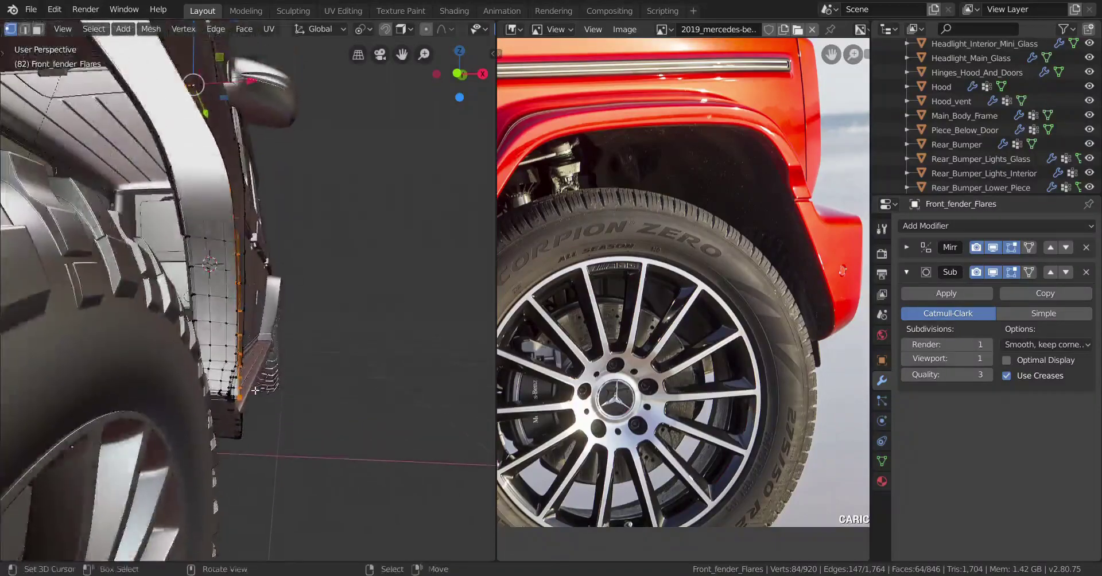
# Step: Rotate the flare's lower edge strip about 5 degrees around the global Y axis
pyautogui.moveTo(257, 392); pyautogui.dragTo(269, 410, button='middle')
pyautogui.press('r')
pyautogui.press('y')
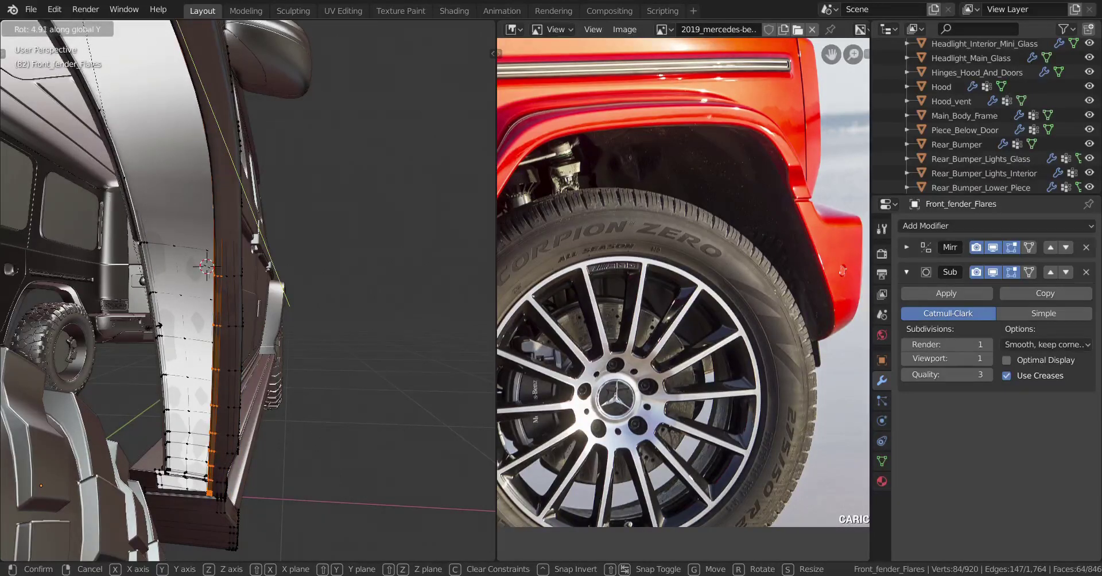
pyautogui.click(168, 326)
pyautogui.moveTo(168, 325); pyautogui.dragTo(272, 398, button='middle')
pyautogui.press('Tab')
pyautogui.press('Tab')
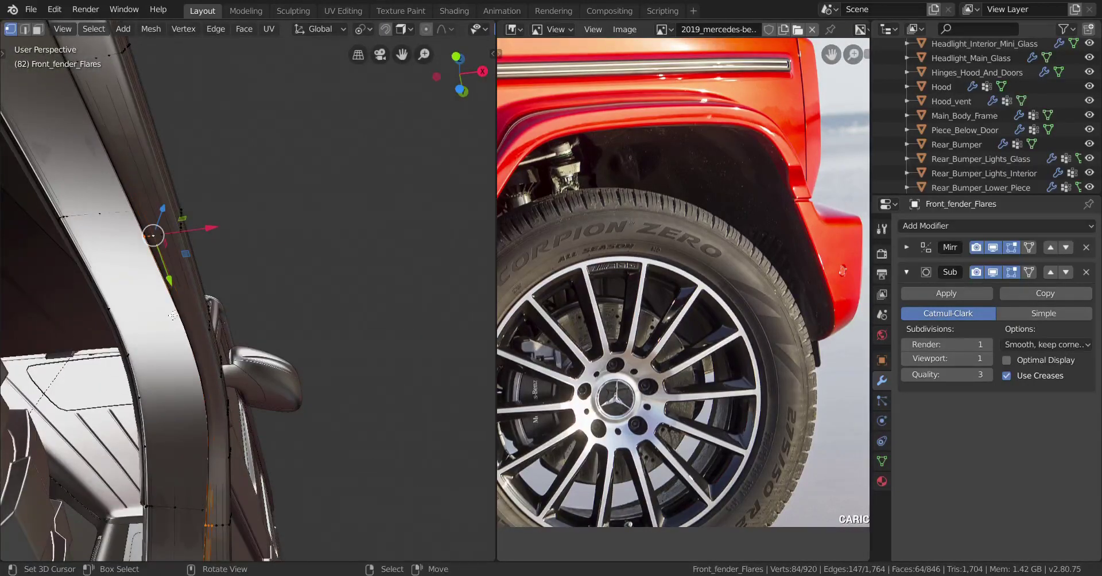
# Step: Nudge the strip slightly along the X axis, rotate it again around global Y and leave Edit Mode
pyautogui.moveTo(209, 233); pyautogui.dragTo(210, 233)
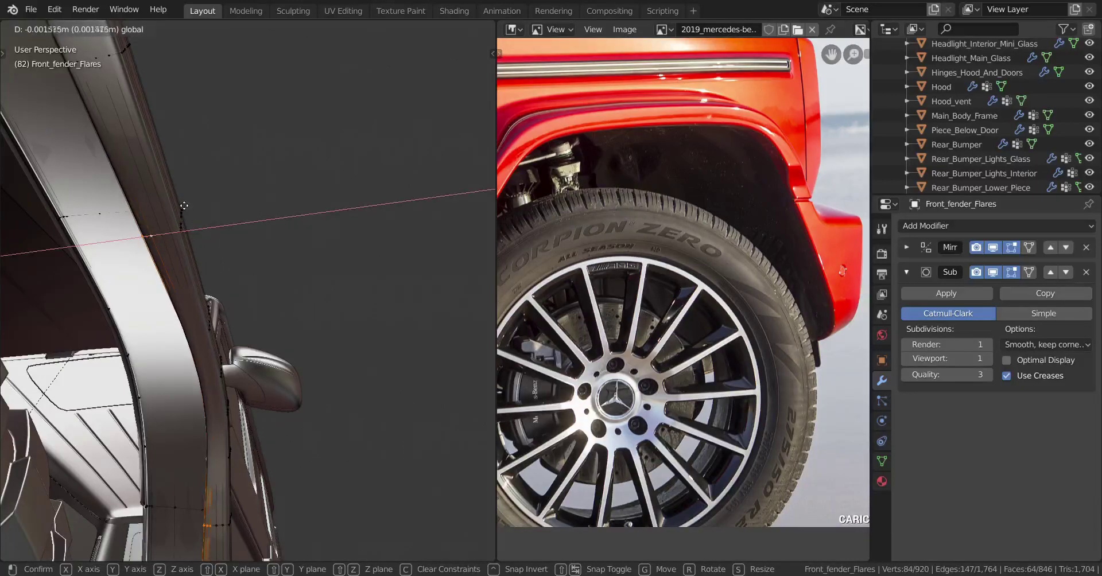
pyautogui.click(174, 176)
pyautogui.moveTo(175, 176); pyautogui.dragTo(281, 419, button='middle')
pyautogui.press('r')
pyautogui.press('y')
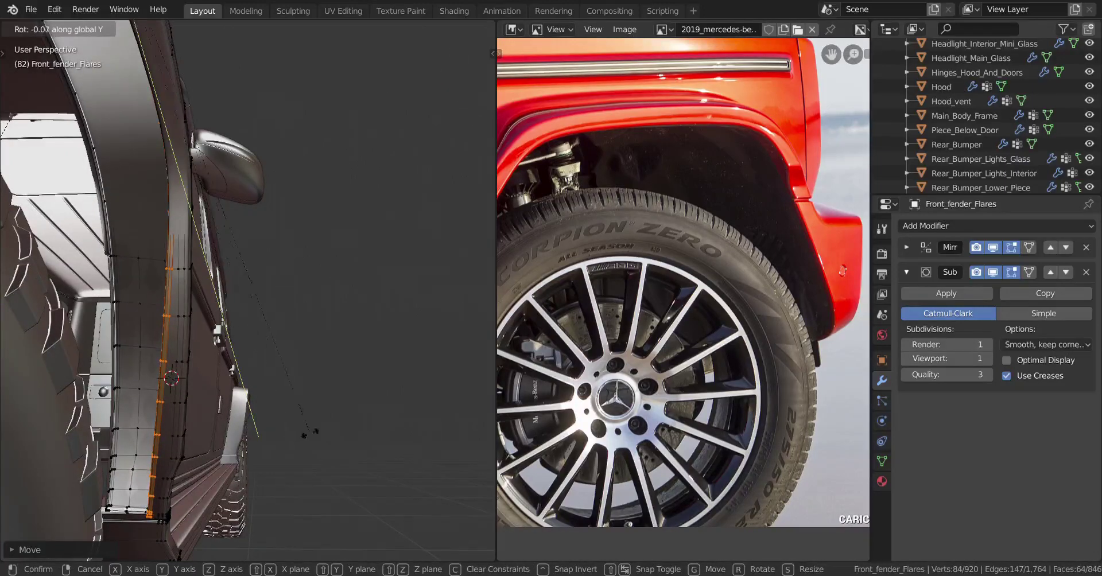
pyautogui.click(406, 323)
pyautogui.press('Tab')
pyautogui.moveTo(409, 318); pyautogui.dragTo(295, 377, button='middle')
pyautogui.hotkey('alt', 'a')
pyautogui.scroll(-7, 256, 383)
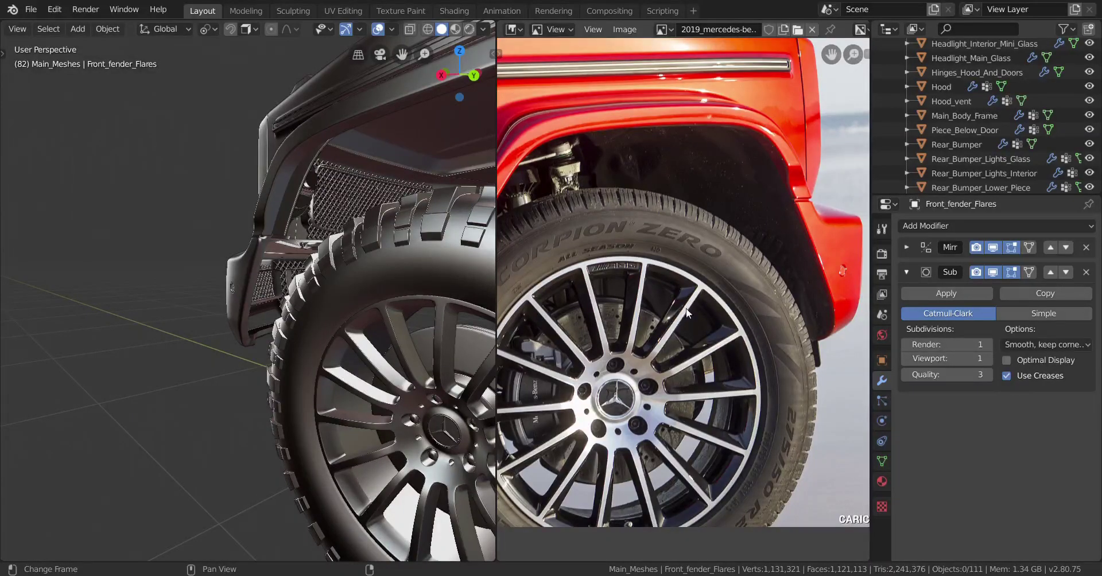
# Step: Enter Edit Mode on the front fender flares and select the flare's inner edge loop around the wheel arch
pyautogui.moveTo(385, 346); pyautogui.dragTo(315, 350, button='middle')
pyautogui.rightClick(233, 312)
pyautogui.rightClick(206, 247)
pyautogui.moveTo(205, 260); pyautogui.dragTo(162, 283, button='middle')
pyautogui.press('Tab')
pyautogui.keyDown('shift'); pyautogui.moveTo(67, 312); pyautogui.dragTo(135, 298, button='middle'); pyautogui.keyUp('shift')
pyautogui.click(142, 339)
pyautogui.press('KP_Decimal')
pyautogui.moveTo(198, 372); pyautogui.dragTo(269, 368, button='middle')
pyautogui.keyDown('alt'); pyautogui.click(311, 374); pyautogui.keyUp('alt')
# Step: Duplicate the selected edge loop in place and separate it into its own object
pyautogui.scroll(-3, 254, 362)
pyautogui.keyDown('shift'); pyautogui.moveTo(254, 362); pyautogui.dragTo(172, 355, button='middle'); pyautogui.keyUp('shift')
pyautogui.scroll(-4, 275, 423)
pyautogui.moveTo(172, 356)
pyautogui.keyDown('shift'); pyautogui.mouseDown(button='middle')
pyautogui.moveTo(41, 363)
pyautogui.moveTo(152, 425)
pyautogui.moveTo(182, 361)
pyautogui.mouseUp(button='middle'); pyautogui.keyUp('shift')
pyautogui.hotkey('shift', 'd')
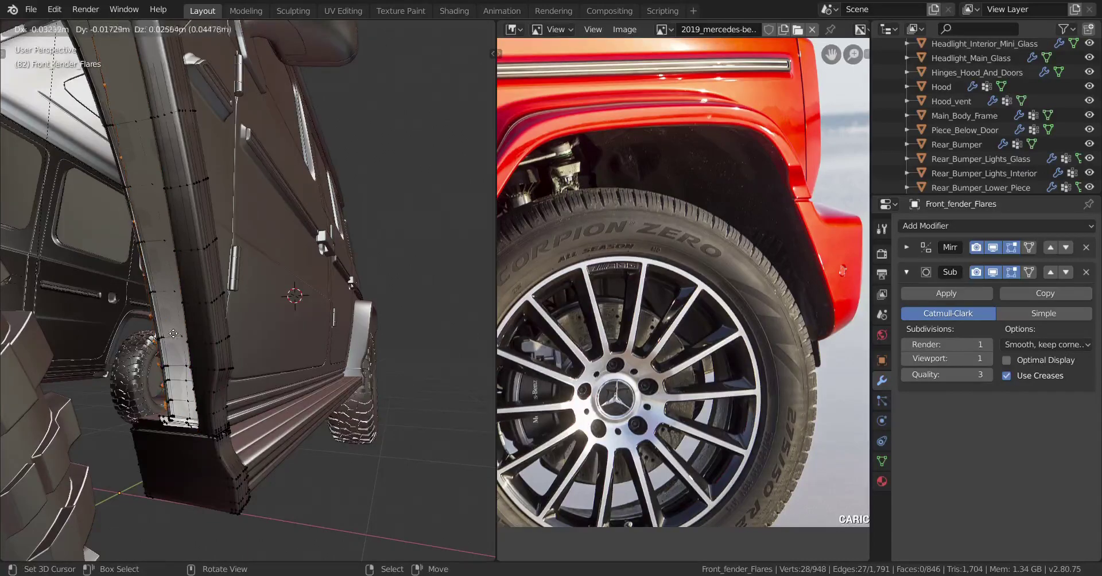
pyautogui.rightClick(173, 333)
pyautogui.press('p')
pyautogui.click(203, 336)
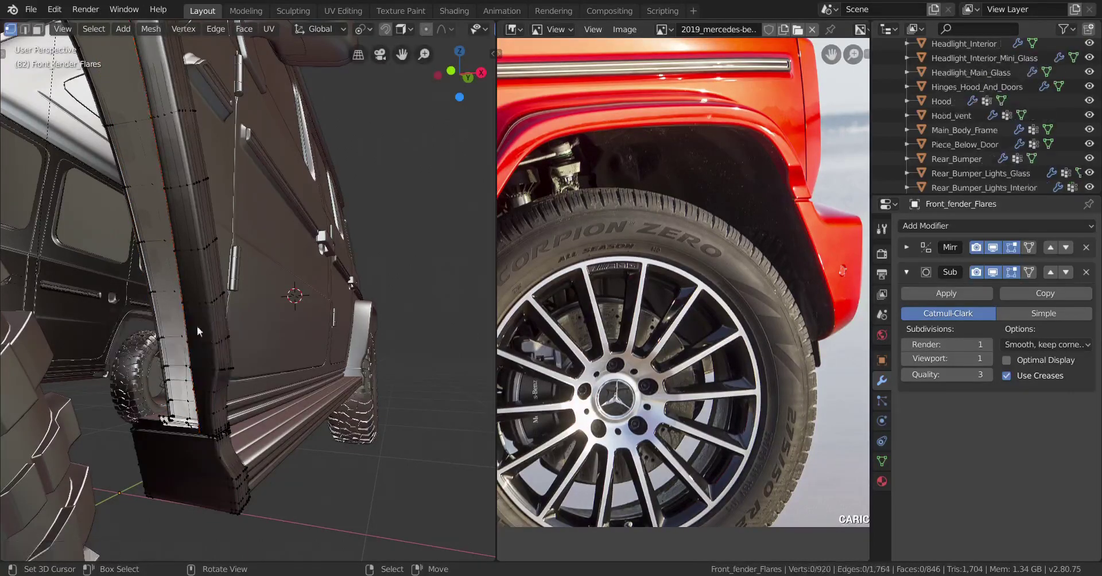
# Step: Select the separated edge loop, enter Edit Mode and switch to wireframe shading
pyautogui.press('Tab')
pyautogui.click(179, 302)
pyautogui.moveTo(179, 301)
pyautogui.mouseDown(button='middle')
pyautogui.moveTo(247, 356)
pyautogui.moveTo(148, 354)
pyautogui.moveTo(242, 326)
pyautogui.moveTo(209, 320)
pyautogui.moveTo(329, 340)
pyautogui.moveTo(217, 333)
pyautogui.moveTo(249, 352)
pyautogui.mouseUp(button='middle')
pyautogui.press('Tab')
pyautogui.hotkey('shift', 'z')
pyautogui.scroll(1, 368, 392)
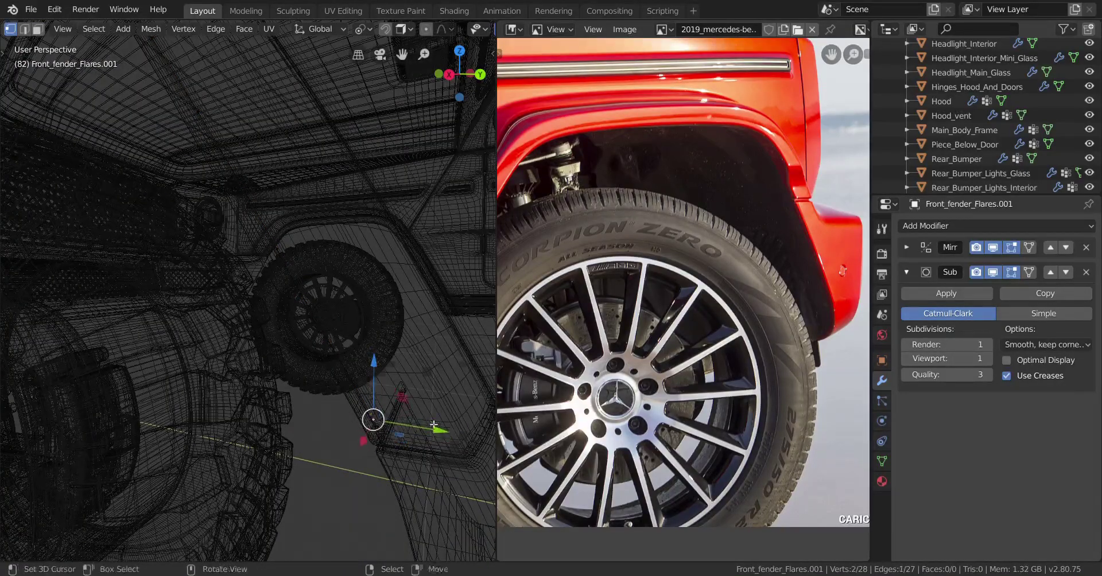
# Step: Remove the two vertices at the curve's end and four more surplus vertices along it
pyautogui.press('x')
pyautogui.click(401, 474)
pyautogui.press('a')
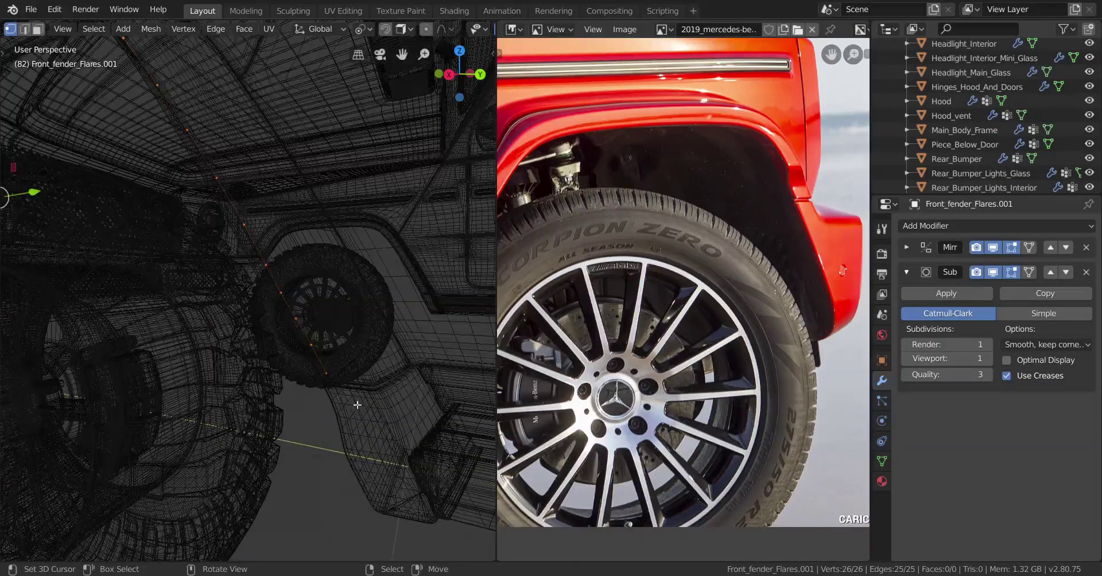
pyautogui.moveTo(357, 405); pyautogui.dragTo(274, 431, button='middle')
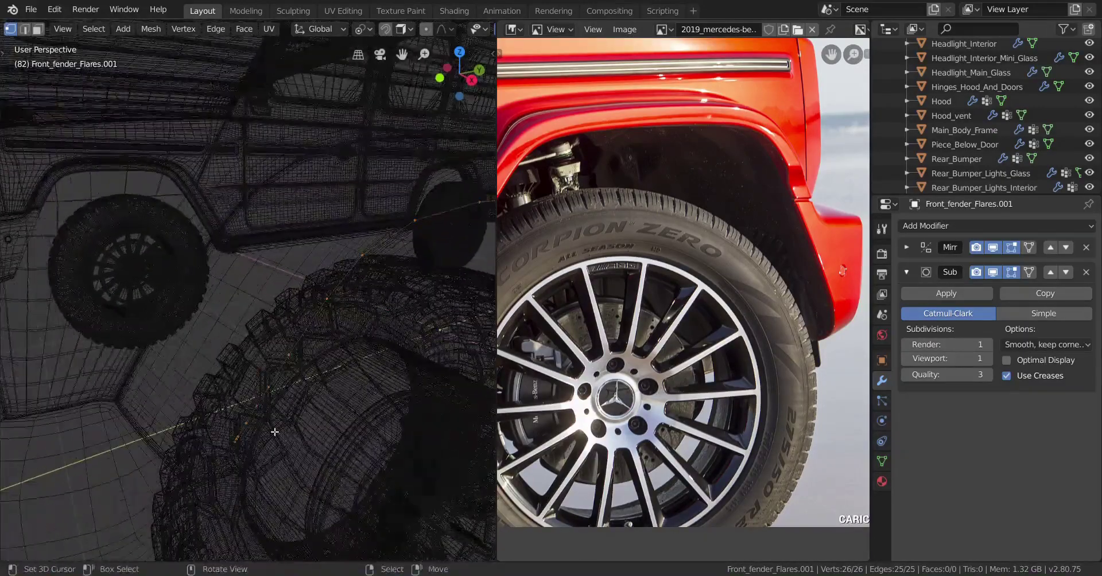
pyautogui.press('x')
pyautogui.click(353, 426)
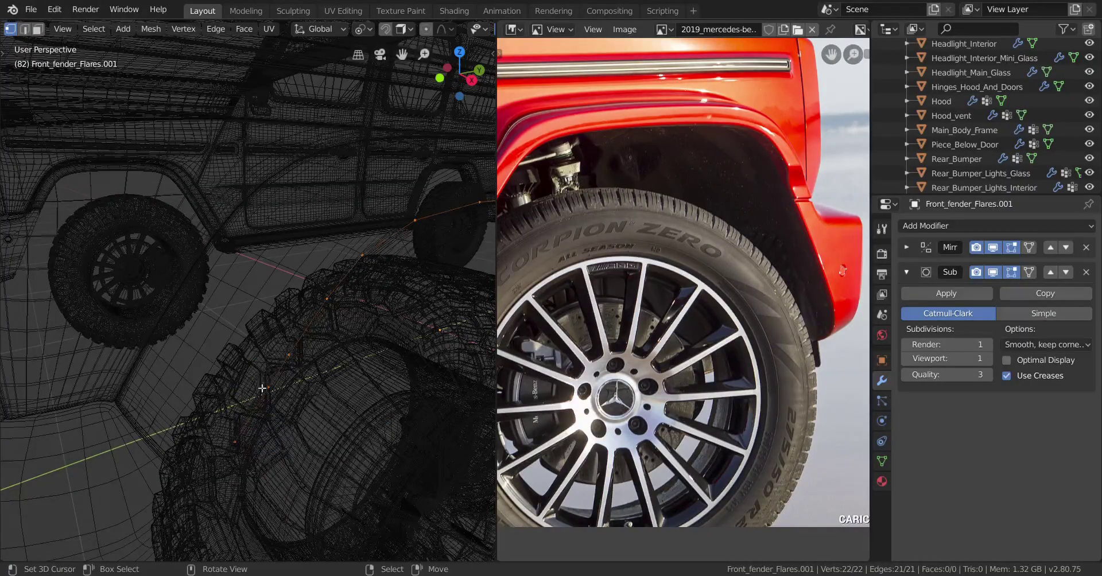
# Step: Slide two neighbouring vertices along the curve with Vertex Slide to even out their spacing
pyautogui.click(263, 388)
pyautogui.hotkey('shift', 'v')
pyautogui.click(359, 378)
pyautogui.press('a')
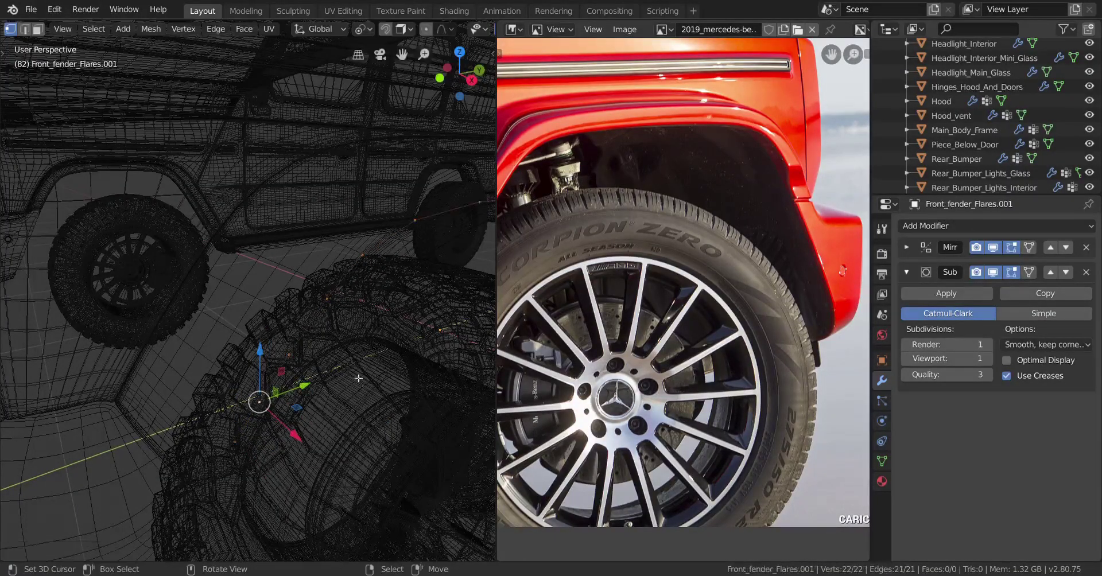
pyautogui.hotkey('shift', 'v')
pyautogui.click(318, 359)
pyautogui.press('a')
pyautogui.scroll(-6, 332, 399)
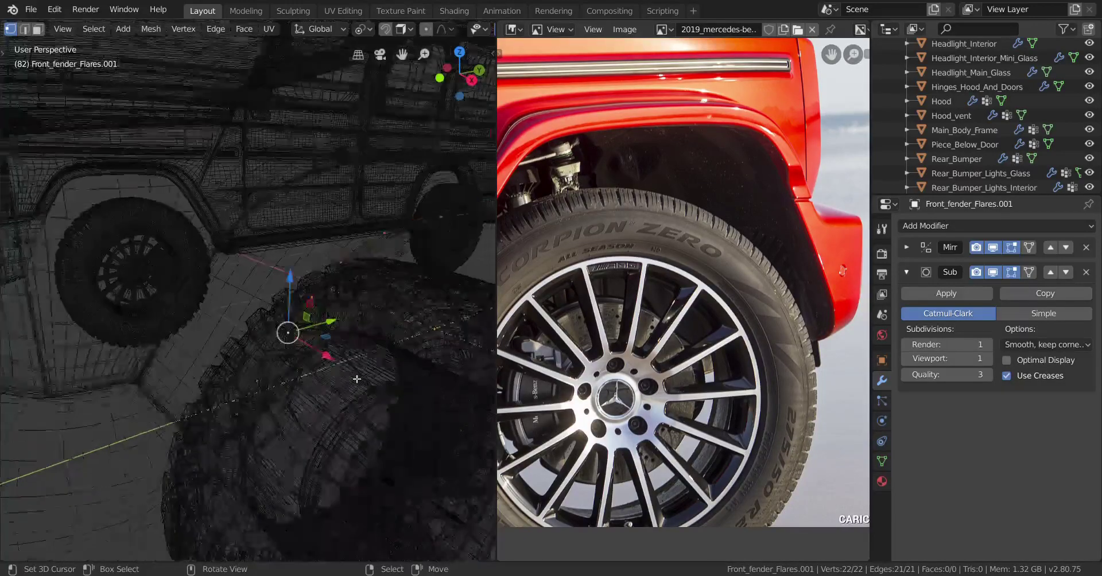
# Step: Return to Solid shading and examine how the curve follows the fender flare down to the front bumper
pyautogui.moveTo(332, 398); pyautogui.dragTo(226, 355, button='middle')
pyautogui.press('z')
pyautogui.click(322, 354)
pyautogui.moveTo(402, 373)
pyautogui.mouseDown(button='middle')
pyautogui.moveTo(357, 416)
pyautogui.moveTo(355, 387)
pyautogui.moveTo(298, 367)
pyautogui.moveTo(356, 321)
pyautogui.mouseUp(button='middle')
pyautogui.scroll(3, 298, 368)
pyautogui.moveTo(287, 321); pyautogui.dragTo(342, 303, button='middle')
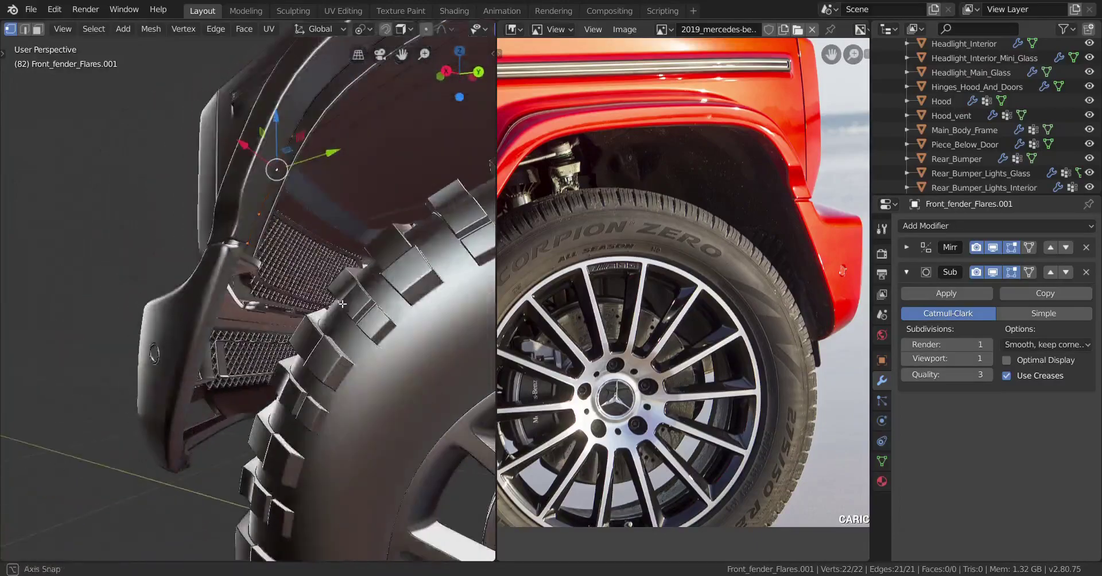
pyautogui.moveTo(246, 283); pyautogui.dragTo(300, 278, button='middle')
pyautogui.scroll(4, 194, 316)
pyautogui.scroll(4, 247, 321)
pyautogui.scroll(-4, 197, 341)
pyautogui.scroll(-4, 289, 320)
# Step: Enter Edit Mode on the front bumper and select the start vertex at the lower end of its inner wheel-side edge
pyautogui.press('Tab')
pyautogui.click(269, 311)
pyautogui.press('Tab')
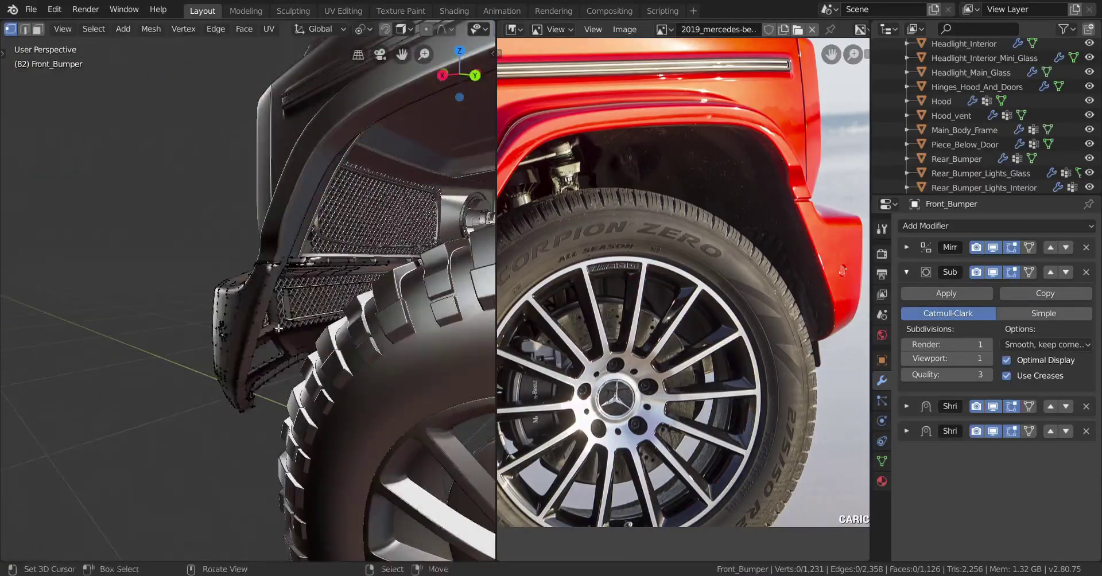
pyautogui.scroll(4, 281, 352)
pyautogui.moveTo(281, 352)
pyautogui.mouseDown(button='middle')
pyautogui.moveTo(253, 357)
pyautogui.moveTo(280, 364)
pyautogui.mouseUp(button='middle')
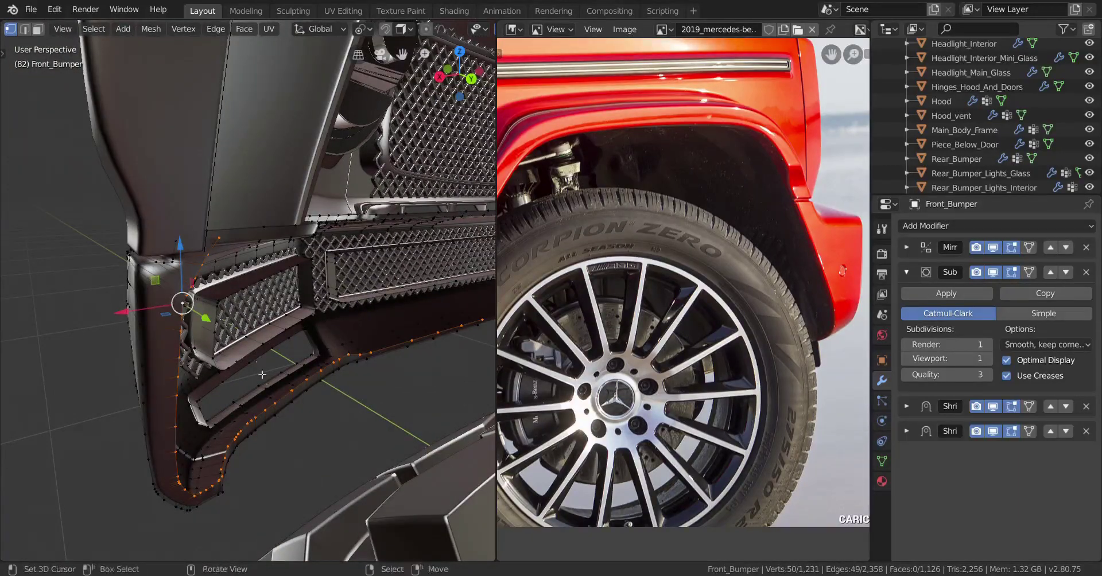
pyautogui.moveTo(287, 424); pyautogui.dragTo(251, 209, button='middle')
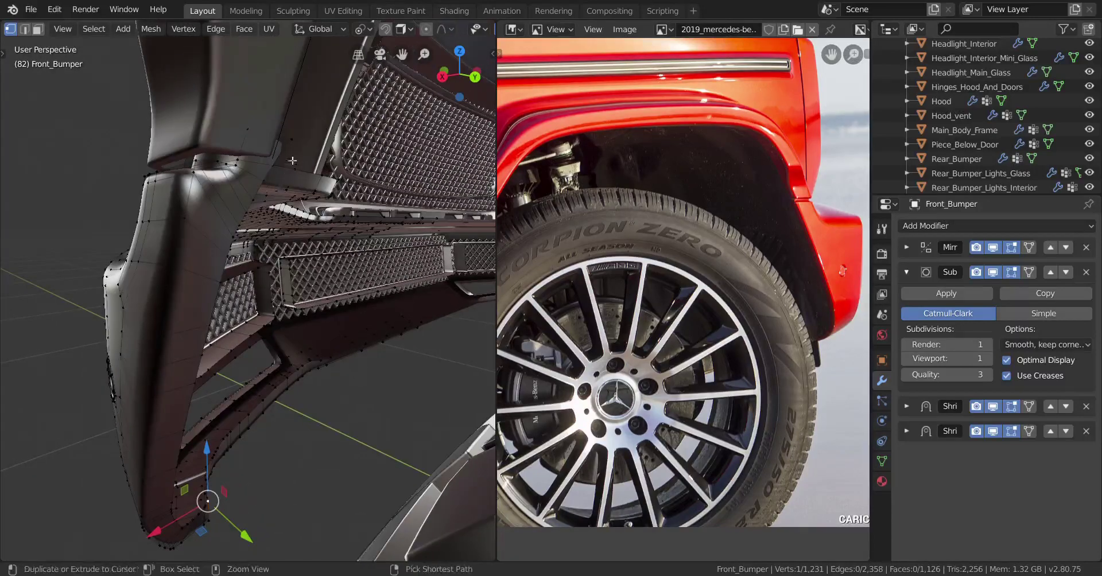
# Step: Select the bumper's inner edge path up to the flare, duplicate it and separate it into its own object
pyautogui.keyDown('ctrl'); pyautogui.click(320, 172); pyautogui.keyUp('ctrl')
pyautogui.press('e')
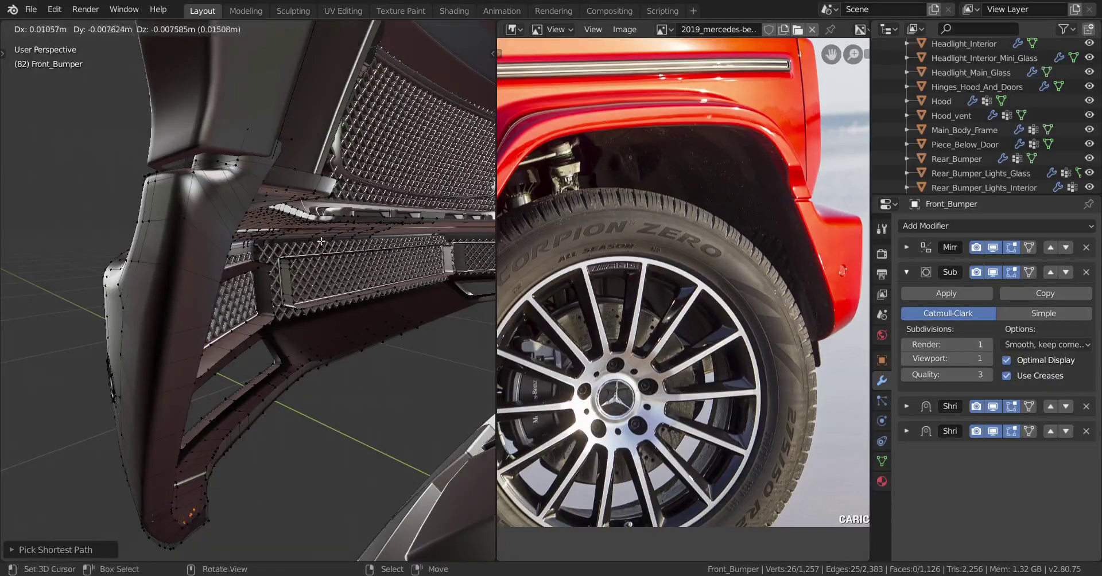
pyautogui.click(321, 242)
pyautogui.press('p')
pyautogui.click(318, 236)
pyautogui.press('Tab')
# Step: Join the separated bumper edge with the separated fender flare curve
pyautogui.click(286, 154)
pyautogui.keyDown('shift'); pyautogui.click(281, 136); pyautogui.keyUp('shift')
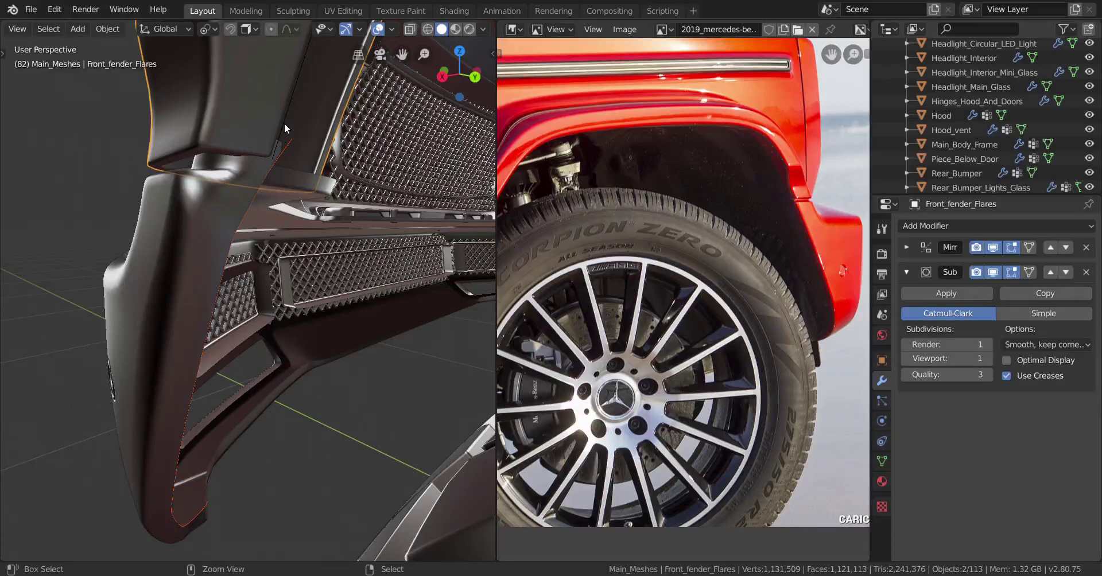
pyautogui.hotkey('ctrl', 'z')
pyautogui.keyDown('shift'); pyautogui.rightClick(284, 123); pyautogui.keyUp('shift')
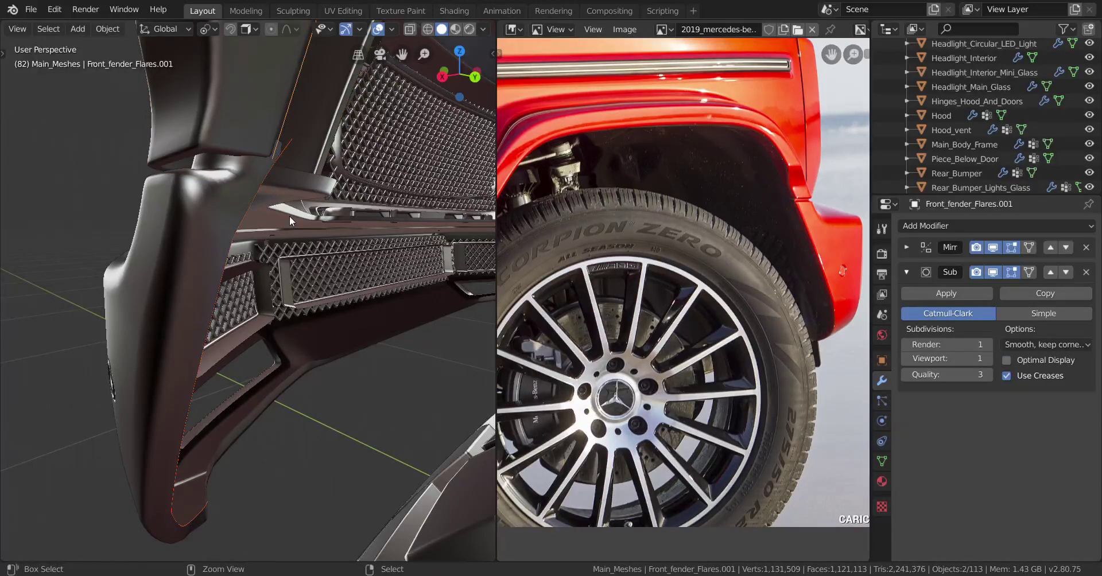
pyautogui.hotkey('ctrl', 'j')
# Step: Merge the vertices where the flare and bumper curves meet, using At Last
pyautogui.press('Tab')
pyautogui.moveTo(331, 221); pyautogui.dragTo(299, 213, button='middle')
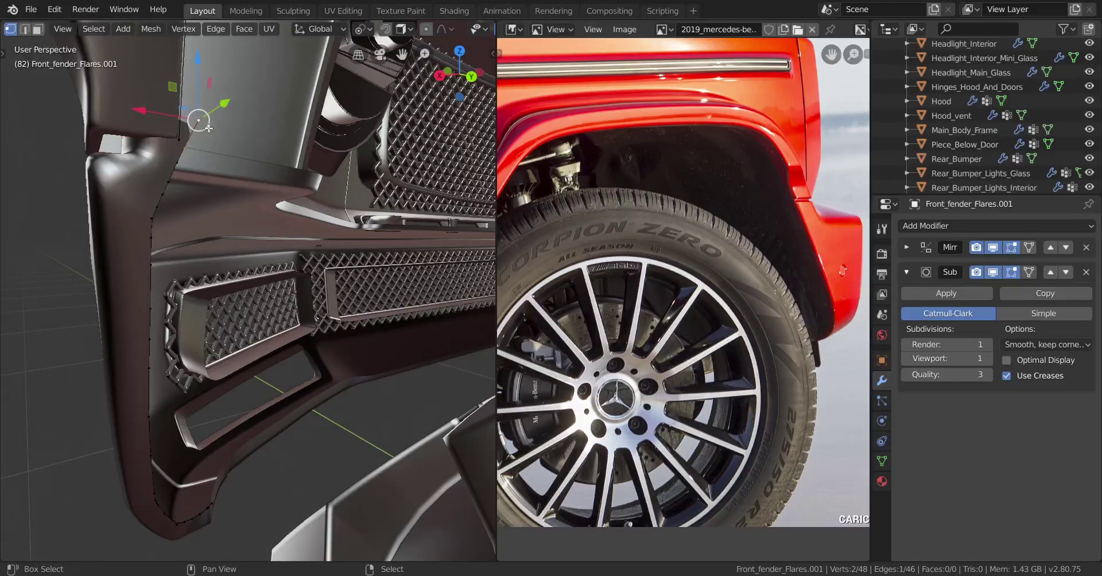
pyautogui.press('m')
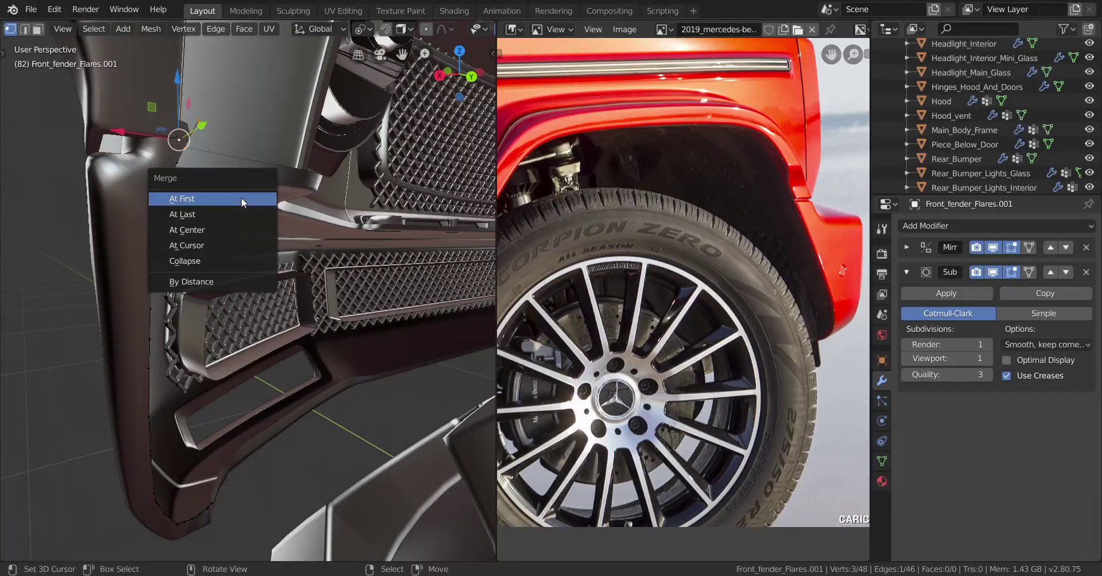
pyautogui.click(232, 218)
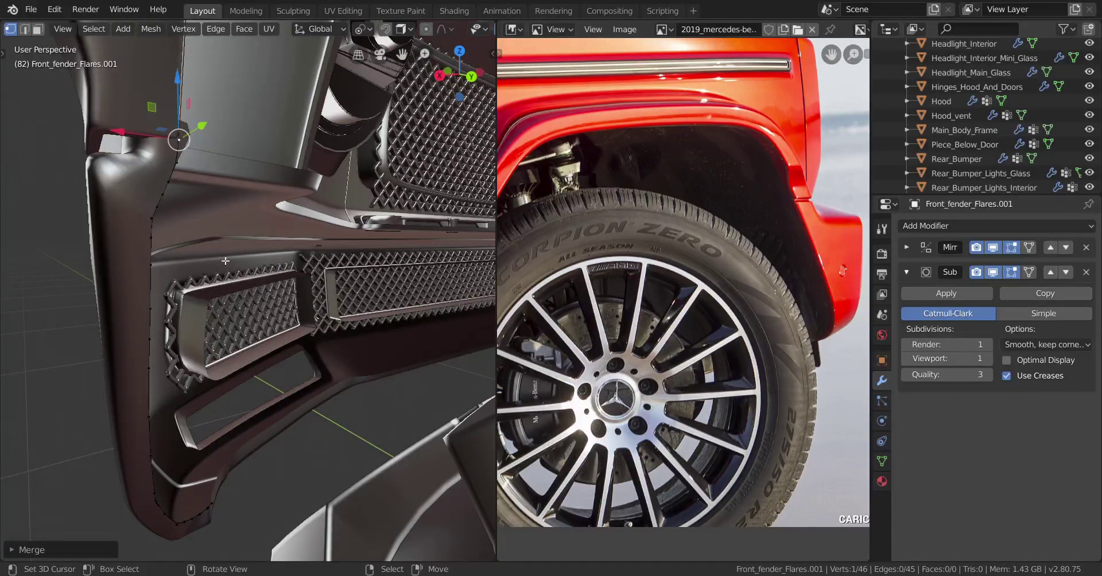
# Step: Remove surplus vertices one after another from the joined curve around the bumper's lower corner, then select the whole curve
pyautogui.moveTo(184, 296); pyautogui.dragTo(184, 285, button='middle')
pyautogui.moveTo(193, 391); pyautogui.dragTo(142, 366, button='middle')
pyautogui.press('a')
pyautogui.press('KP_Decimal')
pyautogui.click(153, 384)
pyautogui.press('x')
pyautogui.click(275, 370)
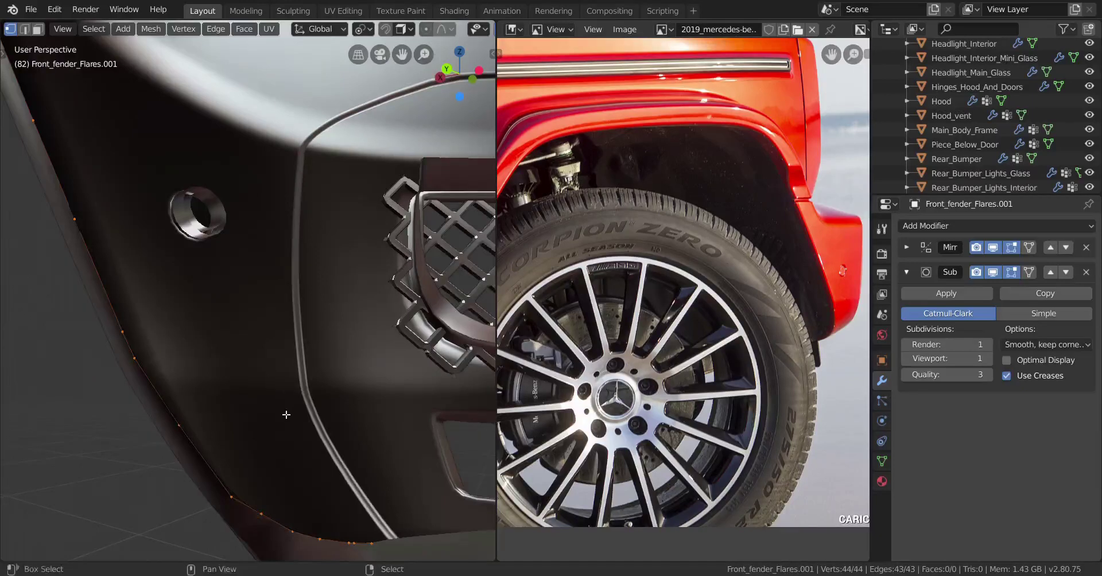
pyautogui.press('x')
pyautogui.click(167, 311)
pyautogui.scroll(5, 212, 353)
pyautogui.scroll(-6, 211, 359)
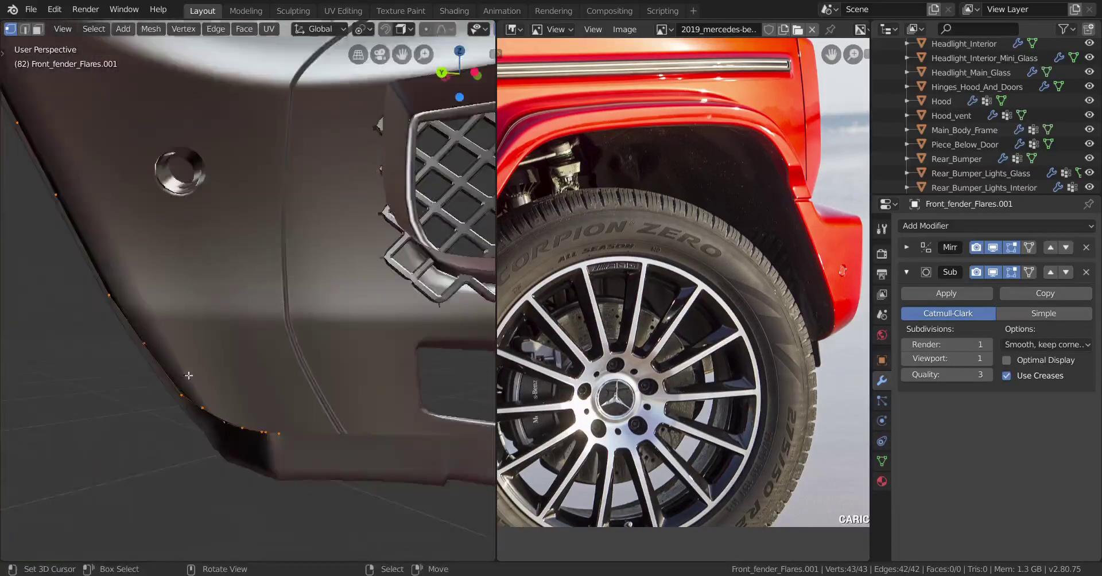
pyautogui.press('x')
pyautogui.click(306, 350)
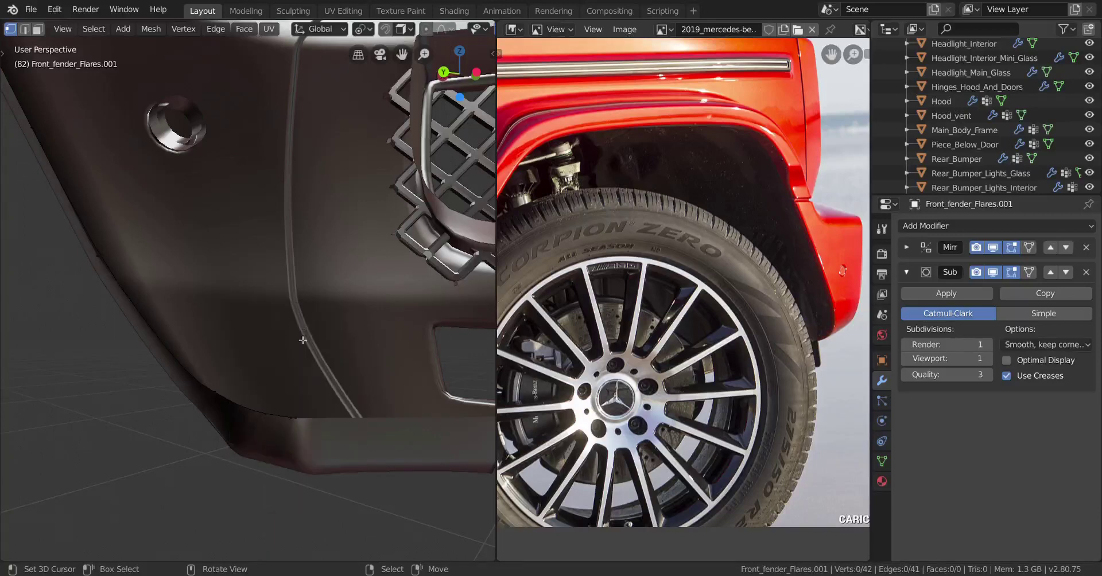
pyautogui.rightClick(293, 412)
pyautogui.press('x')
pyautogui.click(335, 478)
pyautogui.press('a')
pyautogui.moveTo(269, 451); pyautogui.dragTo(176, 374, button='middle')
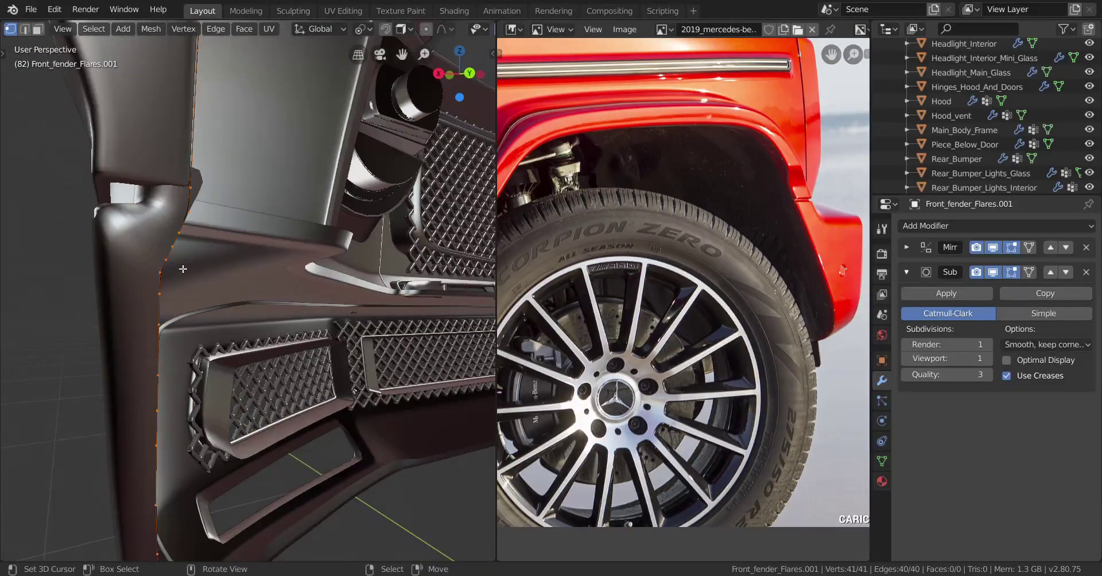
# Step: Remove more surplus vertices from the joined curve just below the flare and along the bumper's lower corner
pyautogui.press('x')
pyautogui.click(298, 247)
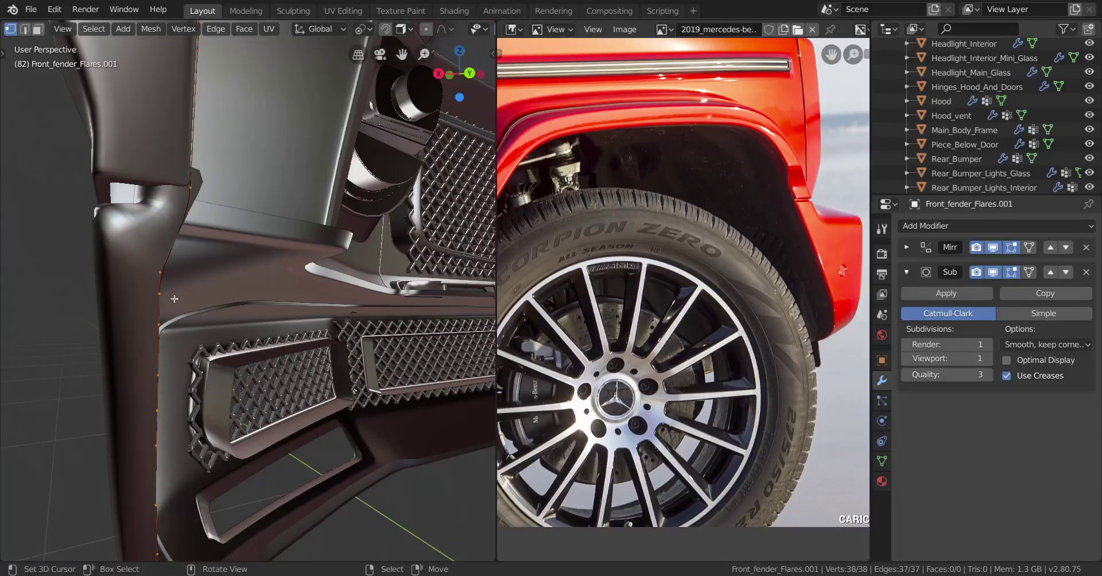
pyautogui.press('x')
pyautogui.click(273, 295)
pyautogui.moveTo(230, 290); pyautogui.dragTo(170, 271, button='middle')
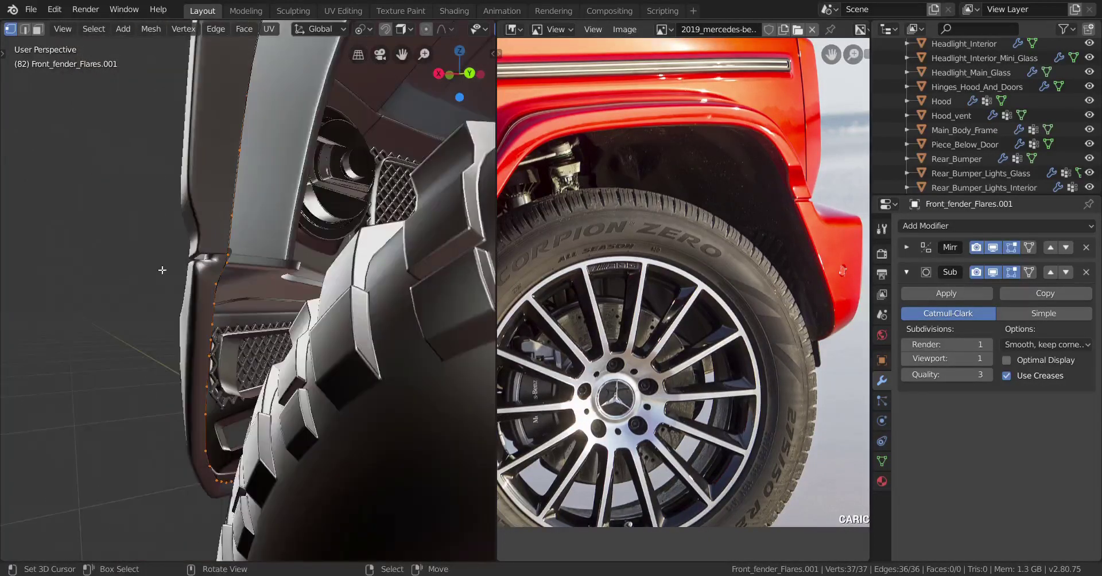
pyautogui.moveTo(196, 326); pyautogui.dragTo(238, 389, button='middle')
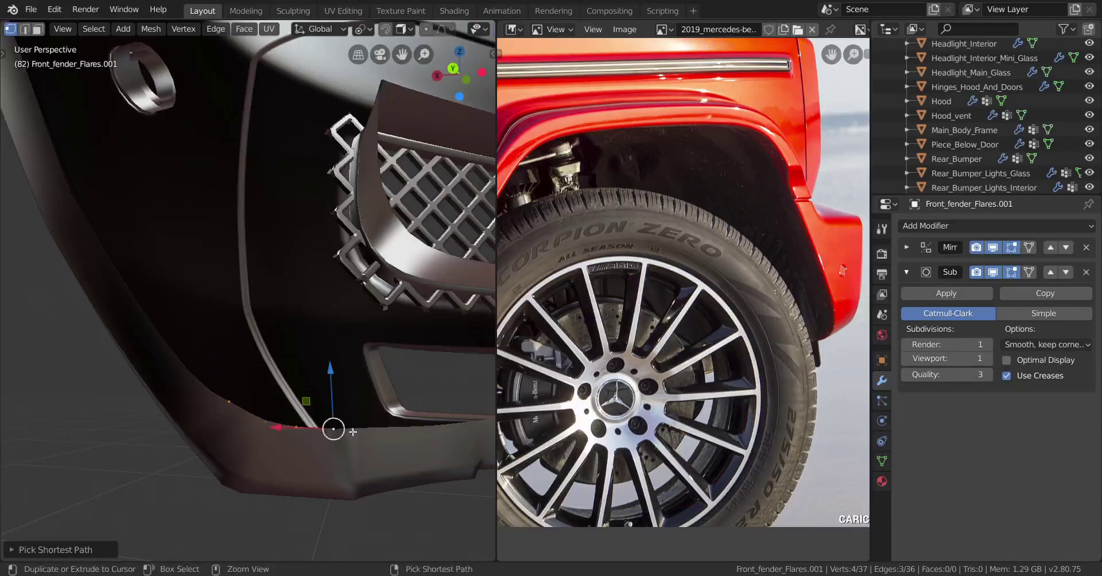
pyautogui.press('x')
pyautogui.click(396, 267)
# Step: Extrude the whole curve inward along X and flatten the new edge by scaling it to 0 on X
pyautogui.press('a')
pyautogui.scroll(-5, 236, 300)
pyautogui.moveTo(236, 300); pyautogui.dragTo(420, 379, button='middle')
pyautogui.scroll(-5, 240, 416)
pyautogui.moveTo(420, 378)
pyautogui.keyDown('shift'); pyautogui.mouseDown(button='middle')
pyautogui.moveTo(422, 350)
pyautogui.moveTo(286, 373)
pyautogui.moveTo(262, 389)
pyautogui.moveTo(21, 402)
pyautogui.moveTo(232, 406)
pyautogui.mouseUp(button='middle'); pyautogui.keyUp('shift')
pyautogui.press('z')
pyautogui.click(184, 390)
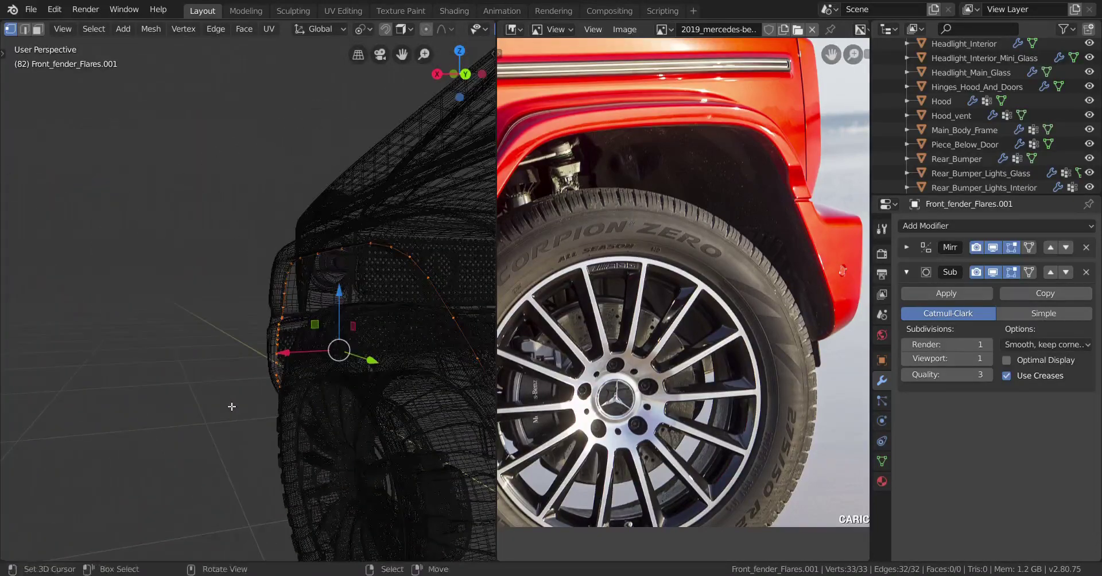
pyautogui.press('g')
pyautogui.press('x')
pyautogui.click(181, 345)
pyautogui.moveTo(181, 344); pyautogui.dragTo(308, 458, button='middle')
pyautogui.write('sx0')
pyautogui.press('Return')
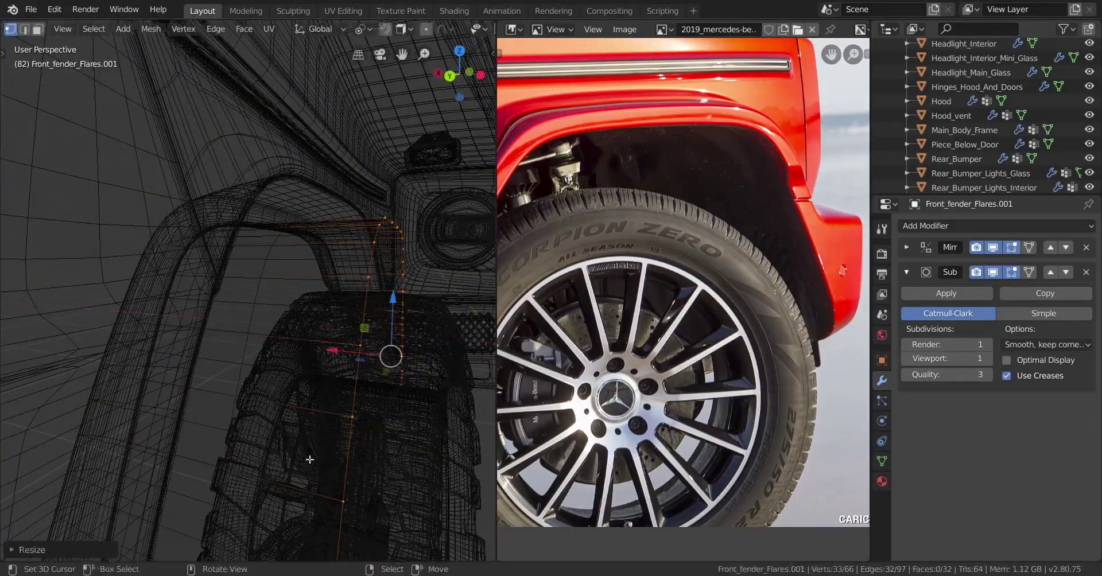
# Step: Shift the flattened inner edge about 0.11 m along X and check the strip in solid shading
pyautogui.press('g')
pyautogui.press('x')
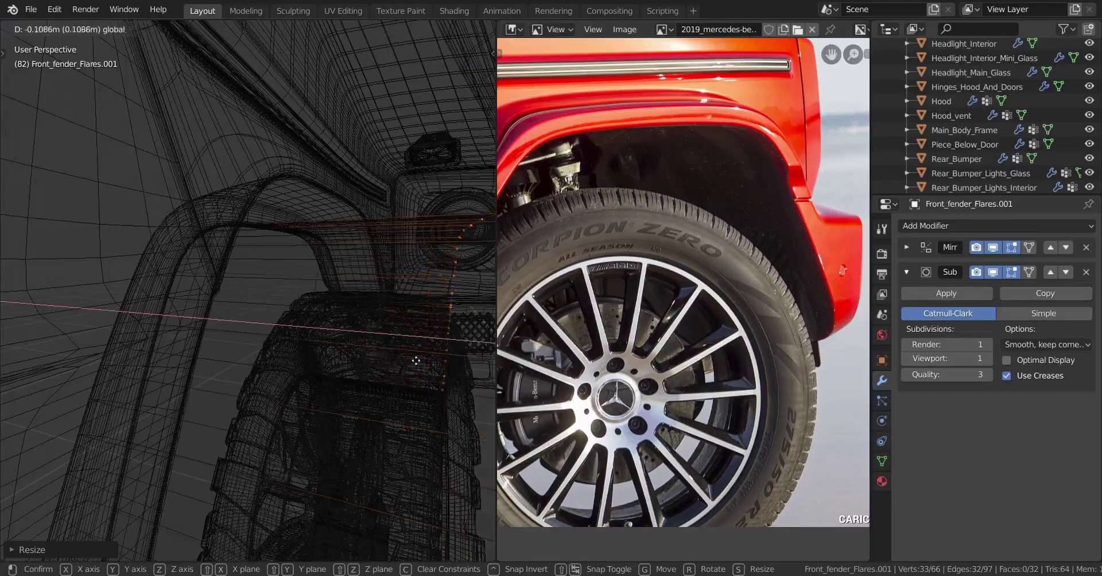
pyautogui.click(415, 361)
pyautogui.scroll(-4, 410, 363)
pyautogui.moveTo(410, 363)
pyautogui.mouseDown(button='middle')
pyautogui.moveTo(47, 371)
pyautogui.moveTo(77, 374)
pyautogui.mouseUp(button='middle')
pyautogui.hotkey('shift', 'z')
pyautogui.scroll(4, 464, 386)
pyautogui.moveTo(320, 417); pyautogui.dragTo(273, 394, button='middle')
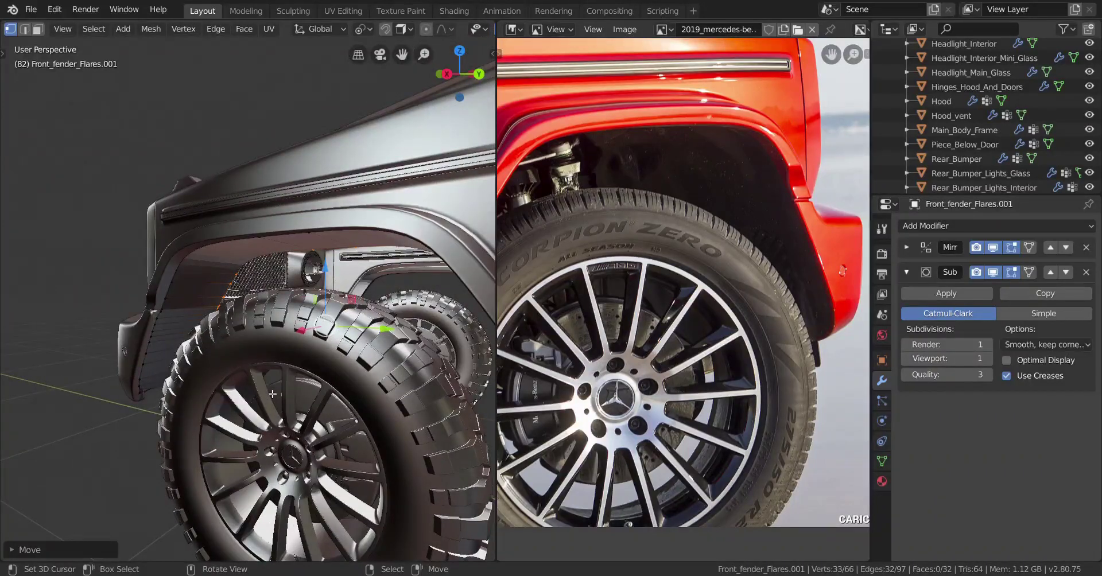
# Step: Try scaling the liner's inner edge to about 0.91 in side view and lowering it slightly along Z
pyautogui.press('KP_3')
pyautogui.scroll(-3, 320, 395)
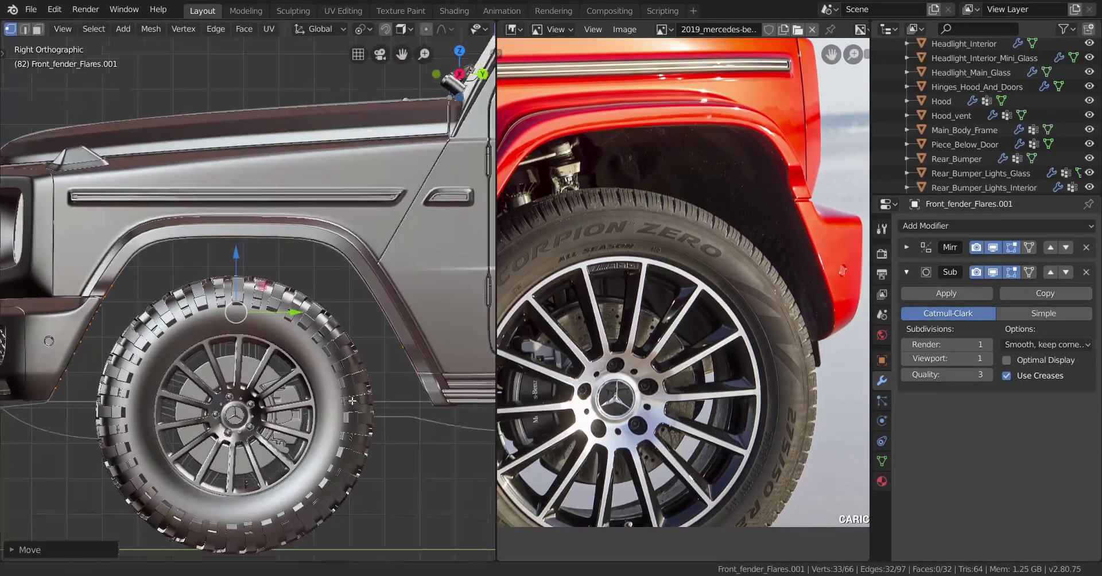
pyautogui.press('s')
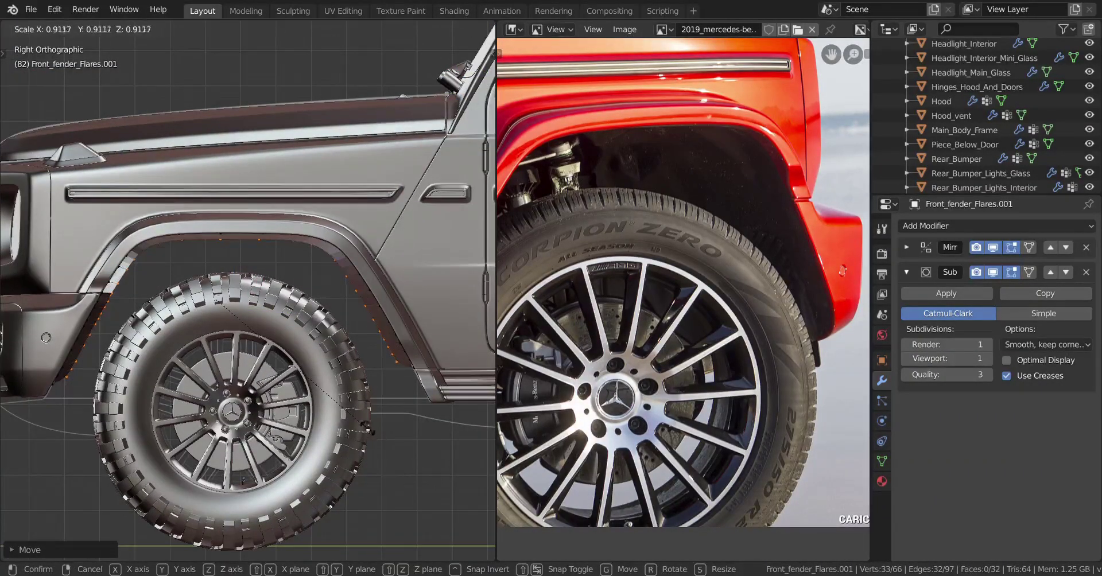
pyautogui.click(360, 424)
pyautogui.moveTo(231, 250); pyautogui.dragTo(240, 308)
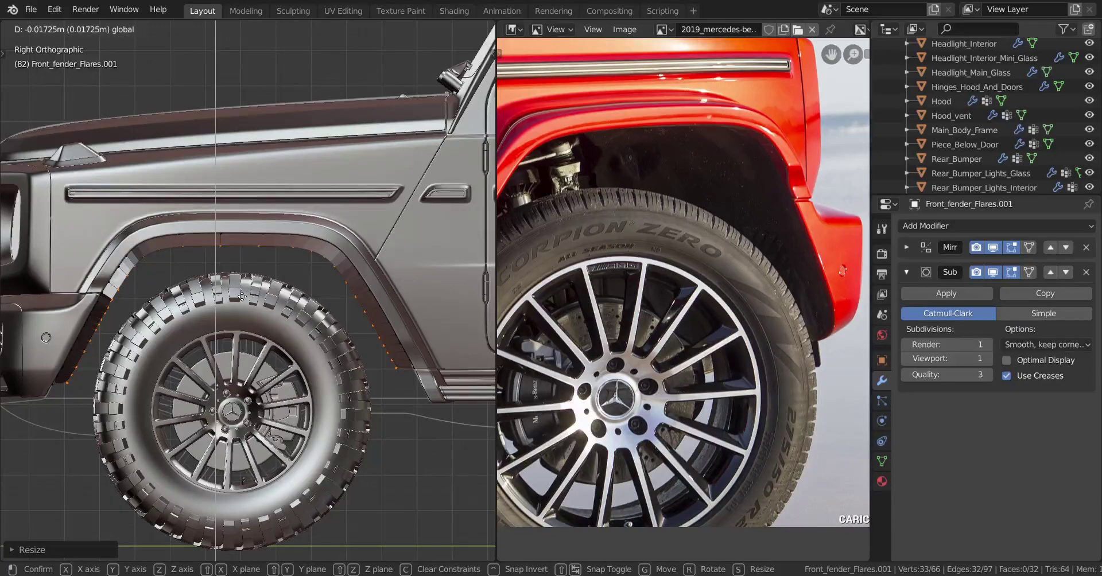
pyautogui.moveTo(242, 296); pyautogui.dragTo(242, 296)
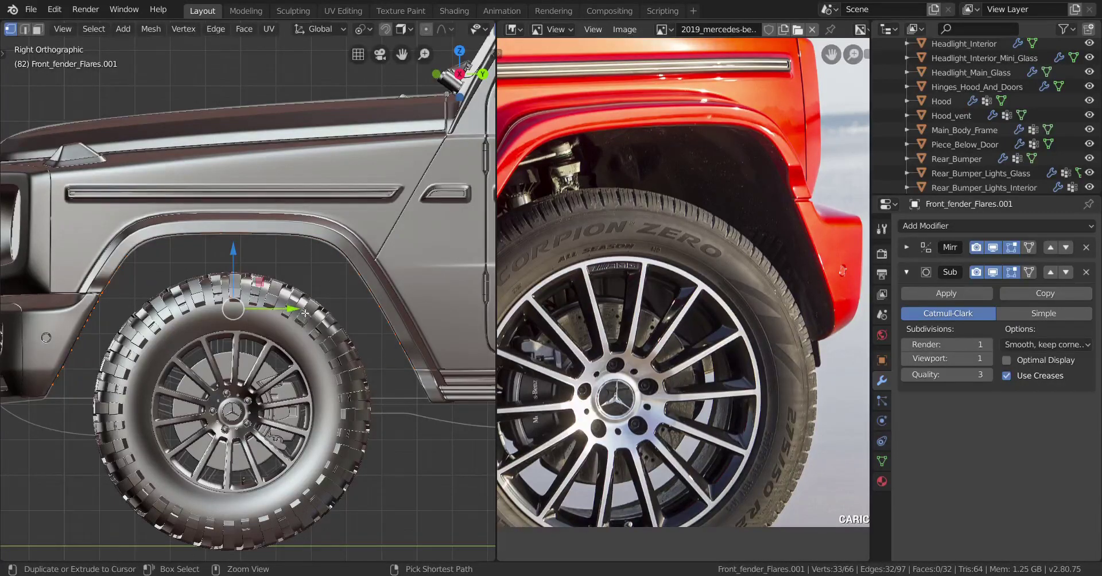
pyautogui.scroll(1, 327, 338)
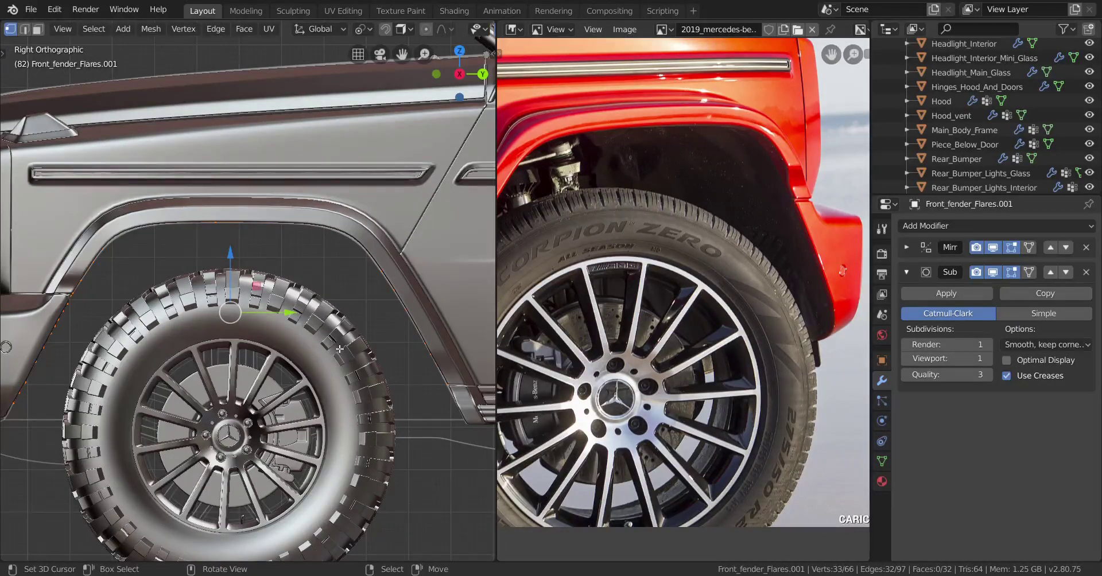
# Step: Adjust the depth of the liner's inner edge along X and inspect the strip in Object Mode
pyautogui.moveTo(339, 349); pyautogui.dragTo(284, 326, button='middle')
pyautogui.moveTo(345, 296); pyautogui.dragTo(438, 314)
pyautogui.rightClick(386, 303)
pyautogui.scroll(-3, 425, 313)
pyautogui.moveTo(413, 313); pyautogui.dragTo(213, 306, button='middle')
pyautogui.moveTo(299, 286); pyautogui.dragTo(338, 287)
pyautogui.moveTo(287, 290); pyautogui.dragTo(416, 327, button='middle')
pyautogui.keyDown('shift'); pyautogui.moveTo(316, 334); pyautogui.dragTo(201, 359, button='middle'); pyautogui.keyUp('shift')
pyautogui.press('Tab')
pyautogui.scroll(-4, 235, 344)
pyautogui.scroll(4, 201, 358)
pyautogui.press('Tab')
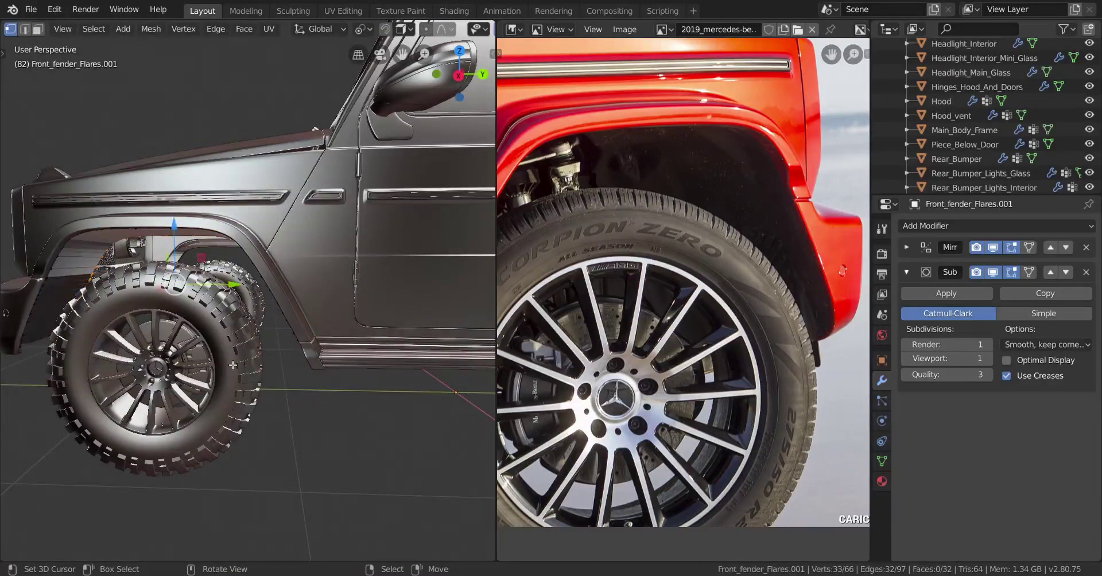
pyautogui.press('Tab')
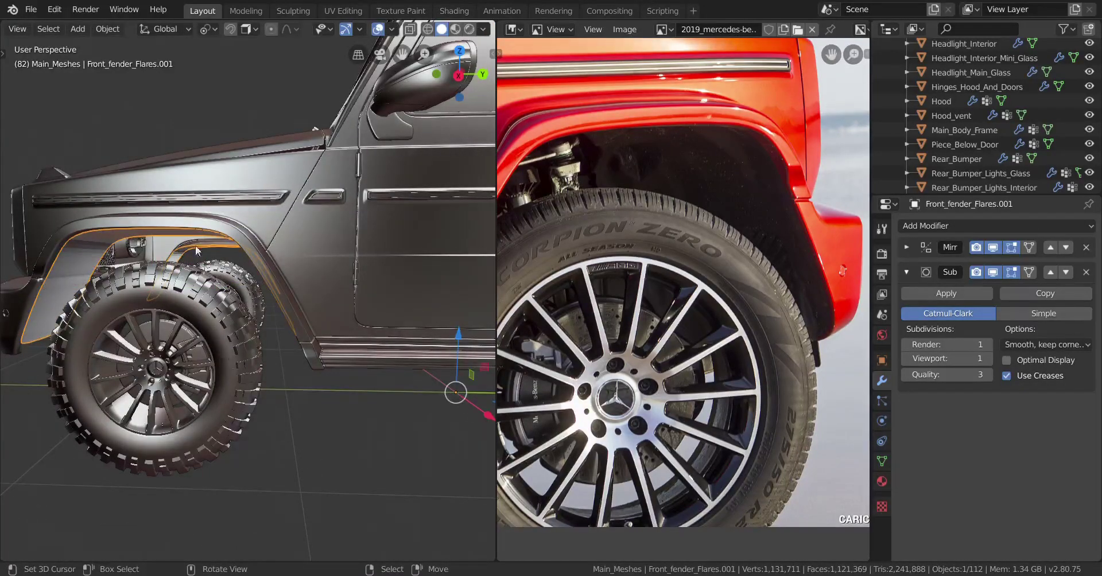
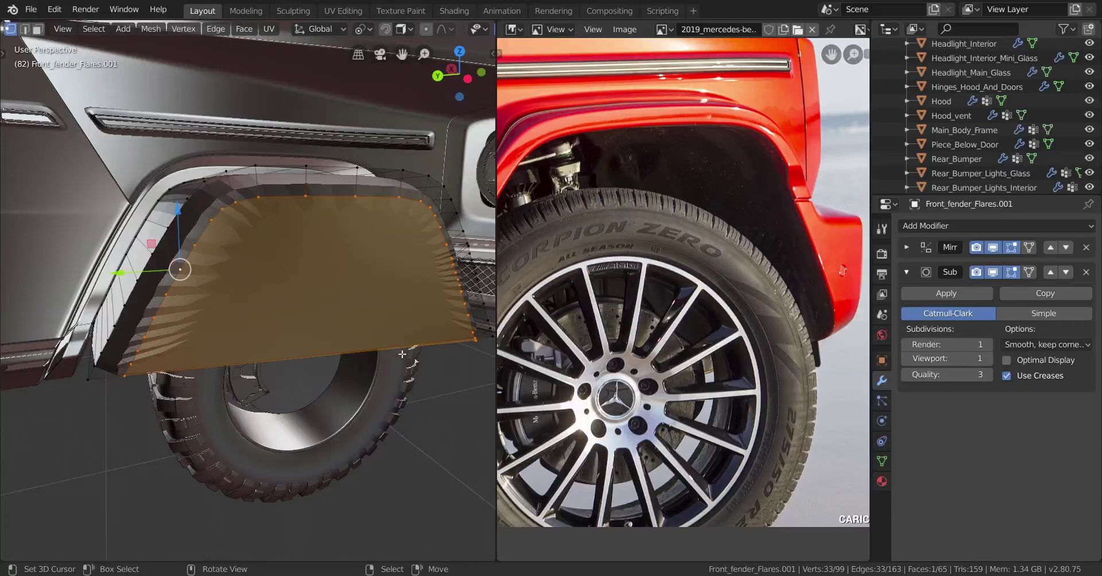
# Step: Try evening out the inner loop with LoopTools Space, first on its vertices, then on its edges without the bottom one
pyautogui.rightClick(403, 354)
pyautogui.moveTo(393, 180)
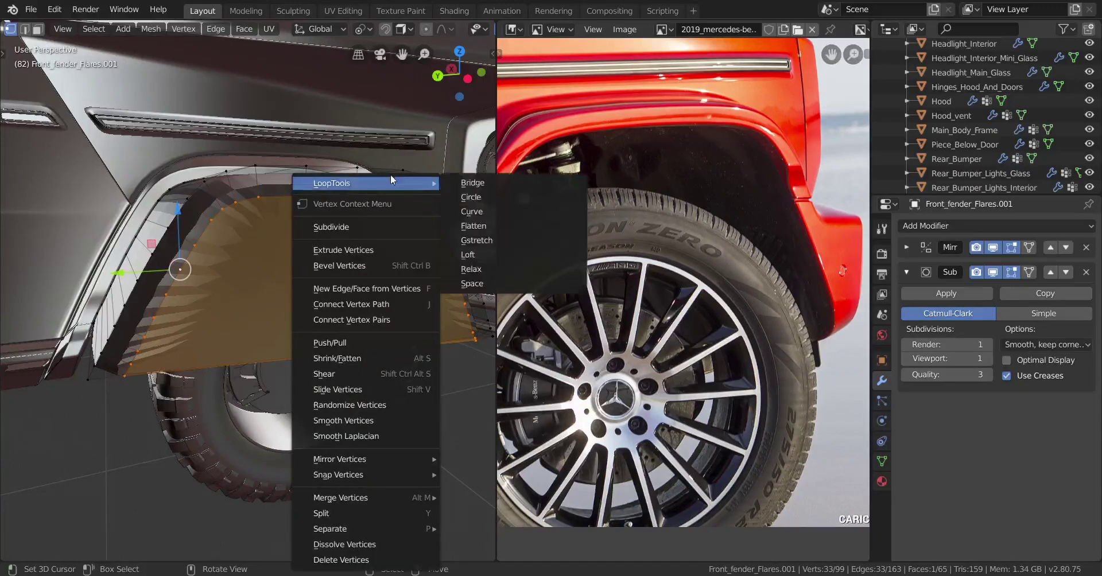
pyautogui.click(491, 279)
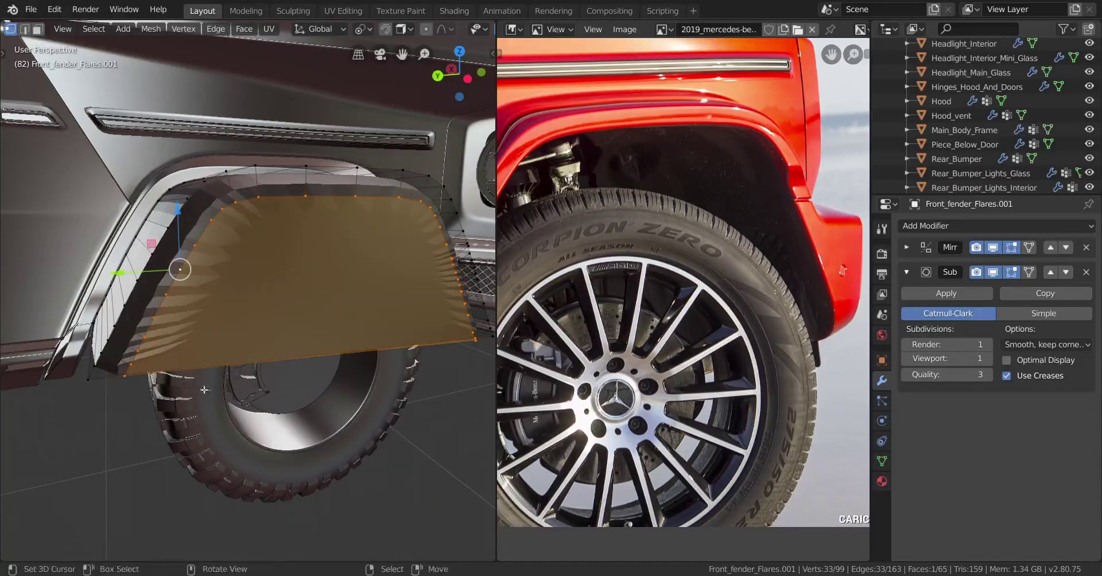
pyautogui.click(24, 28)
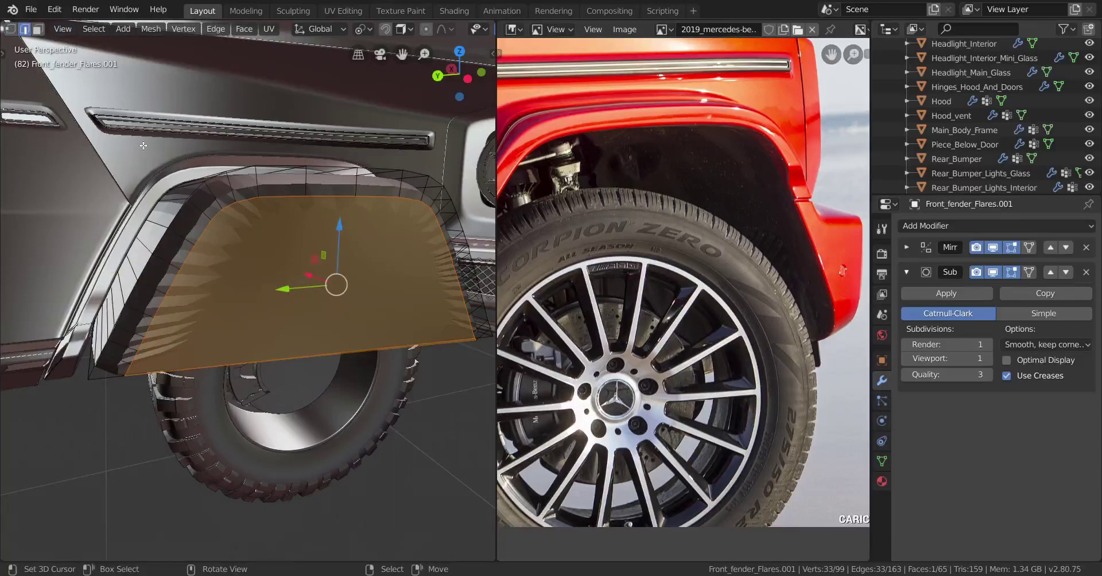
pyautogui.keyDown('shift'); pyautogui.click(356, 348); pyautogui.keyUp('shift')
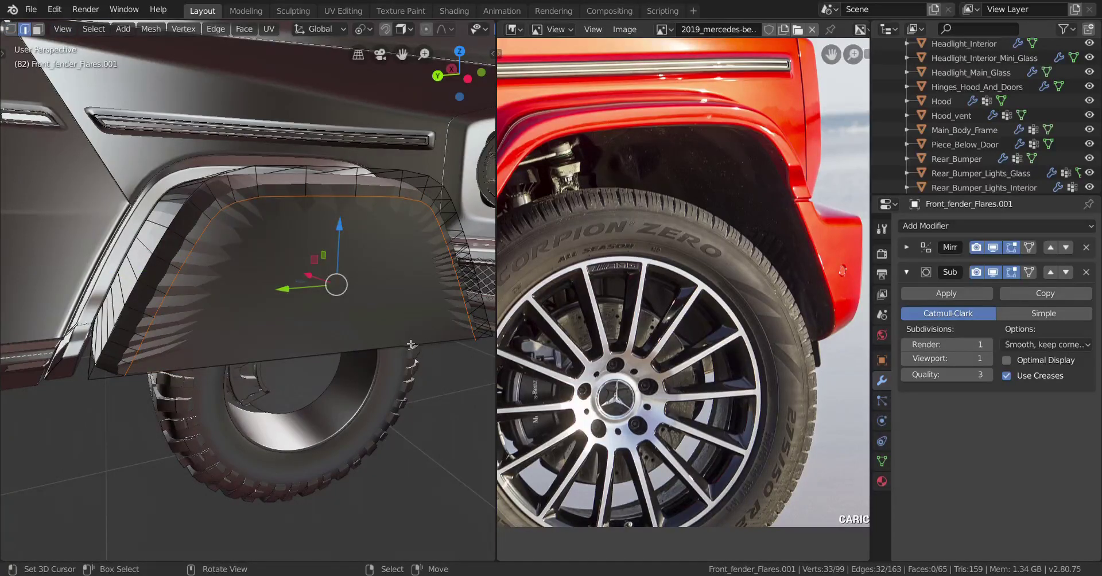
pyautogui.rightClick(380, 343)
pyautogui.moveTo(346, 90)
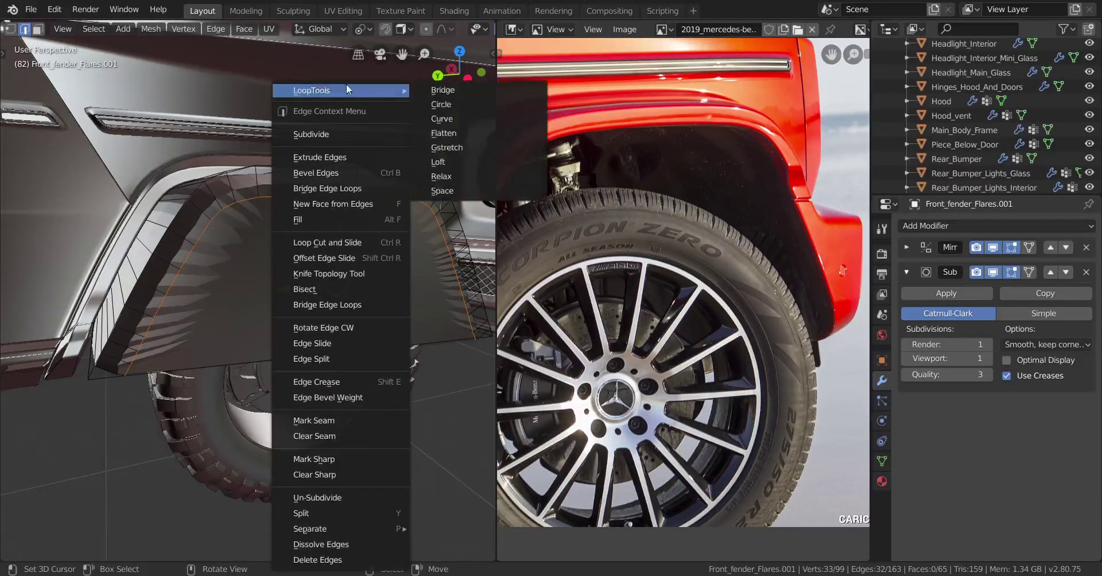
pyautogui.click(473, 192)
pyautogui.hotkey('ctrl', 'z')
# Step: Slide the lowest inner-loop vertices at the bumper end of the liner along their edges to spread them more evenly
pyautogui.moveTo(455, 222); pyautogui.dragTo(427, 276, button='middle')
pyautogui.keyDown('shift'); pyautogui.moveTo(427, 281); pyautogui.dragTo(257, 252, button='middle'); pyautogui.keyUp('shift')
pyautogui.scroll(4, 305, 288)
pyautogui.scroll(-3, 252, 251)
pyautogui.moveTo(29, 155); pyautogui.dragTo(38, 147, button='middle')
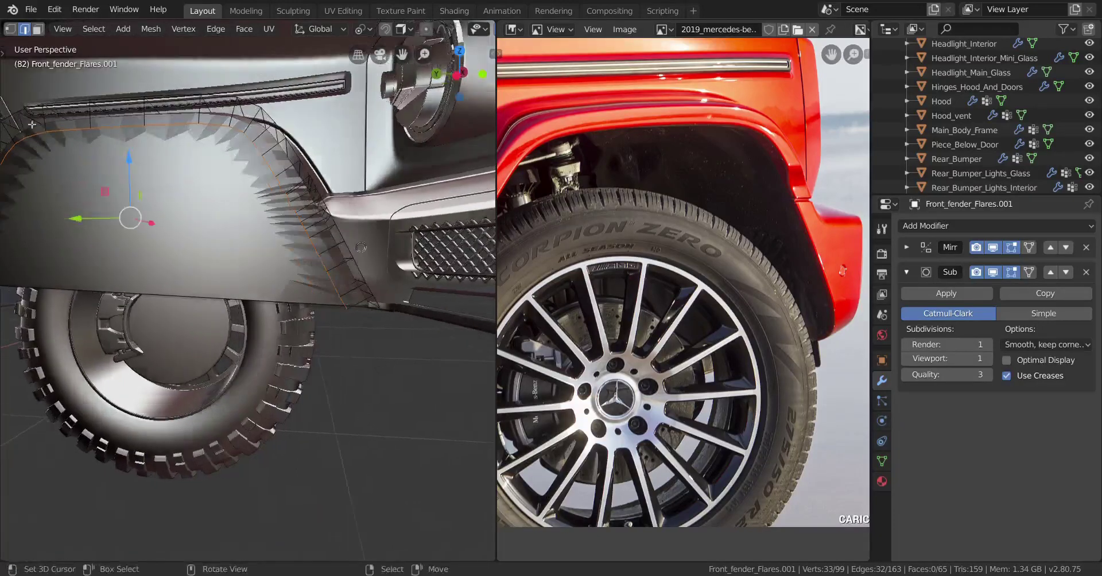
pyautogui.click(10, 31)
pyautogui.keyDown('shift'); pyautogui.moveTo(368, 325); pyautogui.dragTo(286, 319, button='middle'); pyautogui.keyUp('shift')
pyautogui.scroll(4, 291, 320)
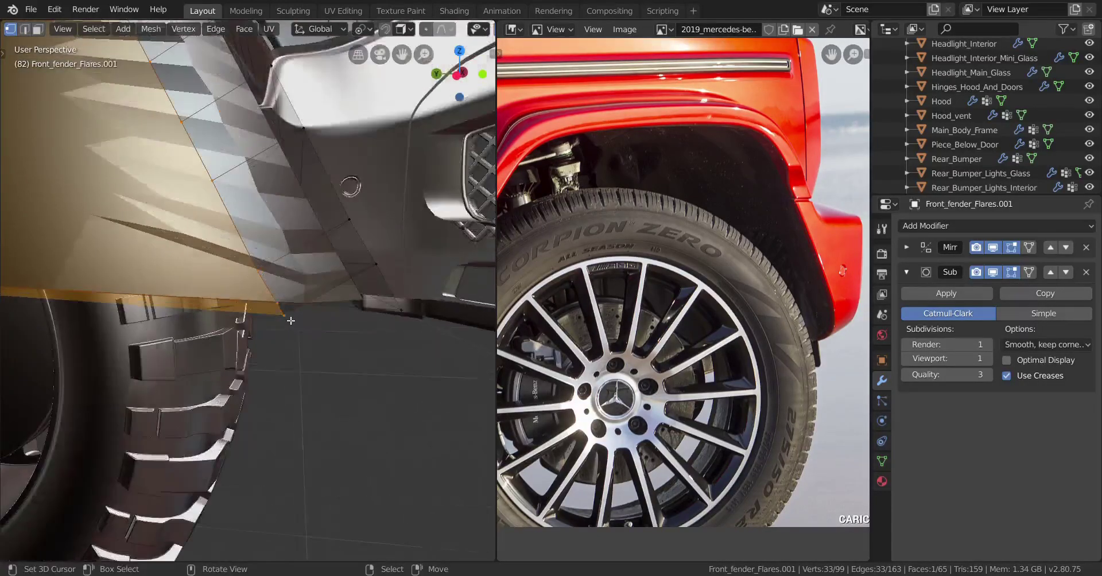
pyautogui.click(266, 276)
pyautogui.hotkey('shift', 'v')
pyautogui.click(232, 300)
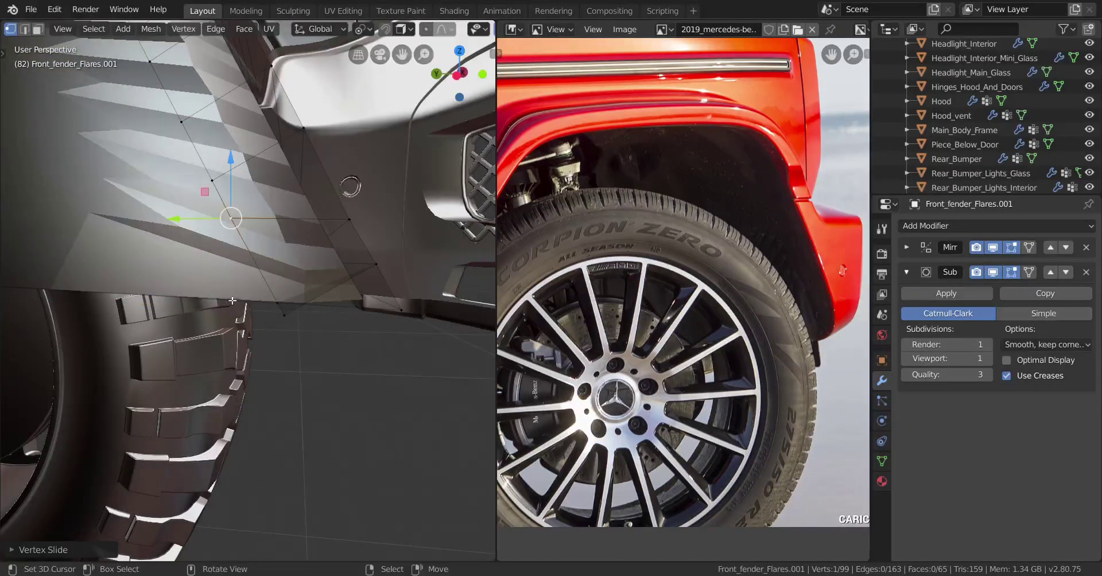
pyautogui.hotkey('shift', 'v')
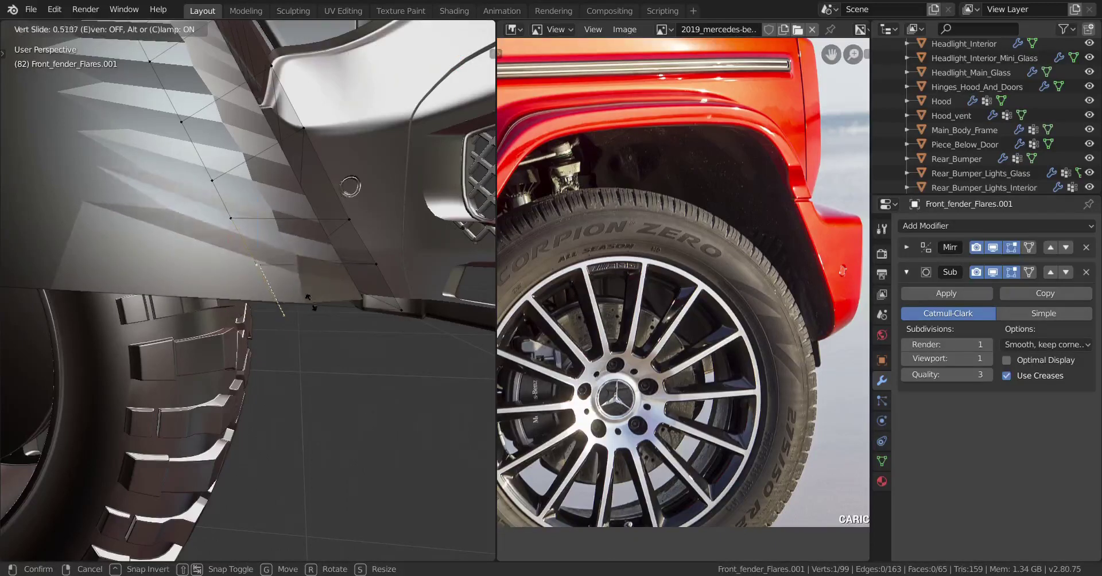
pyautogui.click(310, 301)
# Step: Slide the lower inner-loop vertices at the door end of the liner along their edges
pyautogui.scroll(-5, 309, 302)
pyautogui.moveTo(221, 313); pyautogui.dragTo(260, 379, button='middle')
pyautogui.scroll(1, 294, 400)
pyautogui.scroll(4, 204, 386)
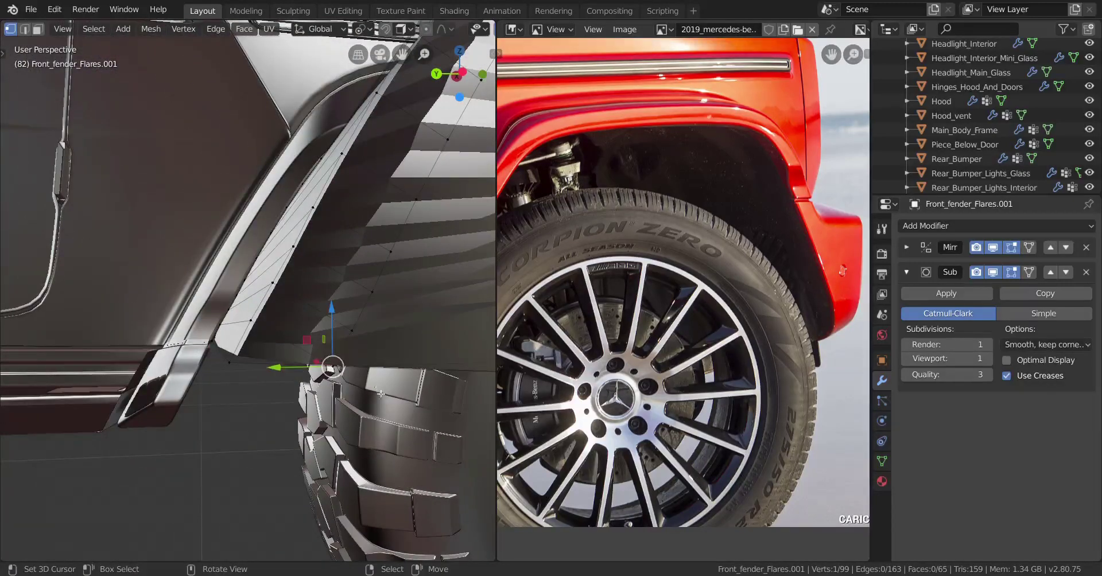
pyautogui.hotkey('shift', 'v')
pyautogui.click(401, 377)
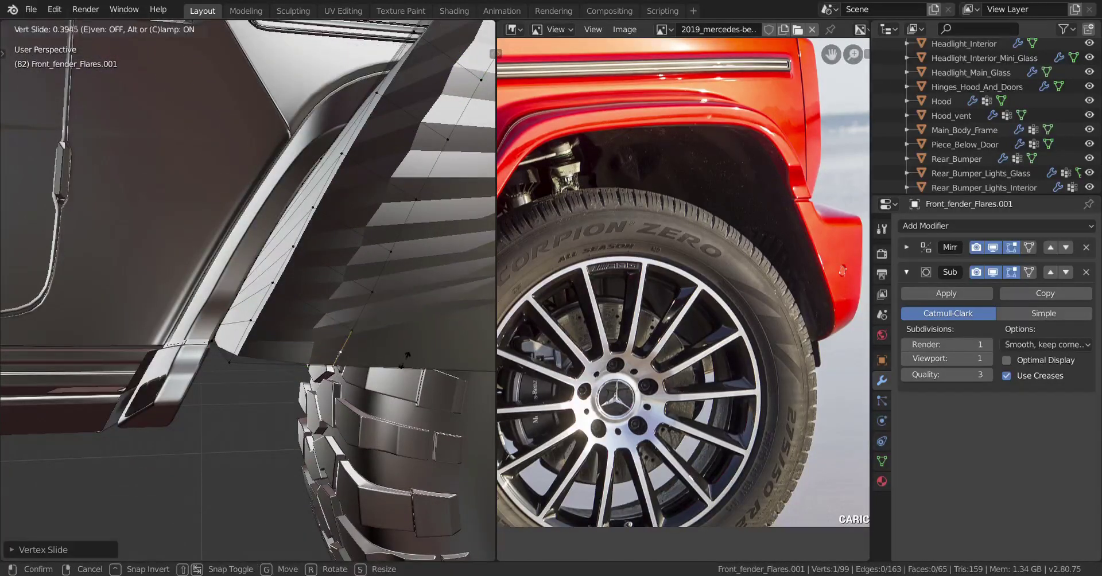
# Step: Try LoopTools Space again on the inner edge loop with its bottom edge deselected, then undo it
pyautogui.keyDown('alt'); pyautogui.rightClick(363, 310); pyautogui.keyUp('alt')
pyautogui.scroll(-4, 359, 283)
pyautogui.keyDown('shift'); pyautogui.moveTo(359, 283); pyautogui.dragTo(267, 367, button='middle'); pyautogui.keyUp('shift')
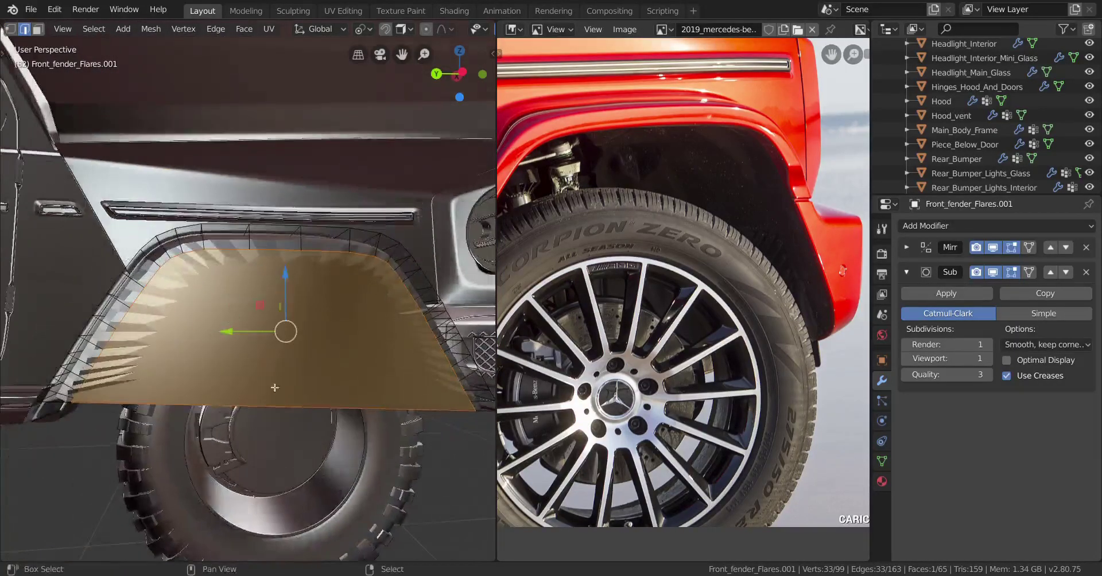
pyautogui.keyDown('shift'); pyautogui.click(282, 412); pyautogui.keyUp('shift')
pyautogui.rightClick(401, 318)
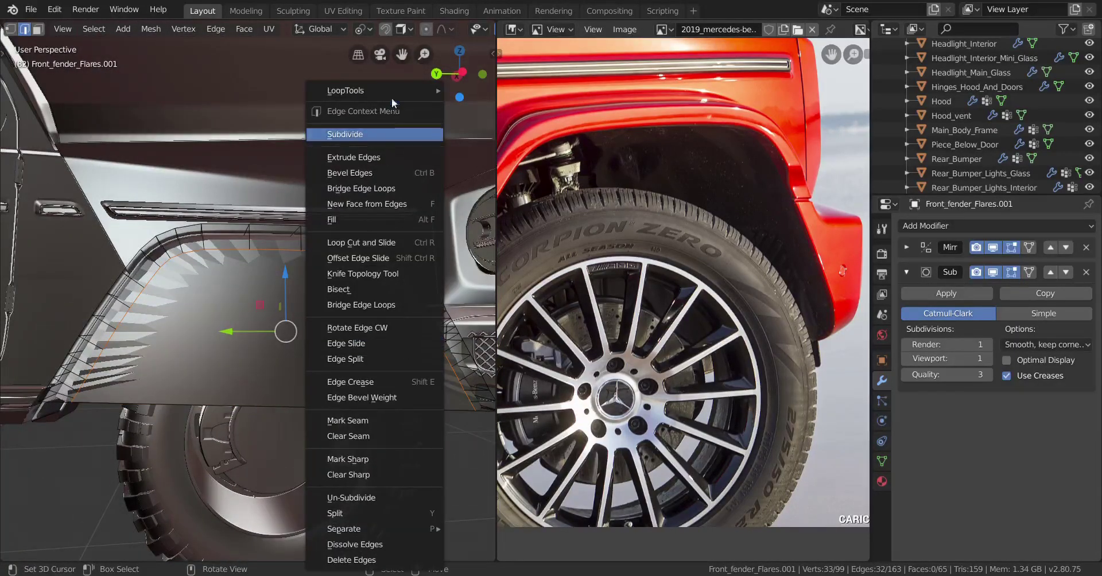
pyautogui.moveTo(402, 90)
pyautogui.click(489, 192)
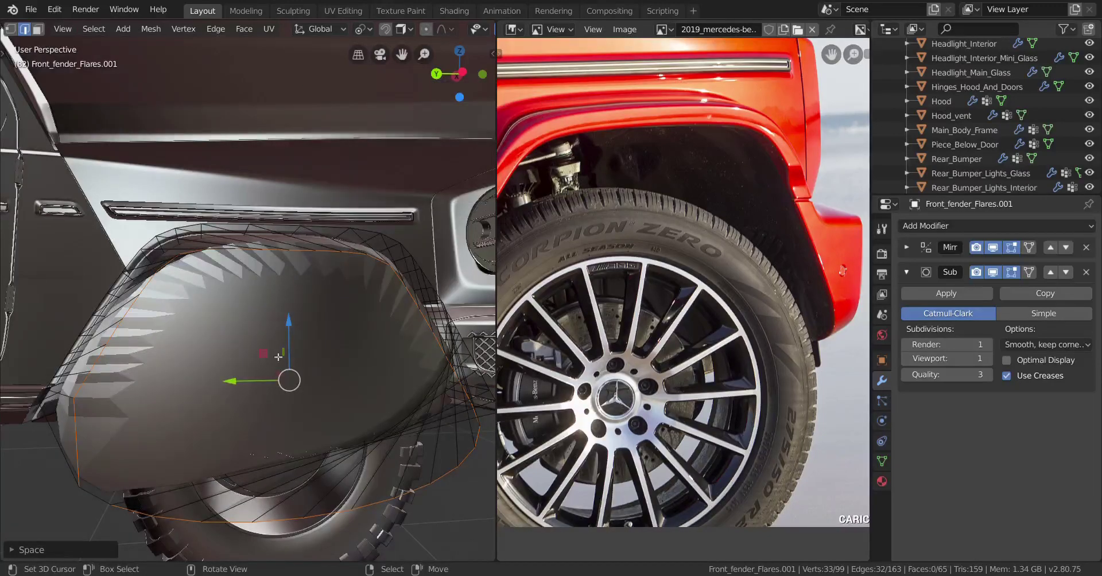
pyautogui.scroll(-4, 278, 357)
pyautogui.moveTo(278, 357); pyautogui.dragTo(248, 341, button='middle')
pyautogui.hotkey('ctrl', 'z')
pyautogui.scroll(3, 289, 376)
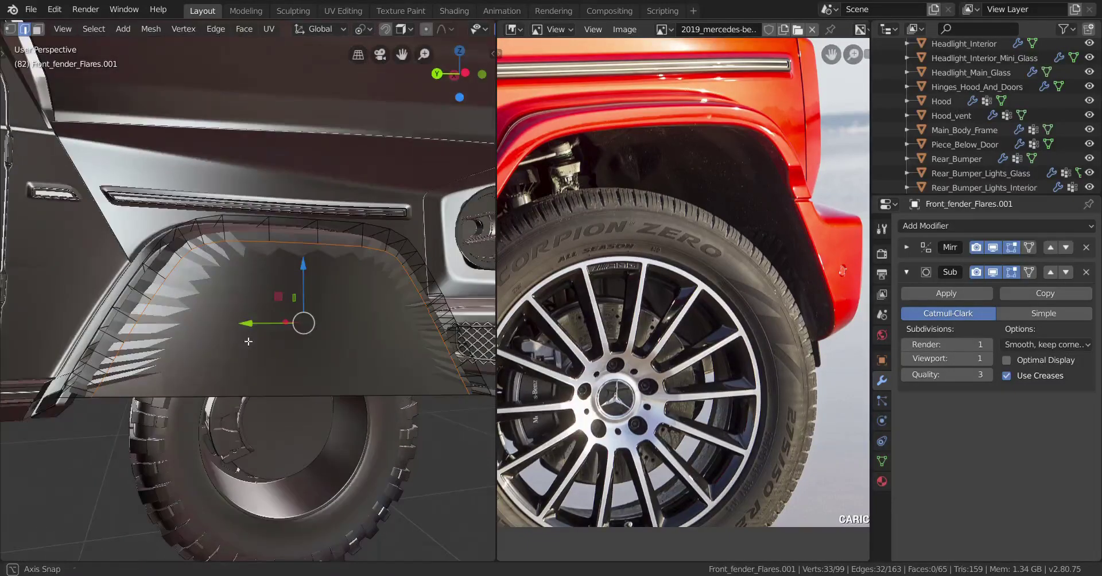
# Step: Delete the large face closing the wheel opening and space the inner loop's vertices evenly with LoopTools Space
pyautogui.click(11, 30)
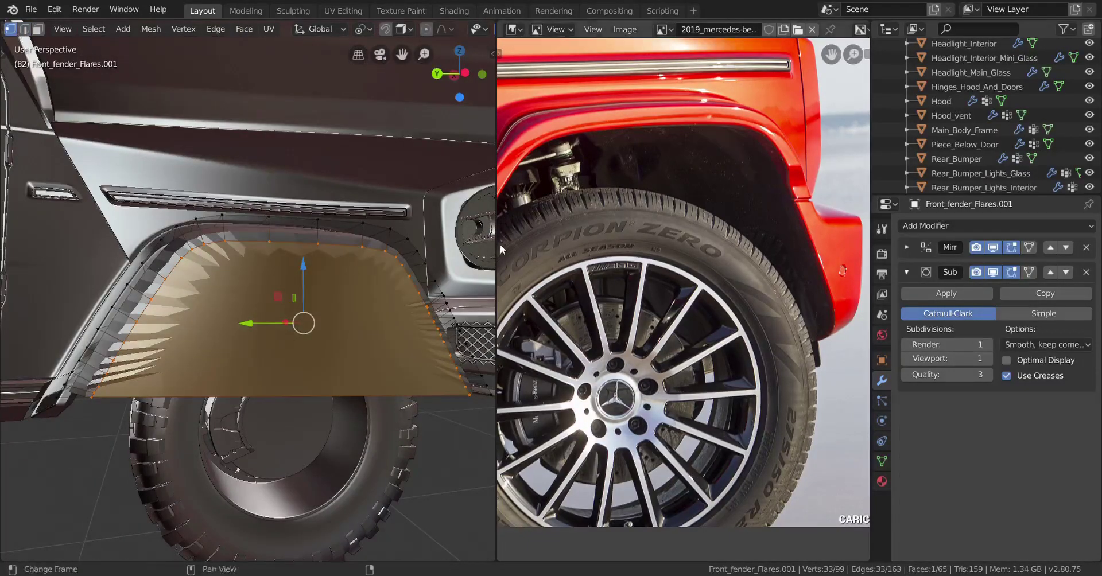
pyautogui.press('x')
pyautogui.click(312, 246)
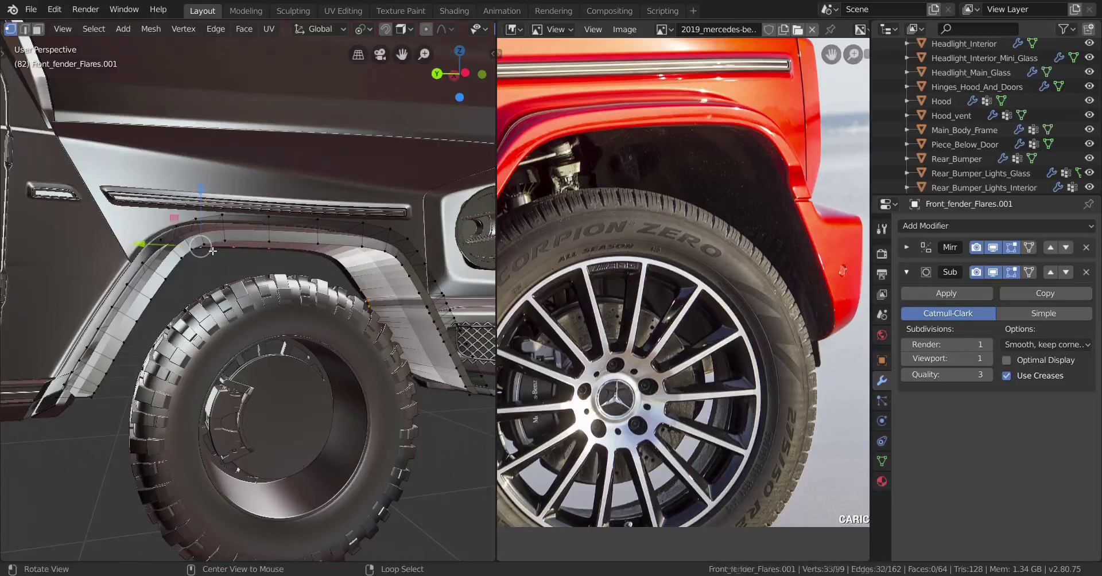
pyautogui.rightClick(408, 179)
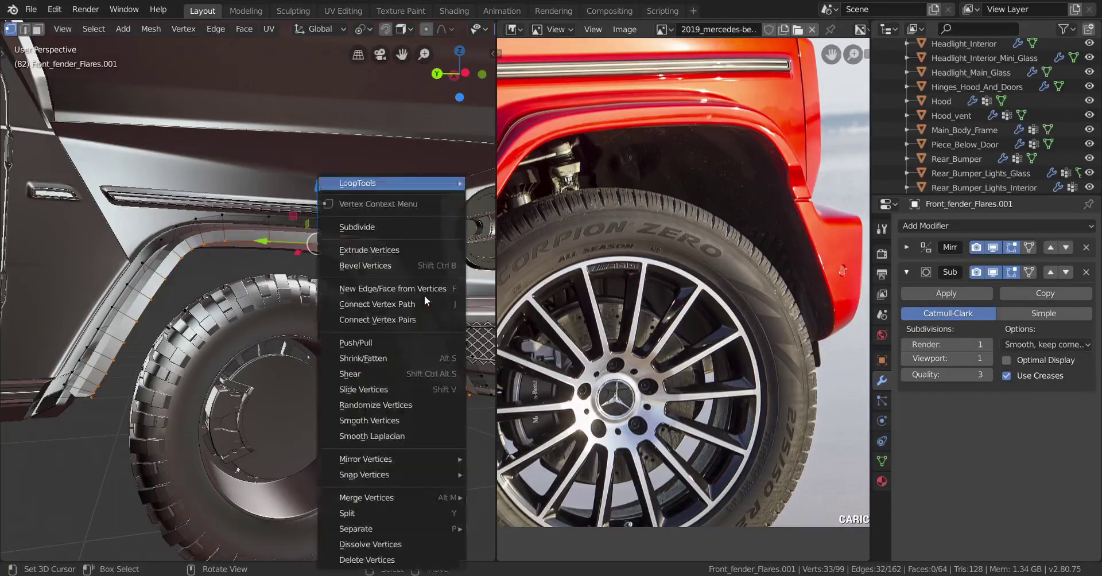
pyautogui.moveTo(408, 179)
pyautogui.click(512, 284)
pyautogui.moveTo(482, 298); pyautogui.dragTo(291, 388, button='middle')
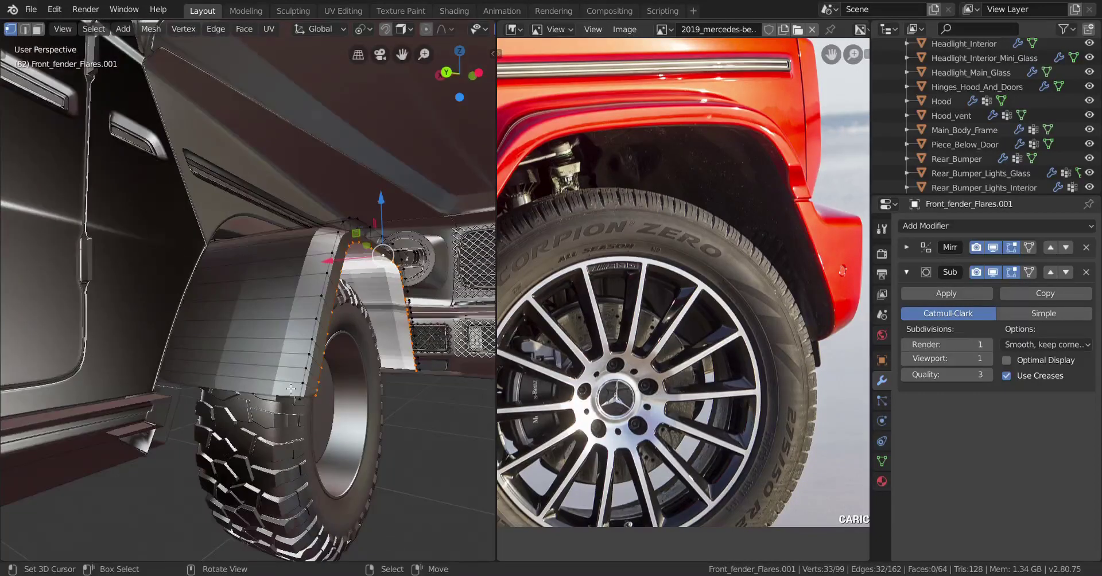
# Step: Apply the location, then the rotation and scale of the Front_fender_Flares.001 liner object and resume editing its mesh
pyautogui.press('Tab')
pyautogui.scroll(2, 355, 357)
pyautogui.hotkey('ctrl', 'a')
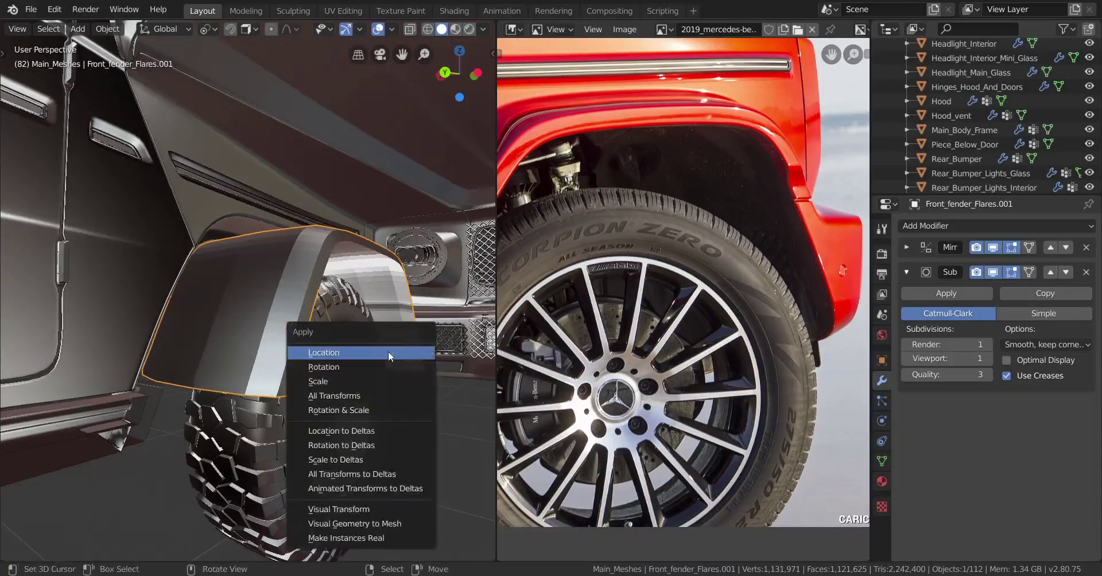
pyautogui.click(342, 354)
pyautogui.hotkey('ctrl', 'a')
pyautogui.click(338, 410)
pyautogui.press('Tab')
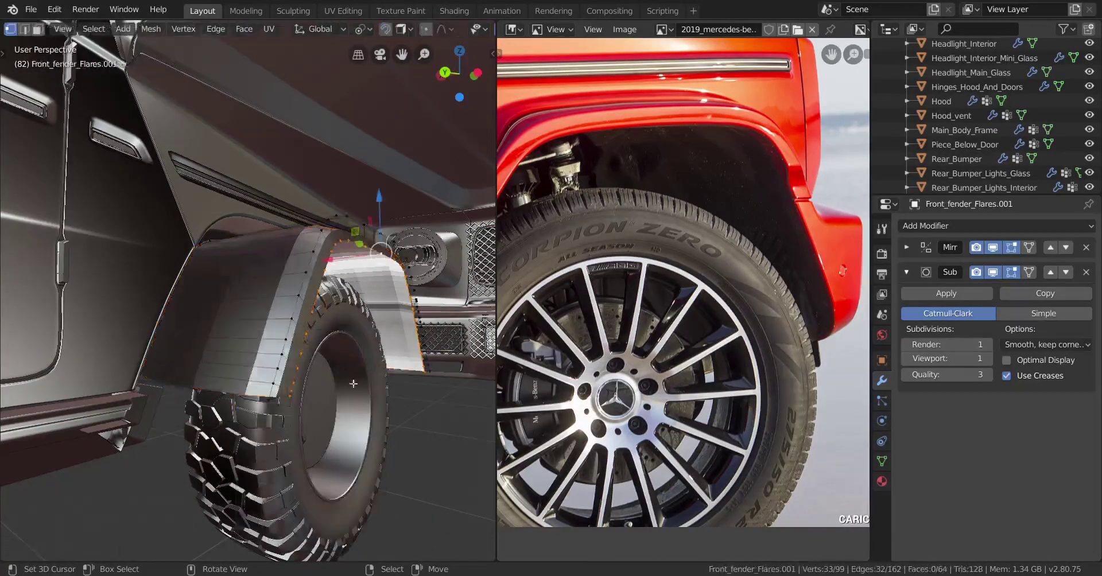
# Step: Space the vertices of the liner's whole inner edge loop evenly with LoopTools Space
pyautogui.moveTo(357, 385); pyautogui.dragTo(345, 186, button='middle')
pyautogui.rightClick(345, 186)
pyautogui.moveTo(365, 183)
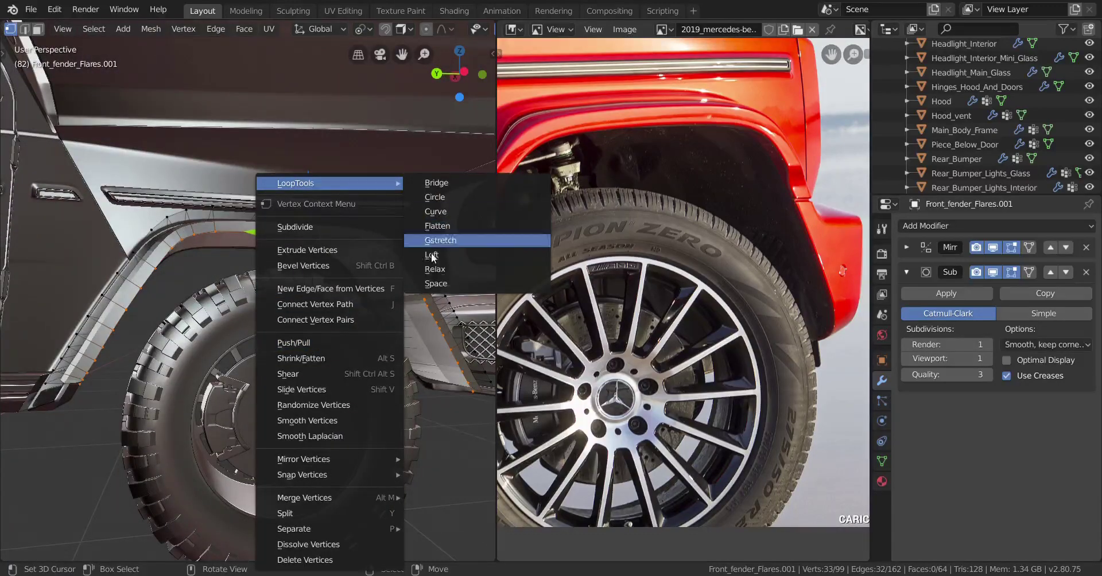
pyautogui.click(437, 283)
# Step: Select the stretch of edge vertices along the liner's door end and distribute them evenly with LoopTools Space
pyautogui.moveTo(370, 314); pyautogui.dragTo(225, 357, button='middle')
pyautogui.scroll(2, 225, 356)
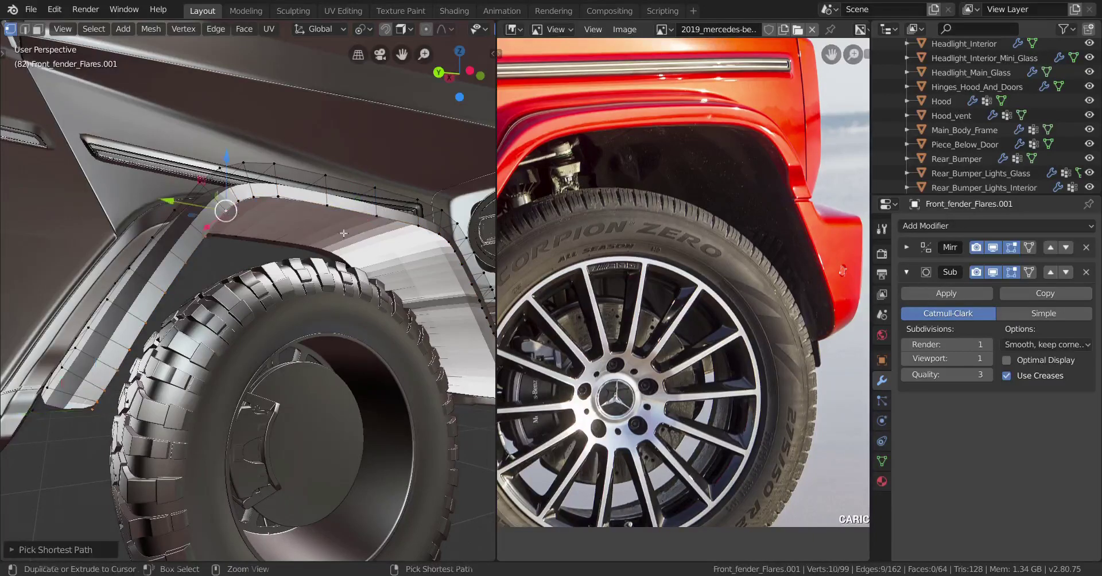
pyautogui.rightClick(396, 227)
pyautogui.moveTo(415, 185)
pyautogui.click(504, 283)
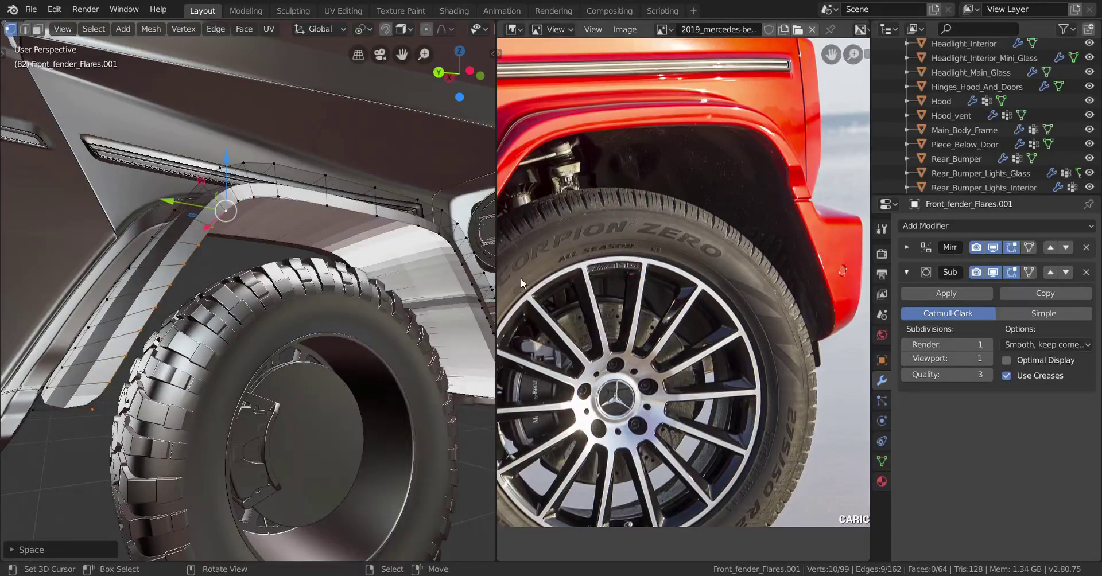
# Step: Select the stretch of edge vertices on the liner's bumper side and even out their spacing with LoopTools Space
pyautogui.moveTo(321, 297); pyautogui.dragTo(383, 409, button='middle')
pyautogui.keyDown('ctrl'); pyautogui.click(248, 203); pyautogui.keyUp('ctrl')
pyautogui.rightClick(248, 203)
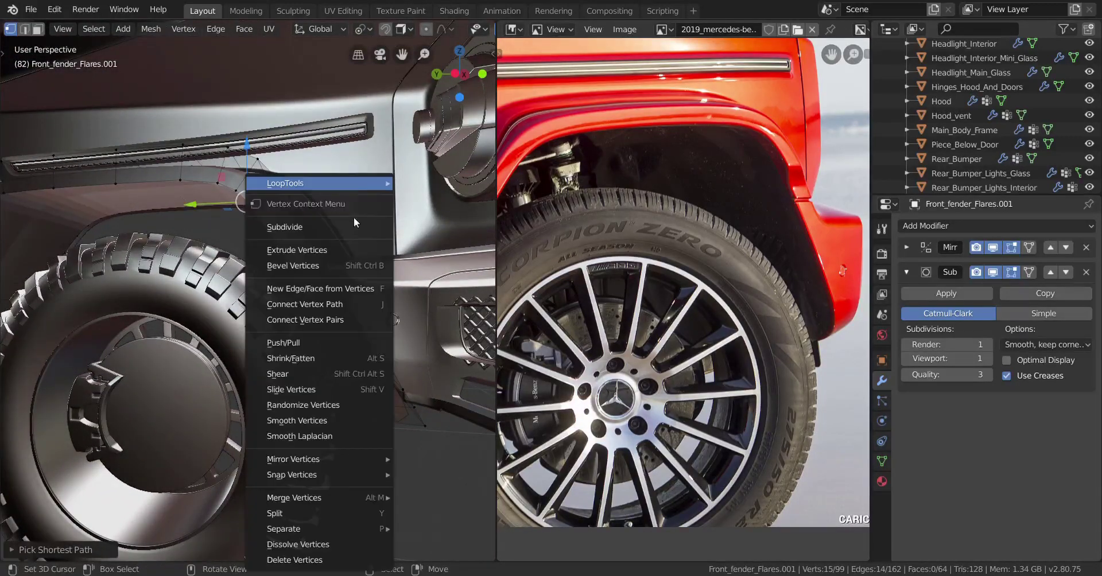
pyautogui.moveTo(357, 183)
pyautogui.click(448, 284)
# Step: Dissolve four crosswise edge rows on the liner's bumper-side slope to thin out the crowded mesh
pyautogui.moveTo(299, 313); pyautogui.dragTo(238, 331, button='middle')
pyautogui.scroll(2, 239, 332)
pyautogui.press('x')
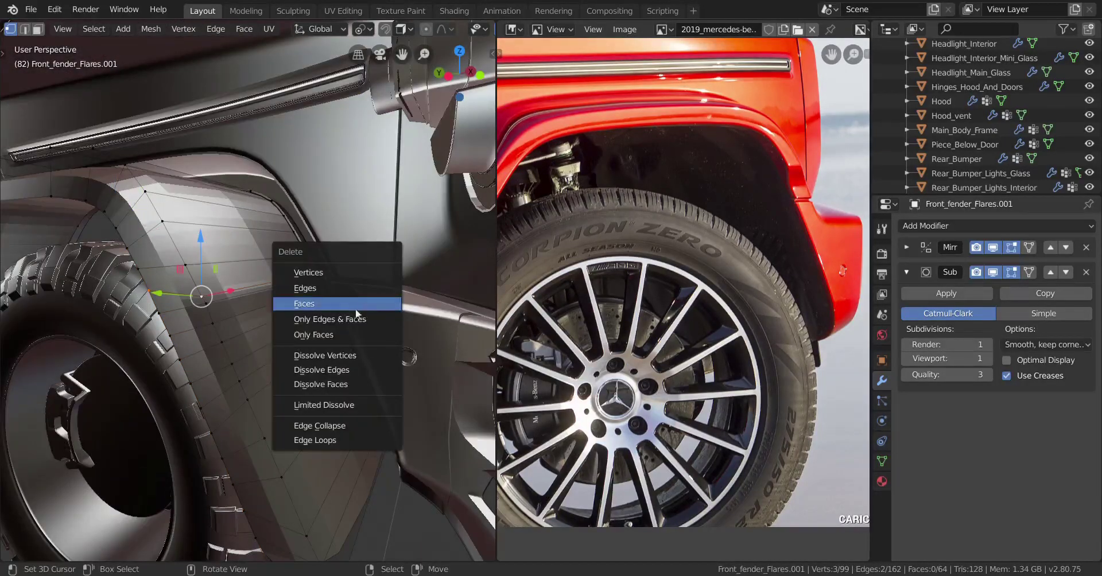
pyautogui.click(336, 370)
pyautogui.moveTo(298, 373); pyautogui.dragTo(307, 368, button='middle')
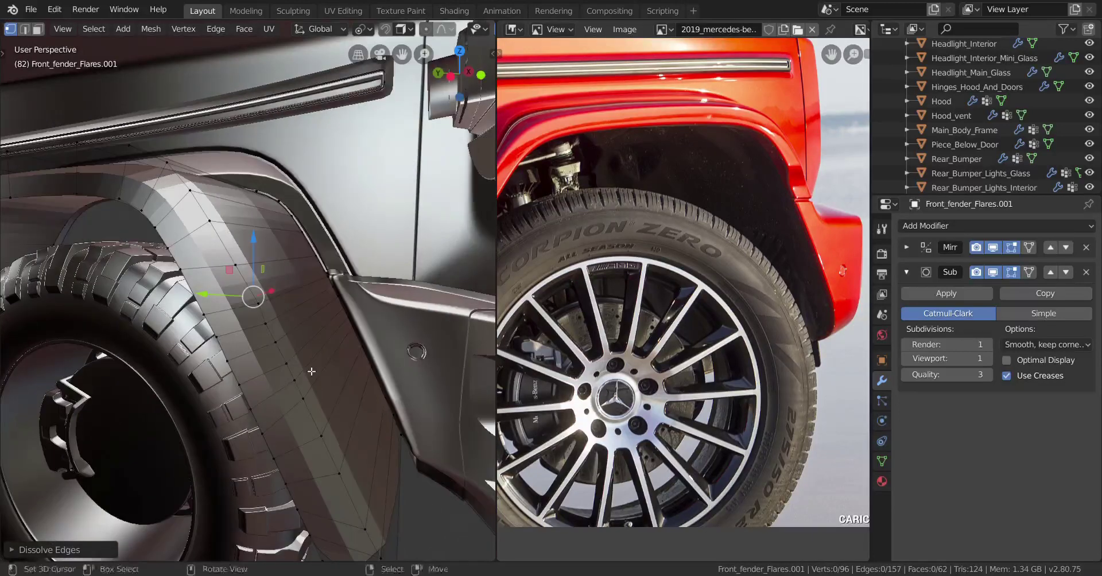
pyautogui.press('x')
pyautogui.click(273, 296)
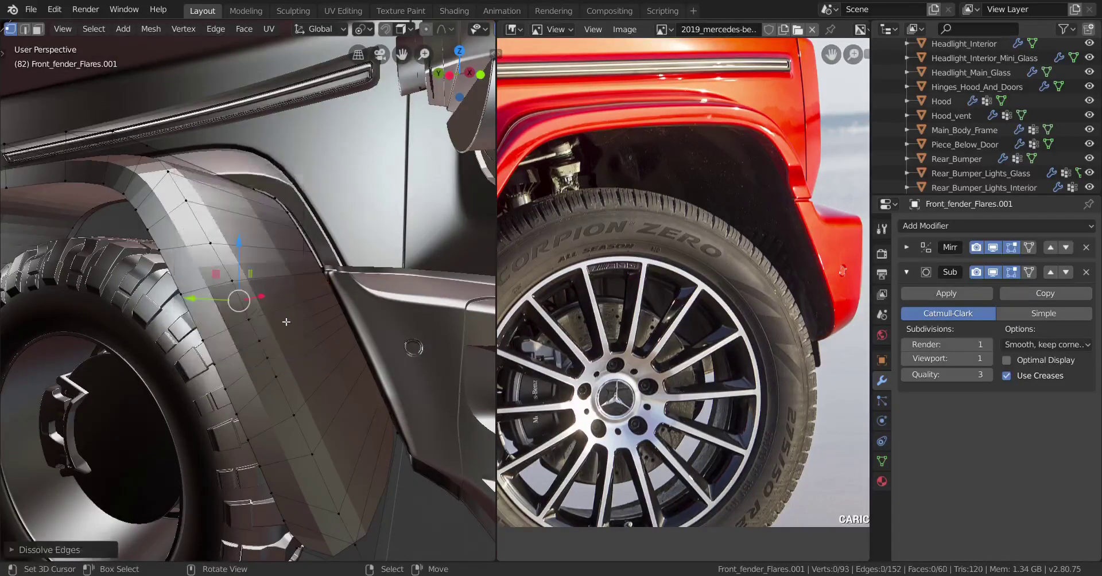
pyautogui.press('x')
pyautogui.click(321, 346)
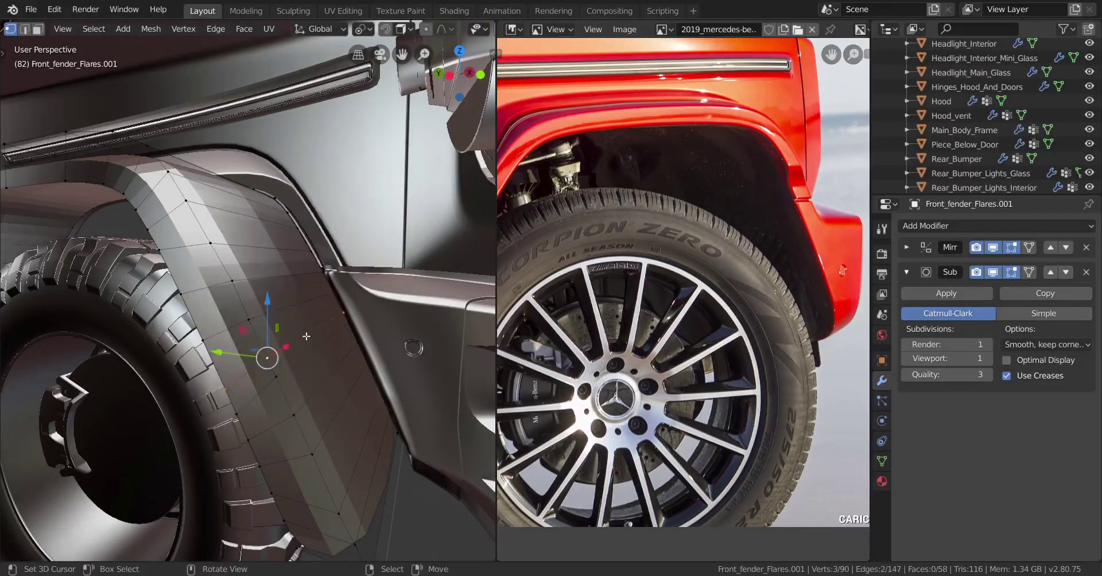
pyautogui.press('x')
pyautogui.click(306, 336)
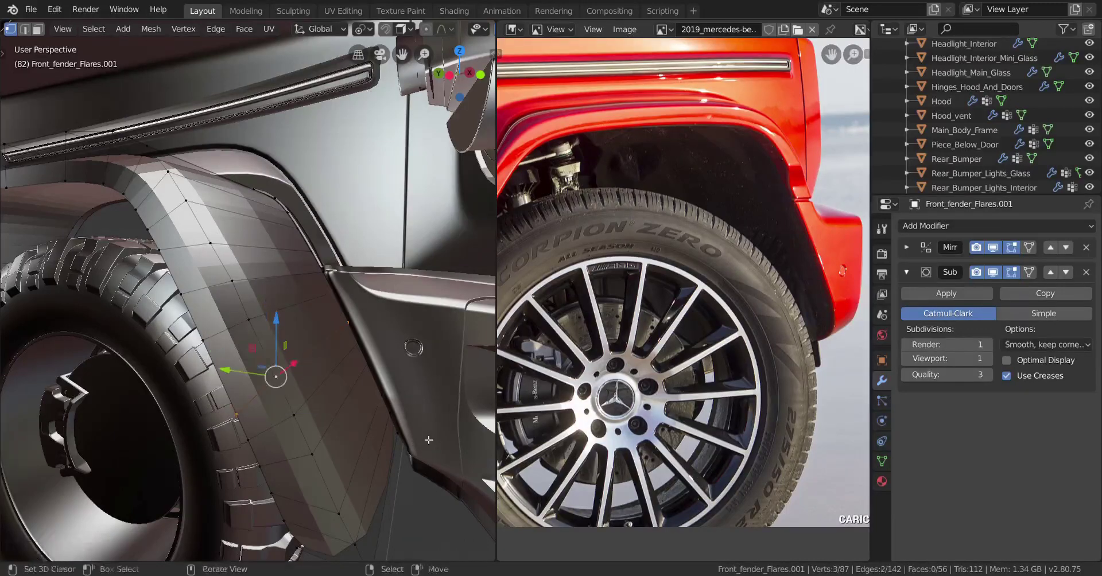
# Step: Slide a remaining crosswise row of vertices on the bumper-side slope upward along its edges to even the gaps
pyautogui.press('g')
pyautogui.press('g')
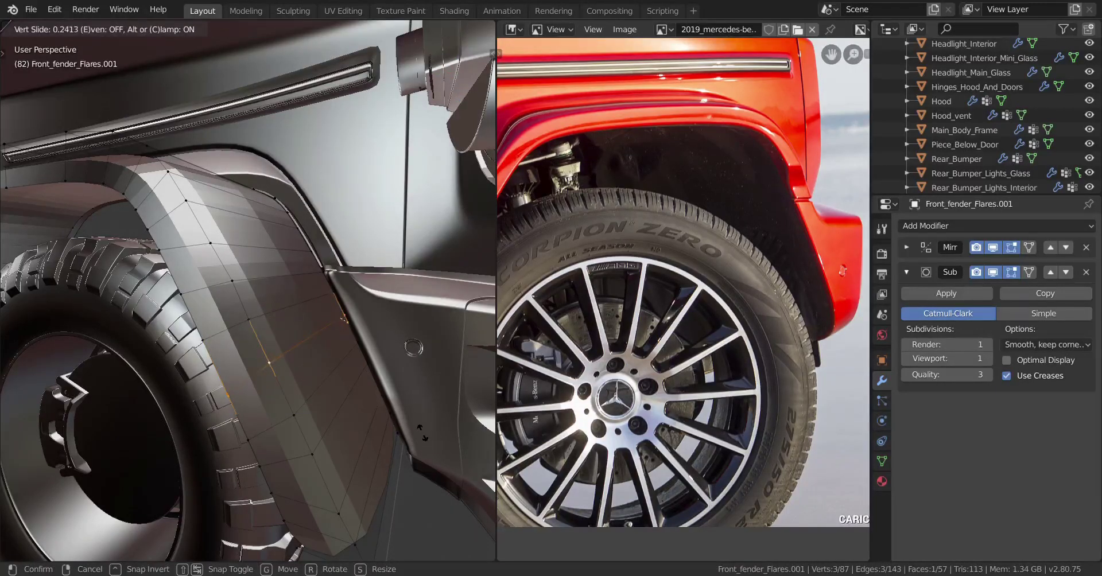
pyautogui.click(422, 433)
pyautogui.moveTo(317, 462); pyautogui.dragTo(367, 436, button='middle')
pyautogui.press('Tab')
pyautogui.scroll(-4, 281, 435)
pyautogui.press('Tab')
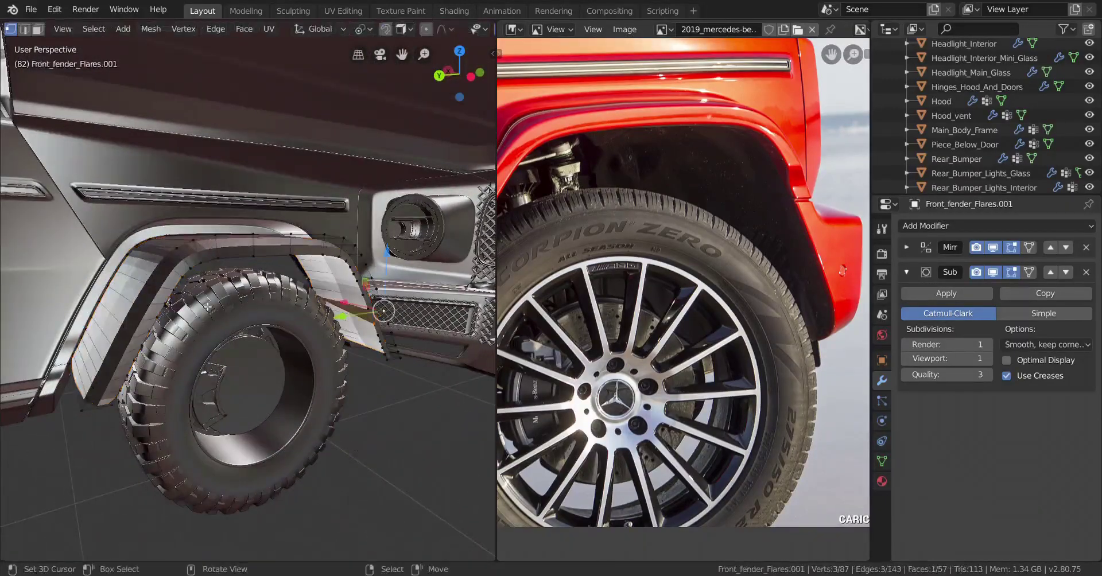
# Step: Delete the stray face on the bumper side of the liner
pyautogui.moveTo(281, 314); pyautogui.dragTo(230, 316, button='middle')
pyautogui.moveTo(298, 370)
pyautogui.mouseDown(button='middle')
pyautogui.moveTo(279, 324)
pyautogui.moveTo(352, 325)
pyautogui.moveTo(253, 343)
pyautogui.moveTo(308, 354)
pyautogui.moveTo(229, 329)
pyautogui.moveTo(316, 320)
pyautogui.mouseUp(button='middle')
pyautogui.scroll(4, 293, 341)
pyautogui.hotkey('shift', 'z')
pyautogui.press('z')
pyautogui.click(541, 358)
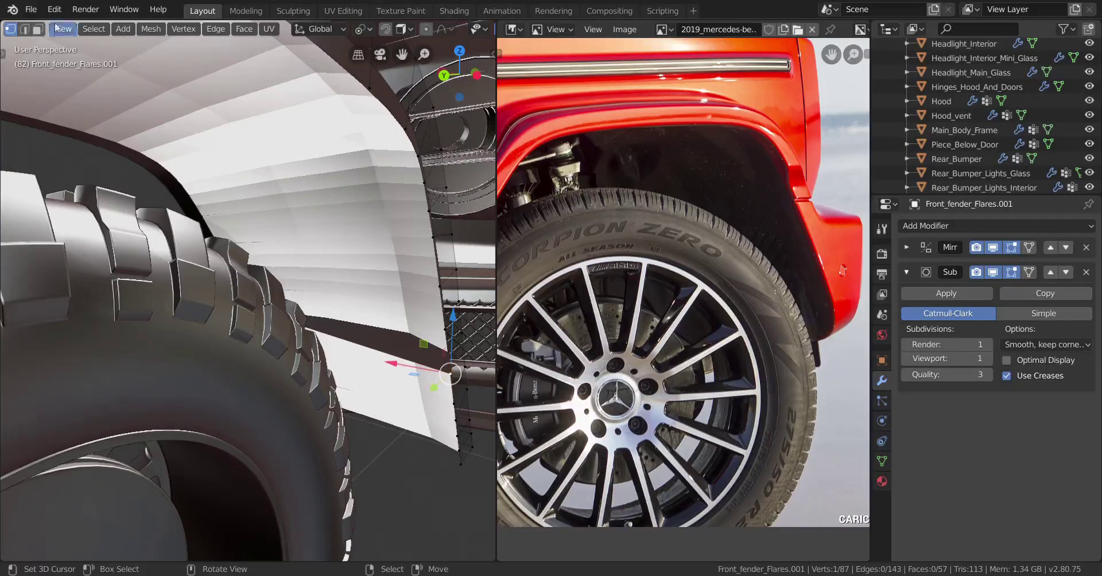
pyautogui.press('x')
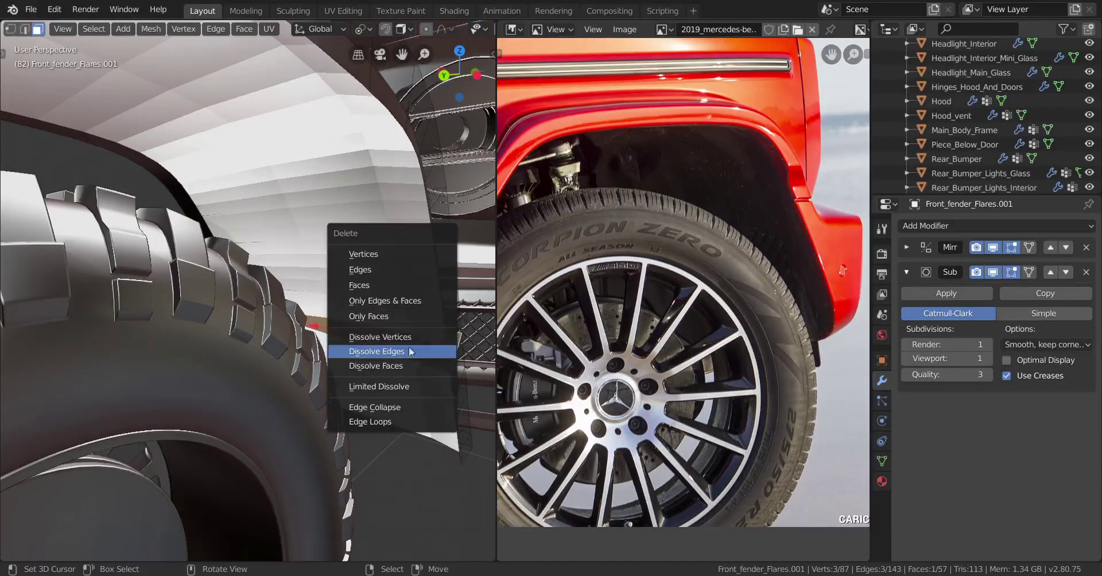
pyautogui.click(421, 350)
pyautogui.moveTo(421, 350); pyautogui.dragTo(165, 247, button='middle')
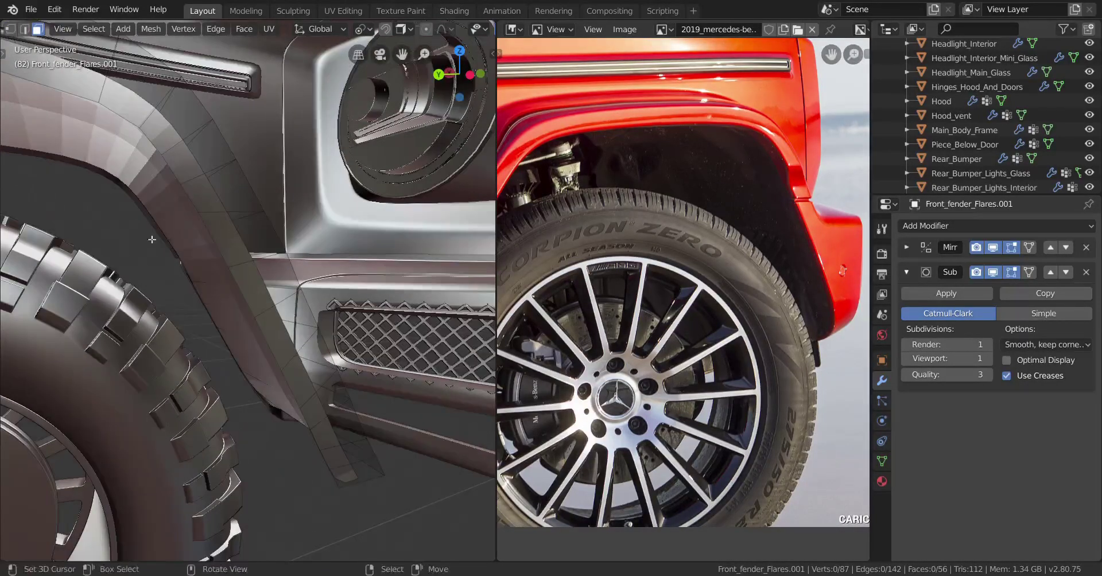
# Step: Select the liner's inner edge loop and fill it with one face to close the wheel arch
pyautogui.keyDown('alt'); pyautogui.rightClick(296, 392); pyautogui.keyUp('alt')
pyautogui.scroll(-4, 297, 391)
pyautogui.moveTo(296, 392); pyautogui.dragTo(253, 397, button='middle')
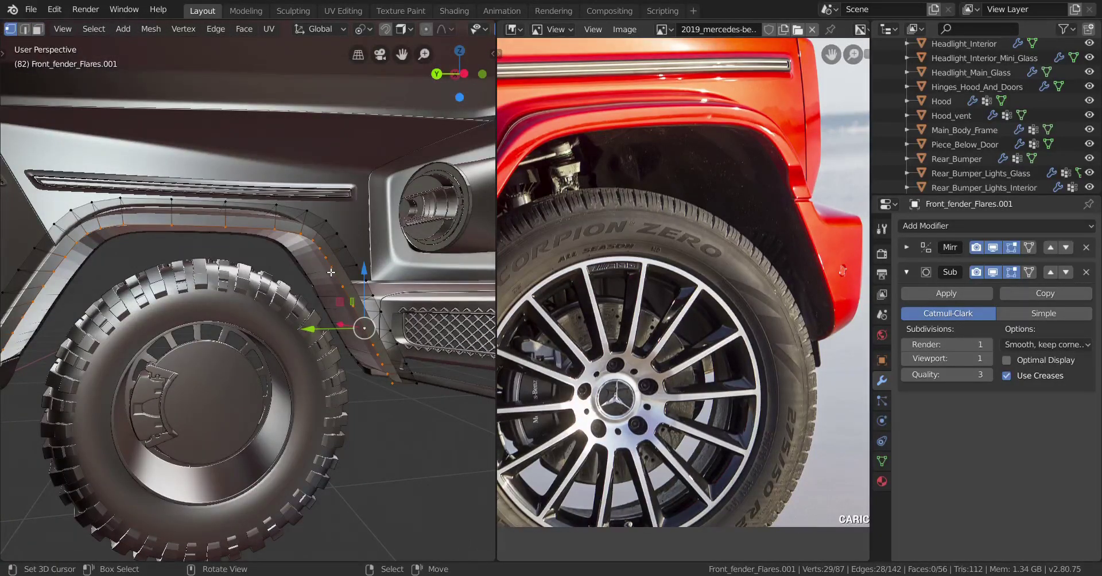
pyautogui.press('f')
pyautogui.scroll(4, 319, 357)
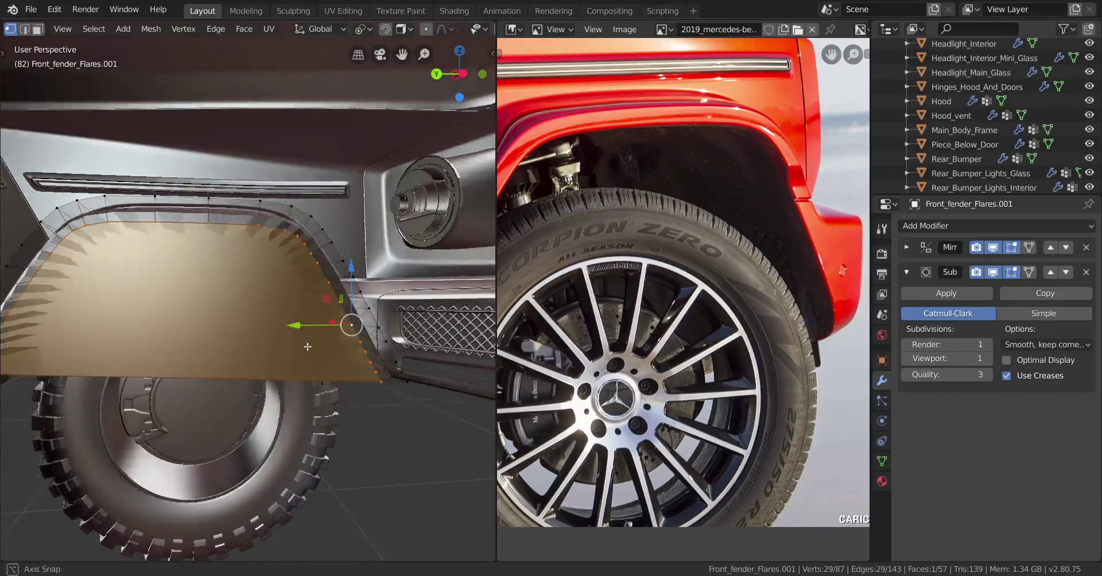
# Step: Examine the closed wheel-arch liner around the front wheel from several angles
pyautogui.press('Tab')
pyautogui.scroll(-8, 309, 356)
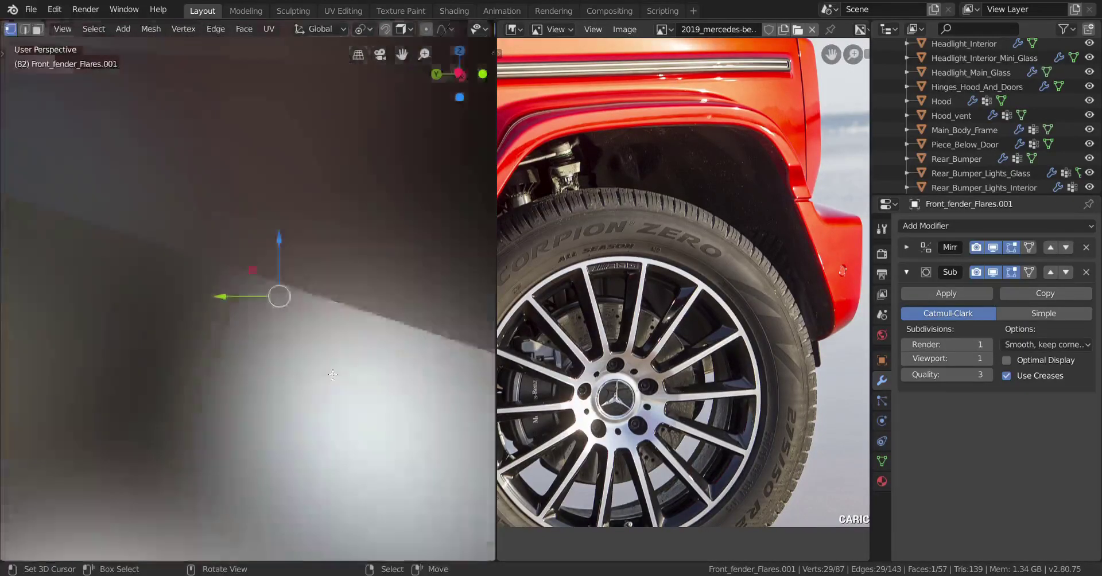
pyautogui.moveTo(248, 365); pyautogui.dragTo(188, 375, button='middle')
pyautogui.scroll(3, 253, 360)
pyautogui.moveTo(292, 356); pyautogui.dragTo(287, 391, button='middle')
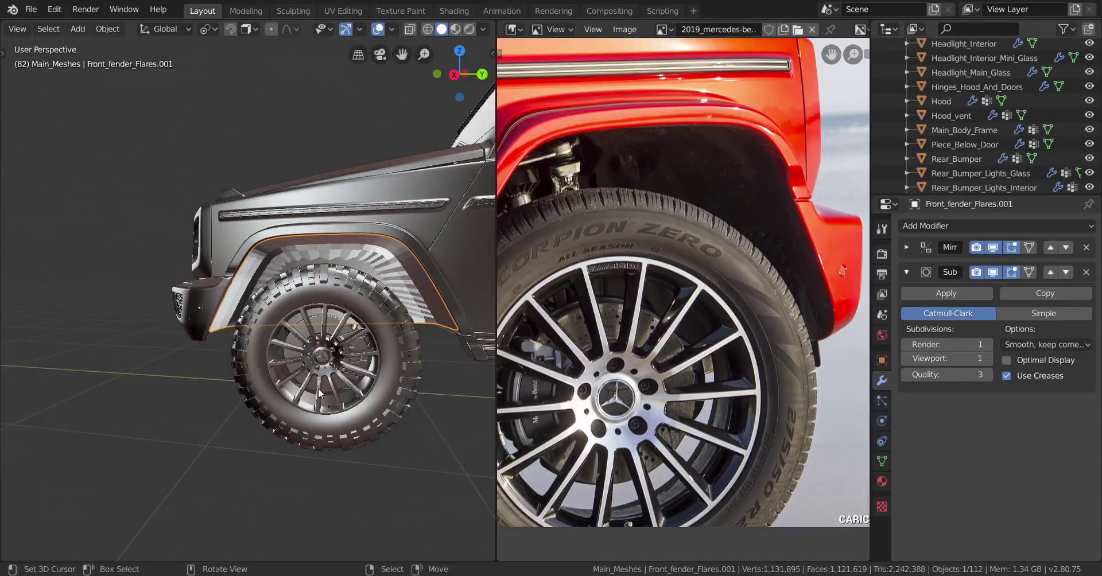
pyautogui.moveTo(277, 357); pyautogui.dragTo(251, 342, button='middle')
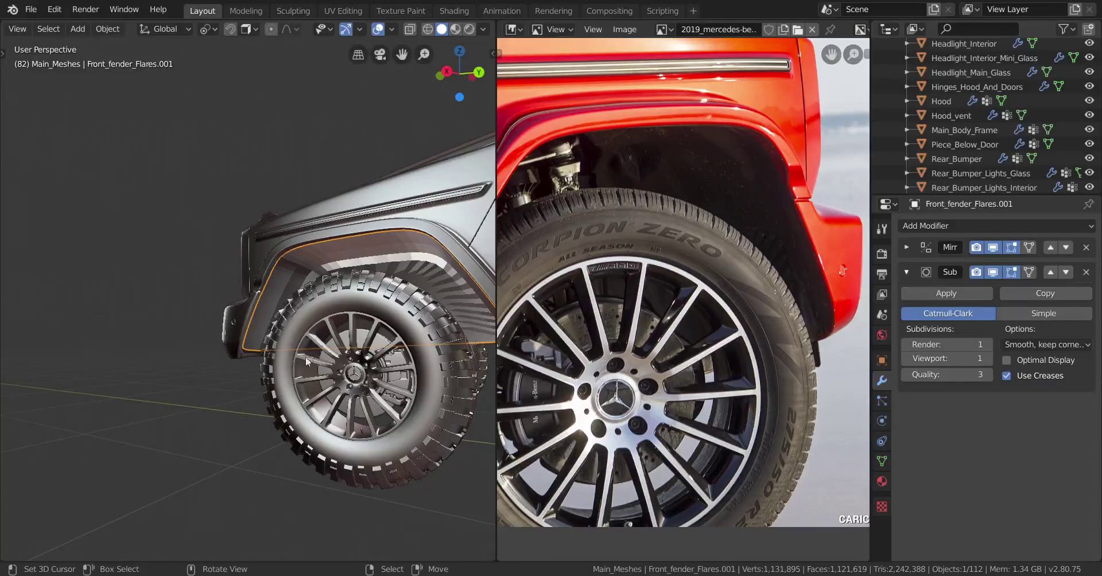
pyautogui.moveTo(295, 371); pyautogui.dragTo(334, 392, button='middle')
pyautogui.press('Tab')
pyautogui.press('u')
pyautogui.press('Escape')
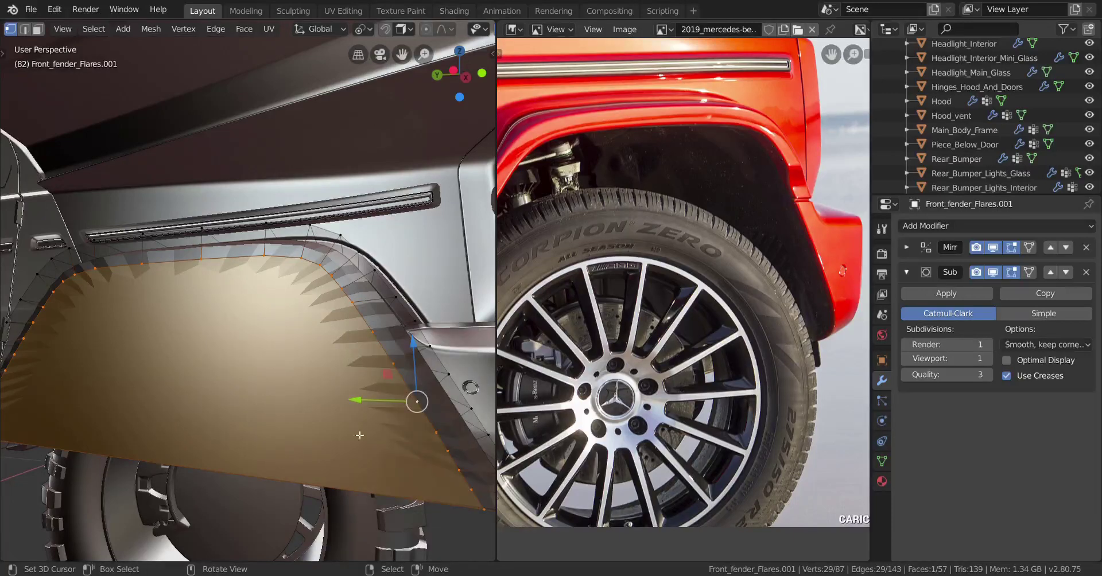
# Step: Inset the large inner face of the liner slightly to tighten its border
pyautogui.press('i')
pyautogui.click(403, 453)
pyautogui.moveTo(404, 453); pyautogui.dragTo(203, 419, button='middle')
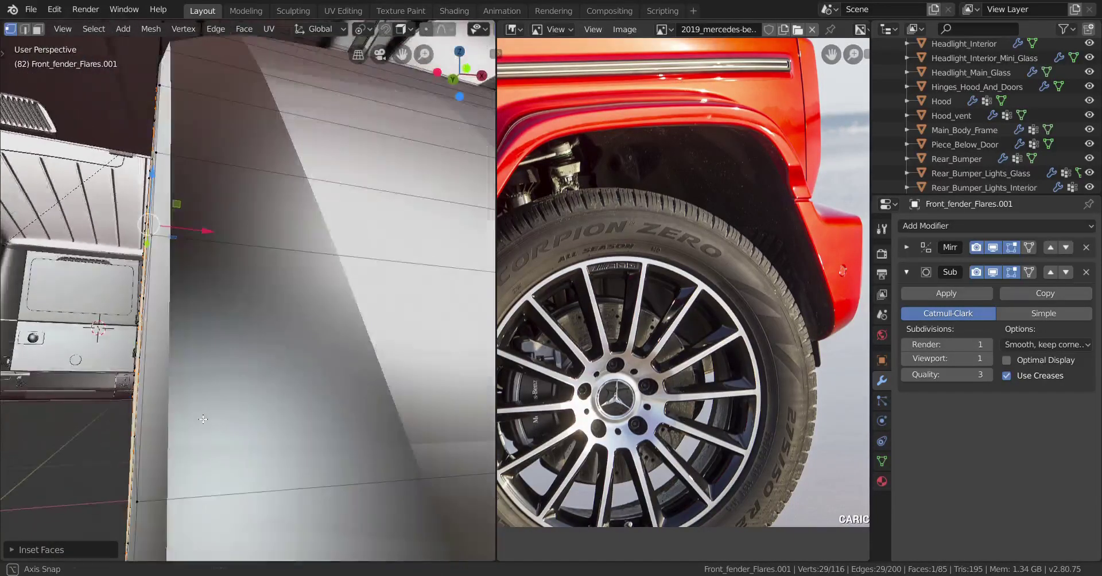
# Step: Add an edge loop around the liner's arch between its outer rim and the inner face
pyautogui.scroll(-4, 203, 419)
pyautogui.click(359, 276)
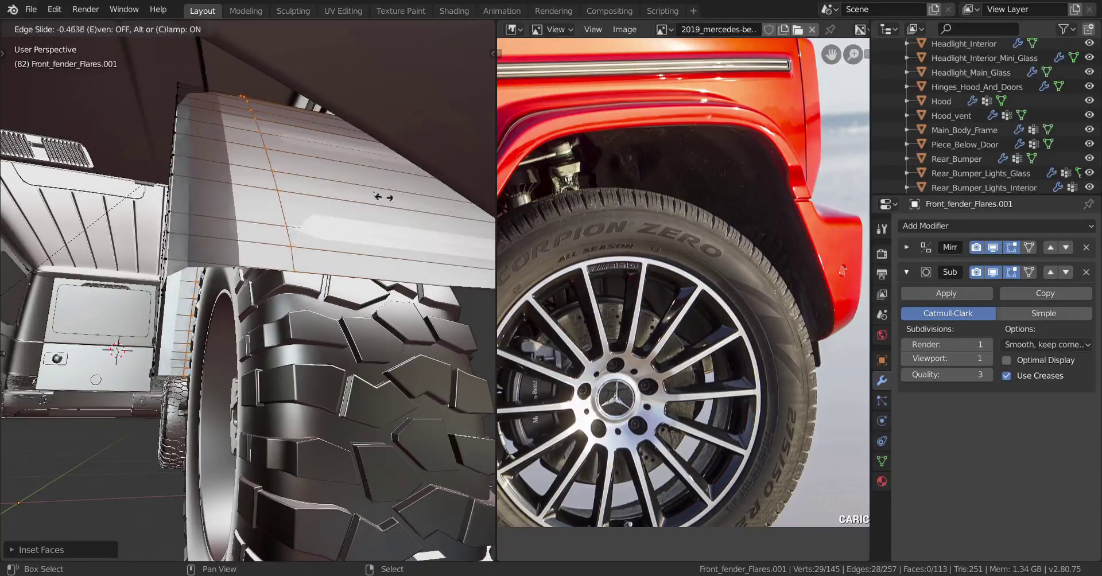
pyautogui.click(293, 212)
pyautogui.moveTo(266, 221); pyautogui.dragTo(95, 244, button='middle')
# Step: Slide the new edge loop along the arch surface toward the liner's inner face
pyautogui.press('Tab')
pyautogui.scroll(-6, 214, 237)
pyautogui.scroll(4, 149, 251)
pyautogui.moveTo(255, 293); pyautogui.dragTo(428, 312, button='middle')
pyautogui.scroll(3, 345, 310)
pyautogui.moveTo(299, 301); pyautogui.dragTo(322, 322, button='middle')
pyautogui.press('Tab')
pyautogui.press('g')
pyautogui.press('g')
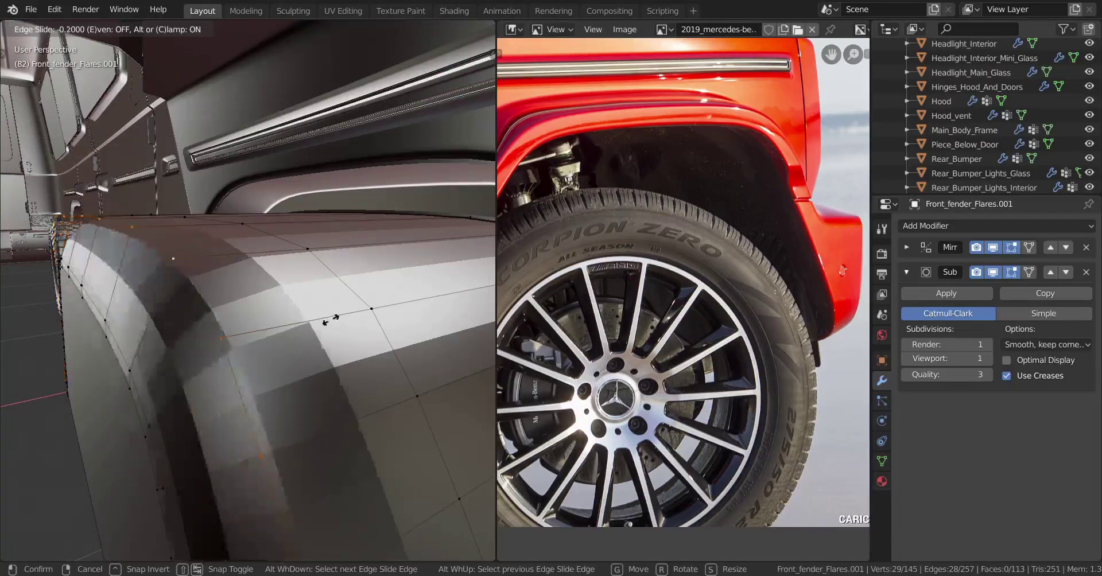
pyautogui.click(246, 252)
pyautogui.press('g')
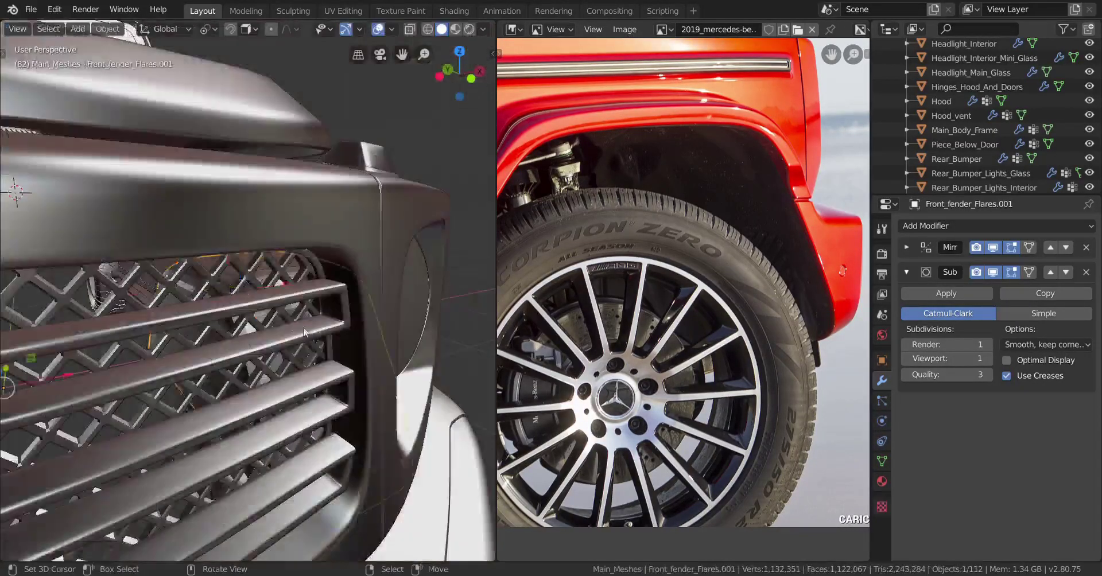
# Step: Select the whole linked liner mesh and recalculate its normals with the Inside option toggled
pyautogui.scroll(-5, 303, 329)
pyautogui.moveTo(304, 328); pyautogui.dragTo(347, 324, button='middle')
pyautogui.moveTo(347, 323); pyautogui.dragTo(286, 293, button='middle')
pyautogui.press('a')
pyautogui.press('a')
pyautogui.scroll(-4, 288, 293)
pyautogui.scroll(3, 286, 287)
pyautogui.press('Tab')
pyautogui.hotkey('ctrl', 'l')
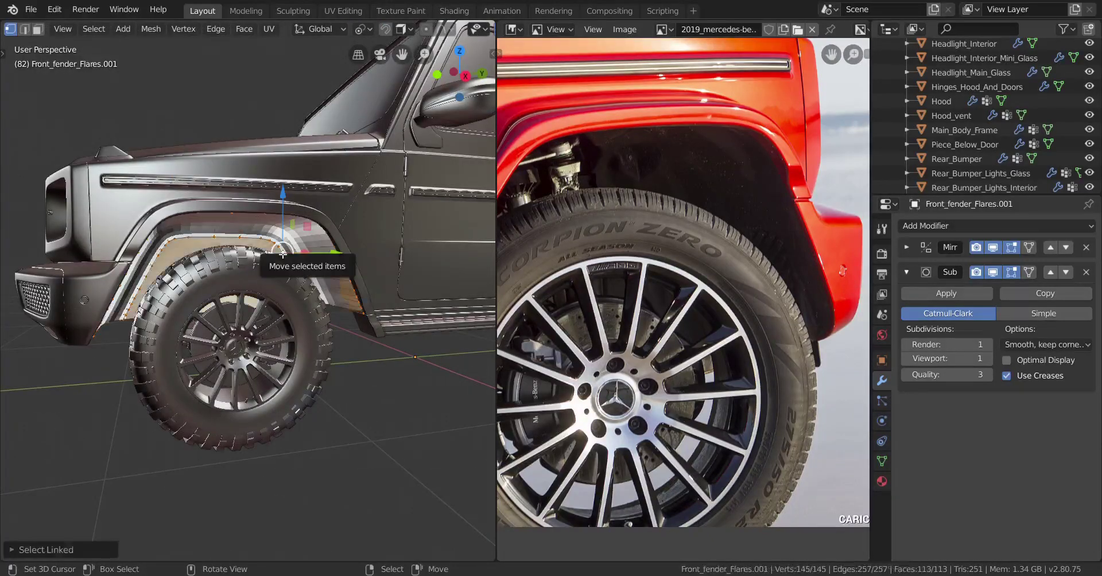
pyautogui.scroll(5, 283, 253)
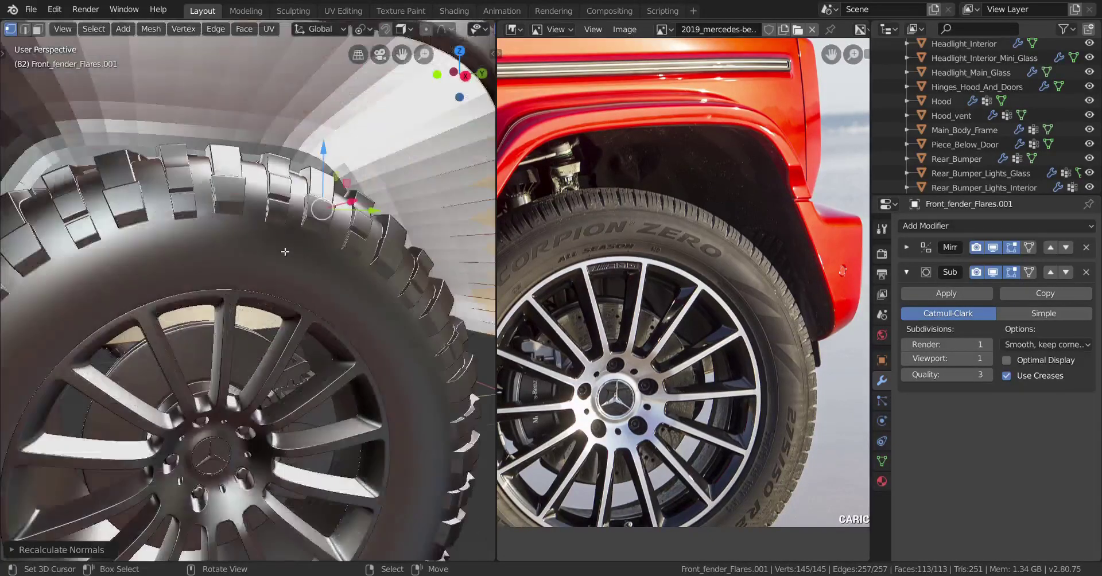
pyautogui.click(23, 549)
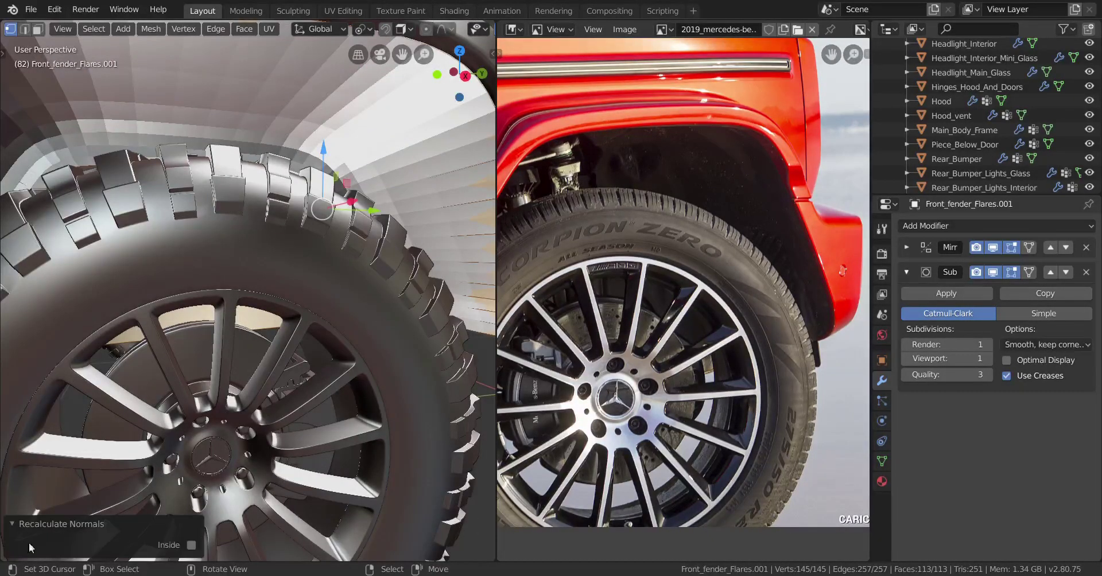
pyautogui.click(191, 545)
pyautogui.click(22, 525)
# Step: Leave mesh editing and apply smooth shading to the wheel-arch liner
pyautogui.press('Tab')
pyautogui.scroll(-6, 293, 396)
pyautogui.moveTo(302, 400)
pyautogui.mouseDown(button='middle')
pyautogui.moveTo(255, 396)
pyautogui.moveTo(299, 394)
pyautogui.mouseUp(button='middle')
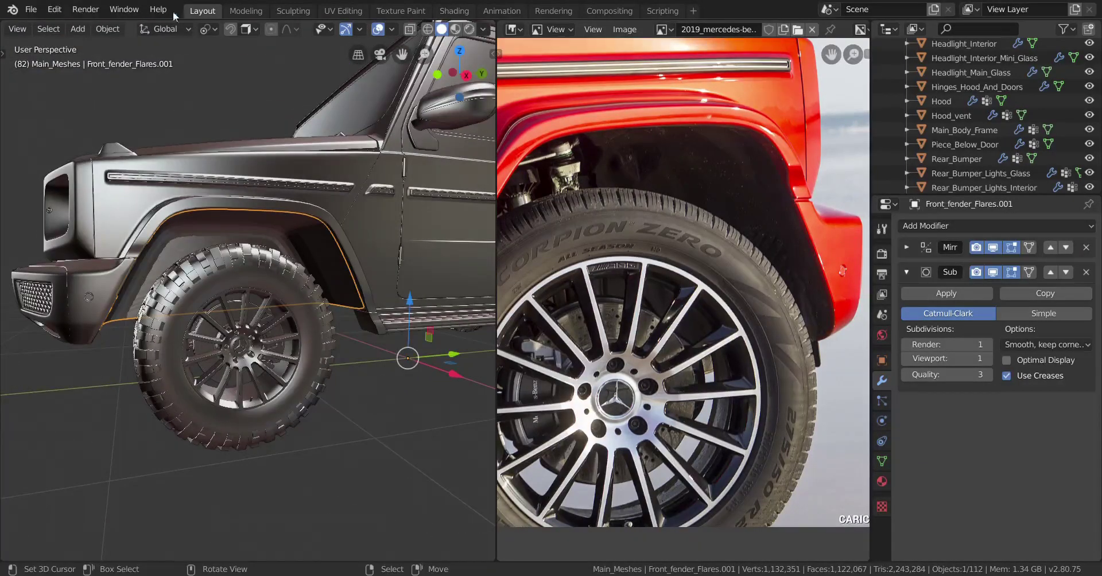
pyautogui.click(118, 29)
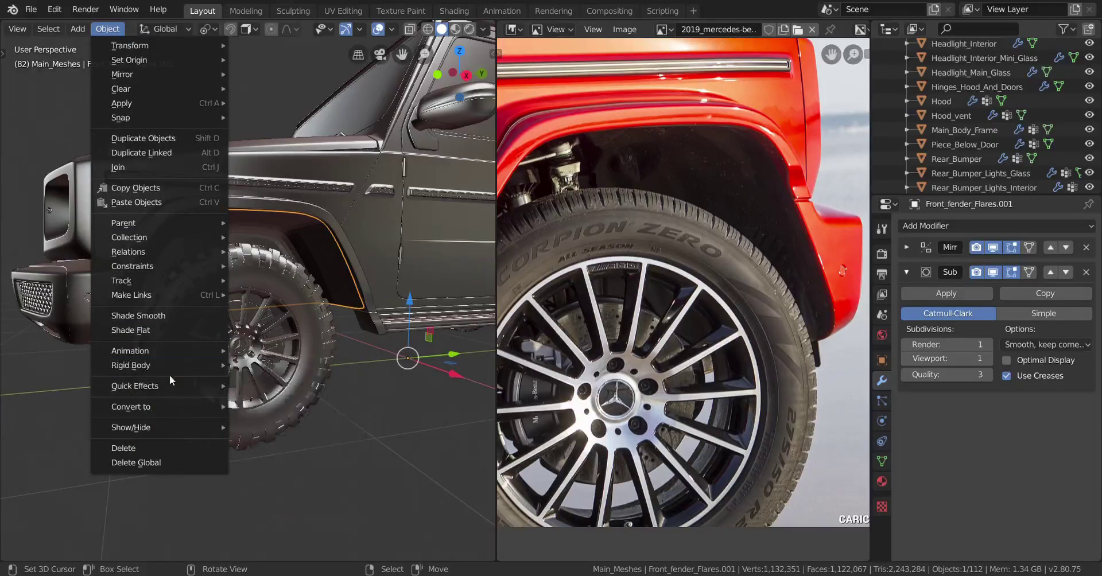
pyautogui.click(168, 320)
# Step: Select the liner's large inner face and inset it once more to add a second narrow border
pyautogui.moveTo(283, 345); pyautogui.dragTo(352, 269, button='middle')
pyautogui.click(351, 269)
pyautogui.press('Tab')
pyautogui.moveTo(300, 357); pyautogui.dragTo(387, 306, button='middle')
pyautogui.scroll(2, 318, 356)
pyautogui.scroll(2, 382, 310)
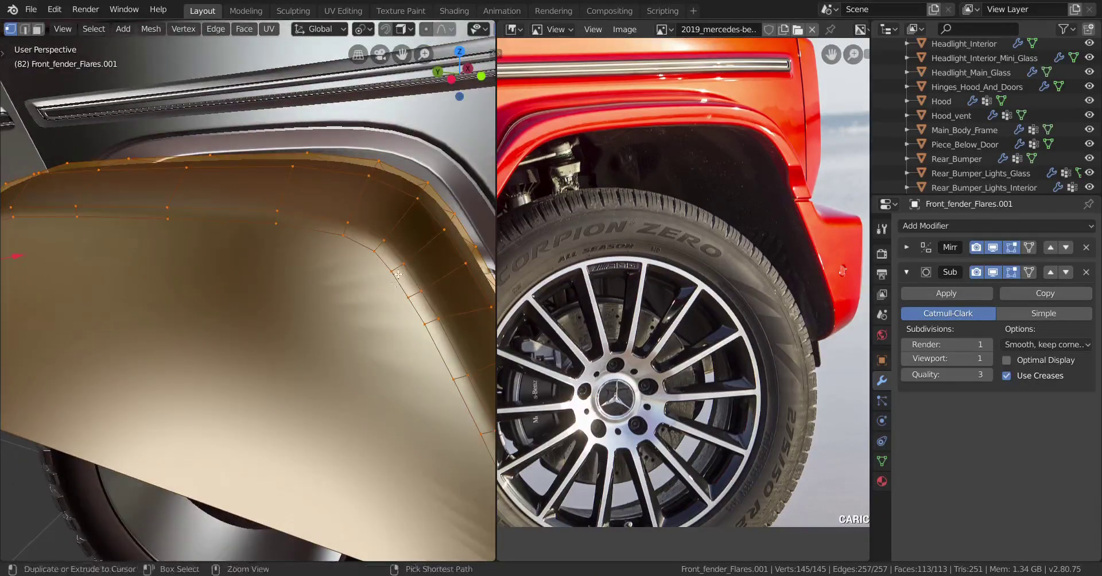
pyautogui.keyDown('alt'); pyautogui.click(398, 300); pyautogui.keyUp('alt')
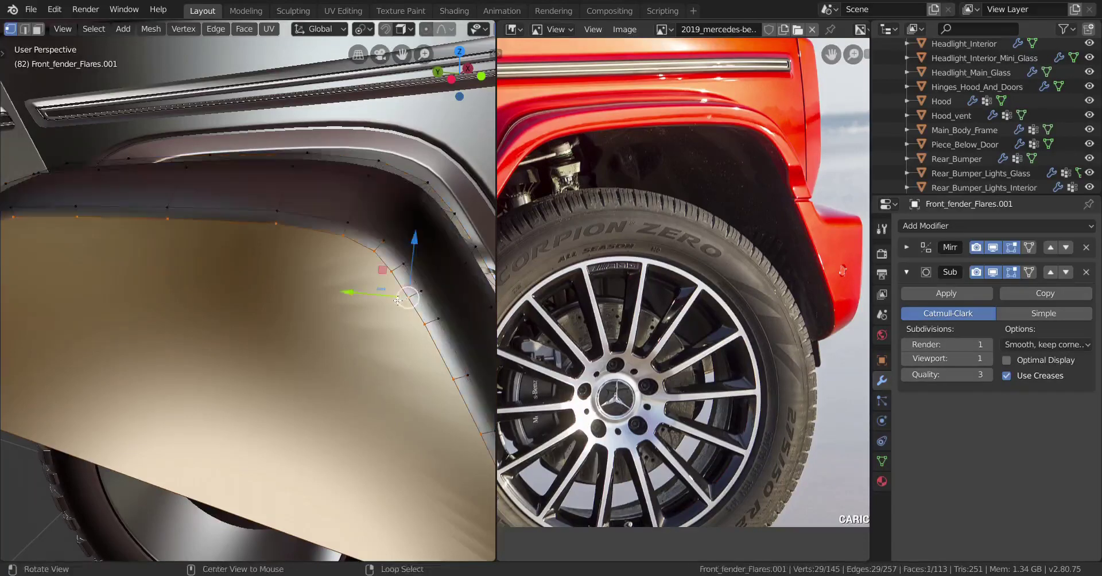
pyautogui.press('i')
pyautogui.click(453, 442)
pyautogui.scroll(-2, 248, 402)
pyautogui.moveTo(249, 401); pyautogui.dragTo(247, 320, button='middle')
pyautogui.press('Tab')
pyautogui.press('Tab')
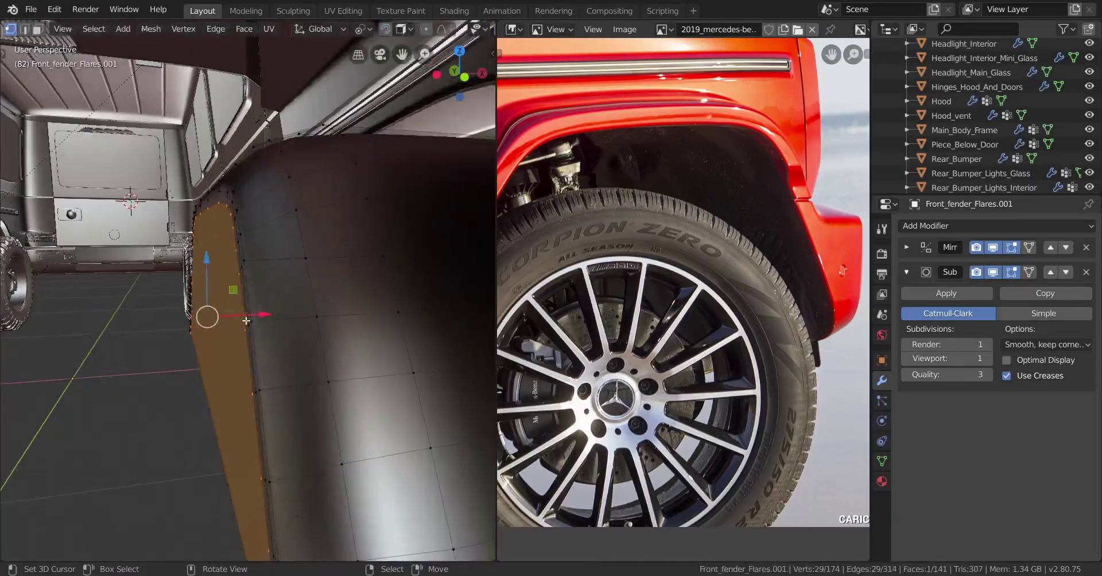
# Step: Slide the edge loop bordering the liner's inner panel along the arch surface and leave mesh editing
pyautogui.moveTo(250, 245); pyautogui.dragTo(335, 257, button='middle')
pyautogui.press('g')
pyautogui.press('g')
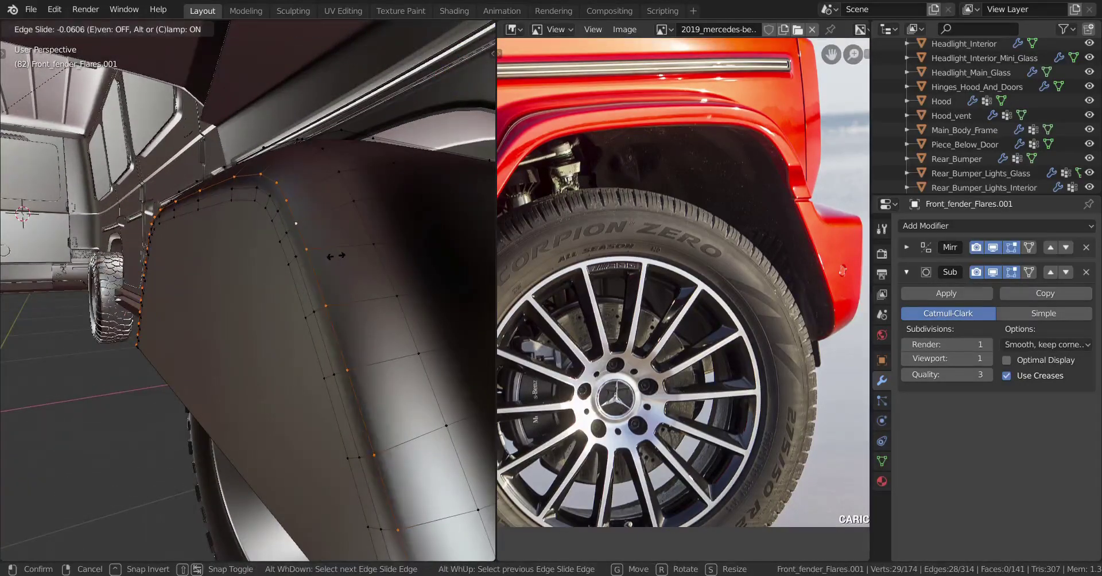
pyautogui.click(361, 240)
pyautogui.moveTo(421, 337); pyautogui.dragTo(309, 289, button='middle')
pyautogui.press('Tab')
# Step: Examine the wheel-arch liner's fit and shading from the inside, from below and in side view around the front wheel
pyautogui.scroll(-5, 232, 335)
pyautogui.scroll(-5, 230, 390)
pyautogui.hotkey('alt', 'a')
pyautogui.scroll(5, 278, 339)
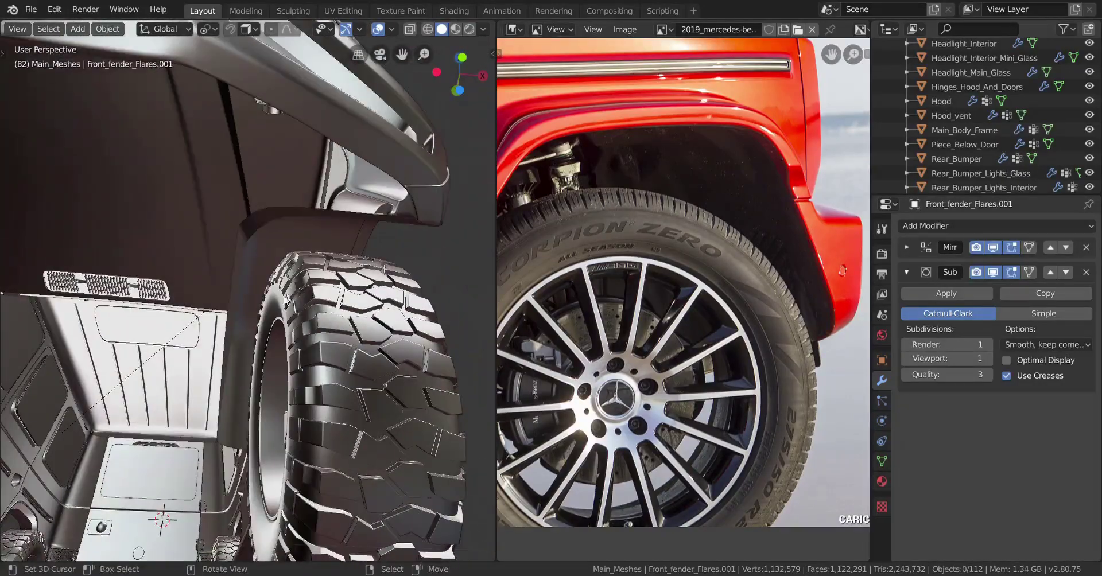
pyautogui.moveTo(216, 285); pyautogui.dragTo(253, 280, button='middle')
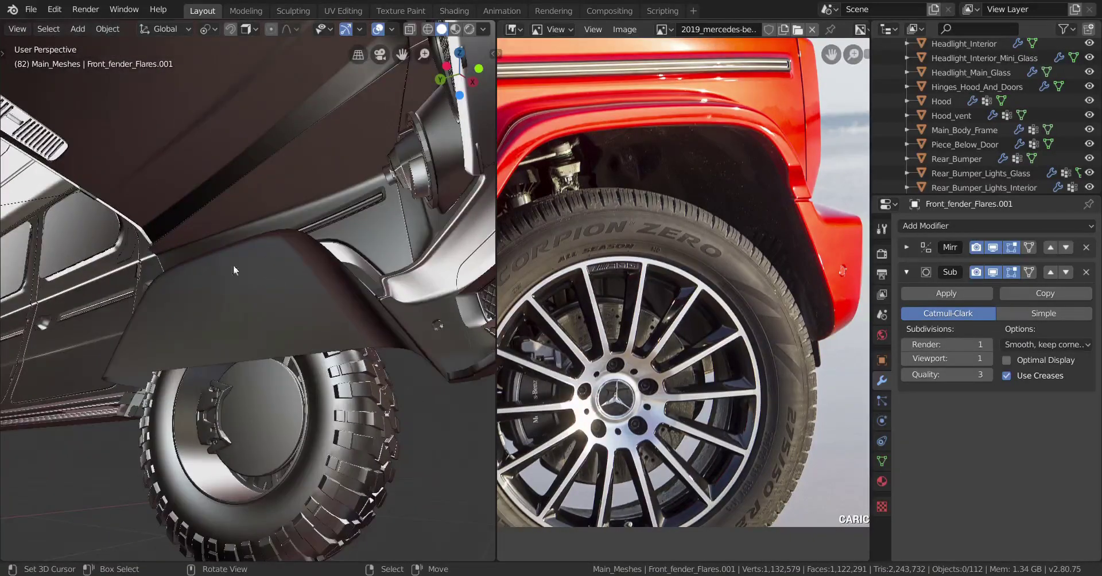
pyautogui.moveTo(346, 318); pyautogui.dragTo(341, 342, button='middle')
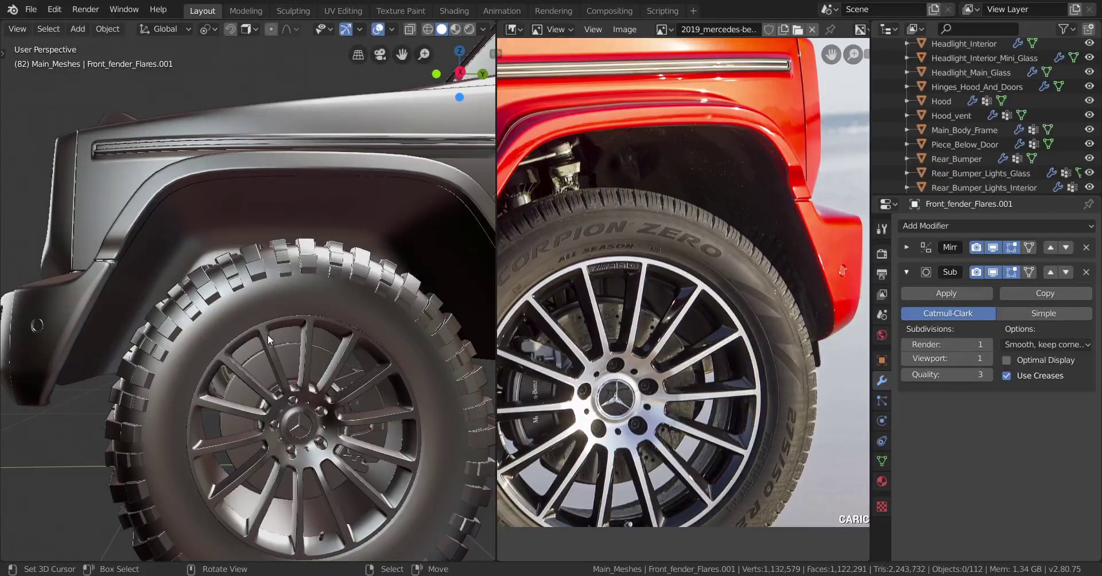
pyautogui.scroll(-6, 185, 356)
pyautogui.moveTo(188, 365); pyautogui.dragTo(99, 371, button='middle')
pyautogui.scroll(-5, 195, 359)
pyautogui.moveTo(199, 341); pyautogui.dragTo(197, 362, button='middle')
pyautogui.press('KP_3')
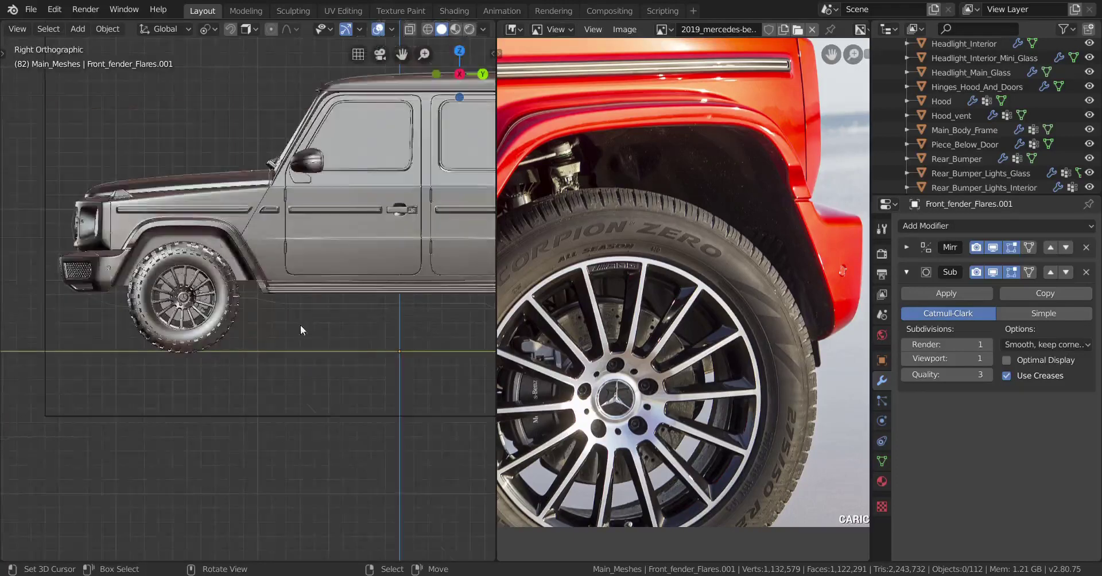
pyautogui.scroll(3, 295, 331)
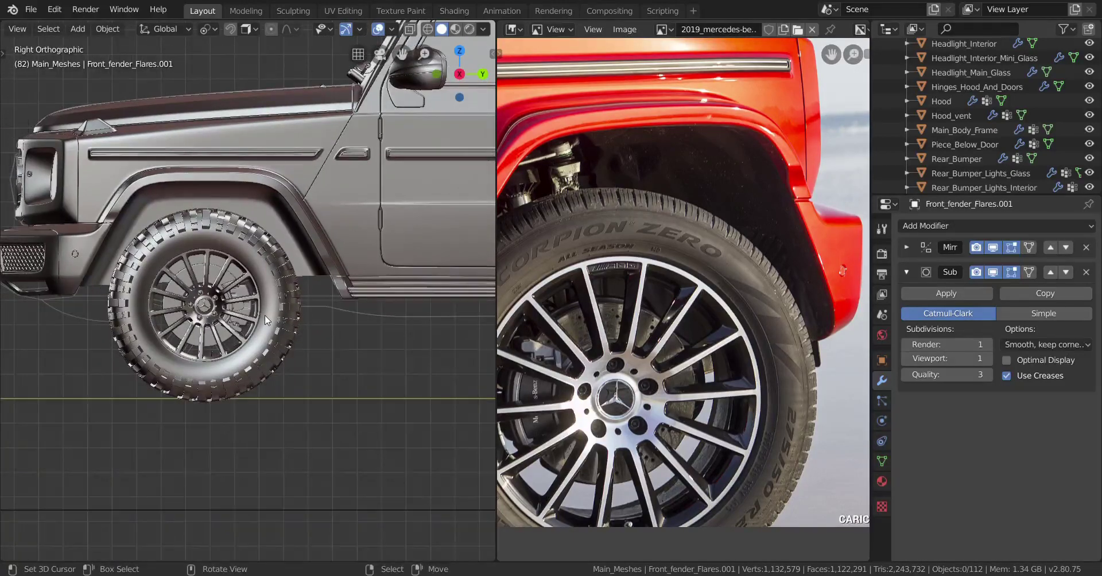
pyautogui.scroll(3, 264, 315)
pyautogui.moveTo(264, 315); pyautogui.dragTo(354, 249, button='middle')
pyautogui.moveTo(175, 282); pyautogui.dragTo(300, 258, button='middle')
pyautogui.press('Tab')
pyautogui.scroll(2, 301, 257)
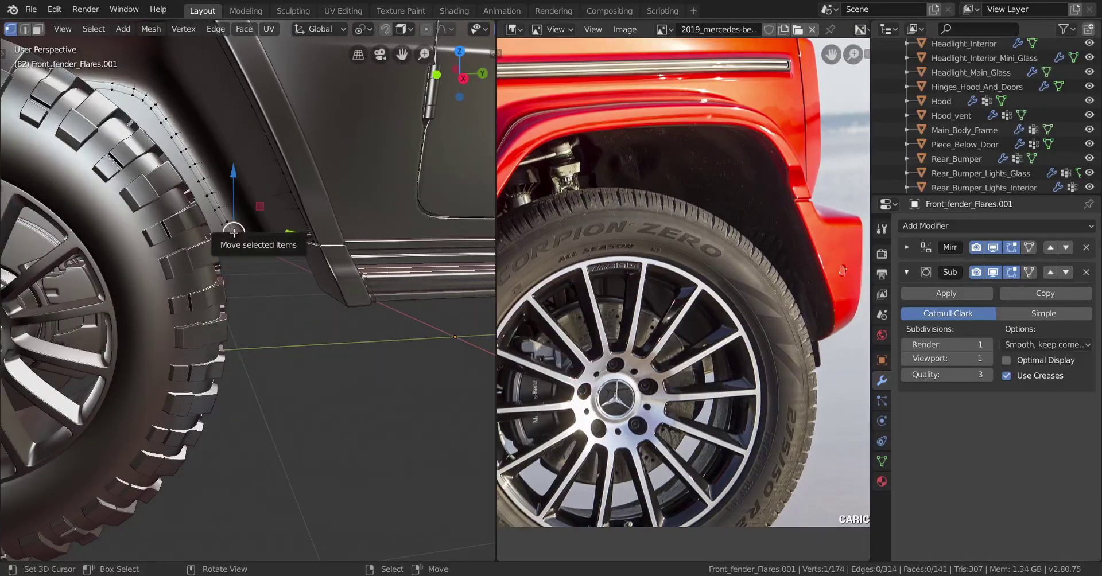
# Step: Load the reference photo 04-mercedes-benz-g-class-40th-anniversary-2560x1600.jpg and frame its front wheel arch
pyautogui.scroll(-3, 735, 313)
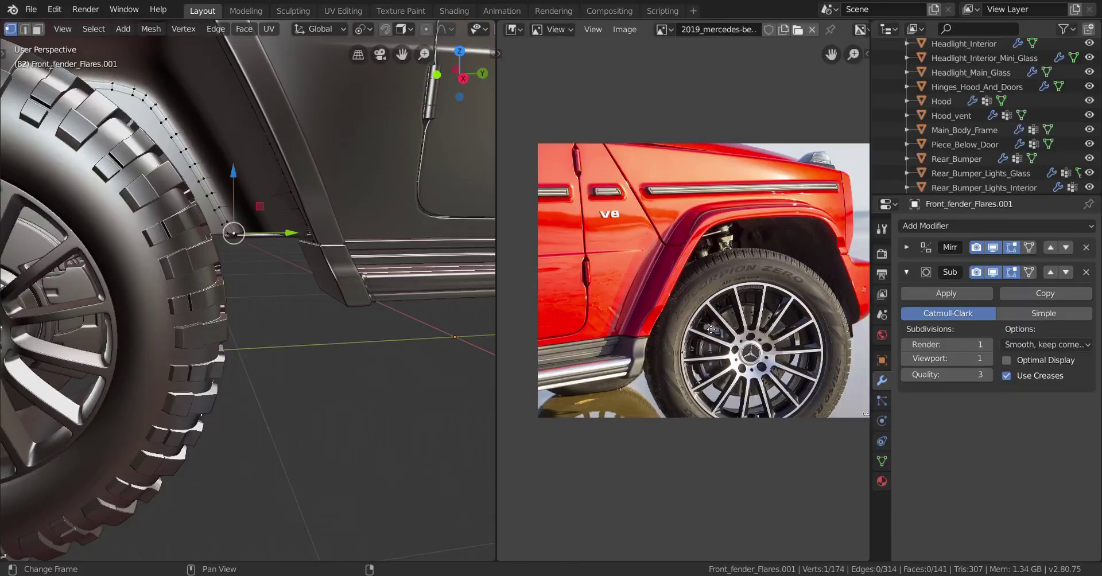
pyautogui.click(796, 31)
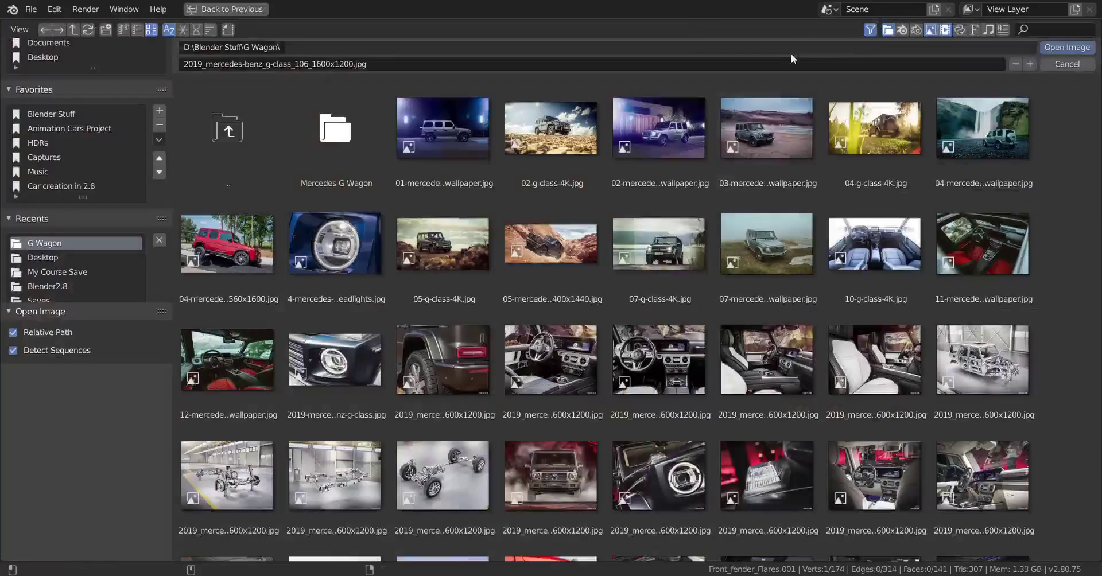
pyautogui.click(259, 260)
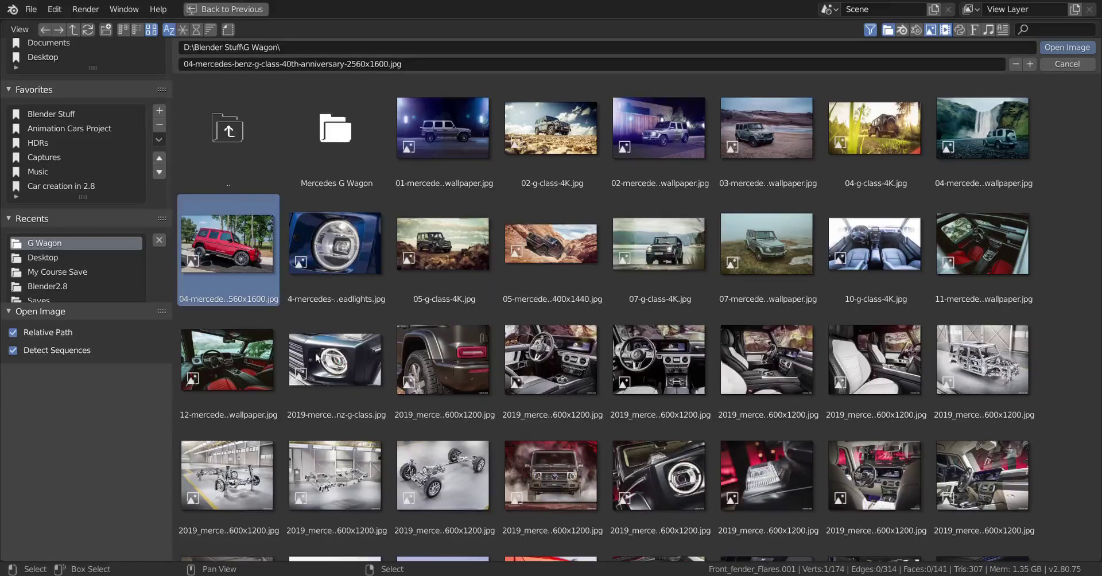
pyautogui.press('Return')
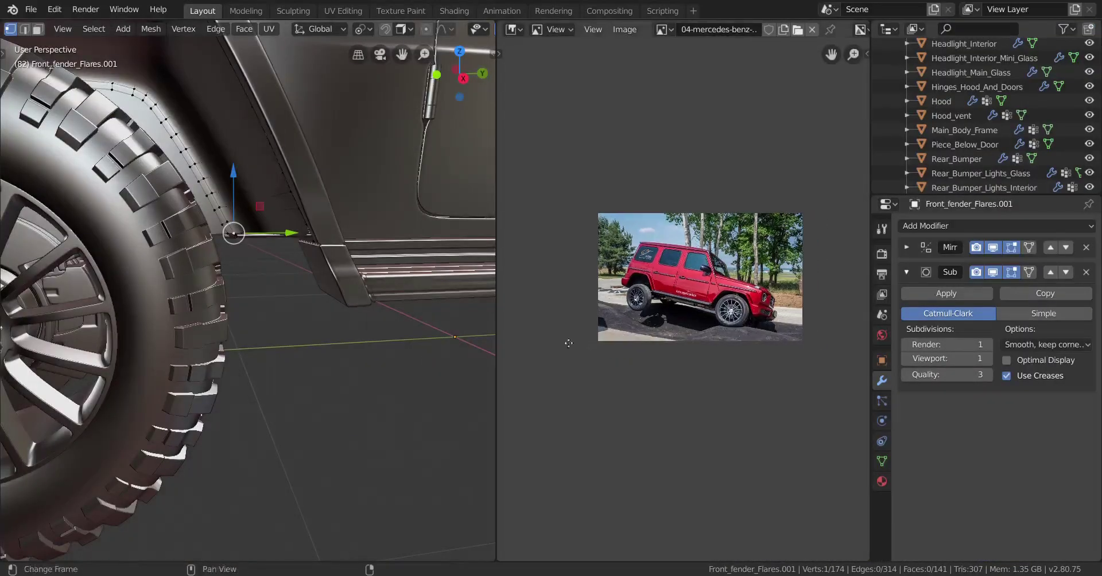
pyautogui.scroll(8, 787, 316)
pyautogui.moveTo(787, 317); pyautogui.dragTo(787, 312, button='middle')
pyautogui.scroll(1, 786, 312)
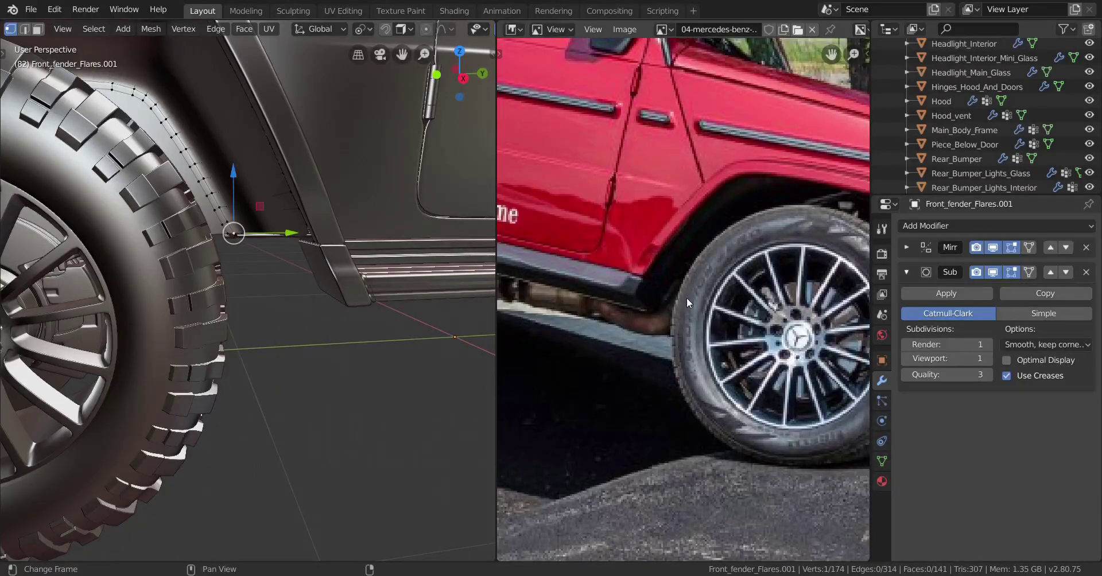
# Step: Leave mesh editing and hide the front wheel's tyre, rim, logo and remaining wheel objects one after another
pyautogui.moveTo(281, 362); pyautogui.dragTo(339, 373, button='middle')
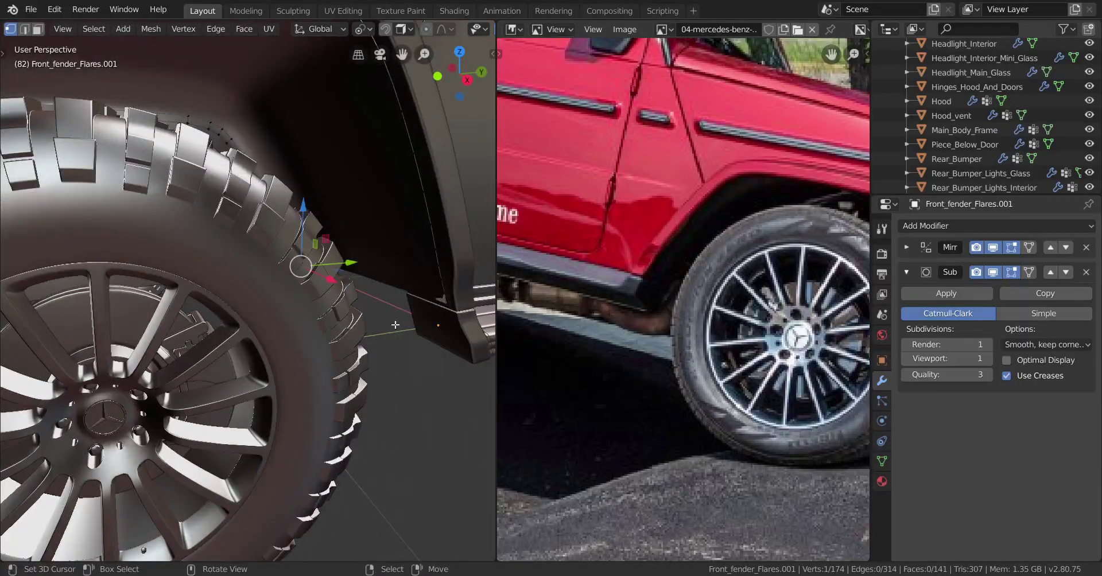
pyautogui.moveTo(398, 274); pyautogui.dragTo(327, 260, button='middle')
pyautogui.scroll(-5, 323, 261)
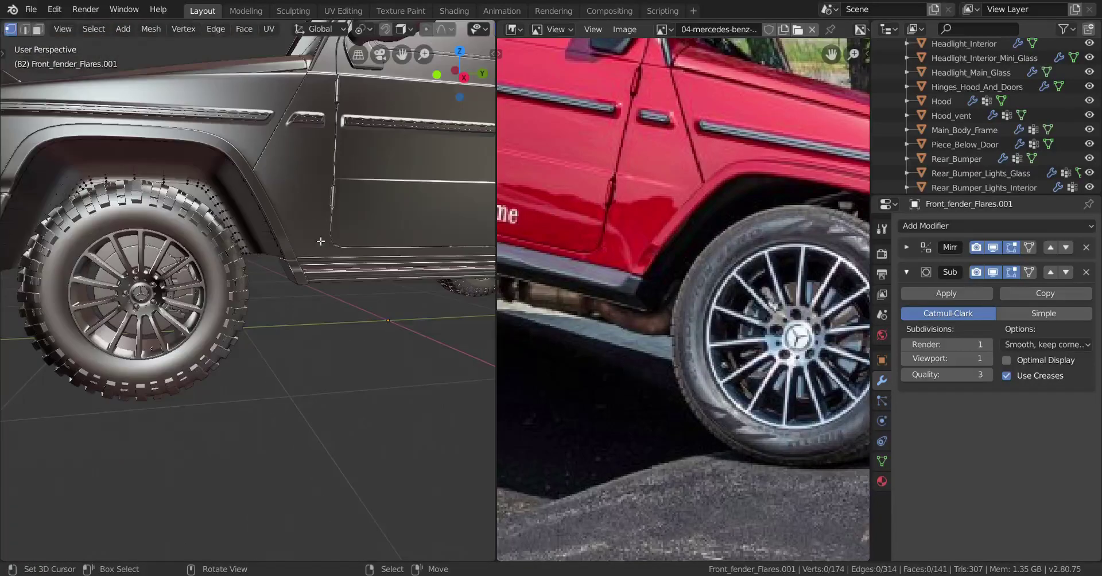
pyautogui.press('Tab')
pyautogui.click(232, 273)
pyautogui.press('h')
pyautogui.rightClick(211, 275)
pyautogui.press('h')
pyautogui.rightClick(205, 285)
pyautogui.press('h')
pyautogui.rightClick(193, 295)
pyautogui.press('h')
pyautogui.rightClick(188, 294)
pyautogui.press('h')
pyautogui.rightClick(173, 297)
pyautogui.press('h')
pyautogui.rightClick(174, 297)
pyautogui.press('h')
pyautogui.rightClick(156, 300)
pyautogui.press('h')
pyautogui.click(156, 301)
pyautogui.press('h')
pyautogui.moveTo(195, 298); pyautogui.dragTo(273, 326, button='middle')
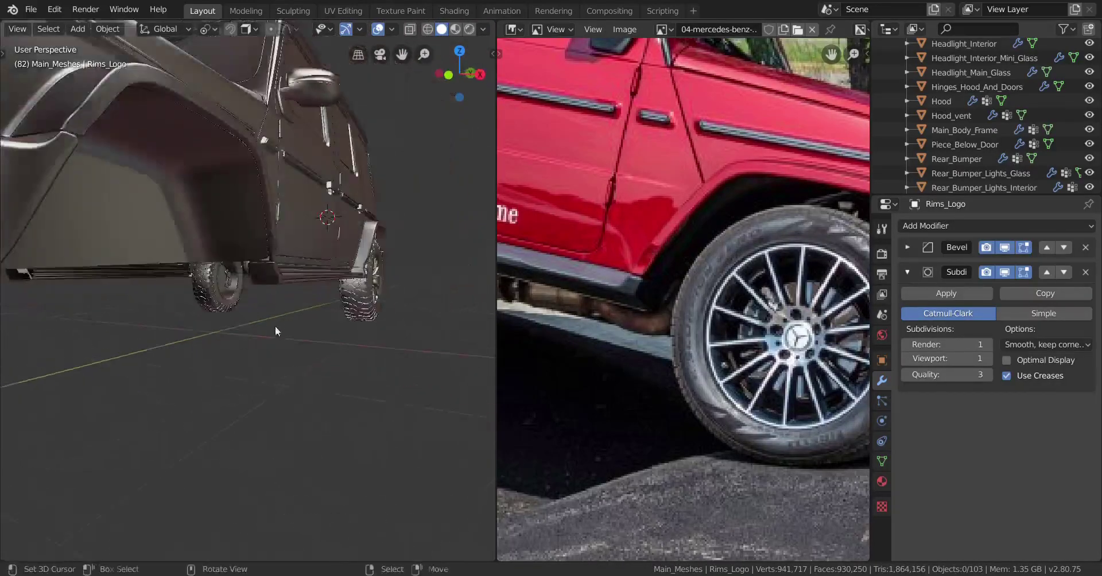
# Step: Add an edge loop along the liner's arch surface and slide it about 0.31 toward the fender's outer edge
pyautogui.scroll(3, 273, 326)
pyautogui.rightClick(202, 189)
pyautogui.press('Tab')
pyautogui.keyDown('shift'); pyautogui.moveTo(224, 209); pyautogui.dragTo(254, 272, button='middle'); pyautogui.keyUp('shift')
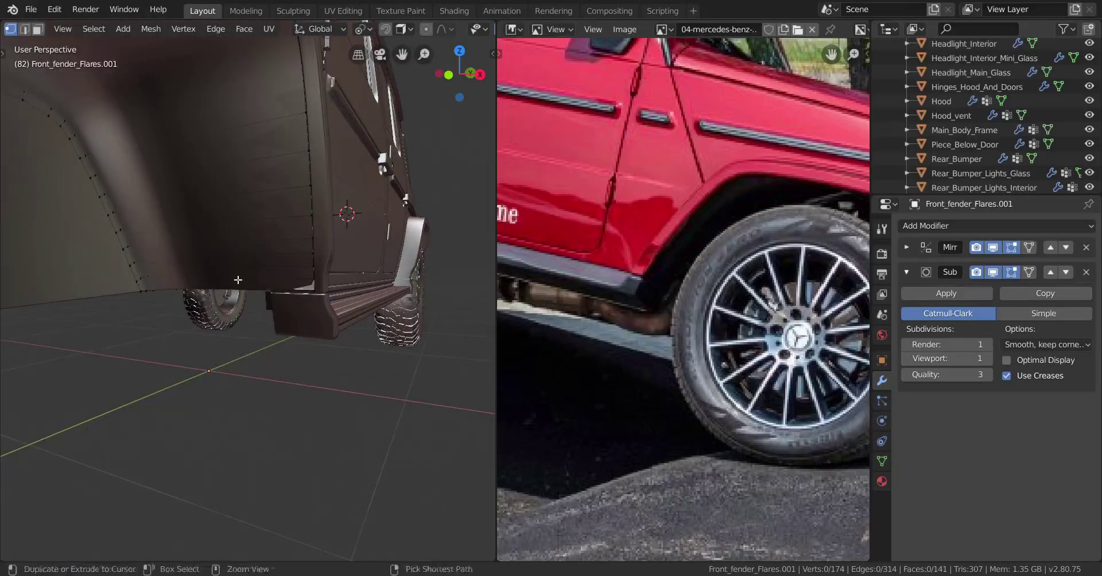
pyautogui.hotkey('ctrl', 'r')
pyautogui.click(238, 280)
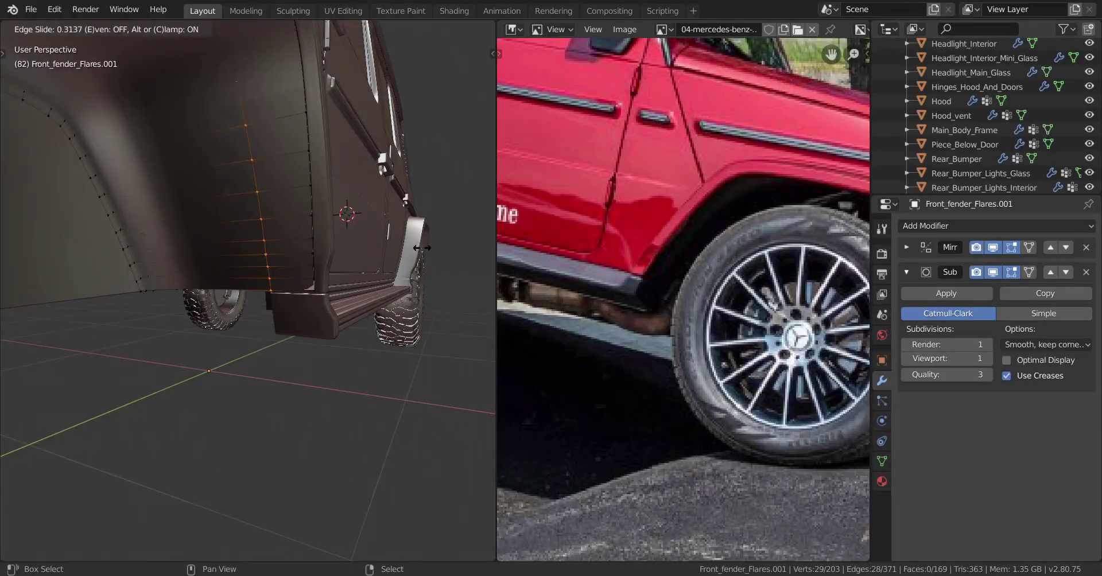
pyautogui.click(421, 248)
# Step: Select the liner's open bottom edge and extrude it downward along Z
pyautogui.scroll(-5, 422, 248)
pyautogui.moveTo(345, 252); pyautogui.dragTo(295, 301, button='middle')
pyautogui.keyDown('shift'); pyautogui.moveTo(396, 304); pyautogui.dragTo(252, 247, button='middle'); pyautogui.keyUp('shift')
pyautogui.moveTo(356, 292); pyautogui.dragTo(477, 319, button='middle')
pyautogui.moveTo(412, 336)
pyautogui.keyDown('shift'); pyautogui.mouseDown(button='middle')
pyautogui.moveTo(298, 327)
pyautogui.moveTo(273, 350)
pyautogui.moveTo(393, 329)
pyautogui.mouseUp(button='middle'); pyautogui.keyUp('shift')
pyautogui.scroll(3, 273, 351)
pyautogui.scroll(3, 367, 328)
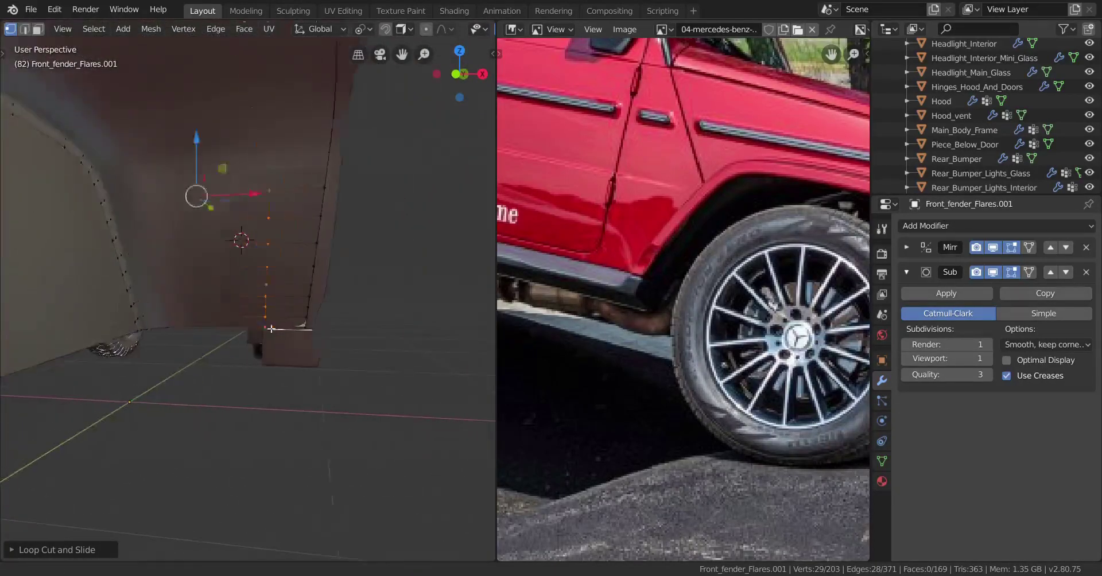
pyautogui.moveTo(258, 330); pyautogui.dragTo(268, 330, button='middle')
pyautogui.moveTo(352, 339); pyautogui.dragTo(372, 317, button='middle')
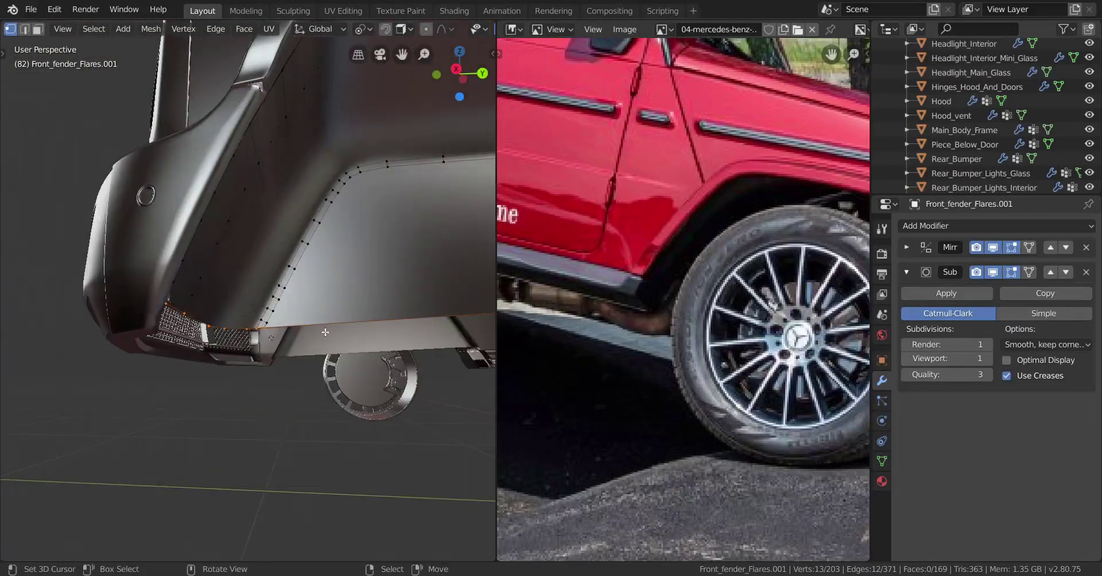
pyautogui.press('r')
pyautogui.press('Escape')
pyautogui.press('e')
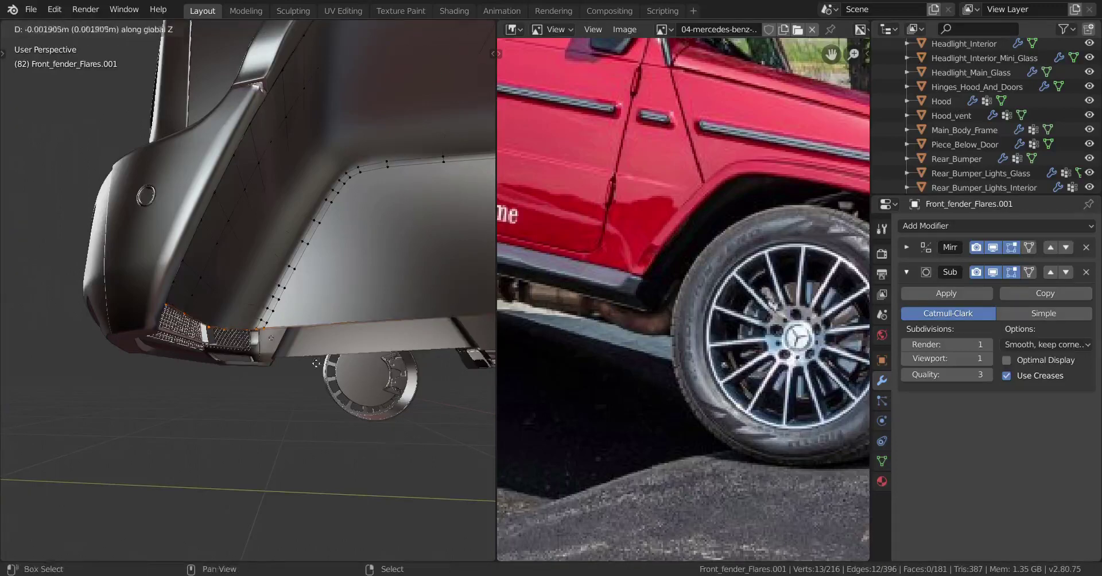
pyautogui.click(289, 32)
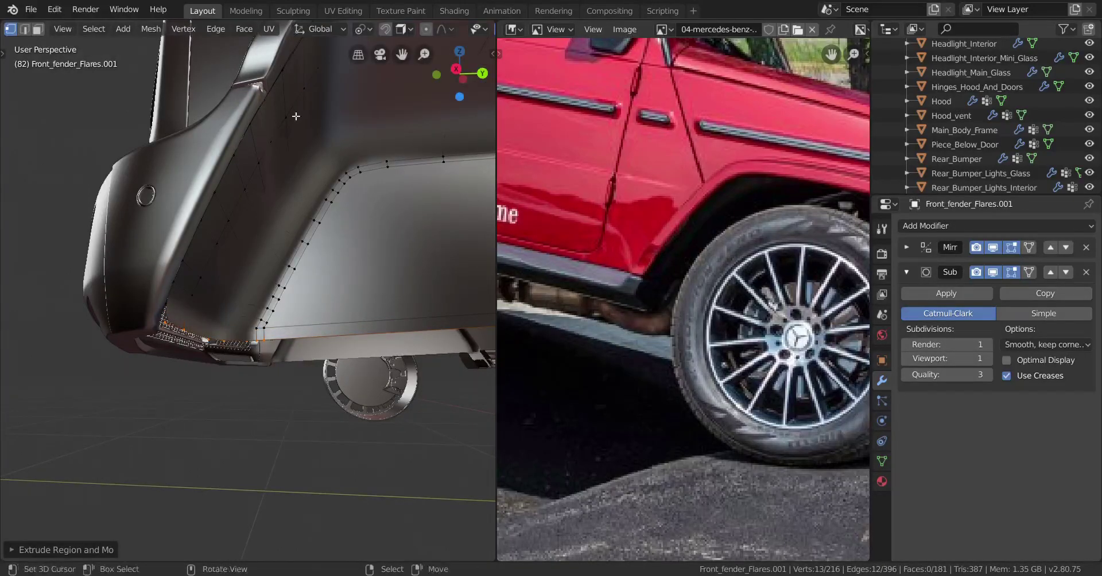
# Step: Move the extruded bottom edge of the liner vertically along Z in the right side view
pyautogui.press('KP_3')
pyautogui.scroll(4, 286, 115)
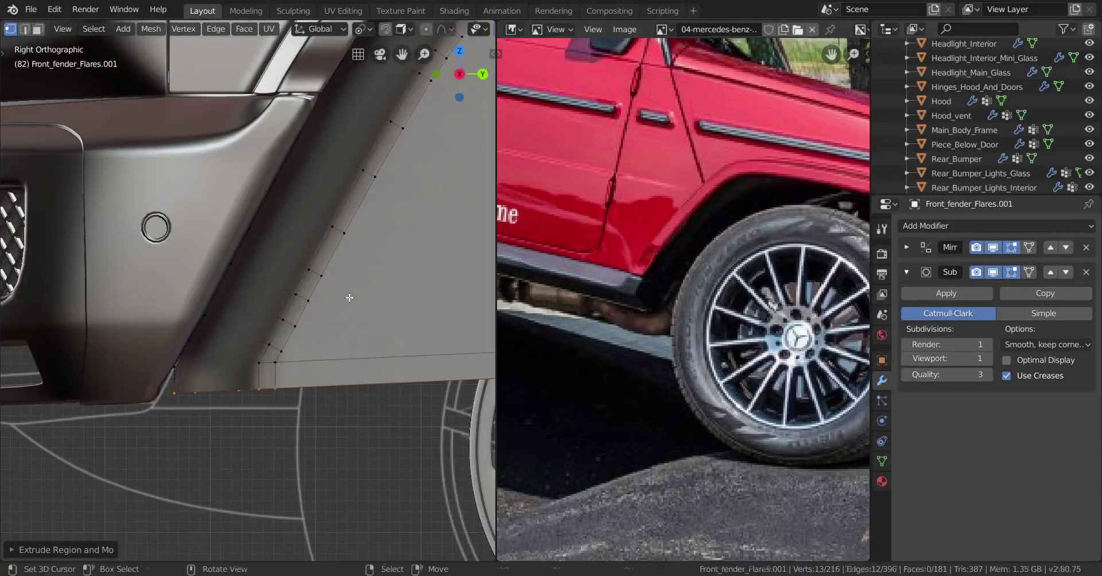
pyautogui.press('e')
pyautogui.press('z')
pyautogui.click(352, 351)
pyautogui.scroll(-2, 367, 338)
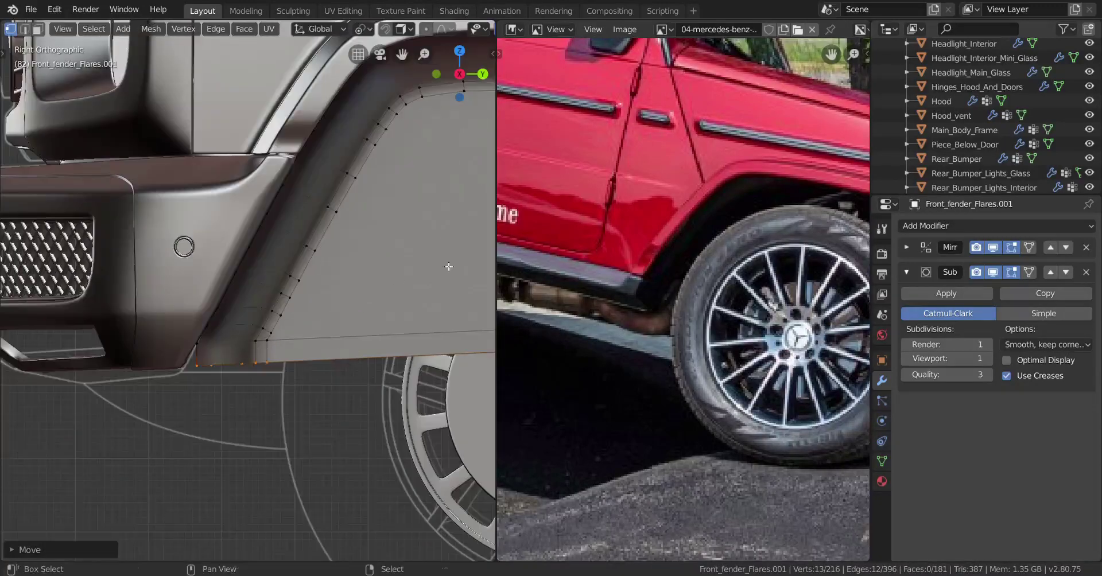
# Step: Switch the pivot to the selection's centre and scale the liner's bottom edge slightly wider along Y
pyautogui.keyDown('shift'); pyautogui.moveTo(452, 265); pyautogui.dragTo(264, 260, button='middle'); pyautogui.keyUp('shift')
pyautogui.scroll(-4, 310, 262)
pyautogui.keyDown('shift'); pyautogui.moveTo(365, 264); pyautogui.dragTo(155, 275, button='middle'); pyautogui.keyUp('shift')
pyautogui.scroll(5, 154, 274)
pyautogui.keyDown('shift'); pyautogui.moveTo(208, 308); pyautogui.dragTo(289, 282, button='middle'); pyautogui.keyUp('shift')
pyautogui.scroll(-3, 229, 340)
pyautogui.keyDown('shift'); pyautogui.moveTo(215, 336); pyautogui.dragTo(327, 330, button='middle'); pyautogui.keyUp('shift')
pyautogui.scroll(-1, 300, 332)
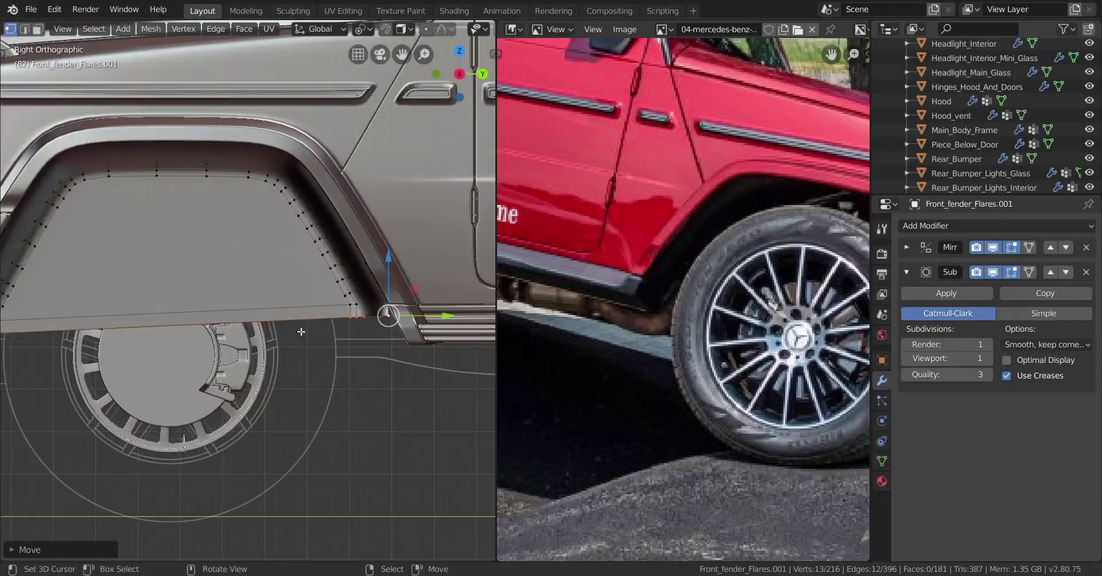
pyautogui.press('Escape')
pyautogui.press('.')
pyautogui.click(287, 387)
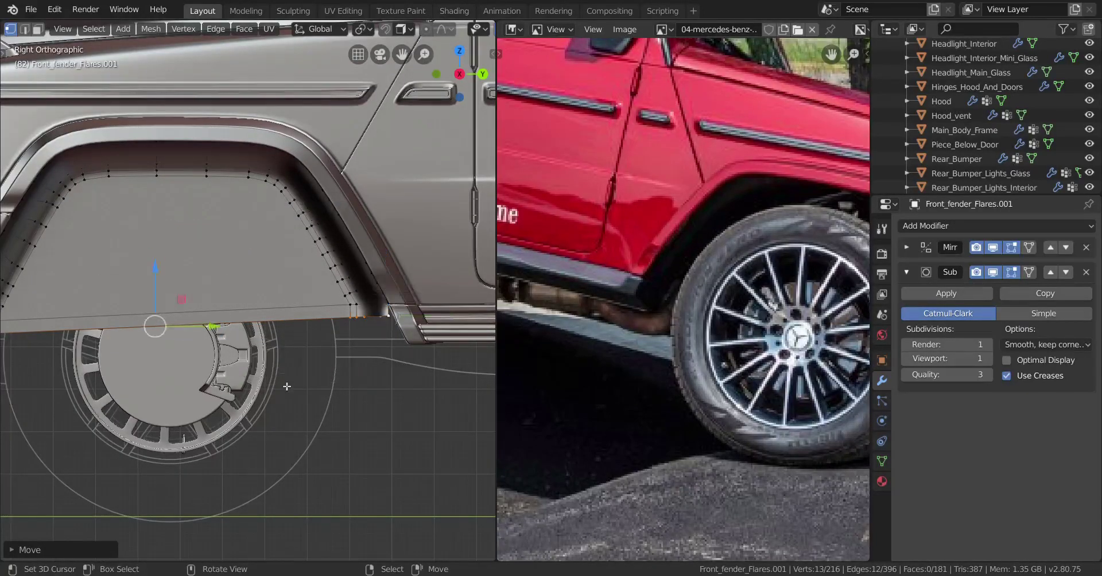
pyautogui.press('s')
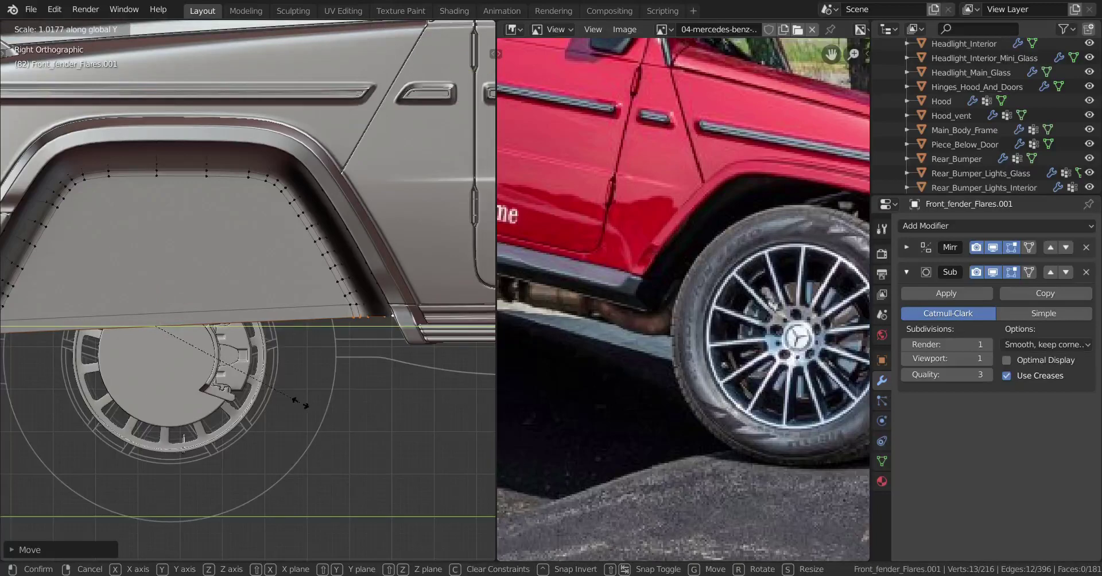
pyautogui.click(308, 429)
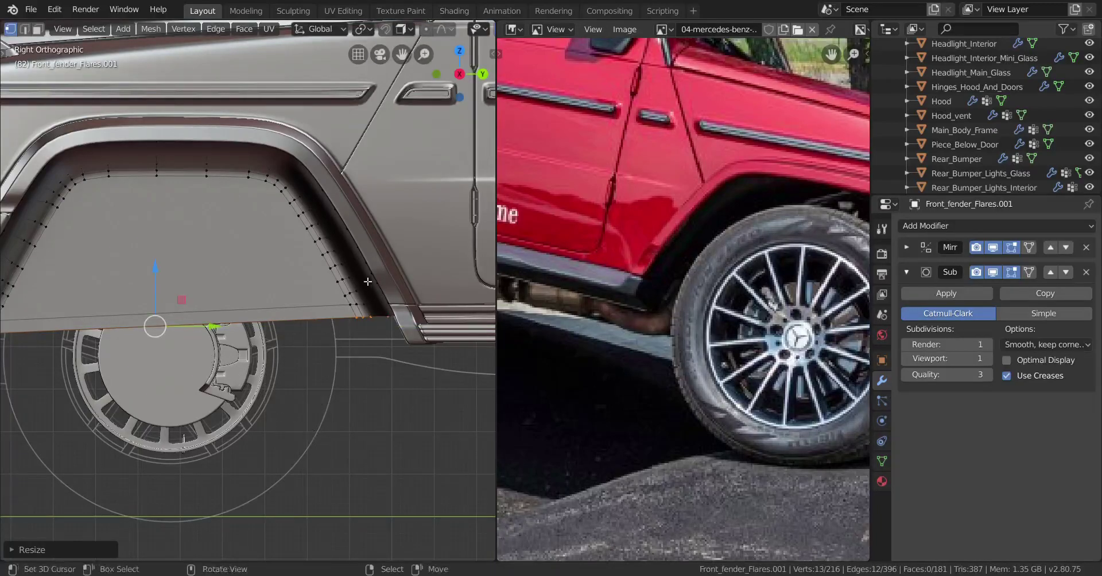
# Step: Set the pivot to the active front corner vertex and flatten the bottom edge by scaling it to 0 along Z
pyautogui.keyDown('shift'); pyautogui.moveTo(240, 313); pyautogui.dragTo(410, 294, button='middle'); pyautogui.keyUp('shift')
pyautogui.moveTo(113, 327); pyautogui.dragTo(209, 310, button='middle')
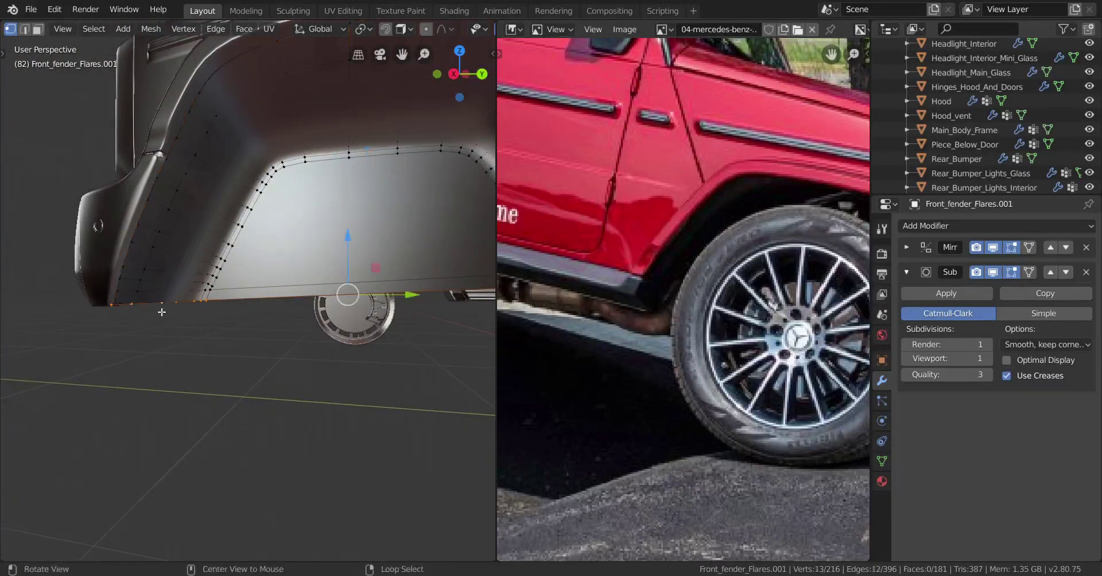
pyautogui.moveTo(125, 310); pyautogui.dragTo(295, 317, button='middle')
pyautogui.press('.')
pyautogui.click(218, 275)
pyautogui.press('s')
pyautogui.press('z')
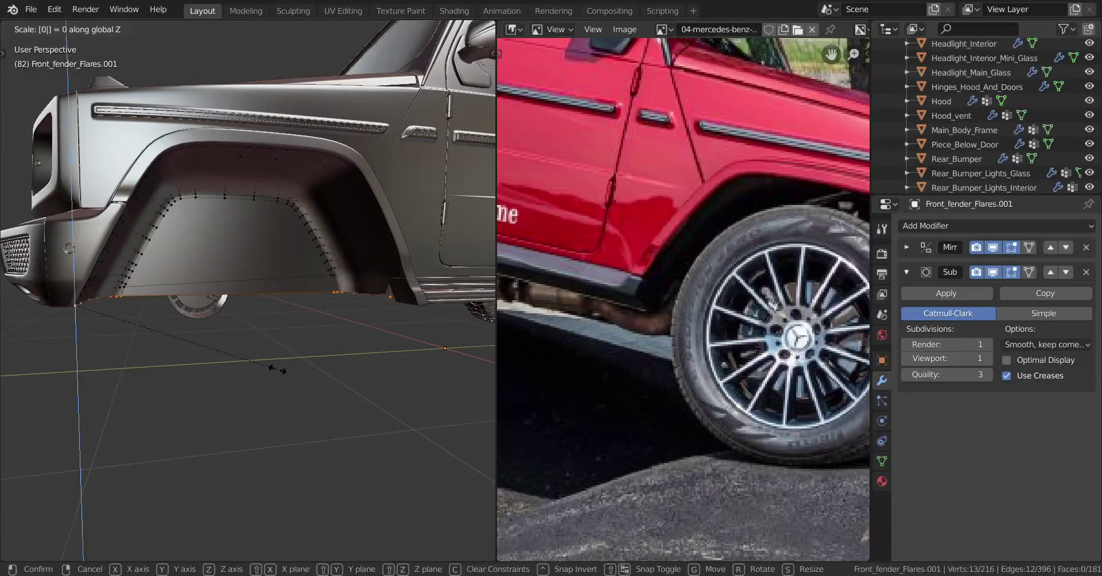
pyautogui.press('Return')
# Step: Scale the flattened bottom edge slightly along Y from the front corner toward the rear fender flare
pyautogui.press('KP_3')
pyautogui.scroll(5, 281, 373)
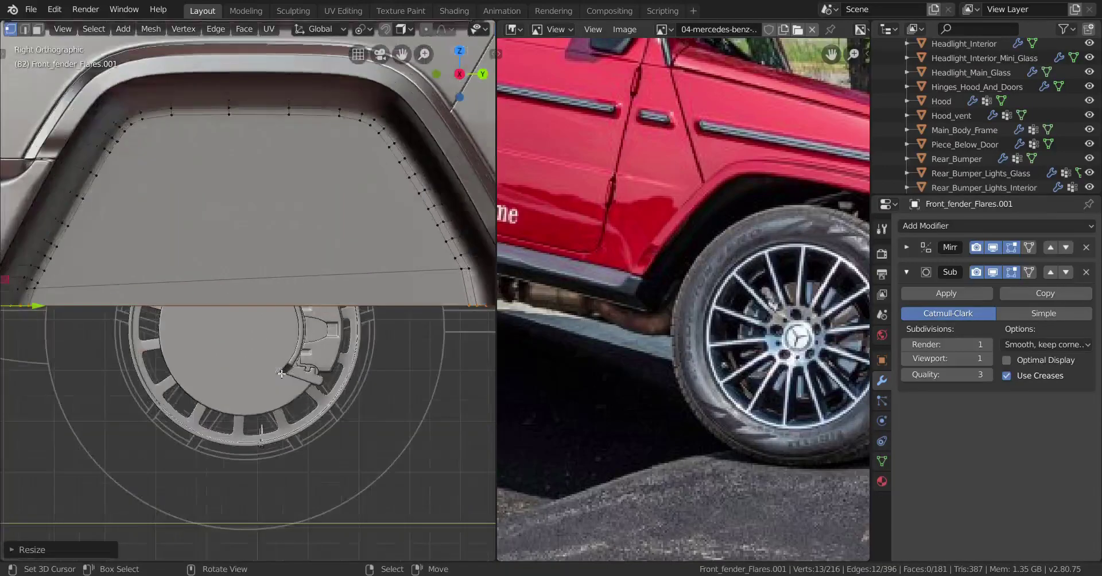
pyautogui.scroll(1, 301, 307)
pyautogui.keyDown('shift'); pyautogui.moveTo(339, 315); pyautogui.dragTo(297, 311, button='middle'); pyautogui.keyUp('shift')
pyautogui.press('s')
pyautogui.press('y')
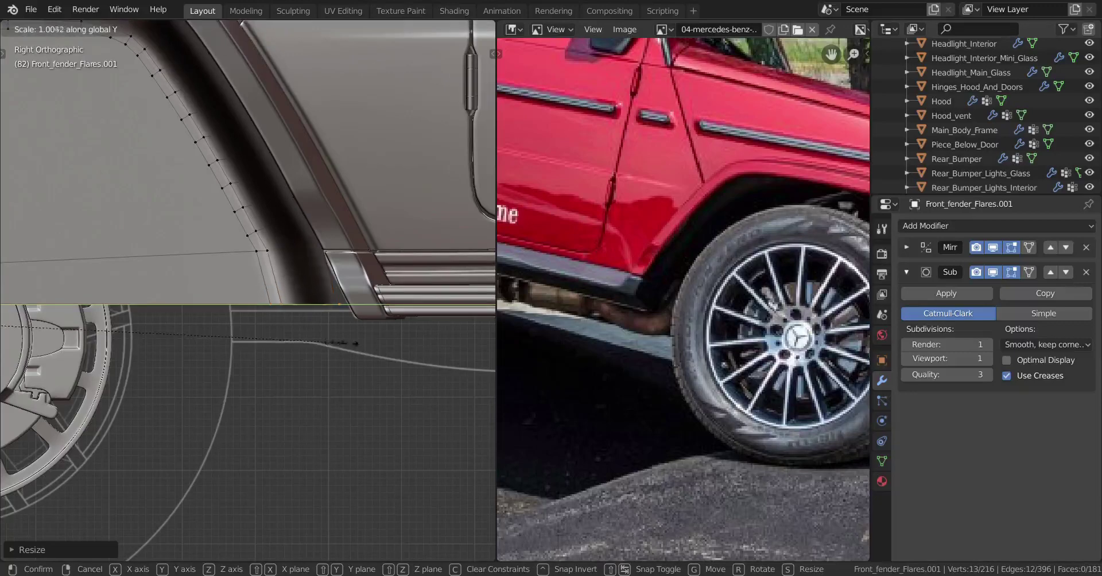
pyautogui.click(446, 358)
# Step: Rotate the liner's flattened bottom edge slightly about the front corner in the right side view to follow the fender flare's bottom
pyautogui.scroll(-5, 315, 335)
pyautogui.moveTo(315, 335); pyautogui.dragTo(272, 322, button='middle')
pyautogui.press('KP_3')
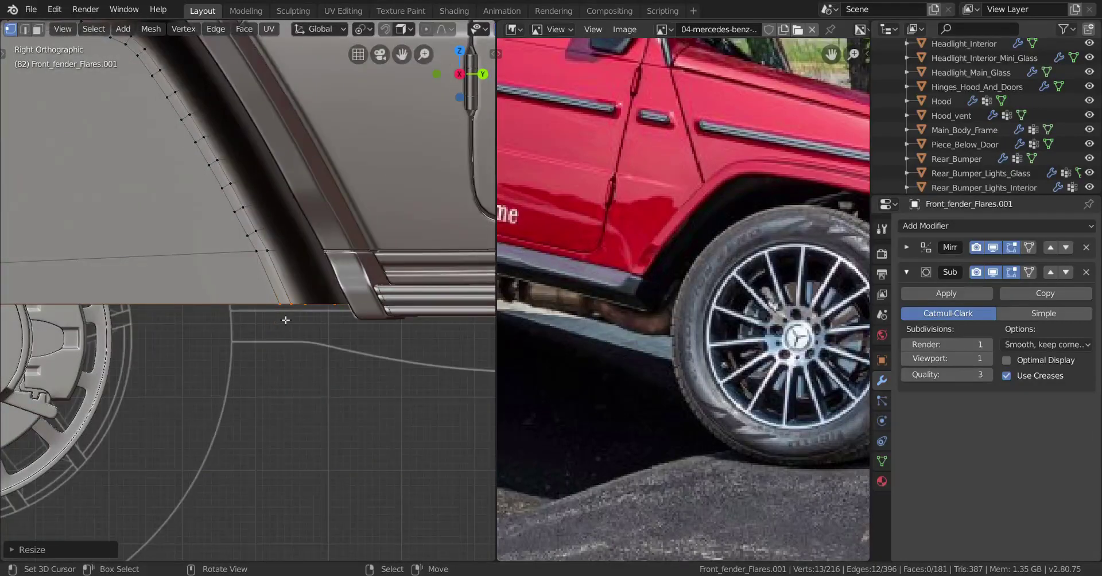
pyautogui.press('r')
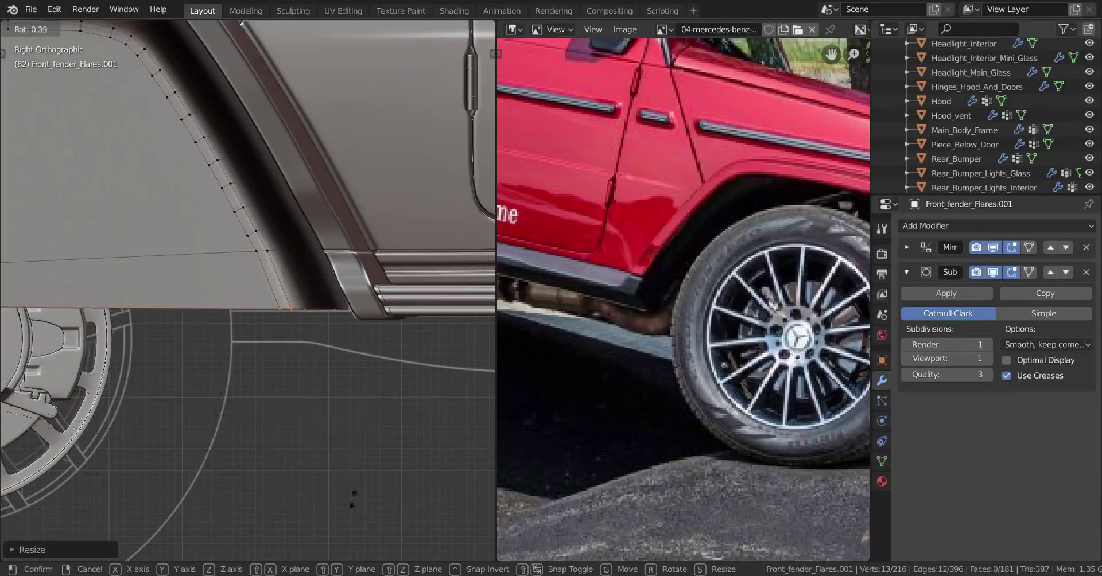
pyautogui.click(317, 186)
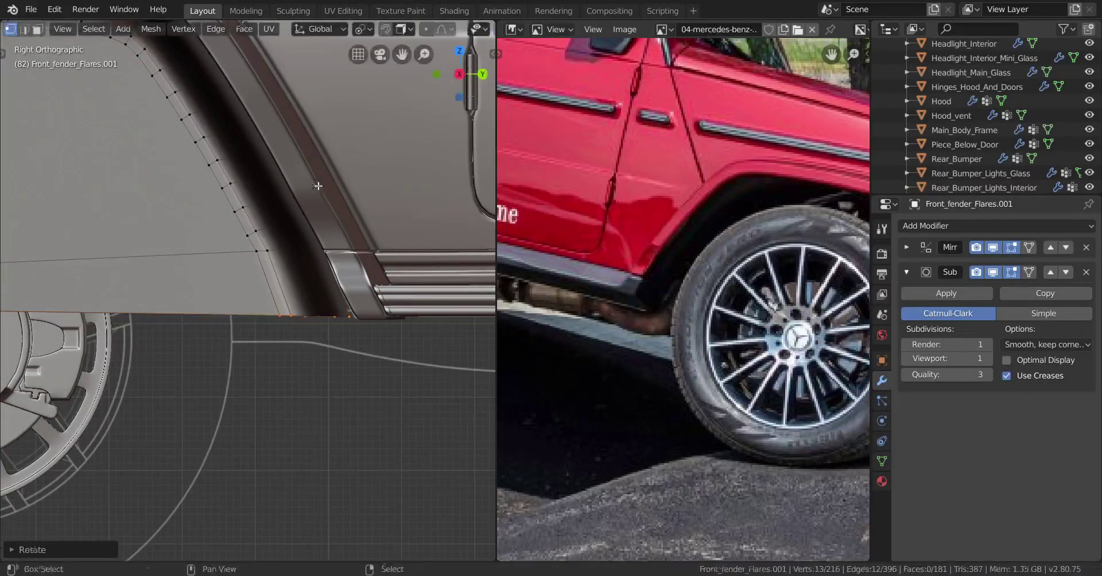
# Step: Scale the liner's bottom edge slightly wider along global Y to reach the lower end of the fender flare
pyautogui.press('y')
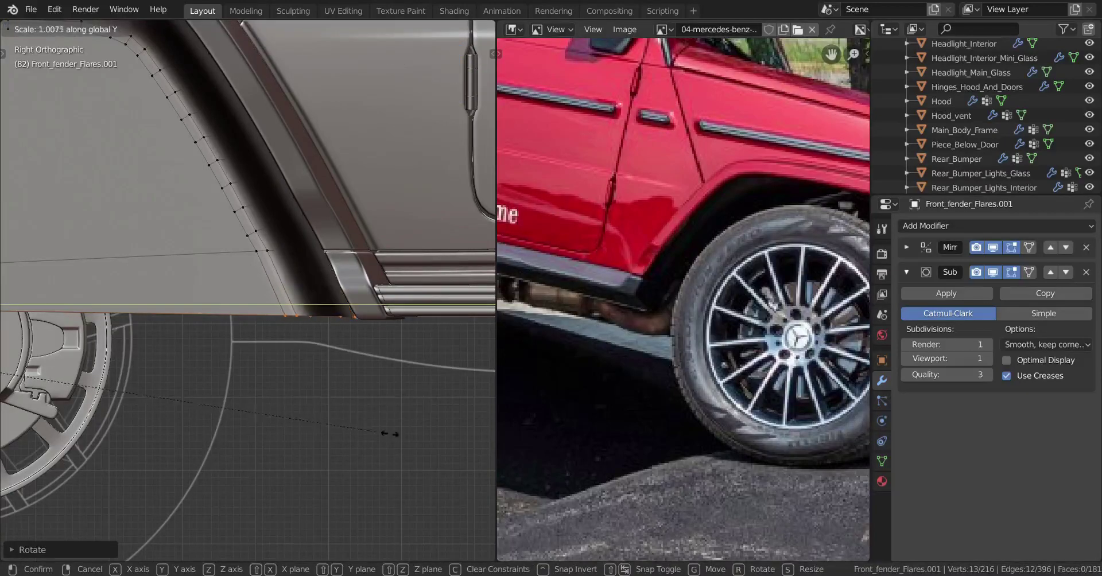
pyautogui.click(415, 443)
pyautogui.moveTo(281, 368); pyautogui.dragTo(350, 361, button='middle')
pyautogui.scroll(2, 349, 361)
pyautogui.scroll(1, 349, 361)
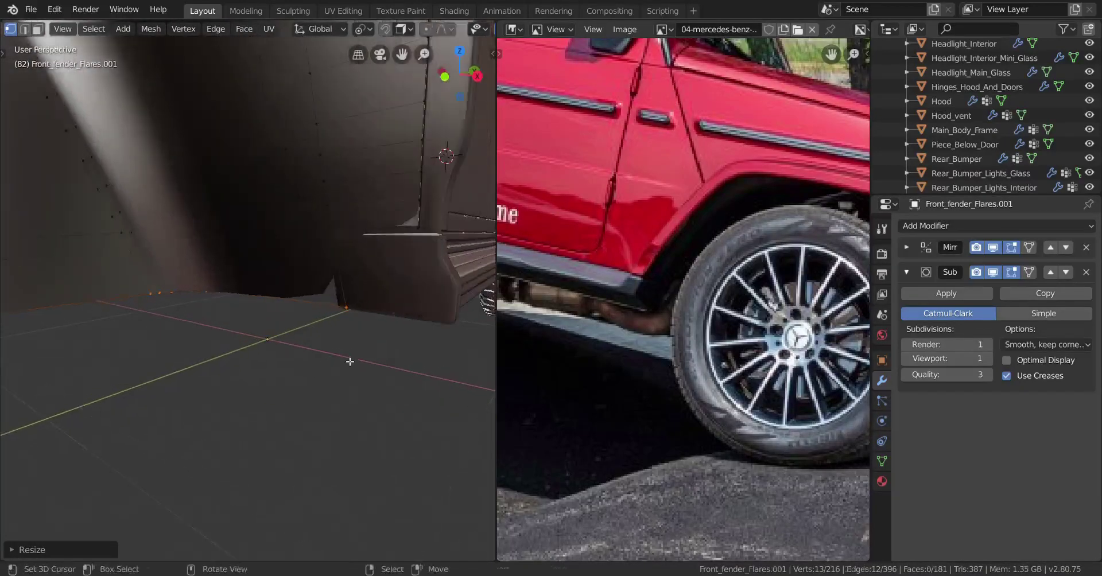
pyautogui.press('s')
pyautogui.press('y')
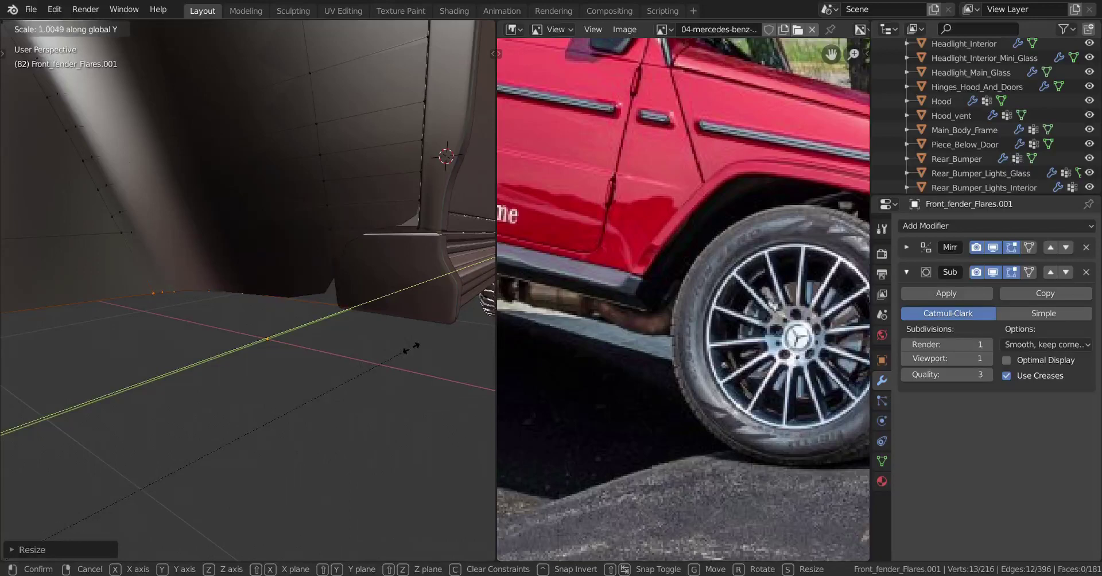
pyautogui.click(397, 346)
# Step: Slide the outer corner vertex of the liner's bottom edge slightly inward along that edge
pyautogui.moveTo(397, 346); pyautogui.dragTo(323, 314, button='middle')
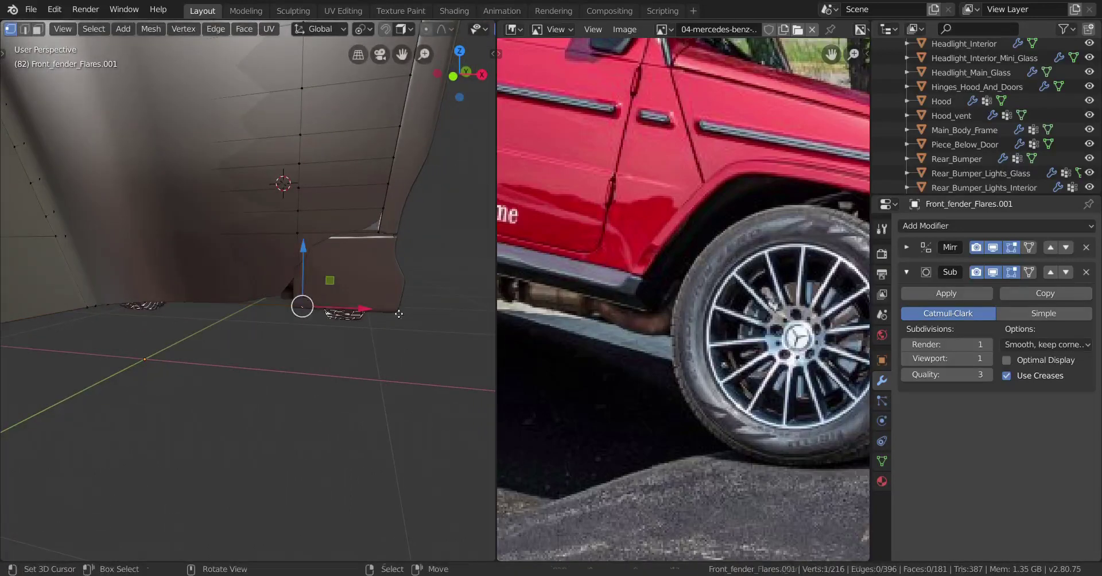
pyautogui.press('g')
pyautogui.press('g')
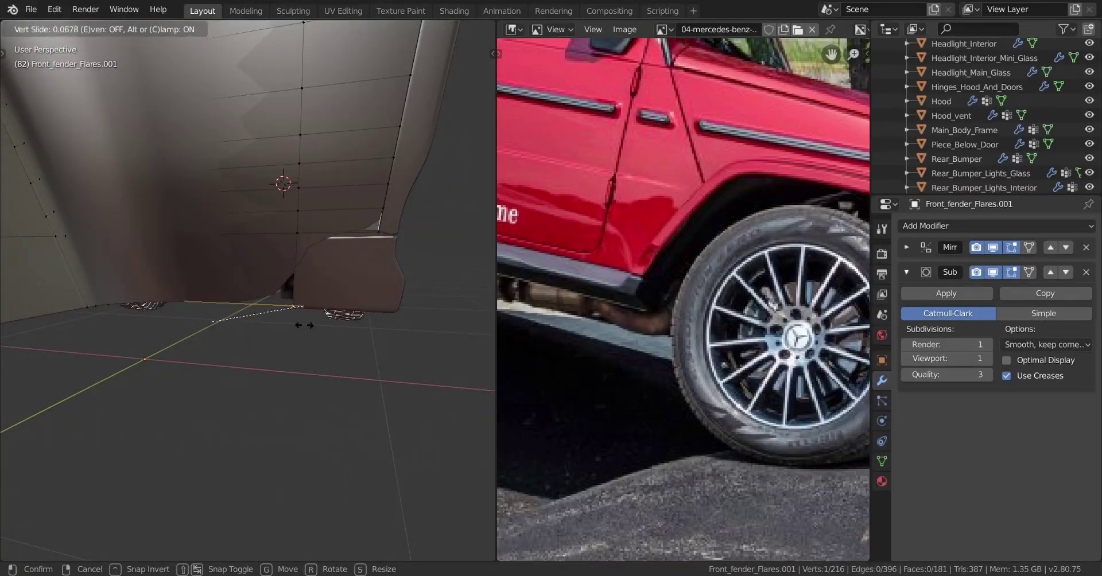
pyautogui.click(304, 326)
# Step: Examine the liner's lower edge, shading and fit against the fender flare from several angles, in and out of Edit Mode
pyautogui.scroll(-1, 304, 325)
pyautogui.press('Tab')
pyautogui.moveTo(298, 321); pyautogui.dragTo(287, 291, button='middle')
pyautogui.scroll(-3, 184, 277)
pyautogui.scroll(4, 287, 292)
pyautogui.press('Tab')
pyautogui.press('Tab')
pyautogui.scroll(-1, 263, 256)
pyautogui.moveTo(263, 256); pyautogui.dragTo(228, 371, button='middle')
pyautogui.scroll(-4, 283, 252)
pyautogui.press('Tab')
pyautogui.press('Tab')
pyautogui.moveTo(267, 342)
pyautogui.mouseDown(button='middle')
pyautogui.moveTo(225, 329)
pyautogui.moveTo(276, 325)
pyautogui.moveTo(182, 334)
pyautogui.moveTo(396, 332)
pyautogui.moveTo(347, 304)
pyautogui.moveTo(299, 307)
pyautogui.moveTo(335, 320)
pyautogui.mouseUp(button='middle')
pyautogui.press('Tab')
pyautogui.scroll(3, 166, 334)
pyautogui.moveTo(241, 251); pyautogui.dragTo(313, 244, button='middle')
pyautogui.moveTo(315, 192); pyautogui.dragTo(396, 173, button='middle')
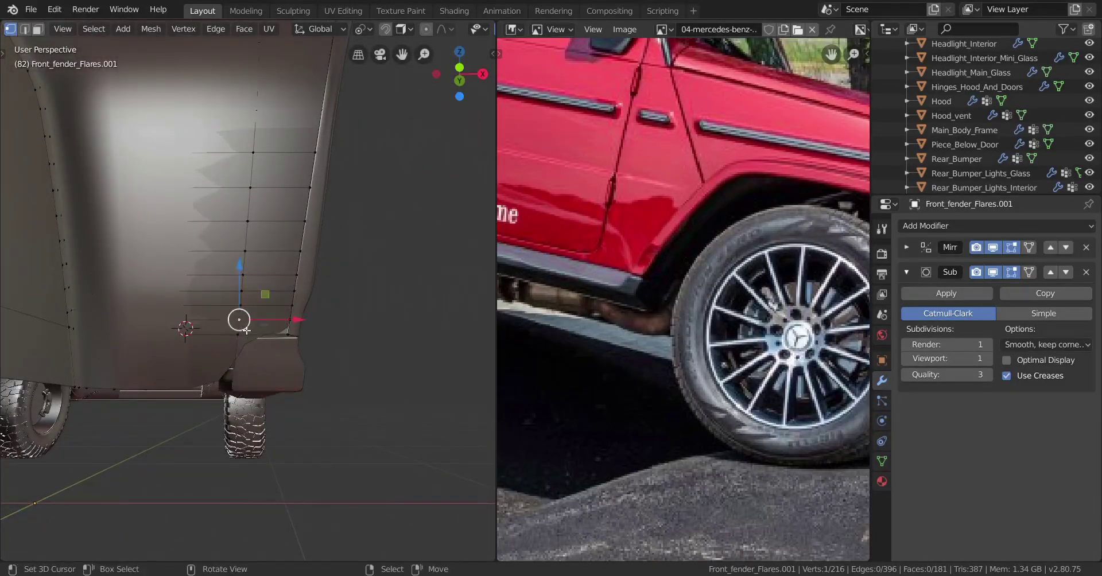
# Step: Select the crosswise edge loop on the lower part of the liner and dissolve its edges
pyautogui.press('KP_Decimal')
pyautogui.scroll(-6, 246, 328)
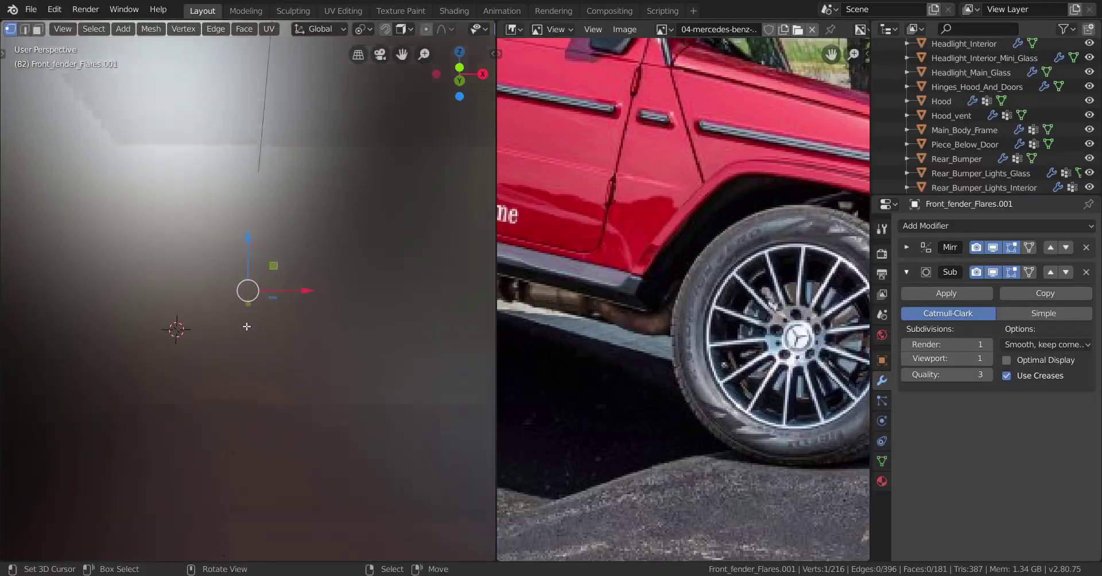
pyautogui.moveTo(269, 326); pyautogui.dragTo(261, 259, button='middle')
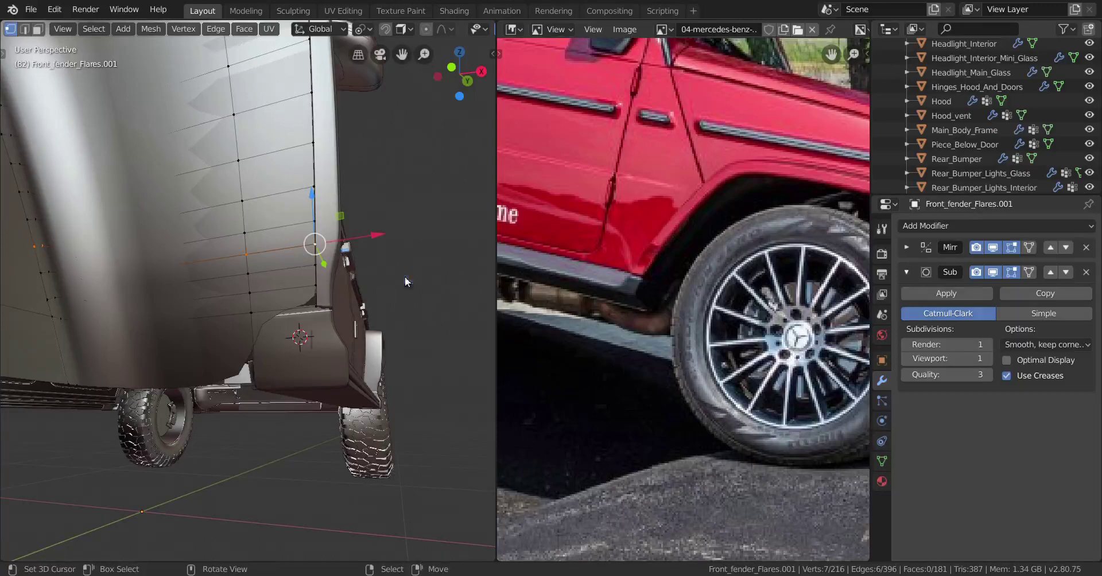
pyautogui.press('x')
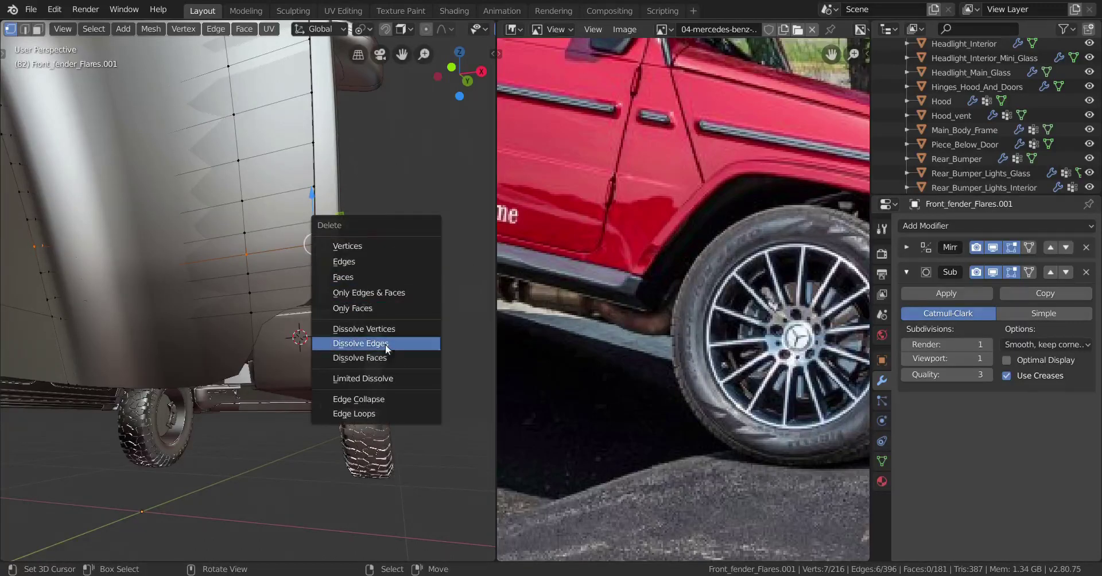
# Step: Dissolve three redundant edge loops across the front fender liner near its notched lower corner
pyautogui.click(386, 348)
pyautogui.press('x')
pyautogui.click(379, 283)
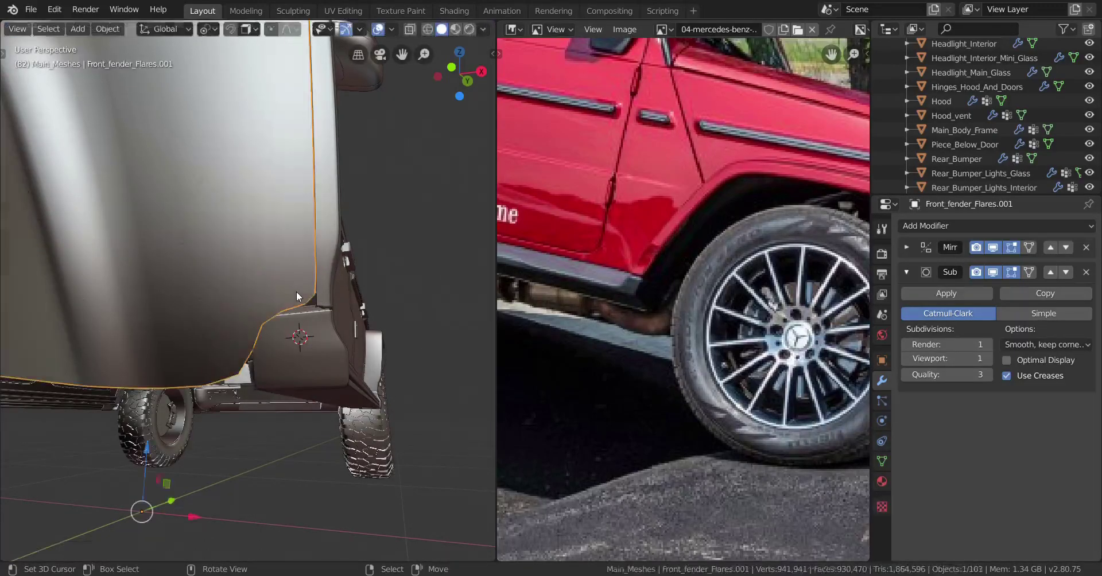
pyautogui.keyDown('alt'); pyautogui.click(287, 192); pyautogui.keyUp('alt')
pyautogui.press('x')
pyautogui.click(415, 209)
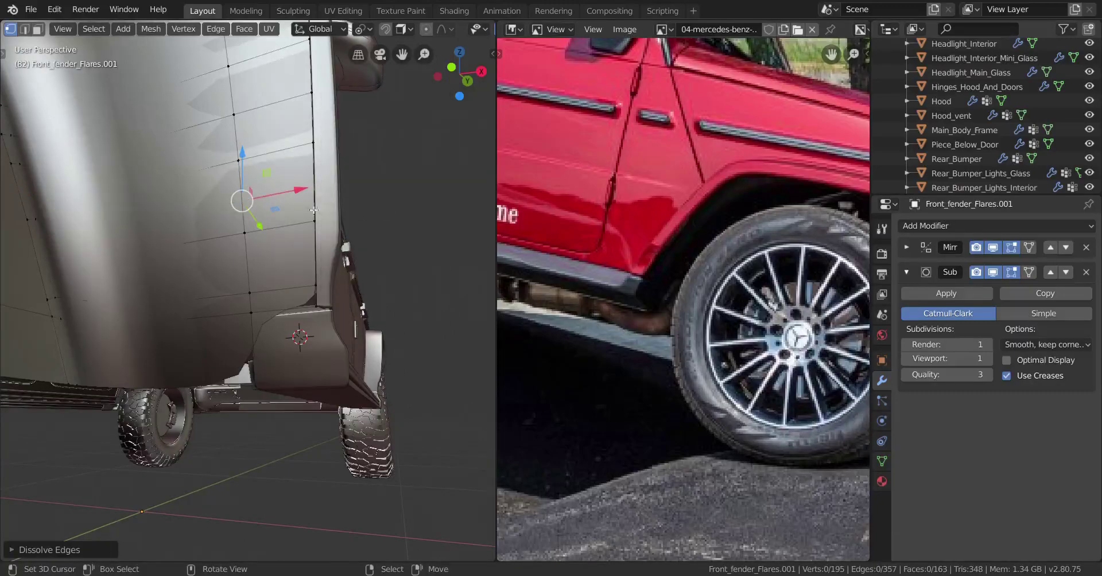
# Step: Check the liner's mesh in wireframe and dissolve a redundant edge loop on its opposite end
pyautogui.scroll(-4, 318, 210)
pyautogui.moveTo(328, 275); pyautogui.dragTo(290, 287, button='middle')
pyautogui.press('a')
pyautogui.scroll(-3, 289, 288)
pyautogui.press('z')
pyautogui.click(105, 284)
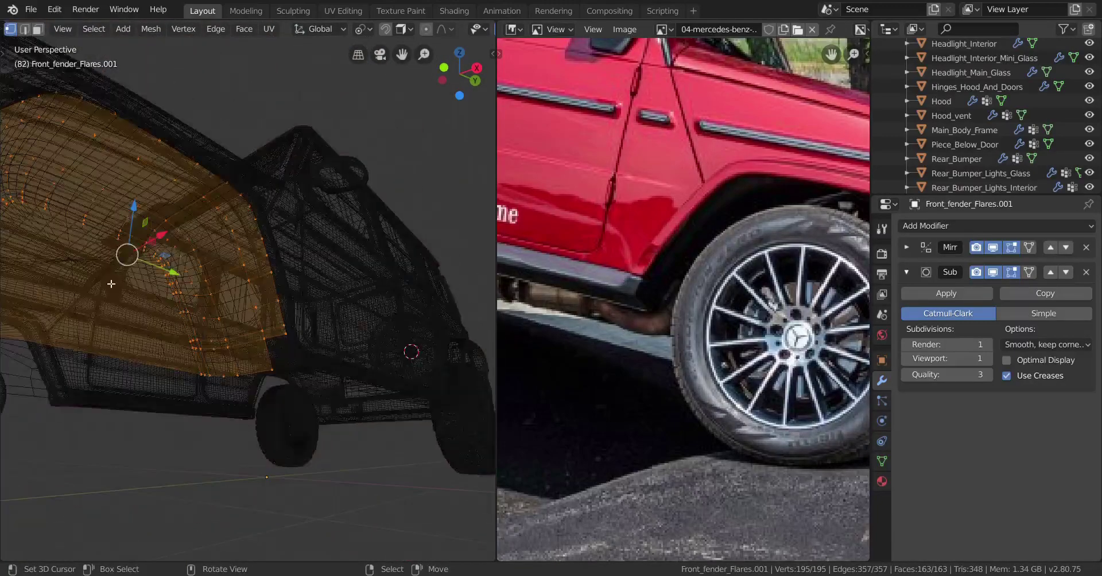
pyautogui.moveTo(102, 286); pyautogui.dragTo(155, 351, button='middle')
pyautogui.scroll(4, 258, 342)
pyautogui.moveTo(368, 335)
pyautogui.mouseDown(button='middle')
pyautogui.moveTo(283, 325)
pyautogui.moveTo(342, 322)
pyautogui.moveTo(206, 337)
pyautogui.moveTo(362, 332)
pyautogui.mouseUp(button='middle')
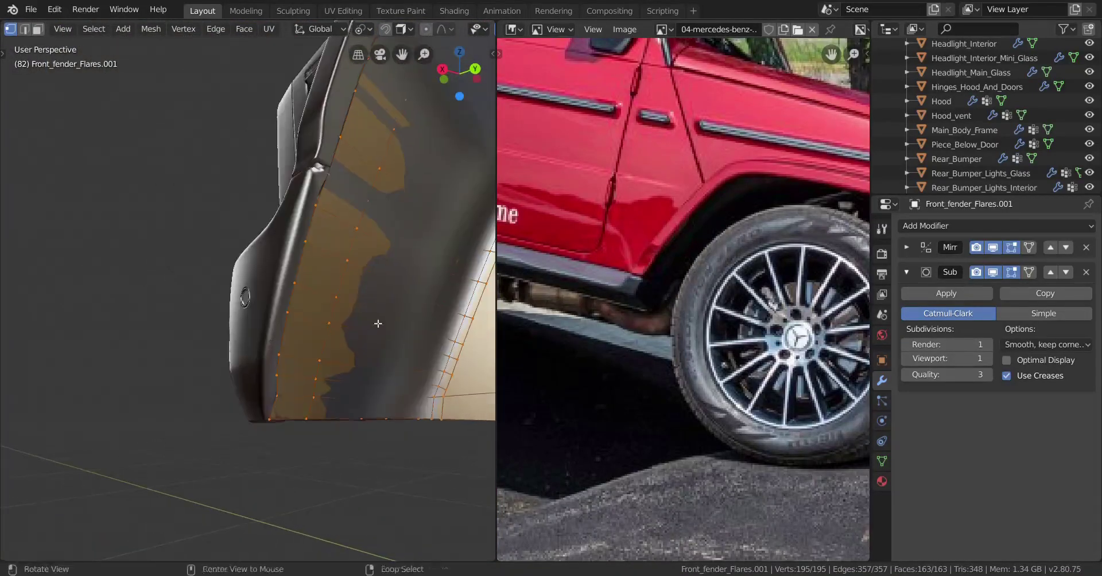
pyautogui.keyDown('alt'); pyautogui.click(362, 332); pyautogui.keyUp('alt')
pyautogui.press('x')
pyautogui.click(463, 305)
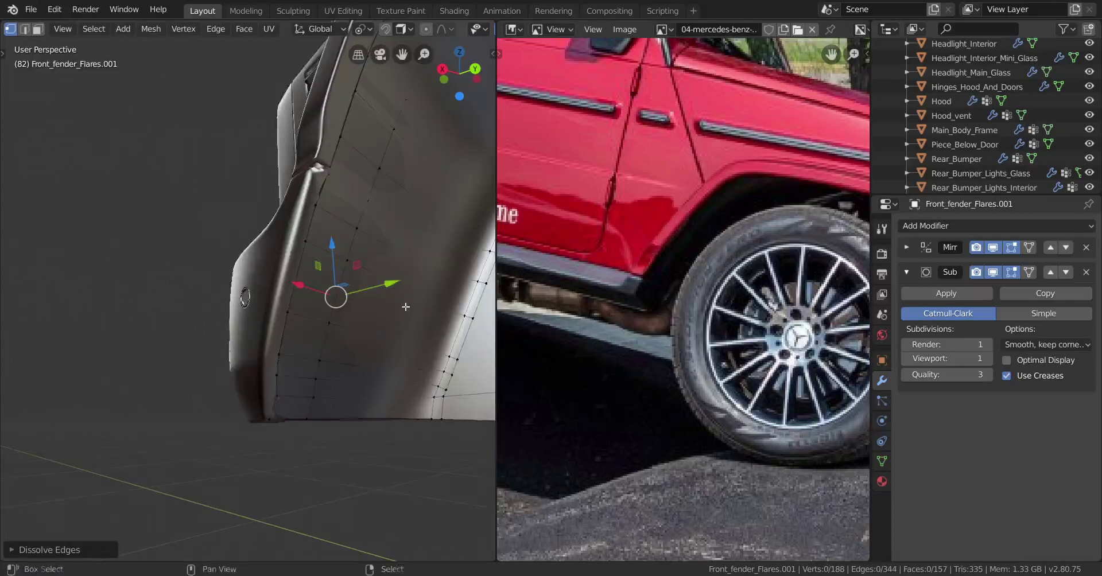
# Step: Dissolve two more redundant edge loops running across the front fender liner's curved wall
pyautogui.keyDown('shift'); pyautogui.moveTo(417, 292); pyautogui.dragTo(358, 306, button='middle'); pyautogui.keyUp('shift')
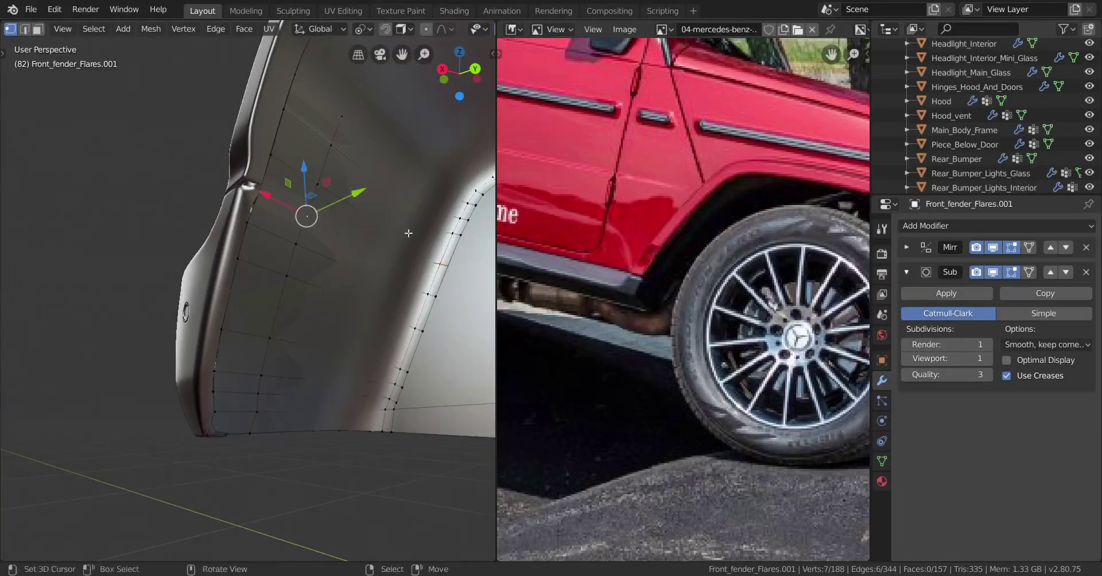
pyautogui.hotkey('ctrl', 'x')
pyautogui.moveTo(408, 233); pyautogui.dragTo(364, 229, button='middle')
pyautogui.press('a')
pyautogui.click(120, 228)
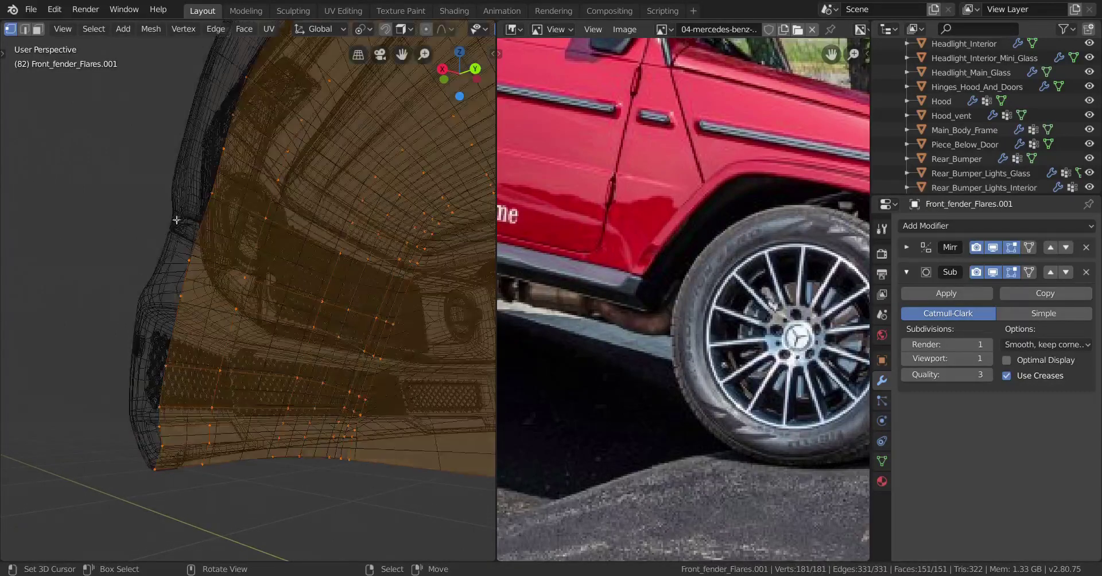
pyautogui.keyDown('alt'); pyautogui.click(373, 202); pyautogui.keyUp('alt')
pyautogui.press('x')
pyautogui.click(381, 205)
# Step: Examine the simplified front fender liner's topology and shading in wireframe and solid view
pyautogui.press('a')
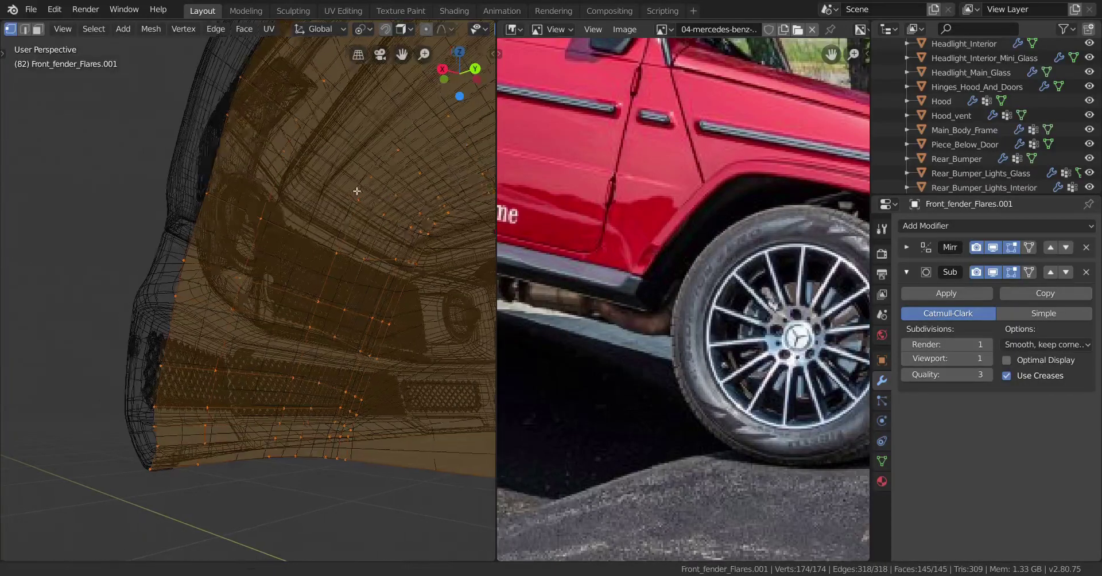
pyautogui.moveTo(356, 191)
pyautogui.keyDown('shift'); pyautogui.mouseDown(button='middle')
pyautogui.moveTo(341, 191)
pyautogui.moveTo(352, 212)
pyautogui.moveTo(241, 221)
pyautogui.moveTo(227, 240)
pyautogui.moveTo(287, 233)
pyautogui.moveTo(275, 212)
pyautogui.moveTo(270, 249)
pyautogui.moveTo(288, 258)
pyautogui.moveTo(303, 250)
pyautogui.moveTo(224, 243)
pyautogui.moveTo(257, 216)
pyautogui.mouseUp(button='middle'); pyautogui.keyUp('shift')
pyautogui.click(438, 181)
pyautogui.scroll(-4, 325, 220)
pyautogui.hotkey('alt', 'a')
pyautogui.press('Tab')
pyautogui.press('a')
pyautogui.press('a')
pyautogui.scroll(-5, 269, 249)
pyautogui.scroll(4, 257, 218)
pyautogui.keyDown('shift'); pyautogui.moveTo(339, 316); pyautogui.dragTo(249, 274, button='middle'); pyautogui.keyUp('shift')
# Step: Add supporting loop cuts along the liner's outer edge and around its notched lower corner
pyautogui.press('Tab')
pyautogui.hotkey('ctrl', 'r')
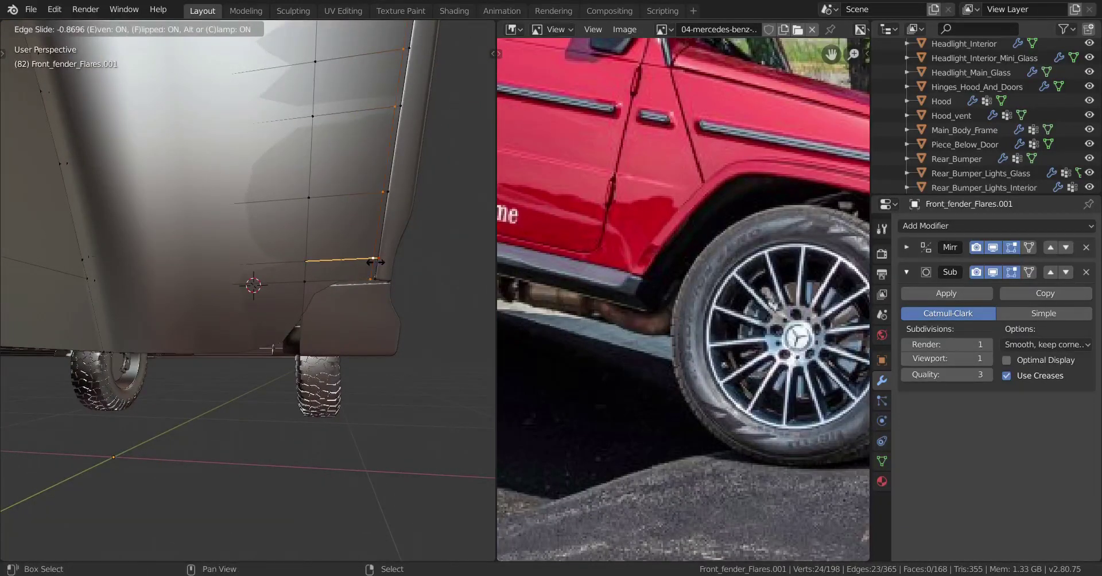
pyautogui.click(340, 251)
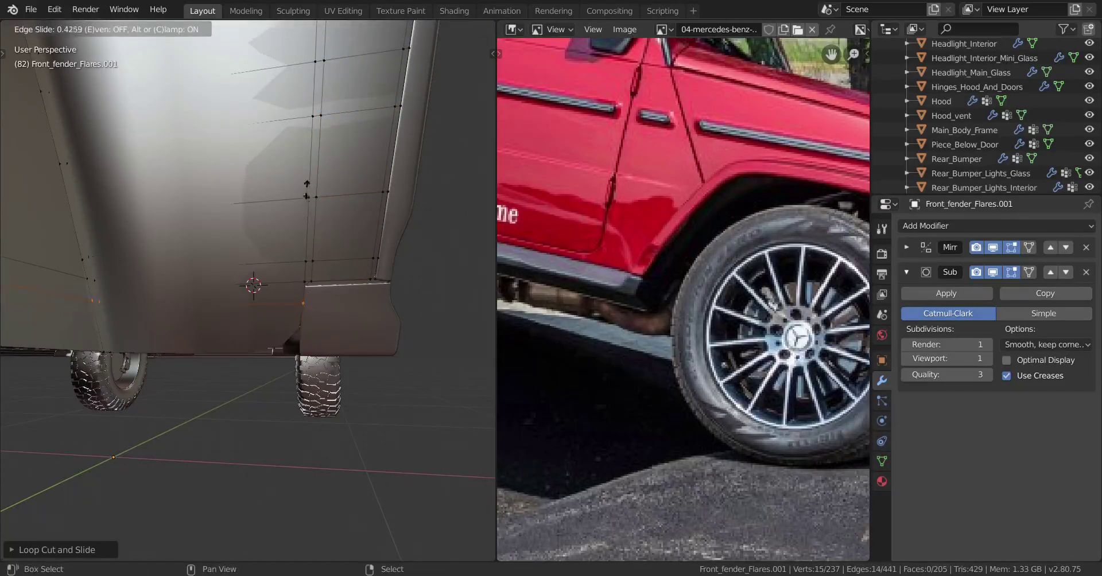
pyautogui.click(271, 348)
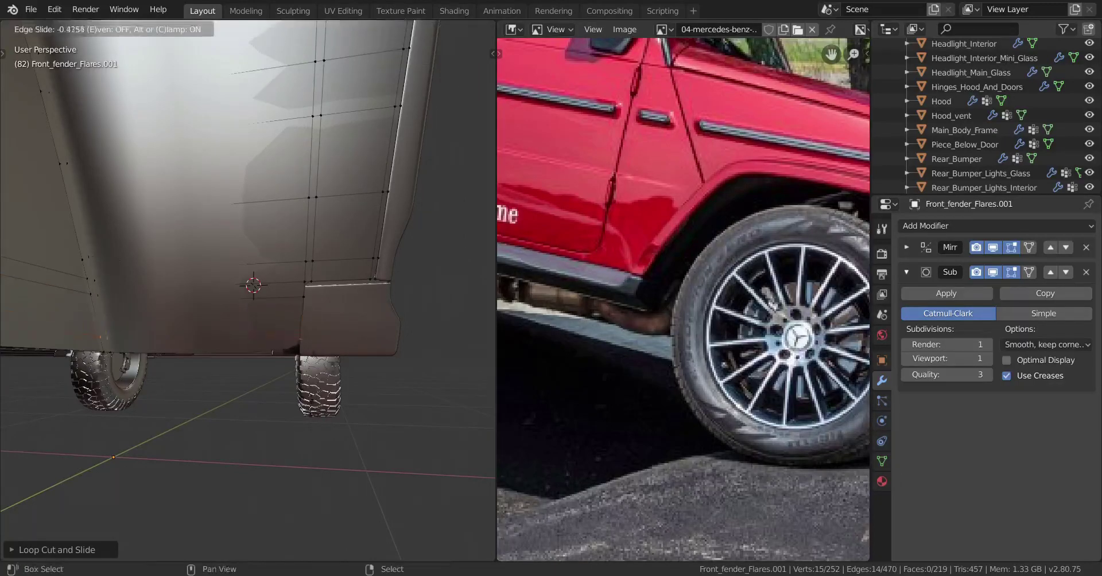
# Step: Edge-slide the last added loop near the liner's lower edge and return to Object Mode
pyautogui.moveTo(262, 410); pyautogui.dragTo(299, 350, button='middle')
pyautogui.press('Tab')
pyautogui.press('Tab')
pyautogui.press('g')
pyautogui.press('g')
pyautogui.click(217, 352)
pyautogui.press('Tab')
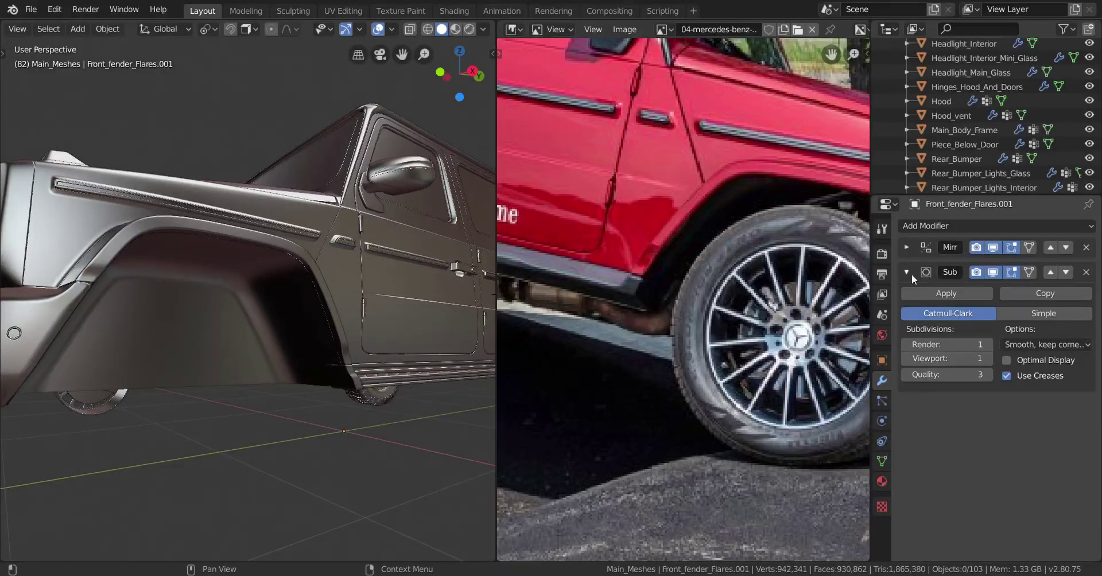
# Step: Collapse the Subdivision modifier's settings and add a Solidify modifier to the front fender liner
pyautogui.click(910, 273)
pyautogui.click(941, 226)
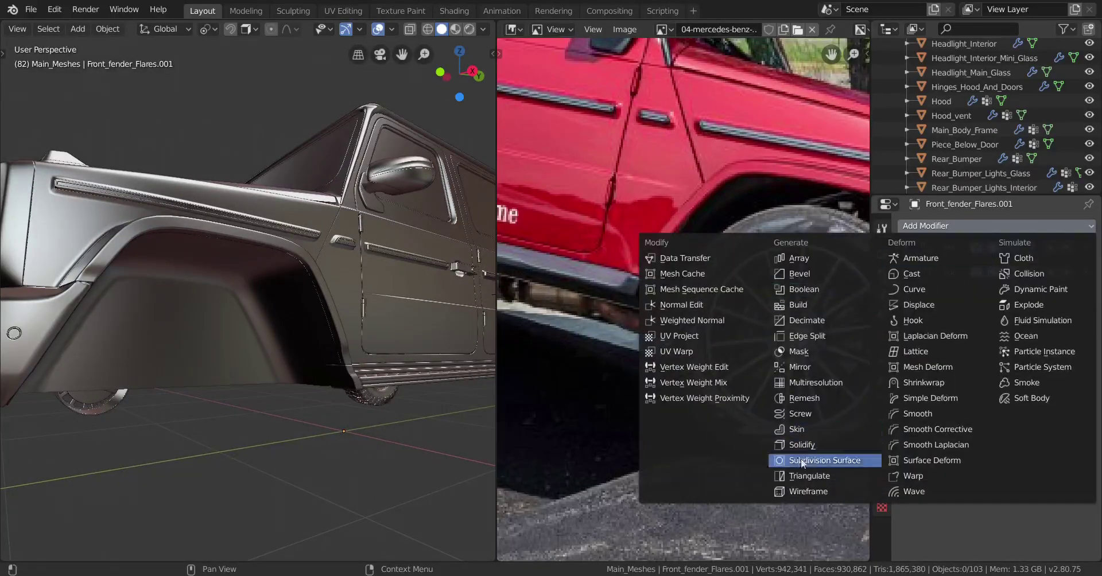
pyautogui.click(809, 446)
# Step: Examine the solidified front fender liner in wireframe and solid shading, including its notched lower corner
pyautogui.moveTo(436, 430)
pyautogui.mouseDown(button='middle')
pyautogui.moveTo(344, 429)
pyautogui.moveTo(302, 285)
pyautogui.moveTo(318, 285)
pyautogui.moveTo(314, 324)
pyautogui.mouseUp(button='middle')
pyautogui.press('z')
pyautogui.click(251, 331)
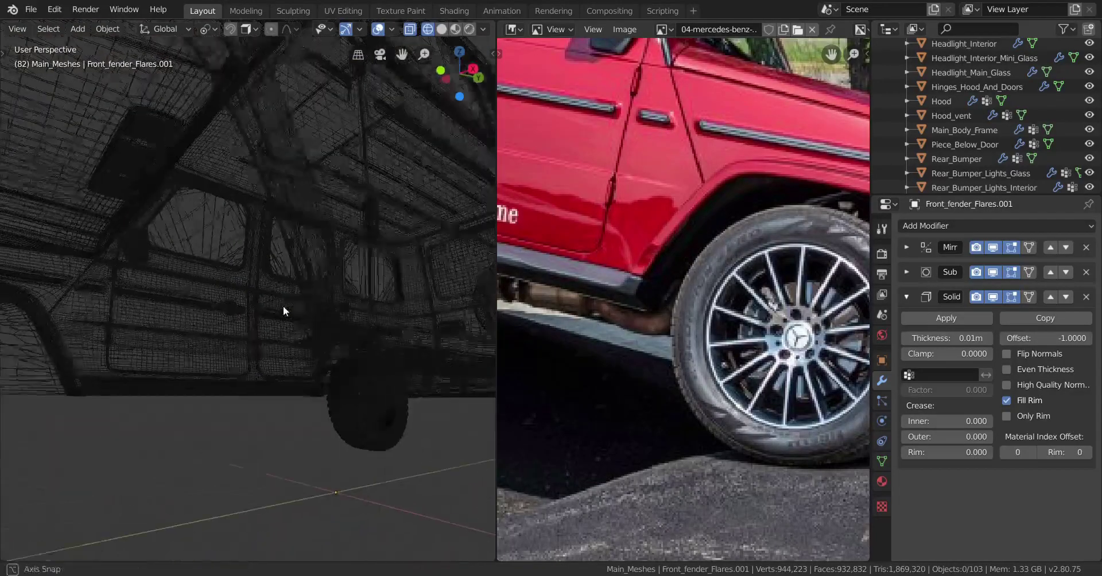
pyautogui.click(190, 323)
pyautogui.click(240, 392)
pyautogui.moveTo(240, 391)
pyautogui.mouseDown(button='middle')
pyautogui.moveTo(235, 425)
pyautogui.moveTo(194, 353)
pyautogui.moveTo(175, 350)
pyautogui.moveTo(287, 341)
pyautogui.moveTo(312, 354)
pyautogui.moveTo(322, 346)
pyautogui.mouseUp(button='middle')
pyautogui.click(194, 349)
pyautogui.press('z')
pyautogui.click(333, 340)
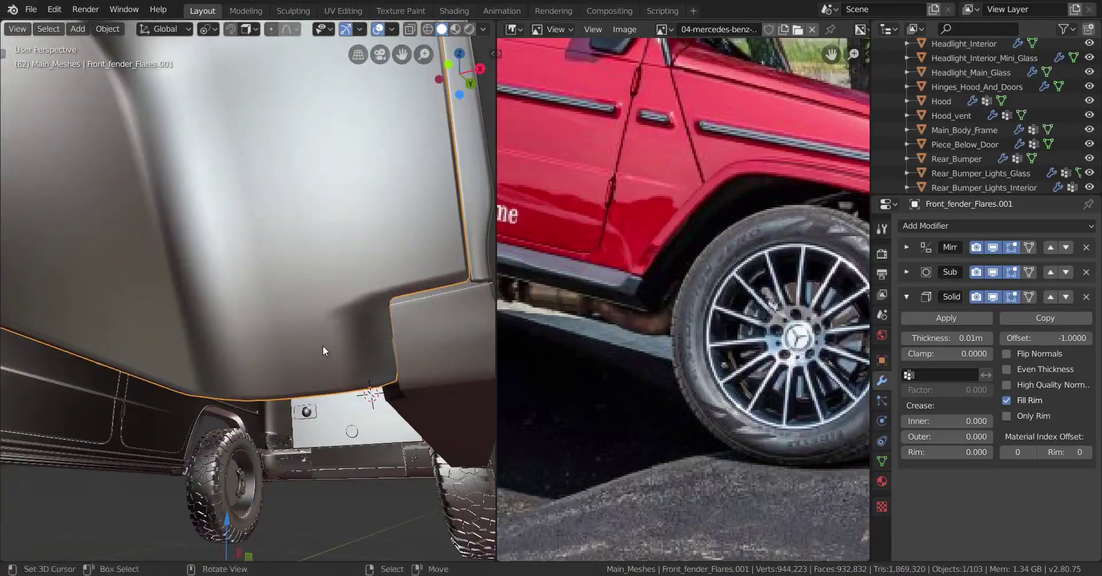
# Step: Add another loop cut along the liner and slide it against the existing loops beside the notched corner
pyautogui.press('Tab')
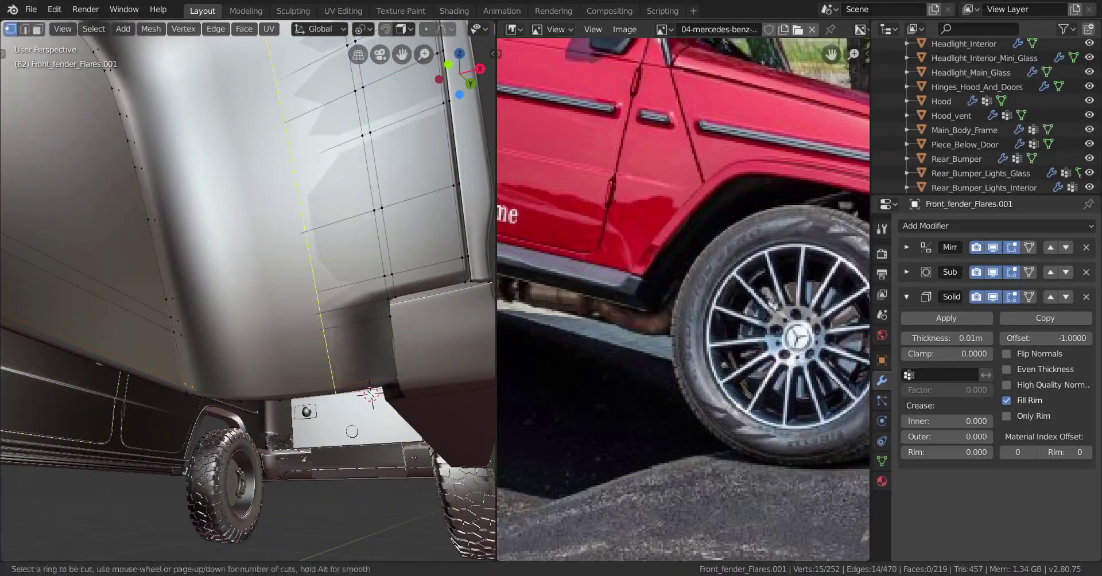
pyautogui.click(345, 322)
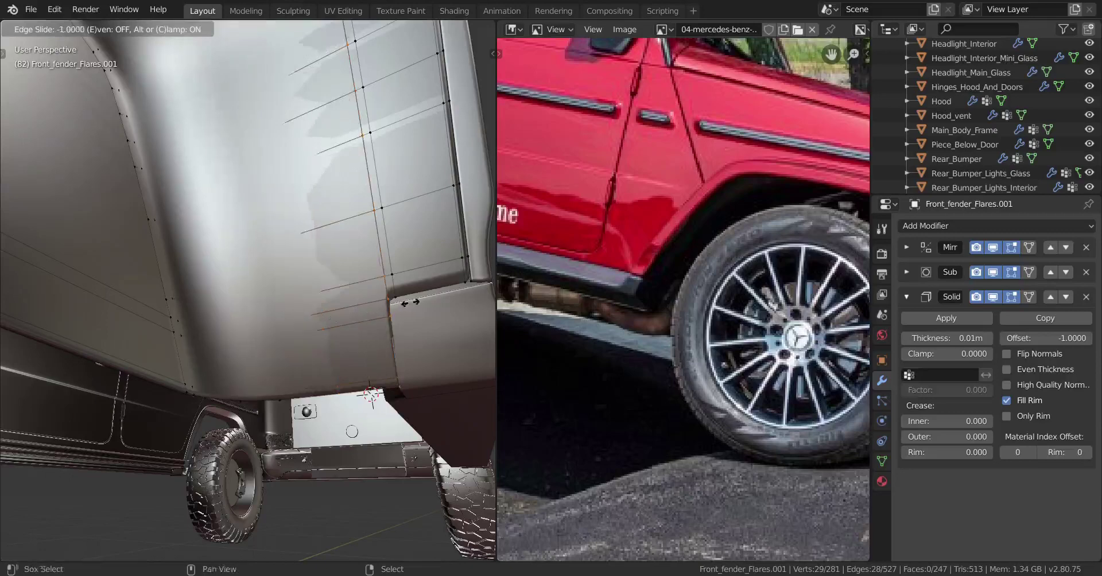
pyautogui.click(247, 272)
# Step: Apply the liner's rotation and scale, and set the Solidify thickness to 0.005 m
pyautogui.hotkey('shift', 'z')
pyautogui.moveTo(252, 281); pyautogui.dragTo(224, 345, button='middle')
pyautogui.press('Tab')
pyautogui.hotkey('ctrl', 'a')
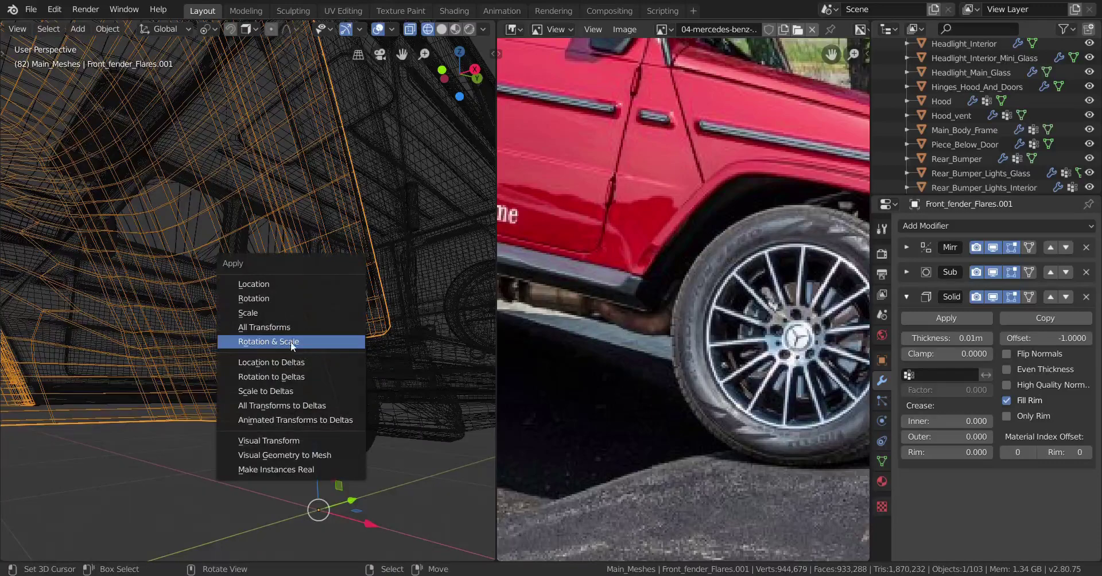
pyautogui.click(290, 342)
pyautogui.moveTo(322, 345); pyautogui.dragTo(349, 353, button='middle')
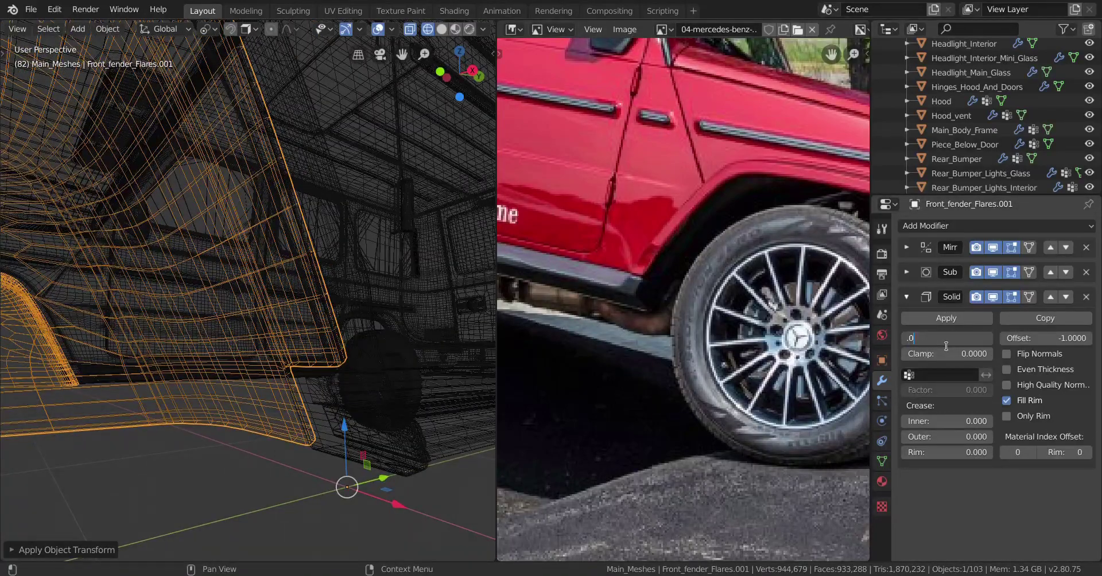
pyautogui.press('Return')
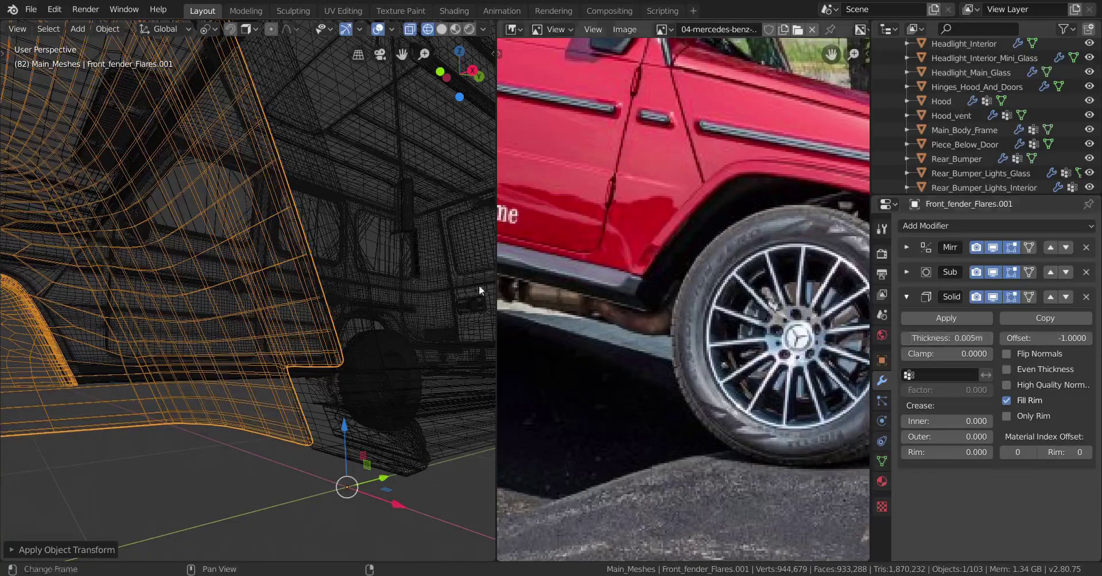
# Step: Return to solid shading with nothing selected, unhide the wheel parts and save the file
pyautogui.hotkey('shift', 'z')
pyautogui.moveTo(356, 261); pyautogui.dragTo(194, 342, button='middle')
pyautogui.scroll(-4, 287, 269)
pyautogui.hotkey('alt', 'a')
pyautogui.scroll(-5, 368, 287)
pyautogui.scroll(2, 294, 394)
pyautogui.scroll(-5, 180, 360)
pyautogui.scroll(3, 239, 341)
pyautogui.scroll(3, 240, 345)
pyautogui.scroll(3, 201, 348)
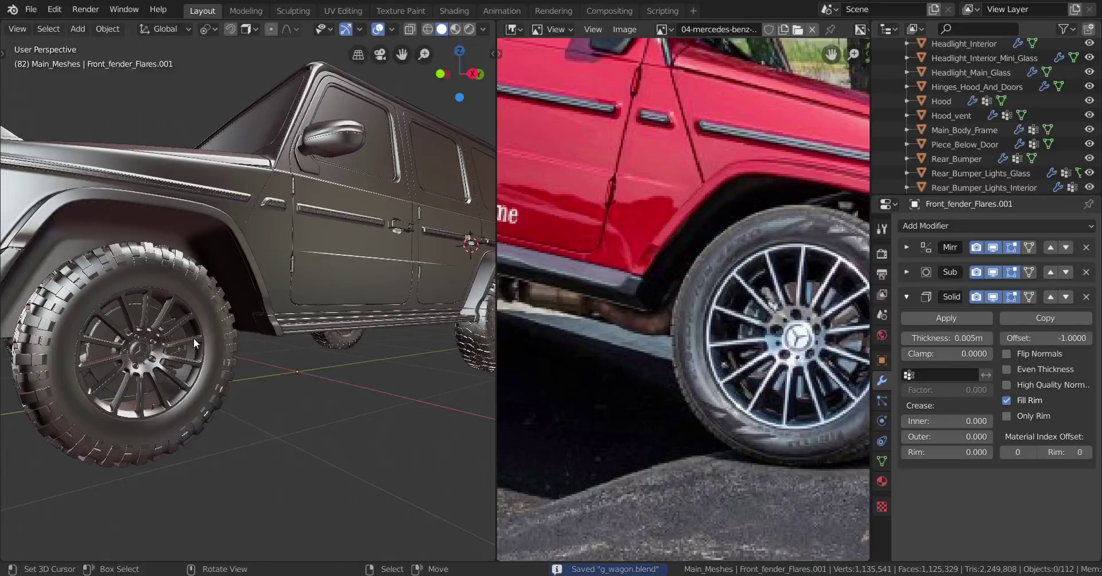
# Step: Hide the rear tire to expose the rear wheel arch, and save the file
pyautogui.scroll(-5, 589, 247)
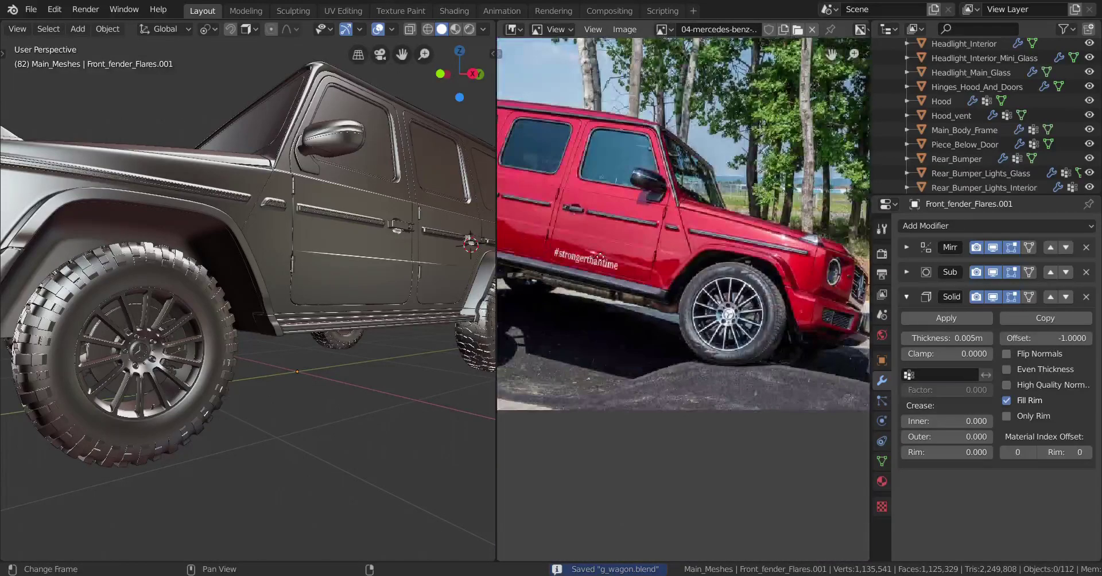
pyautogui.scroll(2, 712, 332)
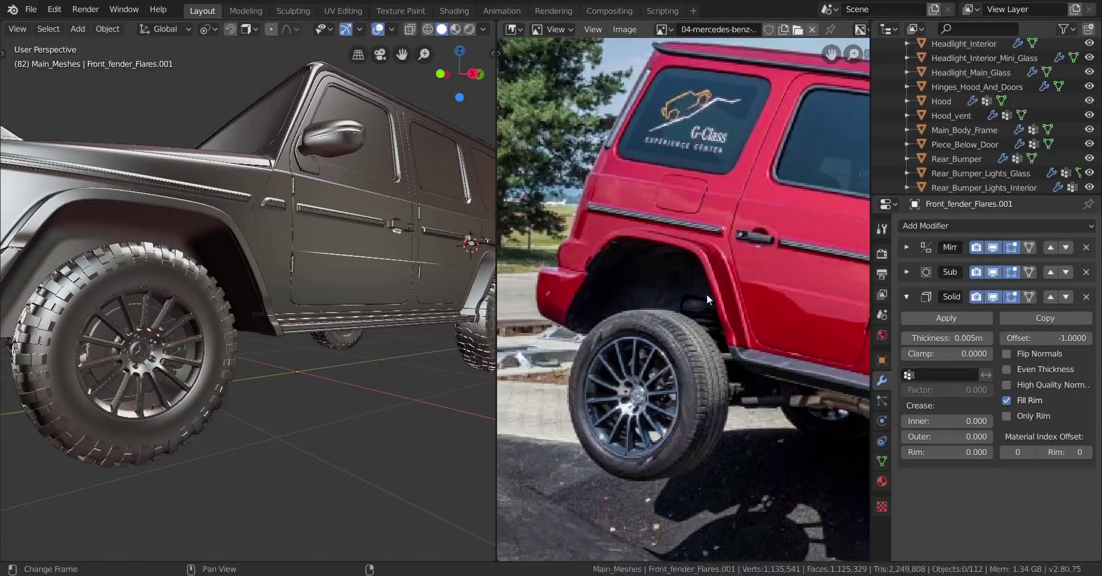
pyautogui.scroll(-6, 137, 377)
pyautogui.moveTo(179, 383); pyautogui.dragTo(142, 394, button='middle')
pyautogui.keyDown('shift'); pyautogui.moveTo(318, 316); pyautogui.dragTo(109, 354, button='middle'); pyautogui.keyUp('shift')
pyautogui.scroll(4, 109, 354)
pyautogui.moveTo(268, 355); pyautogui.dragTo(274, 329, button='middle')
pyautogui.scroll(4, 268, 354)
pyautogui.click(274, 328)
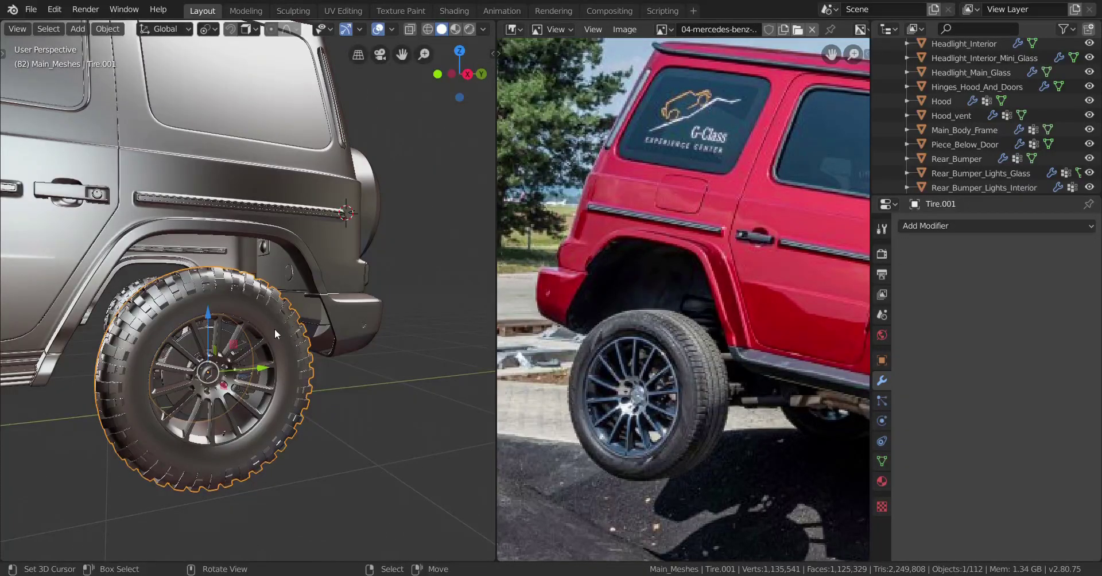
pyautogui.press('h')
pyautogui.moveTo(274, 329); pyautogui.dragTo(277, 288, button='middle')
pyautogui.hotkey('ctrl', 's')
# Step: Add a lengthwise loop cut to the wide inner face of Rear_Fender_Flares and slide it towards the inner edge
pyautogui.scroll(3, 281, 312)
pyautogui.rightClick(335, 264)
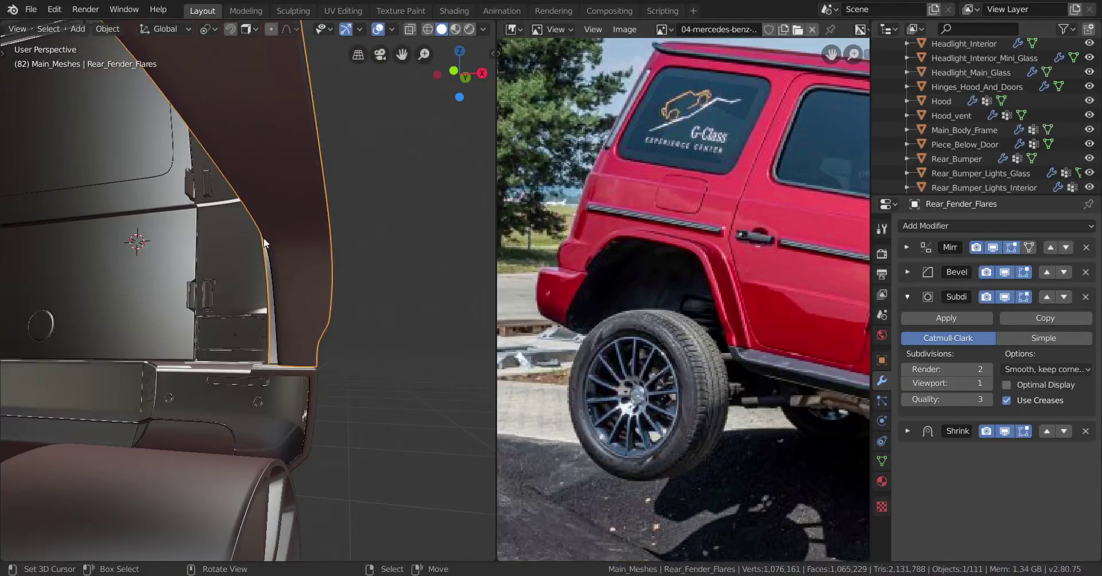
pyautogui.press('Tab')
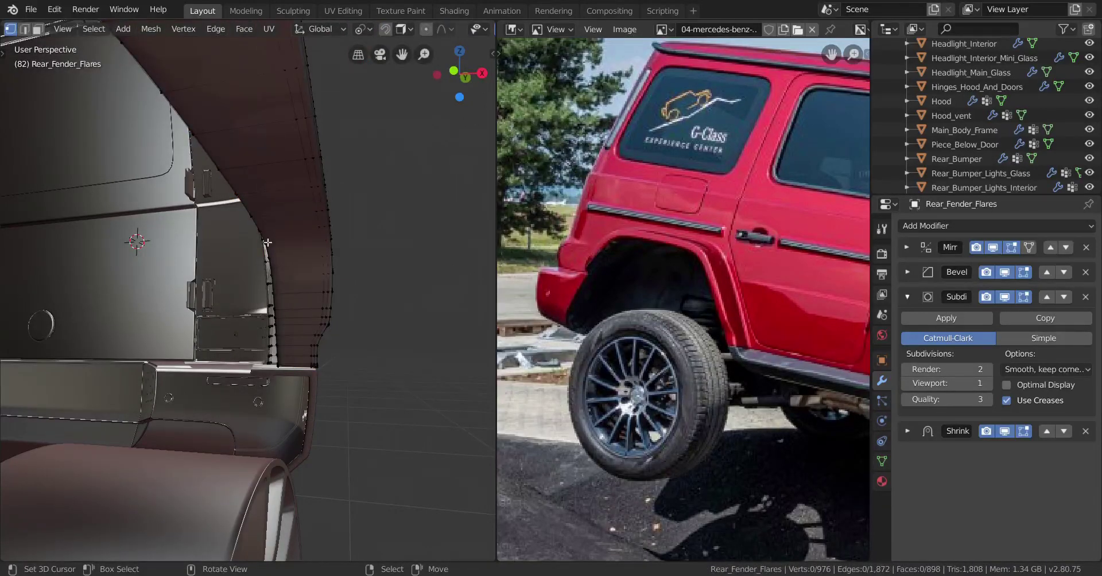
pyautogui.moveTo(218, 261); pyautogui.dragTo(269, 259, button='middle')
pyautogui.moveTo(144, 288); pyautogui.dragTo(223, 350, button='middle')
pyautogui.scroll(4, 199, 337)
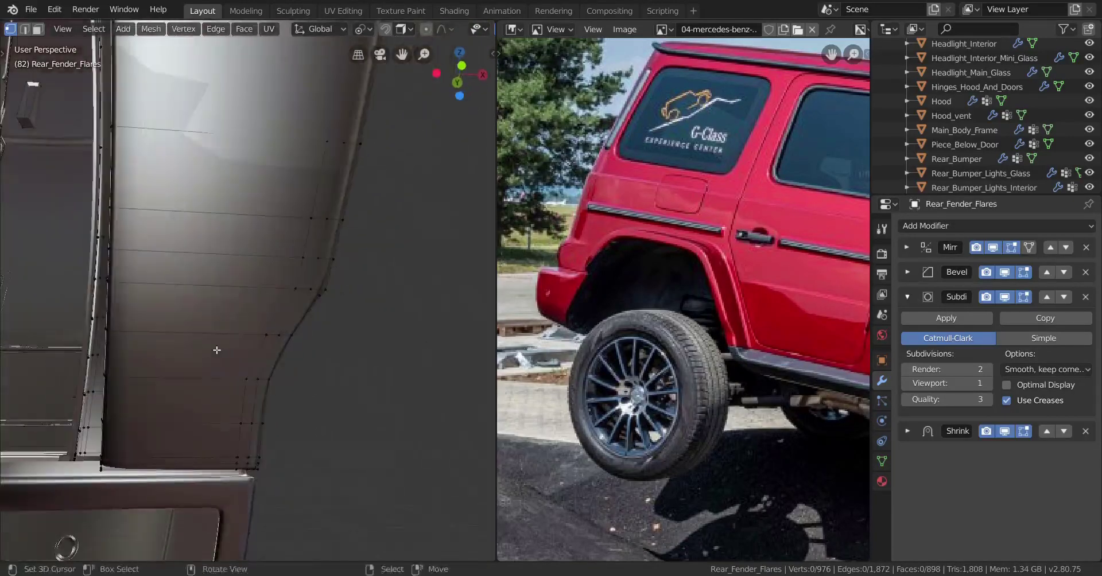
pyautogui.click(187, 329)
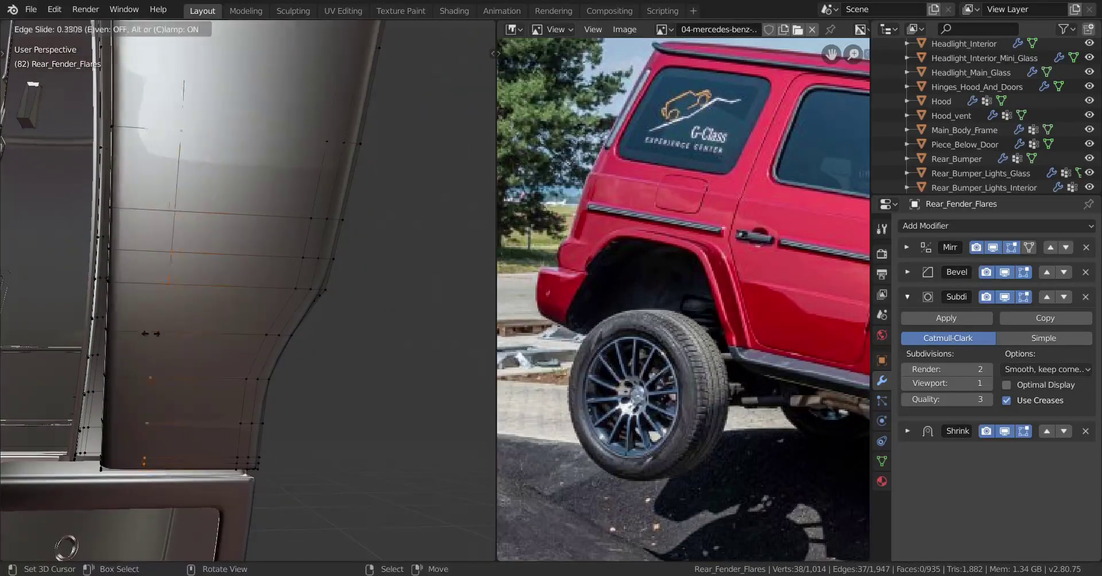
pyautogui.click(111, 356)
# Step: Select the linked narrow strip of the rear fender flare and move it about 0.047 m outward along global X
pyautogui.moveTo(111, 357); pyautogui.dragTo(105, 250, button='middle')
pyautogui.scroll(-5, 198, 330)
pyautogui.scroll(-4, 226, 180)
pyautogui.press('h')
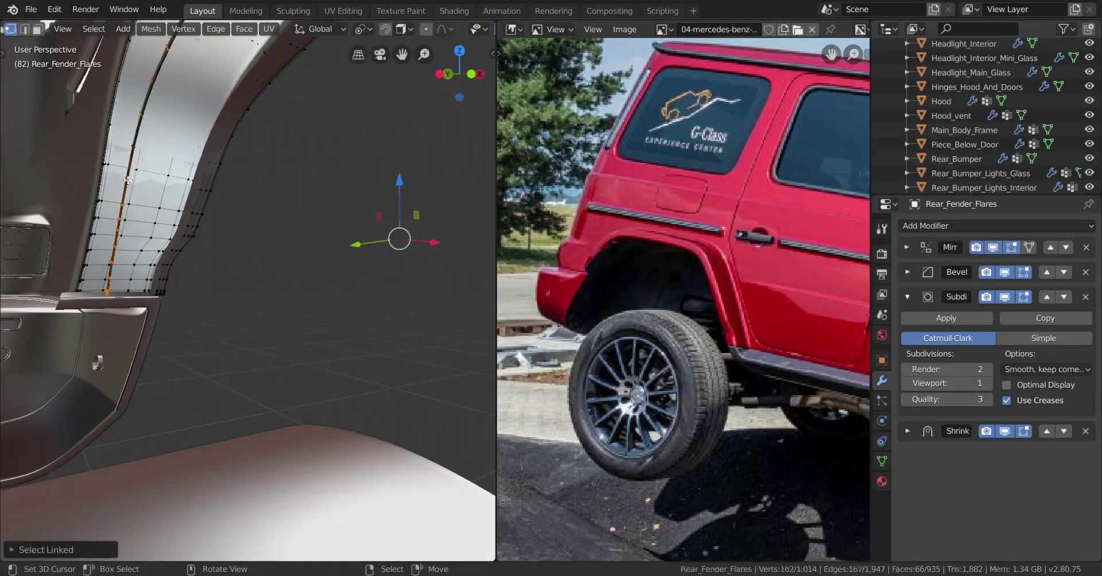
pyautogui.hotkey('alt', 'h')
pyautogui.moveTo(148, 202); pyautogui.dragTo(133, 228, button='middle')
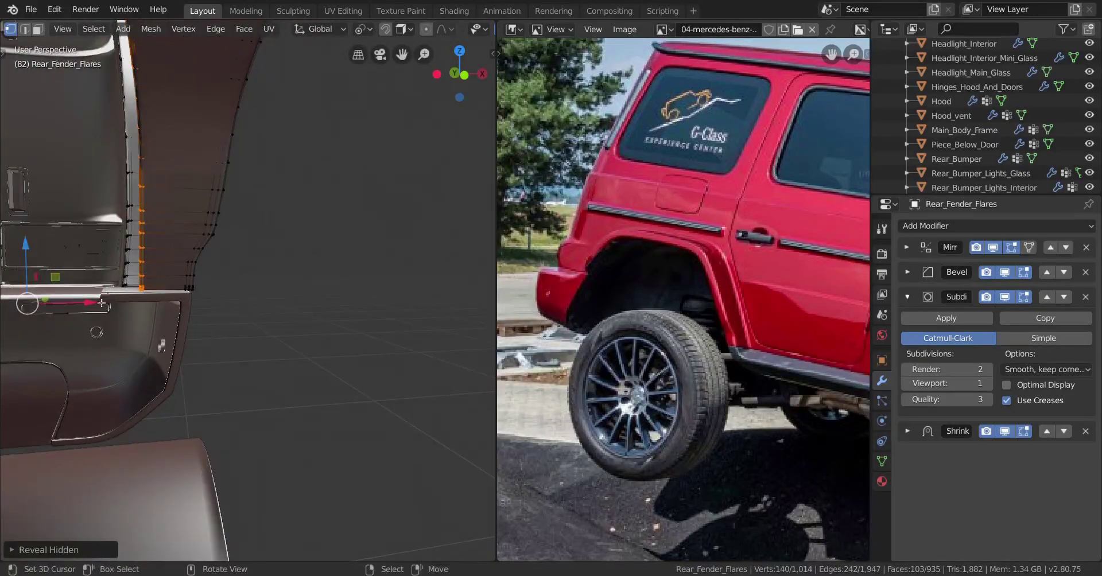
pyautogui.moveTo(107, 297); pyautogui.dragTo(167, 301)
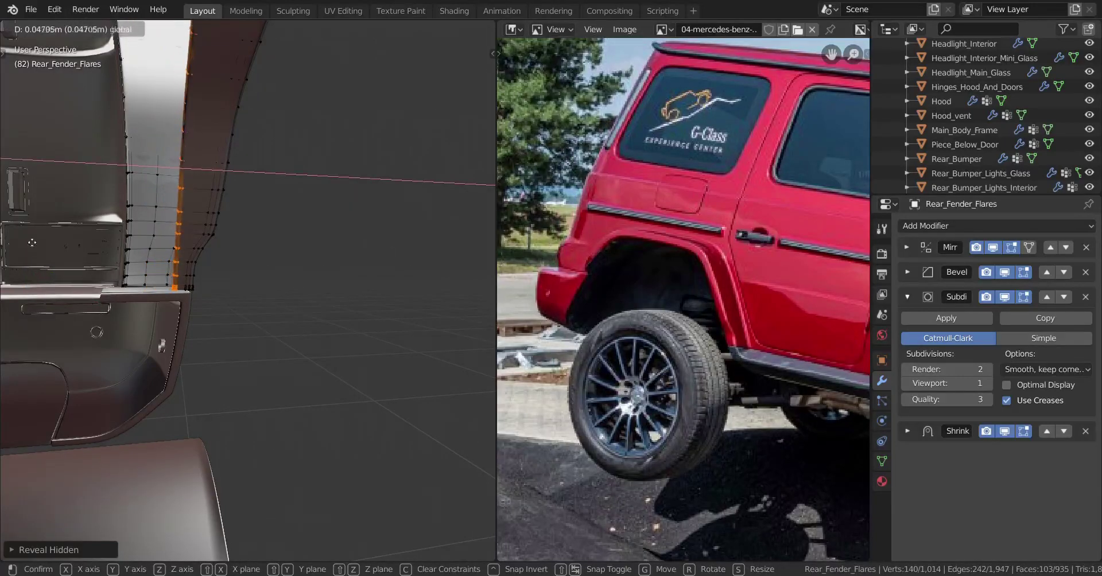
pyautogui.moveTo(128, 221); pyautogui.dragTo(139, 222)
# Step: Fine-tune the selected strip's position on the rear fender flare along global X
pyautogui.moveTo(184, 247); pyautogui.dragTo(445, 347, button='middle')
pyautogui.scroll(2, 463, 346)
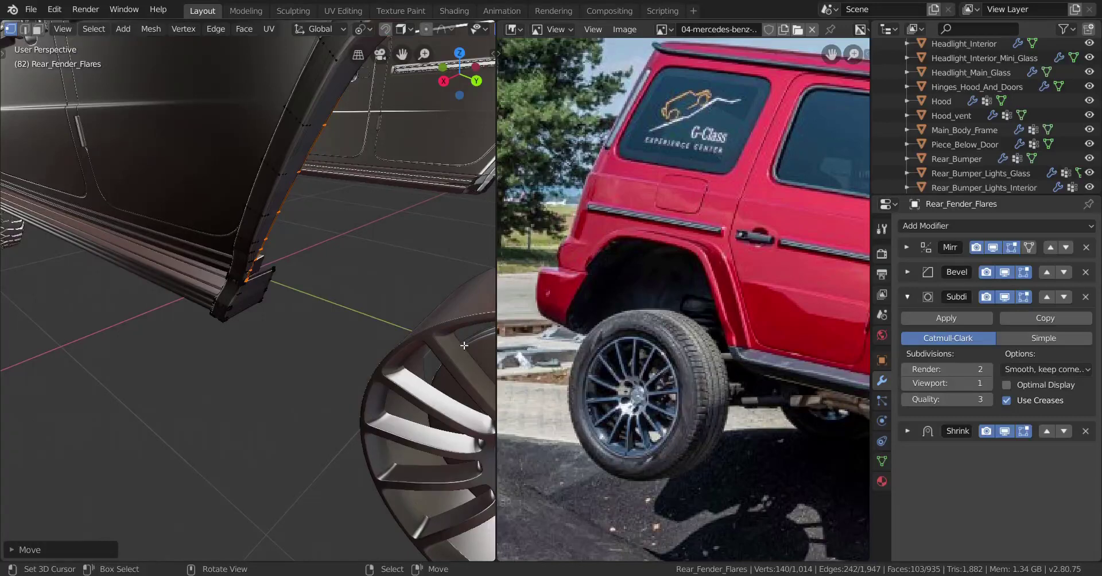
pyautogui.moveTo(580, 367)
pyautogui.mouseDown(button='middle')
pyautogui.moveTo(524, 361)
pyautogui.moveTo(563, 367)
pyautogui.mouseUp(button='middle')
pyautogui.moveTo(2, 379); pyautogui.dragTo(401, 395, button='middle')
pyautogui.press('g')
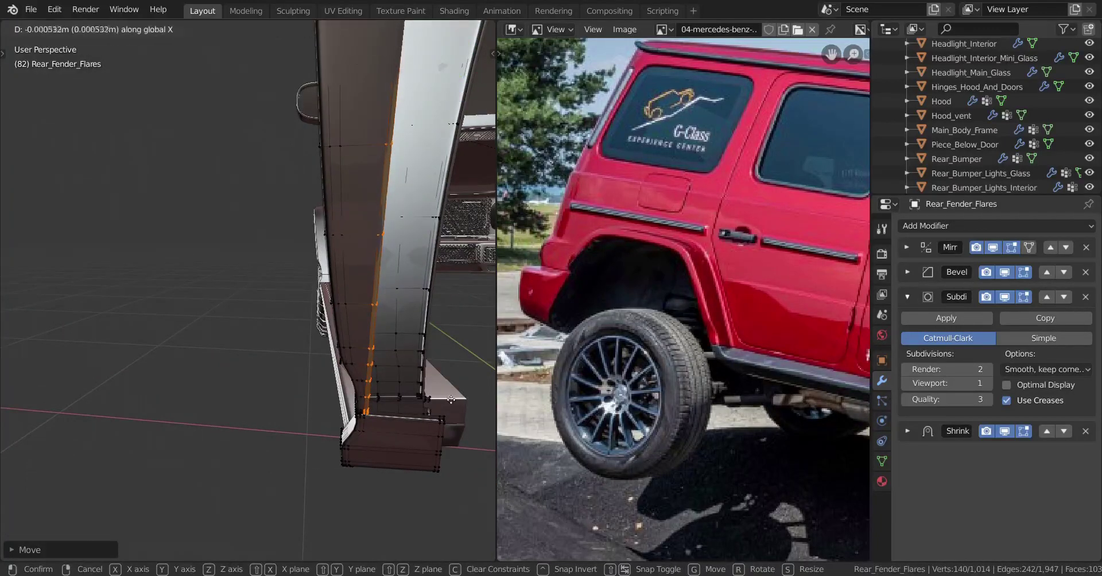
pyautogui.click(411, 394)
# Step: Return to Object Mode to check the adjusted rear fender flare, and save the file
pyautogui.moveTo(410, 393); pyautogui.dragTo(285, 319, button='middle')
pyautogui.press('Tab')
pyautogui.press('a')
pyautogui.press('a')
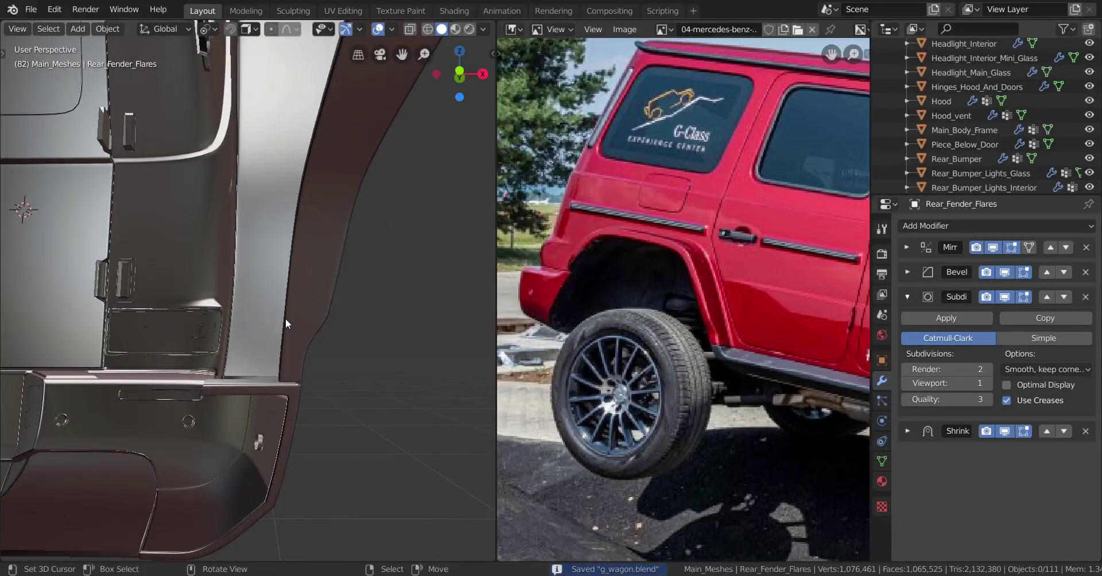
pyautogui.moveTo(285, 318); pyautogui.dragTo(361, 347, button='middle')
pyautogui.hotkey('ctrl', 's')
# Step: Duplicate the inner edge loop of Rear_Fender_Flares and separate it into its own object, then return to Object Mode
pyautogui.press('Tab')
pyautogui.scroll(2, 361, 348)
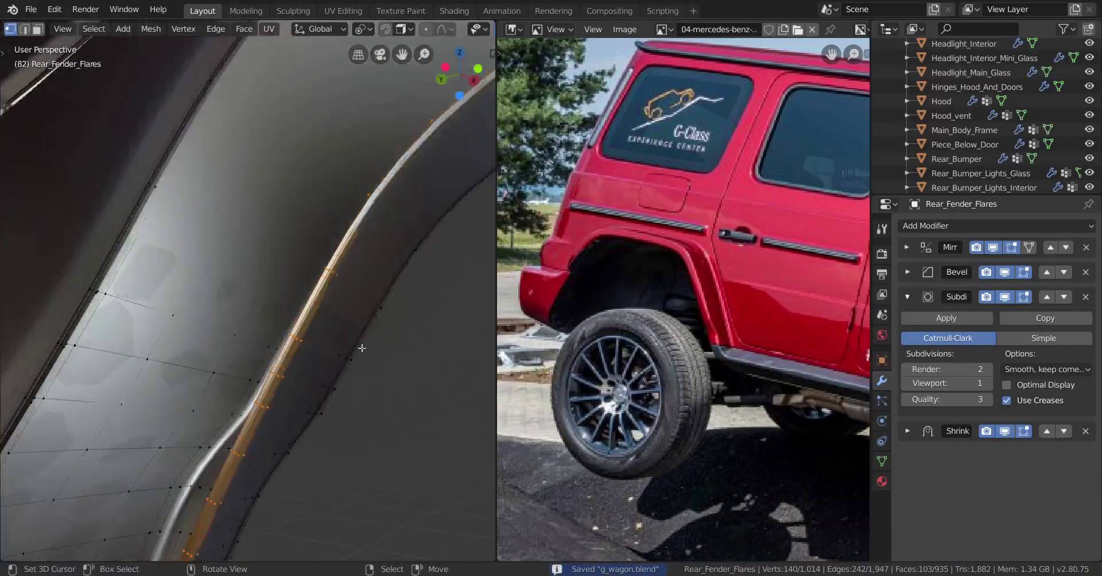
pyautogui.keyDown('alt'); pyautogui.click(305, 327); pyautogui.keyUp('alt')
pyautogui.moveTo(304, 327); pyautogui.dragTo(388, 233, button='middle')
pyautogui.moveTo(354, 266); pyautogui.dragTo(256, 326, button='middle')
pyautogui.scroll(-6, 137, 344)
pyautogui.scroll(2, 257, 327)
pyautogui.rightClick(305, 376)
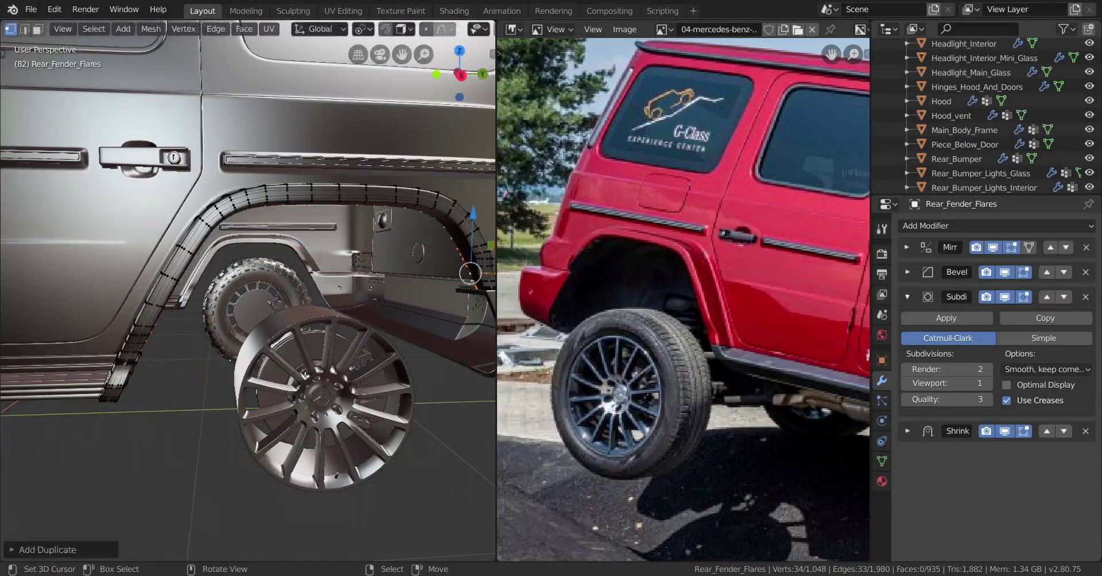
pyautogui.press('p')
pyautogui.click(317, 297)
pyautogui.press('Tab')
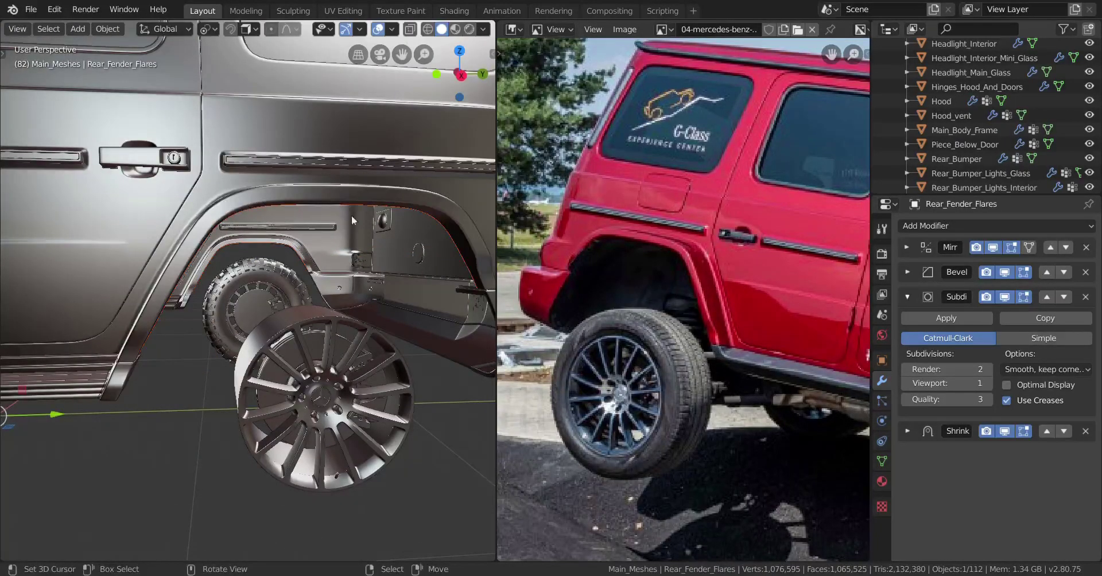
# Step: Open the separated Rear_Fender_Flares.001 edge strip in Edit Mode and display the scene in wireframe shading
pyautogui.moveTo(317, 297); pyautogui.dragTo(173, 303, button='middle')
pyautogui.scroll(4, 236, 278)
pyautogui.moveTo(236, 278); pyautogui.dragTo(268, 243, button='middle')
pyautogui.click(254, 221)
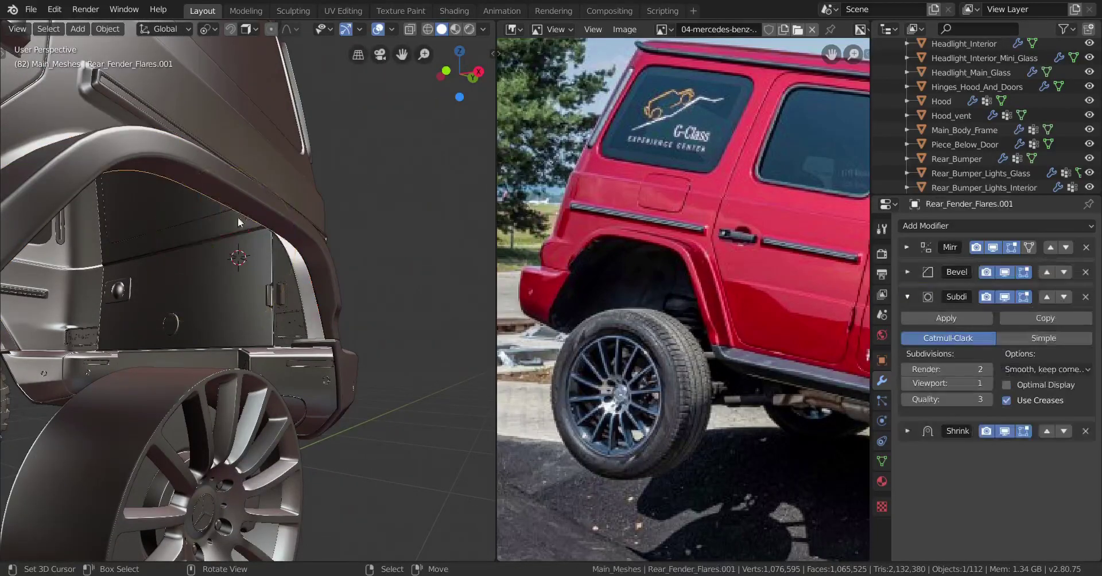
pyautogui.press('Tab')
pyautogui.moveTo(238, 217); pyautogui.dragTo(277, 314, button='middle')
pyautogui.press('z')
pyautogui.click(43, 325)
# Step: Remove the surplus vertices near the rear lower end of the Rear_Fender_Flares.001 strip beside the bumper
pyautogui.moveTo(43, 326)
pyautogui.mouseDown(button='middle')
pyautogui.moveTo(250, 329)
pyautogui.moveTo(231, 319)
pyautogui.mouseUp(button='middle')
pyautogui.keyDown('shift'); pyautogui.rightClick(247, 312); pyautogui.keyUp('shift')
pyautogui.press('x')
pyautogui.click(323, 295)
pyautogui.press('a')
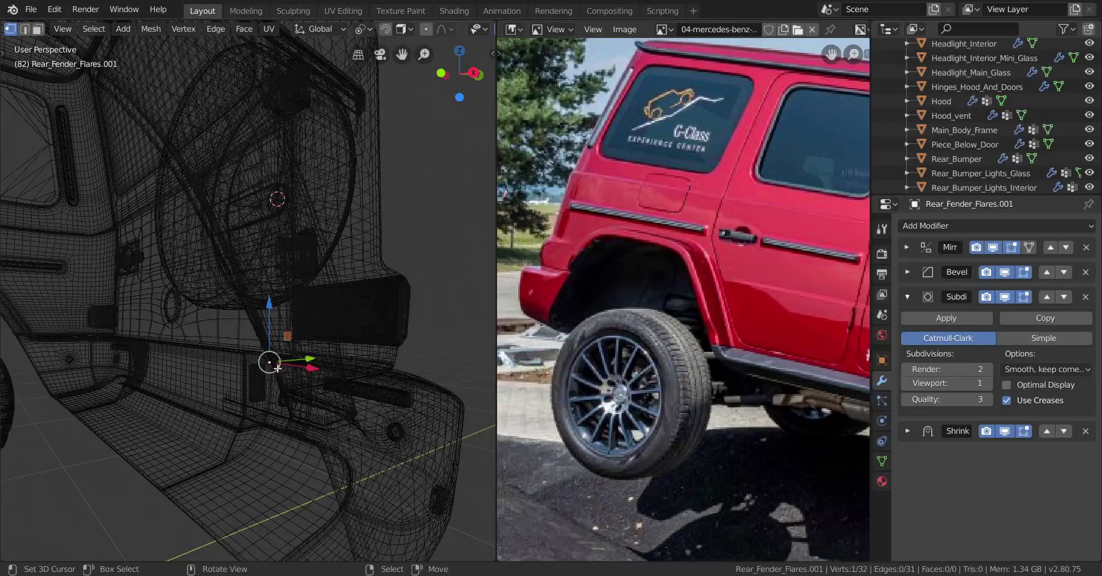
pyautogui.press('x')
pyautogui.click(271, 362)
pyautogui.press('a')
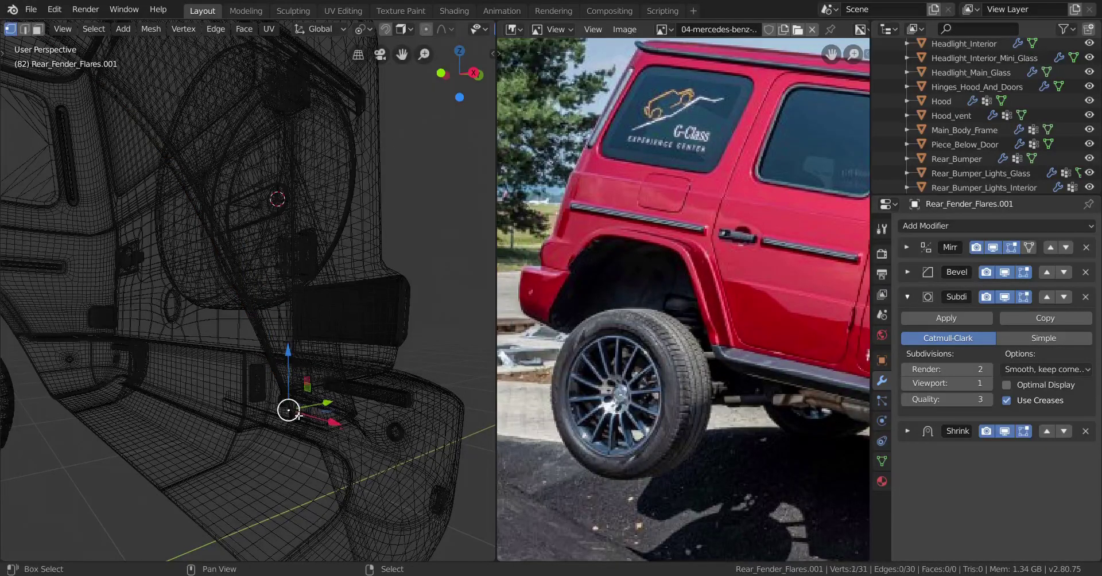
pyautogui.press('x')
pyautogui.click(387, 391)
pyautogui.press('a')
pyautogui.moveTo(388, 392); pyautogui.dragTo(224, 294, button='middle')
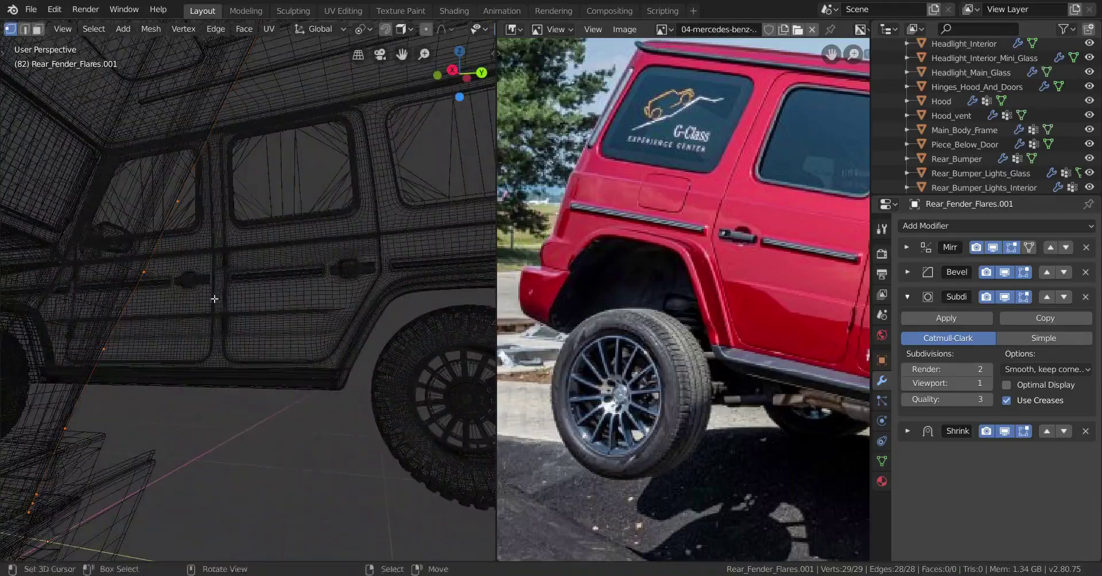
# Step: Dissolve two more surplus vertices along the wheel arch edge strip to simplify its outline
pyautogui.press('x')
pyautogui.click(245, 382)
pyautogui.press('a')
pyautogui.moveTo(245, 382); pyautogui.dragTo(219, 345, button='middle')
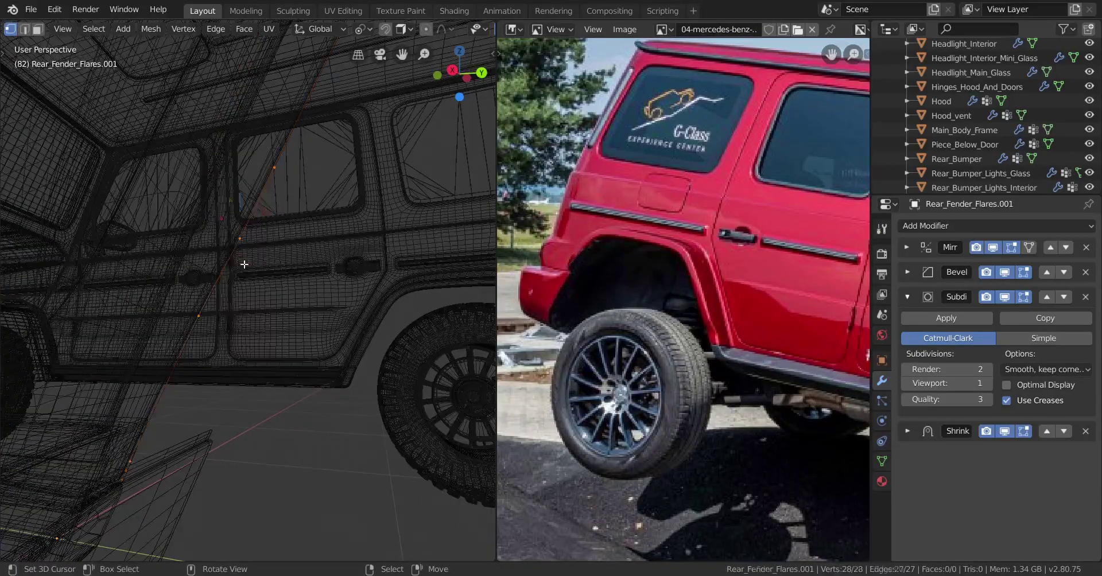
pyautogui.rightClick(244, 264)
pyautogui.press('x')
pyautogui.click(244, 265)
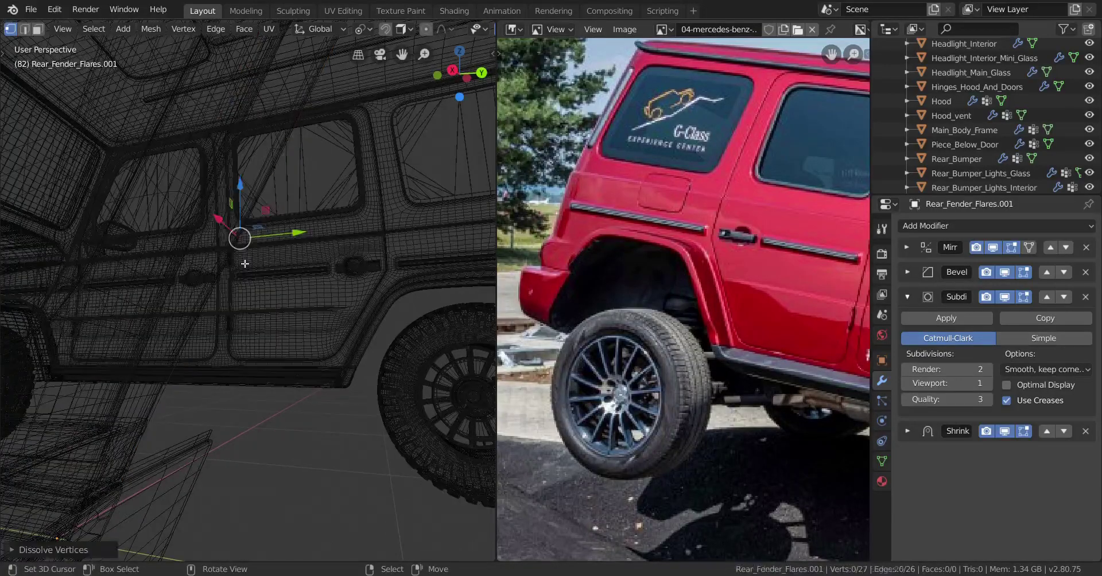
pyautogui.press('a')
pyautogui.scroll(-2, 245, 263)
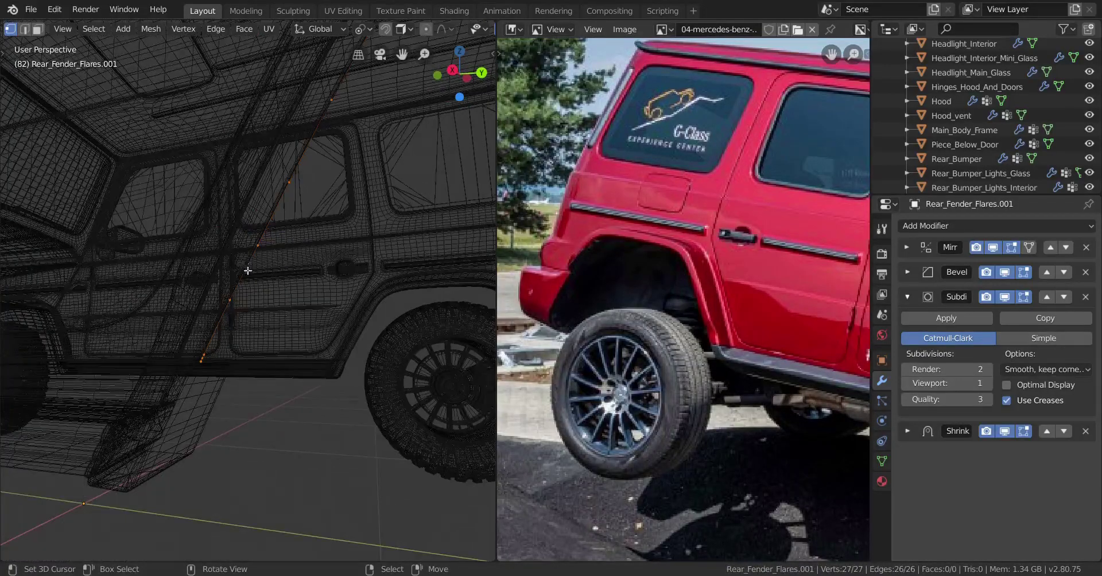
# Step: Dissolve the last two unneeded vertices on the edge strip and return to solid shading
pyautogui.moveTo(248, 270); pyautogui.dragTo(283, 289, button='middle')
pyautogui.press('x')
pyautogui.click(414, 189)
pyautogui.press('a')
pyautogui.moveTo(413, 190)
pyautogui.mouseDown(button='middle')
pyautogui.moveTo(422, 206)
pyautogui.moveTo(299, 275)
pyautogui.moveTo(305, 296)
pyautogui.moveTo(253, 289)
pyautogui.mouseUp(button='middle')
pyautogui.scroll(-2, 422, 206)
pyautogui.scroll(3, 298, 275)
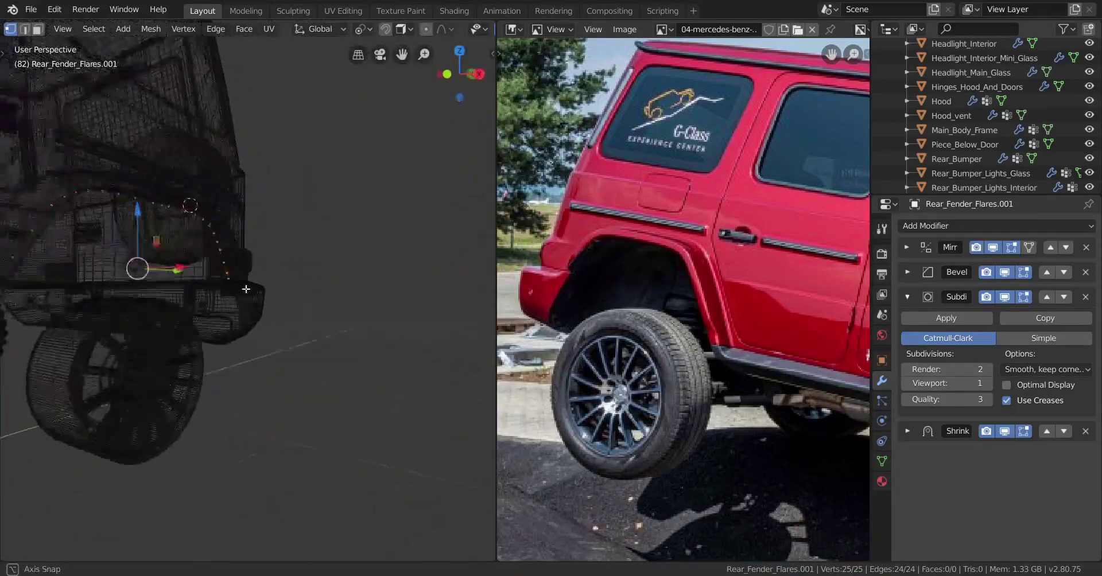
pyautogui.press('z')
pyautogui.click(333, 299)
# Step: In Rear_Bumper, select the end loop of the ledge below the fender flare, grow the selection inward and delete it
pyautogui.scroll(4, 361, 310)
pyautogui.moveTo(246, 332)
pyautogui.keyDown('shift'); pyautogui.mouseDown(button='middle')
pyautogui.moveTo(313, 405)
pyautogui.moveTo(313, 427)
pyautogui.moveTo(250, 368)
pyautogui.mouseUp(button='middle'); pyautogui.keyUp('shift')
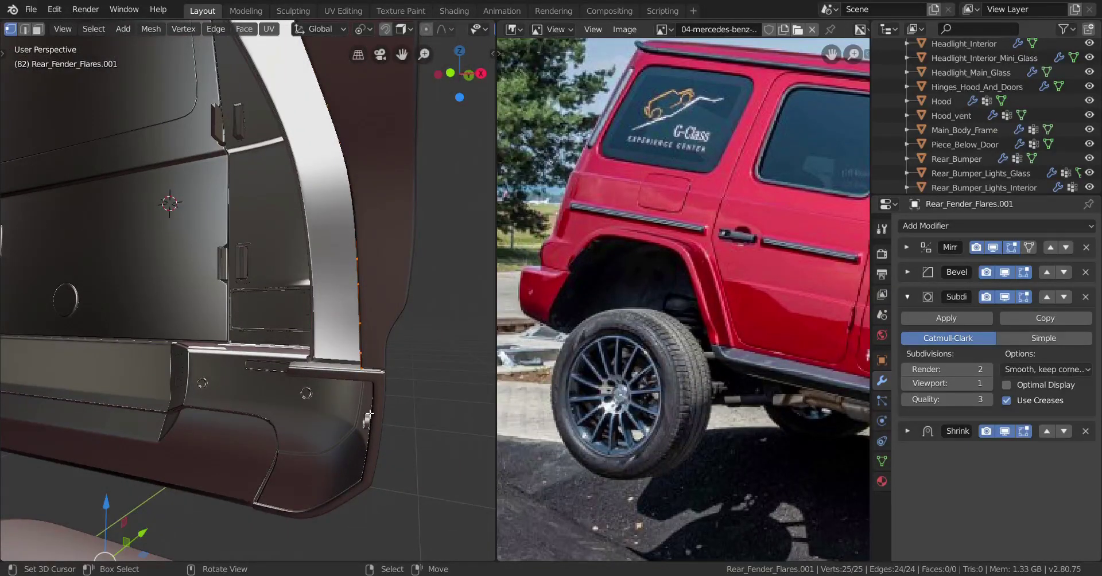
pyautogui.moveTo(308, 384); pyautogui.dragTo(352, 442, button='middle')
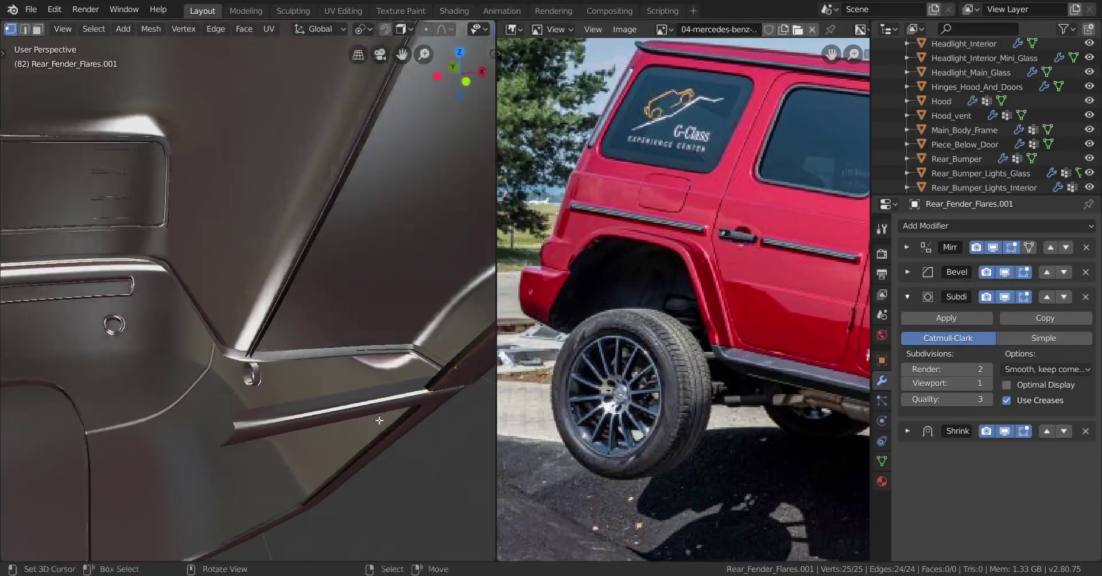
pyautogui.moveTo(395, 400); pyautogui.dragTo(321, 367, button='middle')
pyautogui.press('Tab')
pyautogui.click(319, 405)
pyautogui.press('Tab')
pyautogui.keyDown('alt'); pyautogui.rightClick(303, 313); pyautogui.keyUp('alt')
pyautogui.moveTo(317, 322); pyautogui.dragTo(270, 310, button='middle')
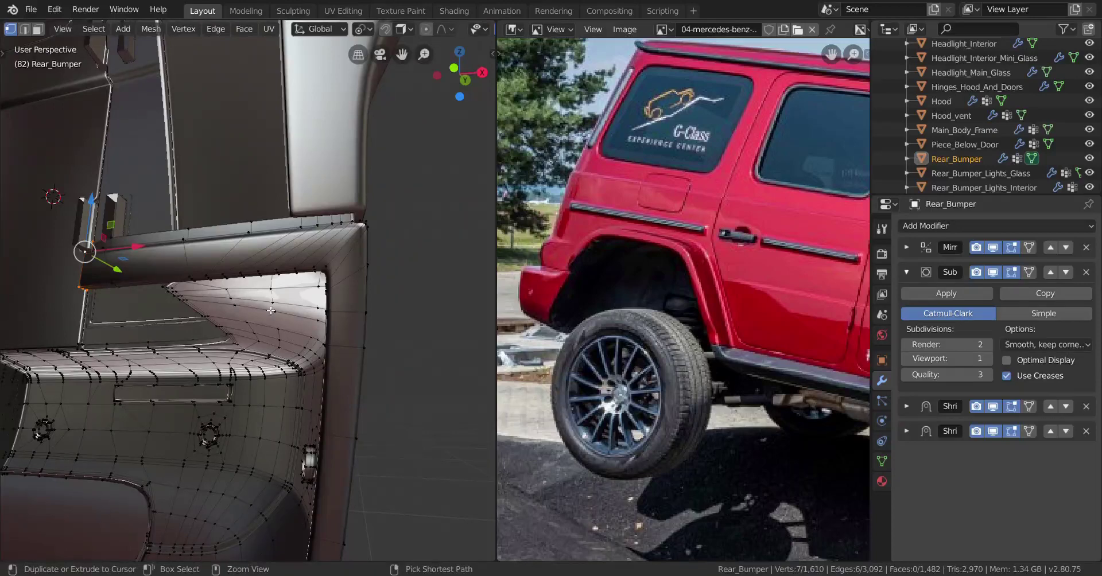
pyautogui.press('ctrl+KP_Add')
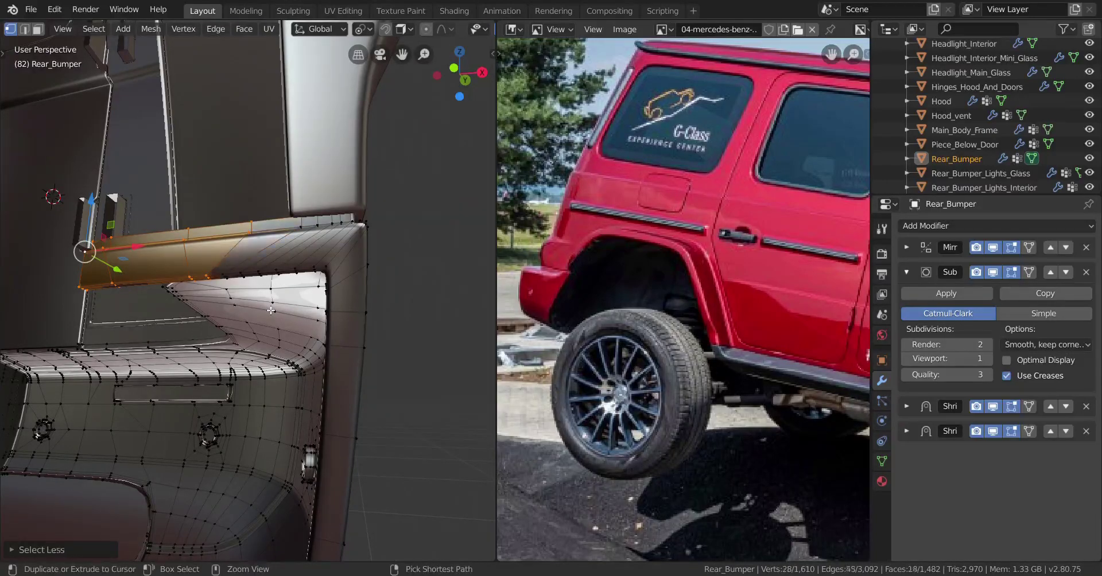
pyautogui.press('x')
pyautogui.click(322, 144)
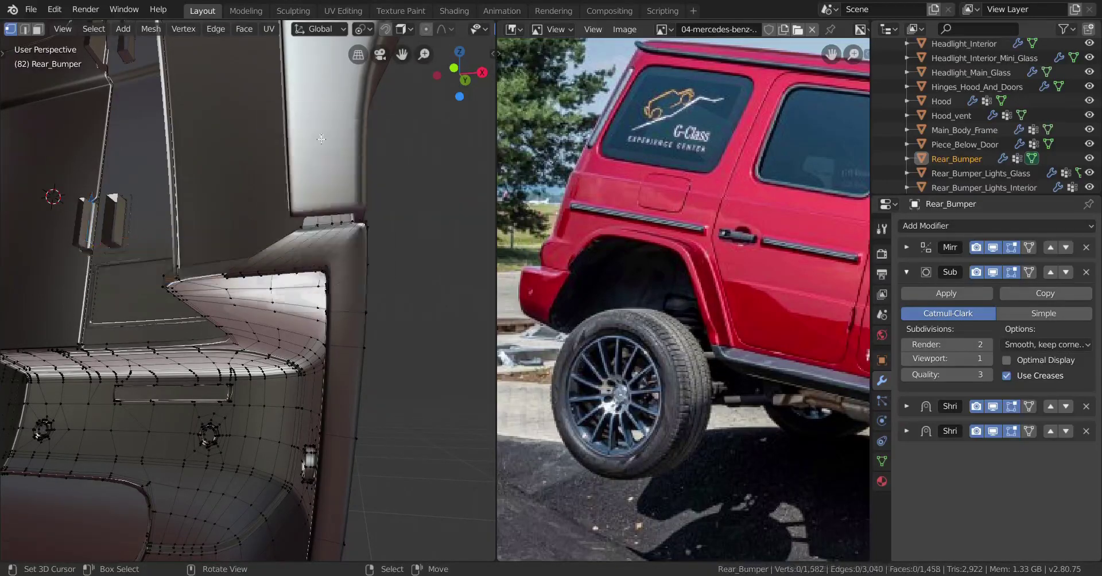
# Step: Dissolve a surplus edge loop crossing the shortened Rear_Bumper ledge beneath the fender flare
pyautogui.scroll(1, 333, 166)
pyautogui.moveTo(379, 153); pyautogui.dragTo(368, 210, button='middle')
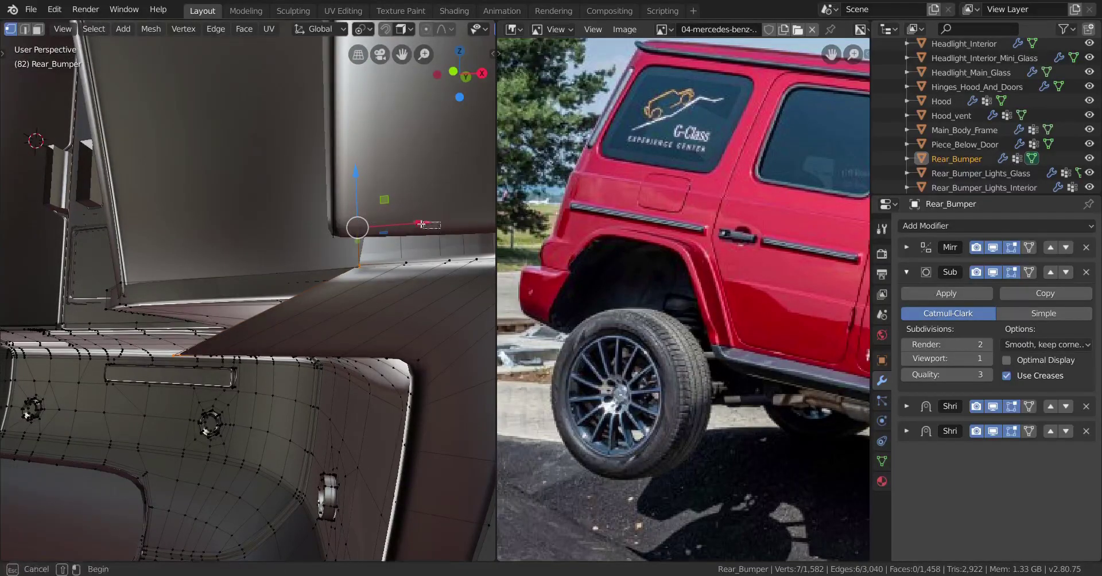
pyautogui.moveTo(422, 227); pyautogui.dragTo(374, 215)
pyautogui.moveTo(374, 215); pyautogui.dragTo(330, 292, button='middle')
pyautogui.scroll(2, 389, 206)
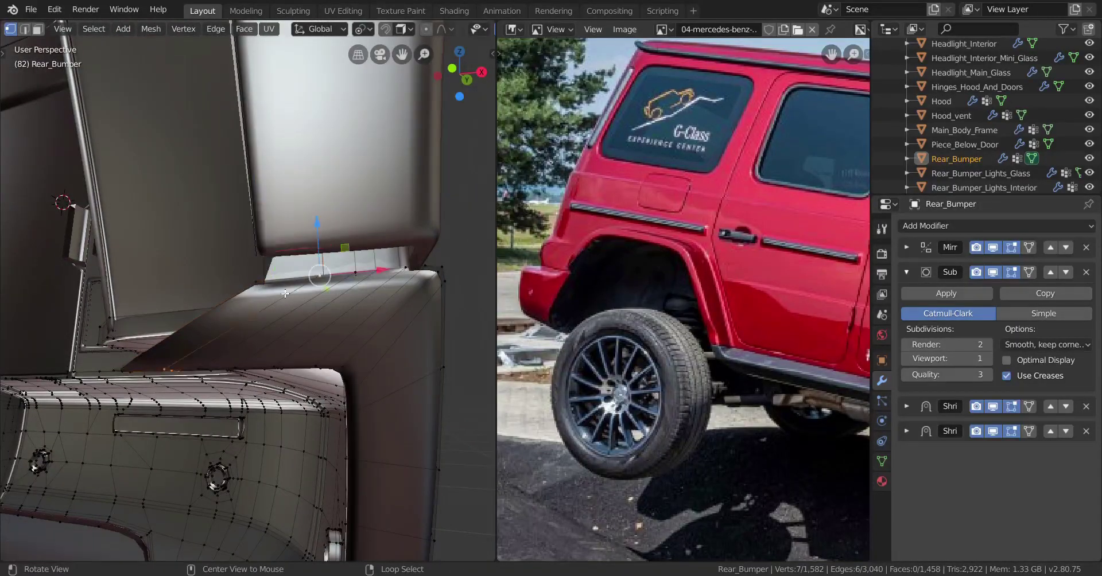
pyautogui.moveTo(192, 324); pyautogui.dragTo(249, 362, button='middle')
pyautogui.press('z')
pyautogui.moveTo(373, 373); pyautogui.dragTo(393, 339, button='middle')
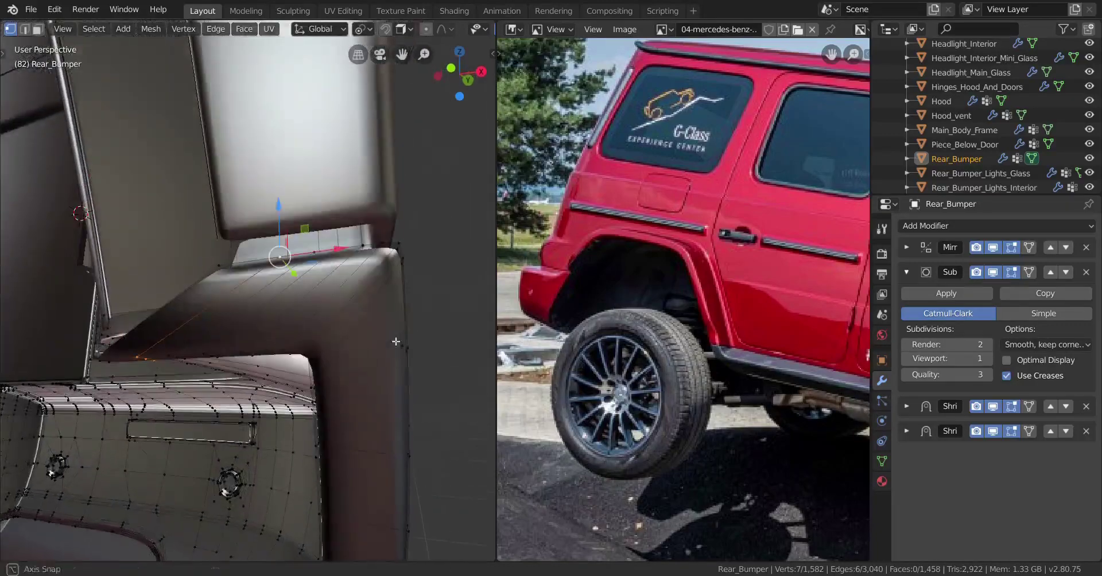
pyautogui.press('x')
pyautogui.click(349, 436)
# Step: Dissolve two further edge loops on the slanted bumper ledge to leave a simpler surface
pyautogui.moveTo(353, 393); pyautogui.dragTo(272, 246, button='middle')
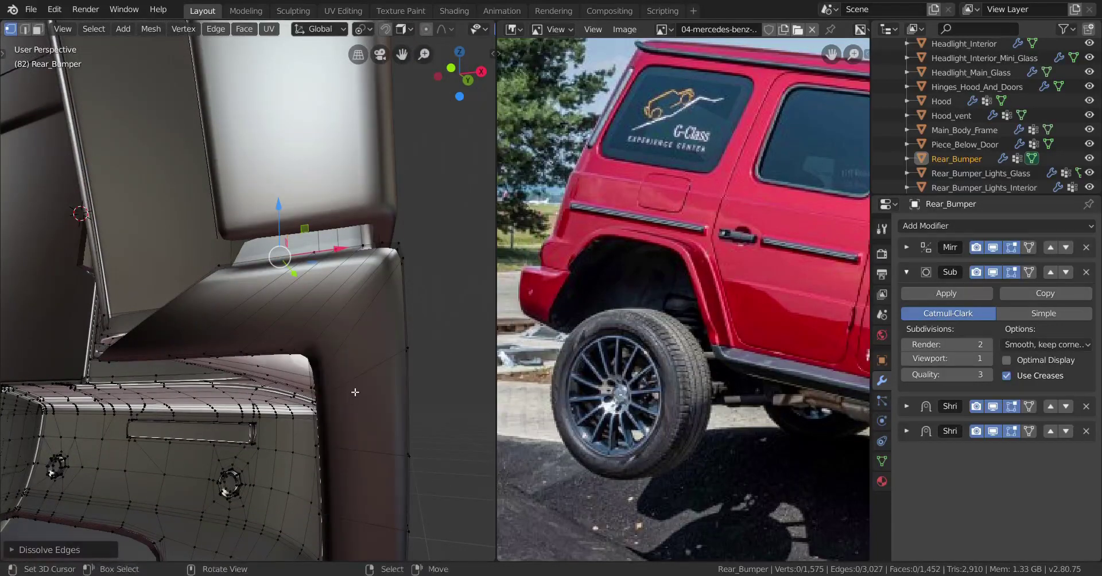
pyautogui.press('x')
pyautogui.click(380, 261)
pyautogui.moveTo(379, 309); pyautogui.dragTo(378, 284, button='middle')
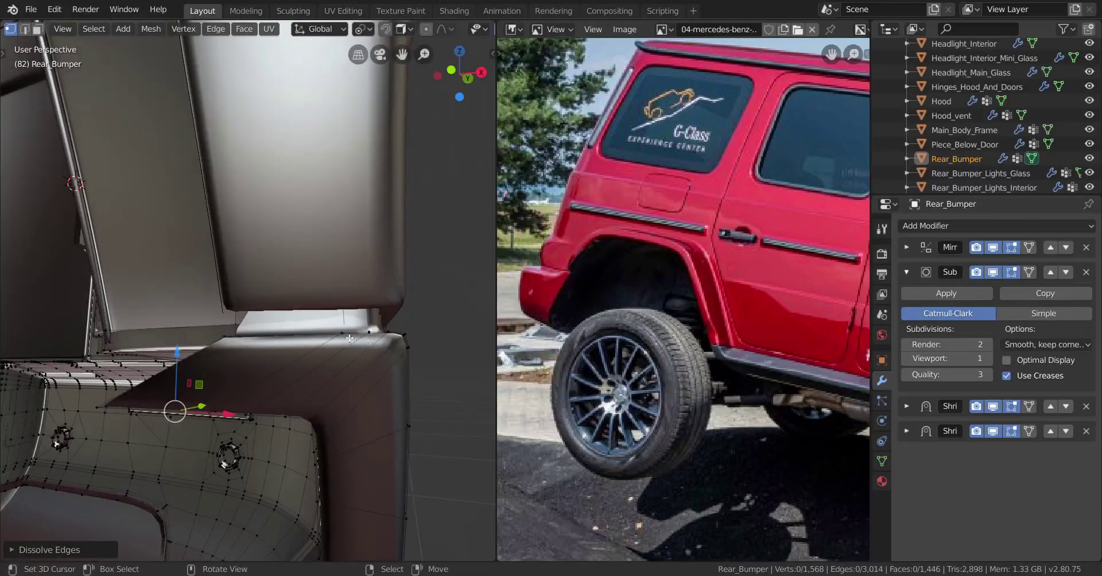
pyautogui.moveTo(349, 339); pyautogui.dragTo(318, 350, button='middle')
pyautogui.press('x')
pyautogui.click(463, 378)
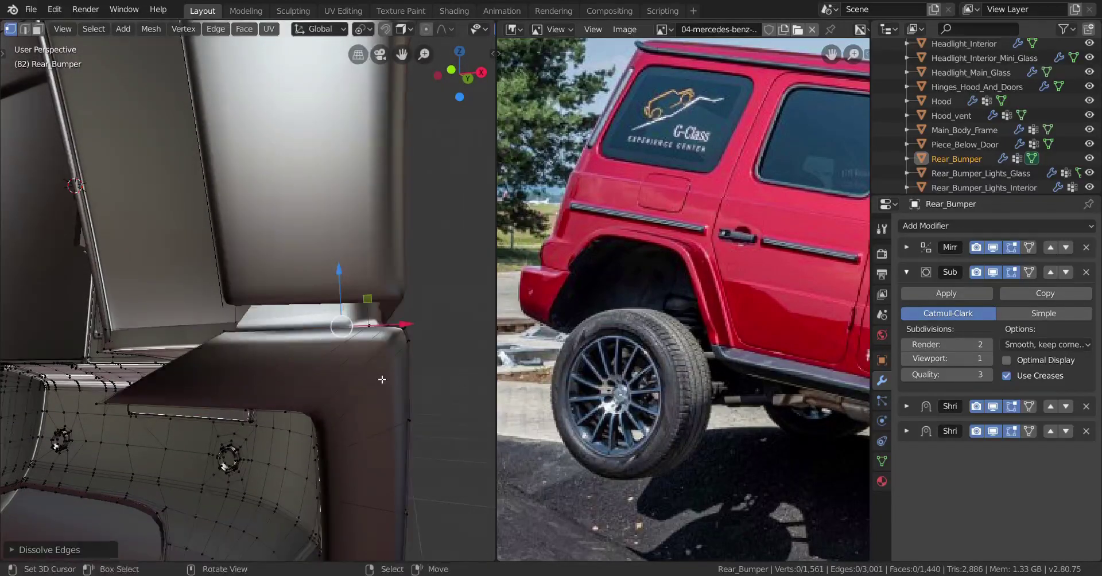
# Step: Flatten the slanted open end loop of the bumper ledge by scaling it to 0 along global X
pyautogui.moveTo(382, 379); pyautogui.dragTo(281, 307, button='middle')
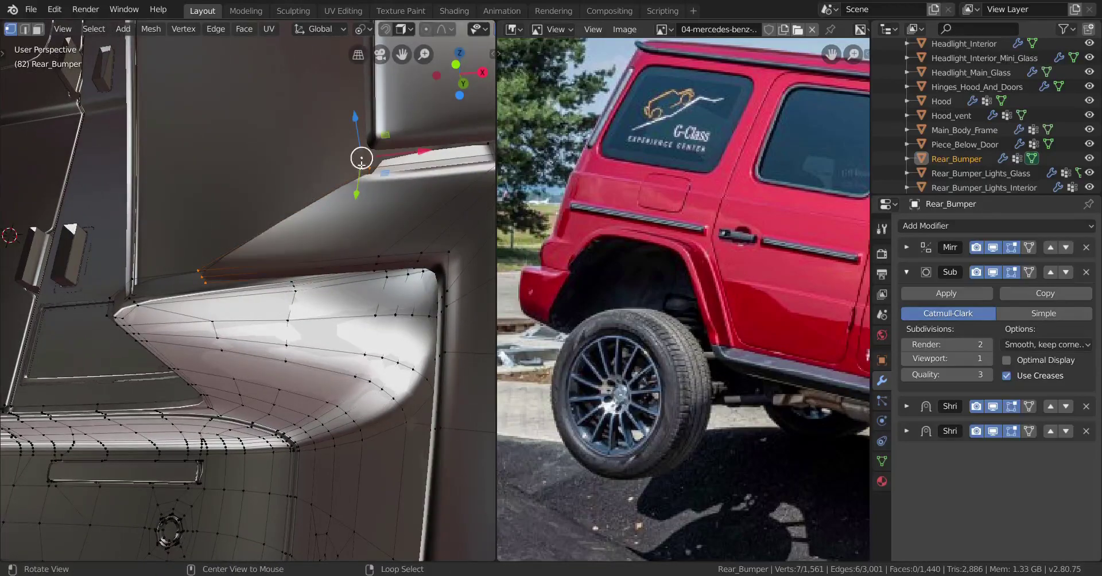
pyautogui.moveTo(383, 294); pyautogui.dragTo(387, 298, button='middle')
pyautogui.press('s')
pyautogui.press('x')
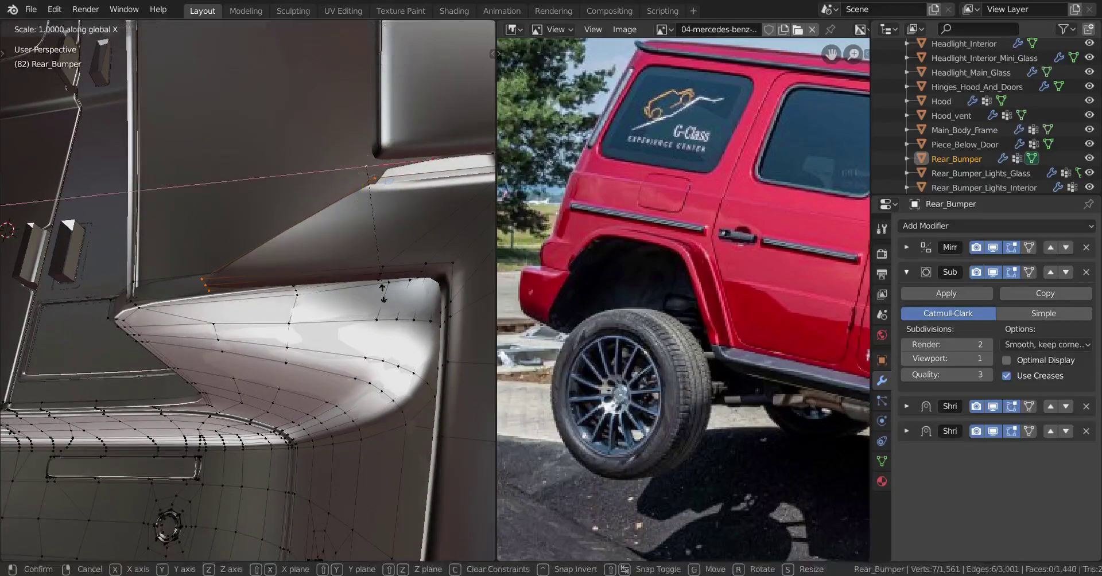
pyautogui.press('0')
pyautogui.press('Return')
pyautogui.moveTo(416, 253); pyautogui.dragTo(384, 269, button='middle')
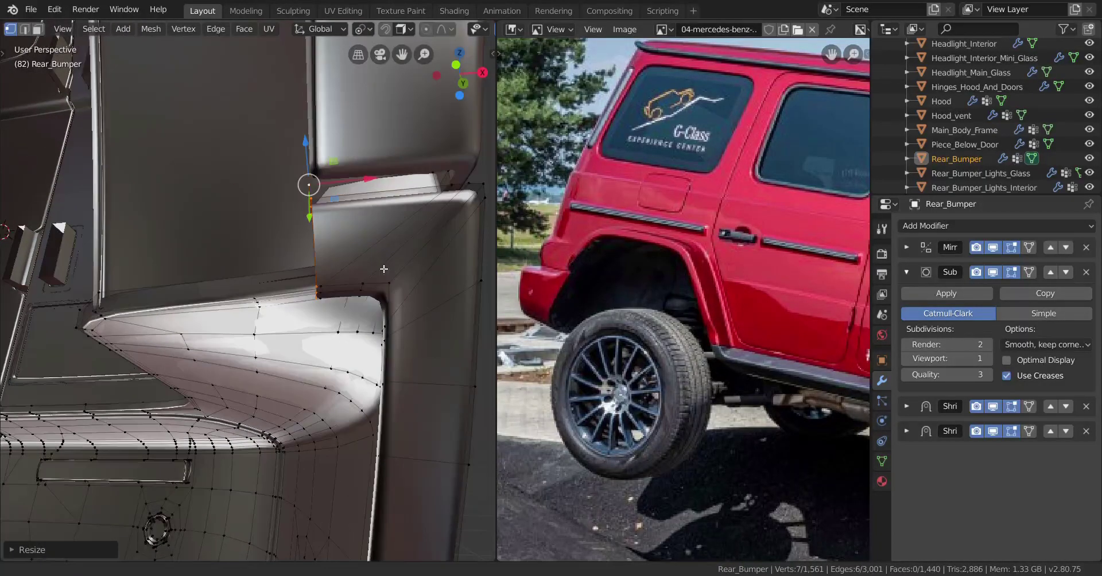
# Step: Edge-slide the short three-vertex path under the bumper ledge towards its inner corner and check the shape in Object Mode
pyautogui.moveTo(327, 310); pyautogui.dragTo(331, 282, button='middle')
pyautogui.press('g')
pyautogui.press('g')
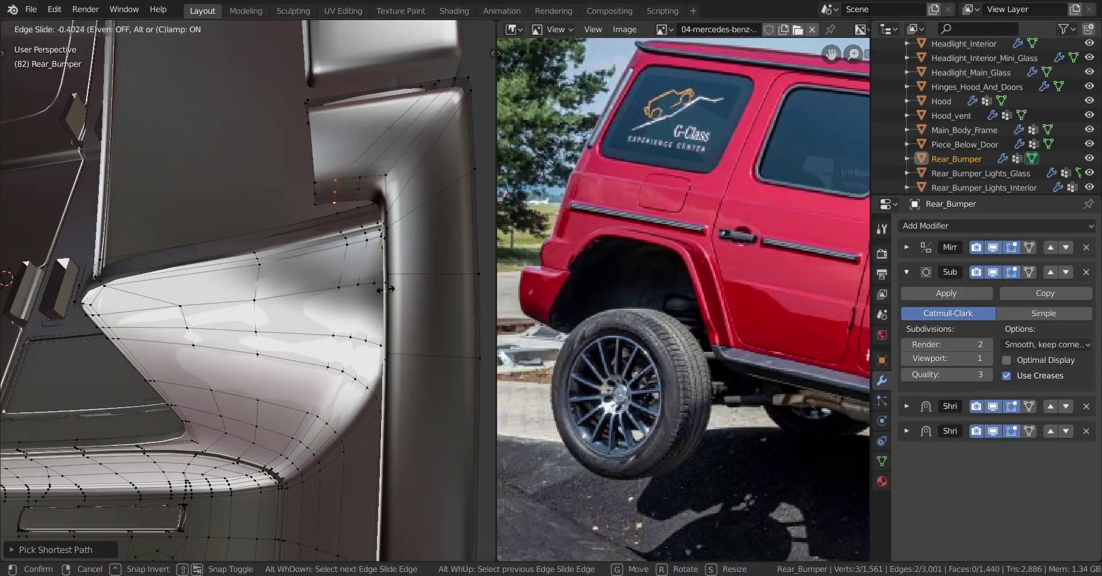
pyautogui.click(408, 277)
pyautogui.scroll(-3, 408, 276)
pyautogui.moveTo(408, 278); pyautogui.dragTo(309, 296, button='middle')
pyautogui.press('Tab')
pyautogui.scroll(4, 372, 323)
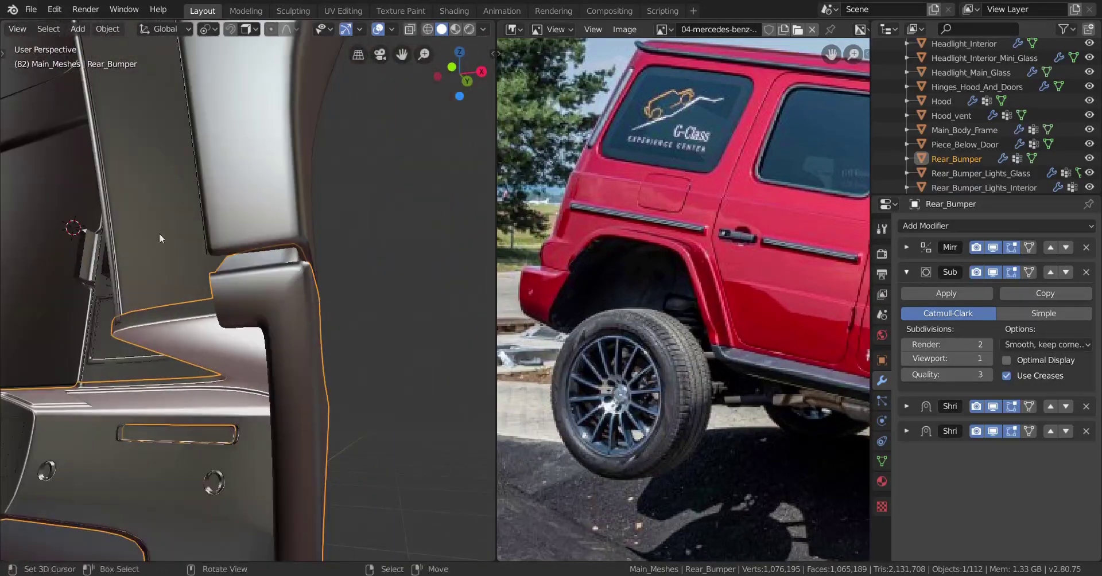
# Step: Select the inner edge path of Rear_Bumper from the ledge's open end around the corner and down its side
pyautogui.click(205, 246)
pyautogui.click(202, 249)
pyautogui.press('Tab')
pyautogui.scroll(2, 277, 343)
pyautogui.moveTo(277, 343); pyautogui.dragTo(388, 286, button='middle')
pyautogui.keyDown('alt'); pyautogui.moveTo(394, 290); pyautogui.dragTo(415, 320); pyautogui.keyUp('alt')
pyautogui.keyDown('alt'); pyautogui.rightClick(459, 384); pyautogui.keyUp('alt')
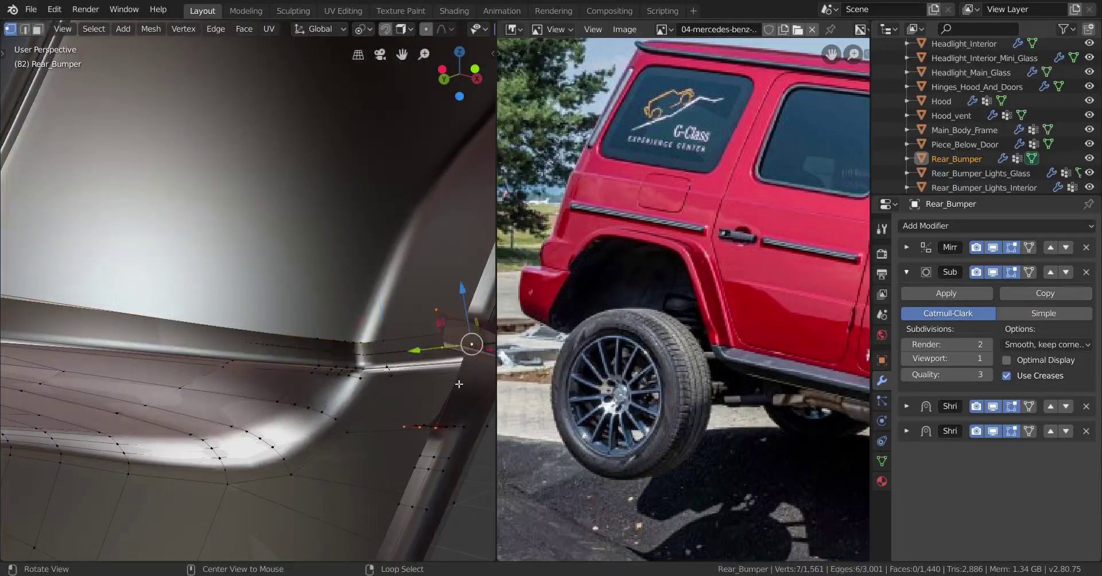
pyautogui.moveTo(435, 371); pyautogui.dragTo(374, 311, button='middle')
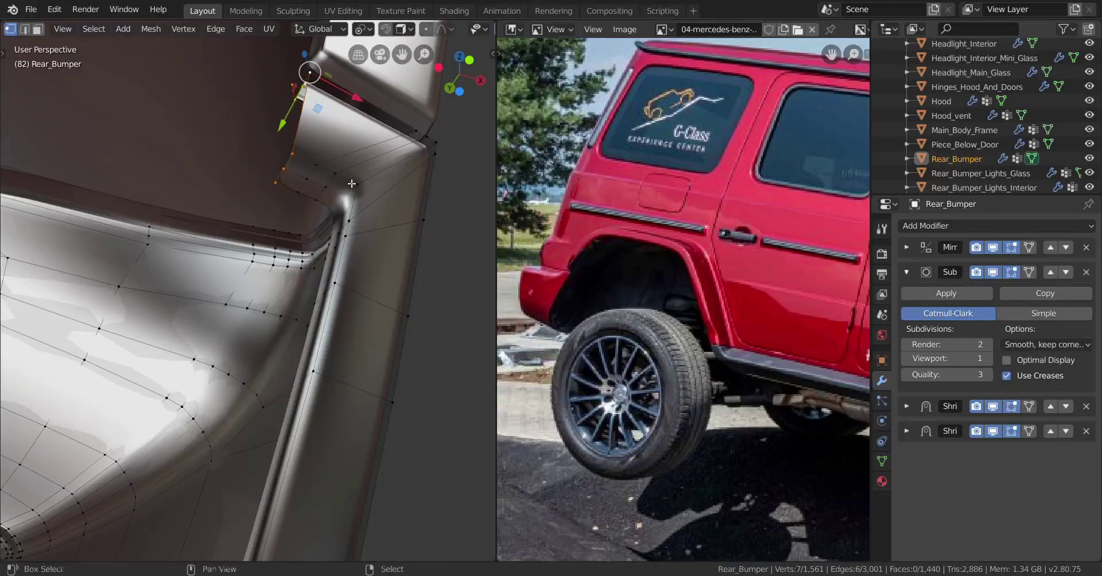
pyautogui.moveTo(274, 189); pyautogui.dragTo(278, 212, button='middle')
pyautogui.scroll(-4, 274, 276)
pyautogui.keyDown('shift'); pyautogui.moveTo(258, 356); pyautogui.dragTo(234, 395, button='middle'); pyautogui.keyUp('shift')
pyautogui.scroll(6, 287, 229)
pyautogui.keyDown('shift'); pyautogui.moveTo(342, 123); pyautogui.dragTo(241, 379, button='middle'); pyautogui.keyUp('shift')
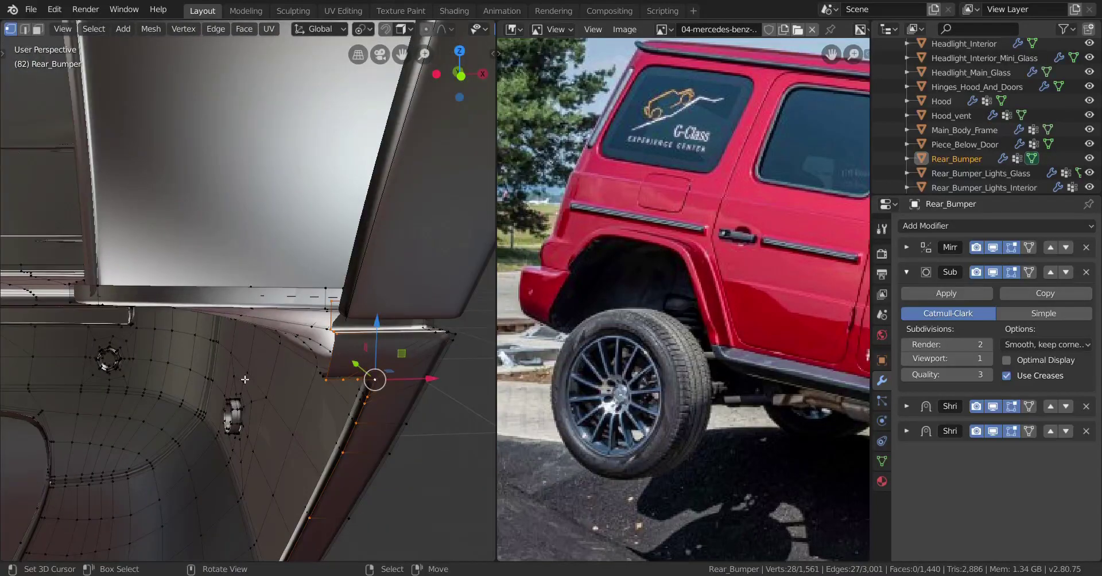
# Step: Duplicate the selected bumper edge path and separate it into its own object, then return to Object Mode
pyautogui.press('KP_Decimal')
pyautogui.keyDown('shift'); pyautogui.moveTo(349, 251); pyautogui.dragTo(192, 451, button='middle'); pyautogui.keyUp('shift')
pyautogui.scroll(4, 192, 450)
pyautogui.moveTo(192, 451); pyautogui.dragTo(254, 363, button='middle')
pyautogui.scroll(3, 258, 439)
pyautogui.press('p')
pyautogui.click(259, 407)
pyautogui.press('Tab')
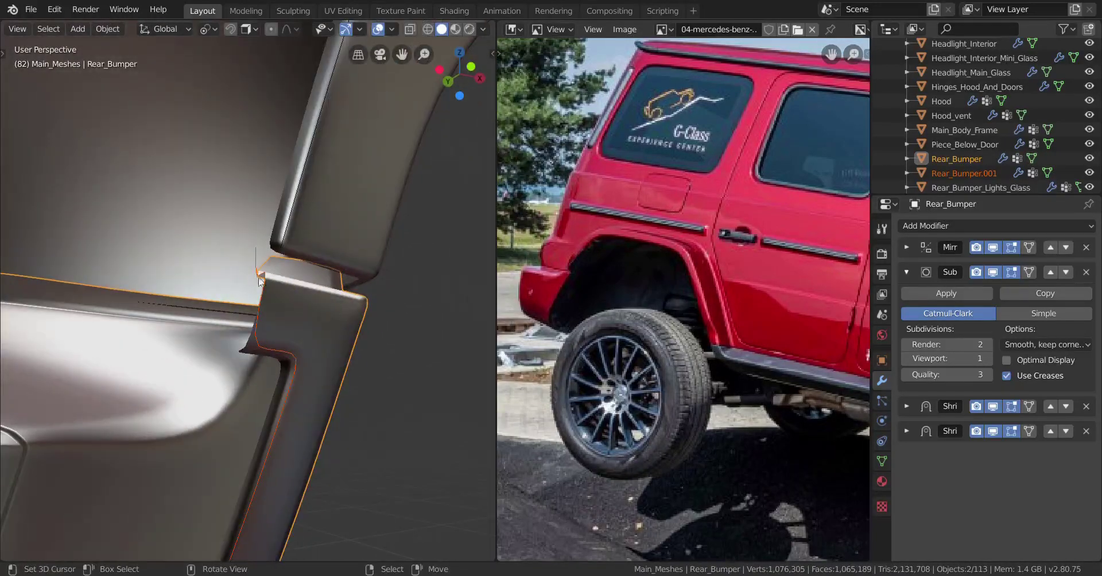
# Step: Join the separated bumper edge strip into Rear_Fender_Flares.001
pyautogui.keyDown('shift'); pyautogui.click(284, 242); pyautogui.keyUp('shift')
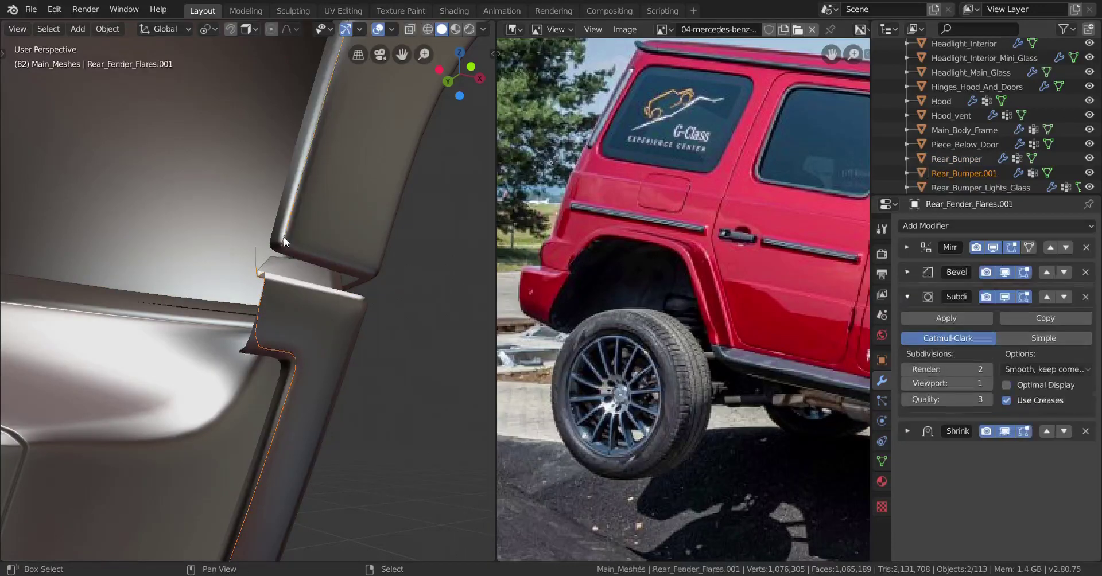
pyautogui.moveTo(297, 286); pyautogui.dragTo(256, 384, button='middle')
pyautogui.hotkey('ctrl', 'j')
# Step: Enter Edit Mode on the joined strip and remove its Shrinkwrap and Bevel modifiers
pyautogui.press('Tab')
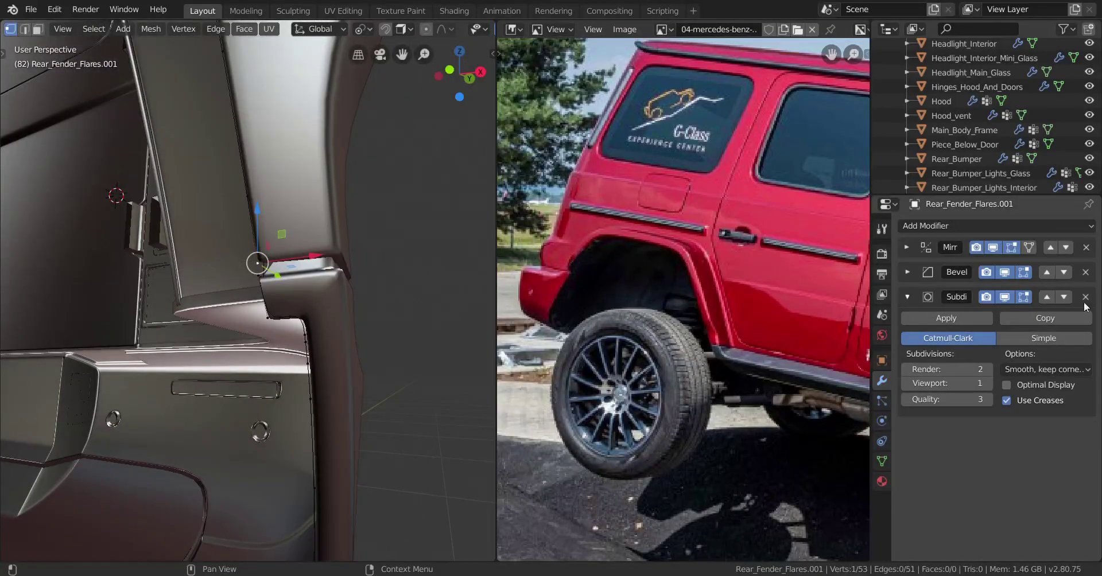
pyautogui.click(1084, 273)
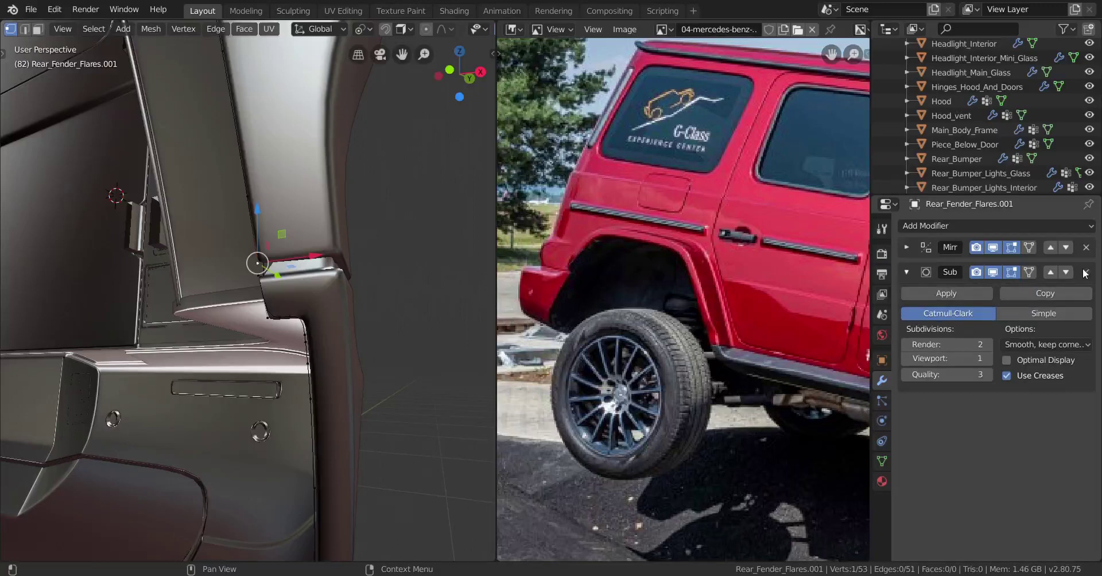
pyautogui.moveTo(71, 423); pyautogui.dragTo(93, 424, button='middle')
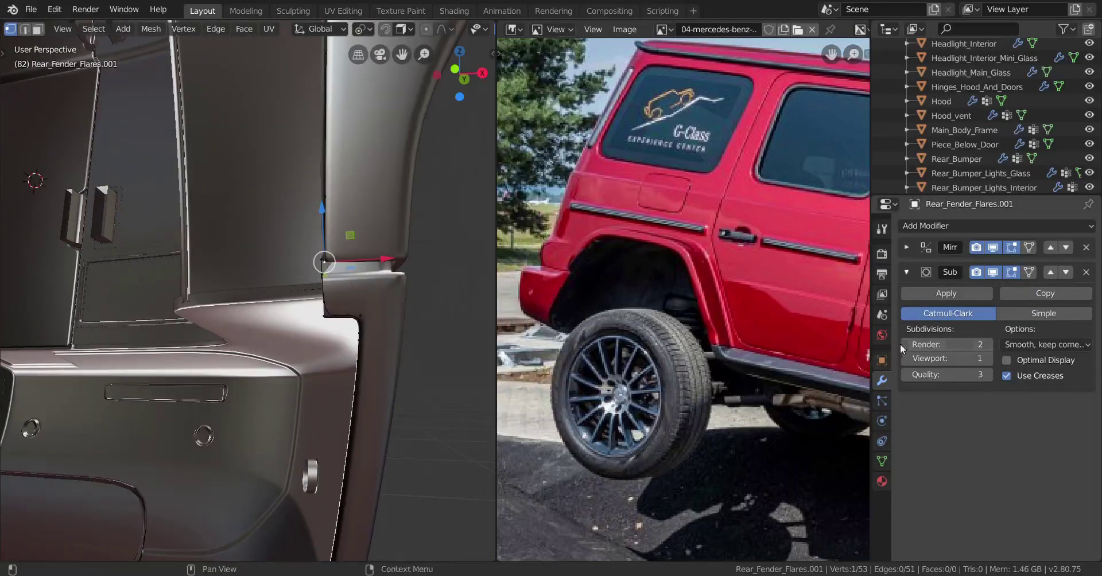
# Step: Merge the doubled vertices where the bumper edge strip meets the fender flare strip
pyautogui.moveTo(365, 349); pyautogui.dragTo(343, 350, button='middle')
pyautogui.moveTo(392, 375); pyautogui.dragTo(453, 372, button='middle')
pyautogui.scroll(3, 453, 372)
pyautogui.keyDown('shift'); pyautogui.moveTo(454, 372); pyautogui.dragTo(258, 399, button='middle'); pyautogui.keyUp('shift')
pyautogui.moveTo(258, 399); pyautogui.dragTo(301, 351, button='middle')
pyautogui.scroll(4, 317, 424)
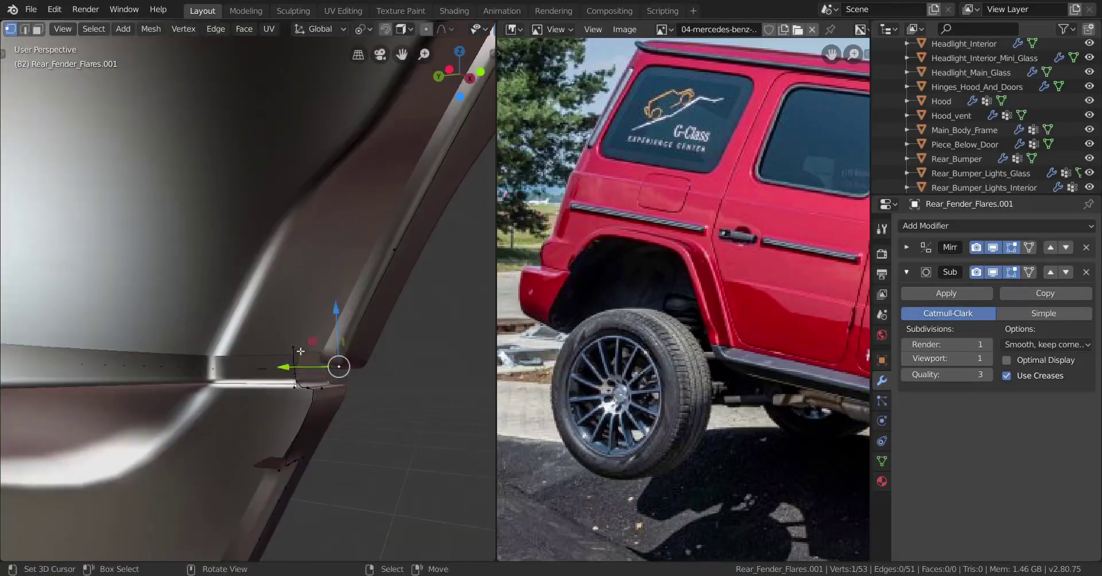
pyautogui.press('m')
pyautogui.click(401, 421)
pyautogui.press('a')
# Step: Examine the joined edge strip along the rear bumper and fender flare from several angles
pyautogui.moveTo(402, 422); pyautogui.dragTo(219, 470, button='middle')
pyautogui.scroll(-5, 236, 376)
pyautogui.scroll(5, 247, 388)
pyautogui.scroll(-6, 247, 388)
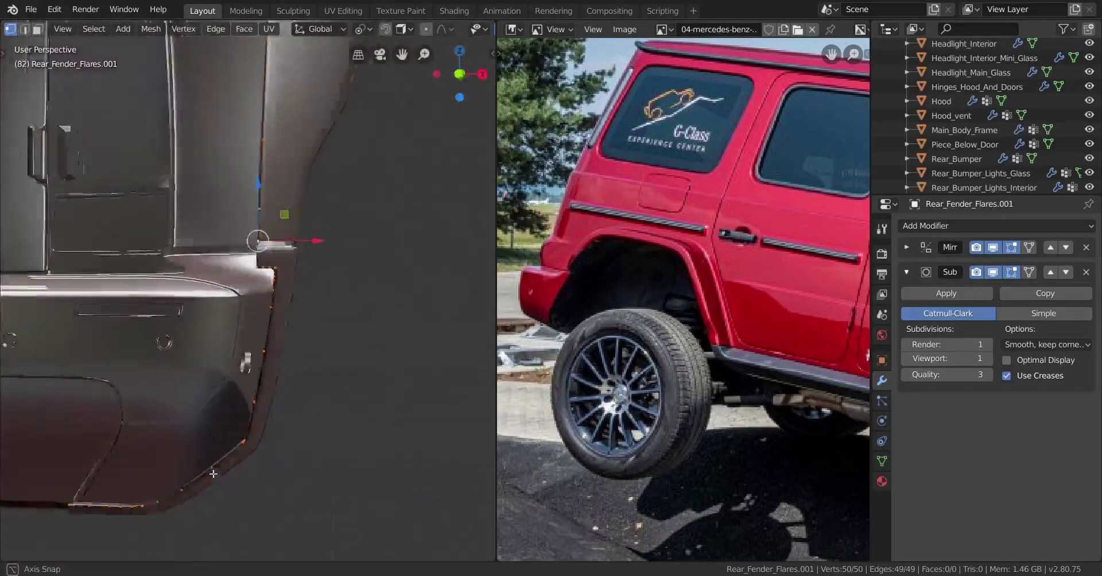
pyautogui.moveTo(251, 418); pyautogui.dragTo(118, 441, button='middle')
pyautogui.scroll(-4, 86, 402)
pyautogui.scroll(3, 369, 438)
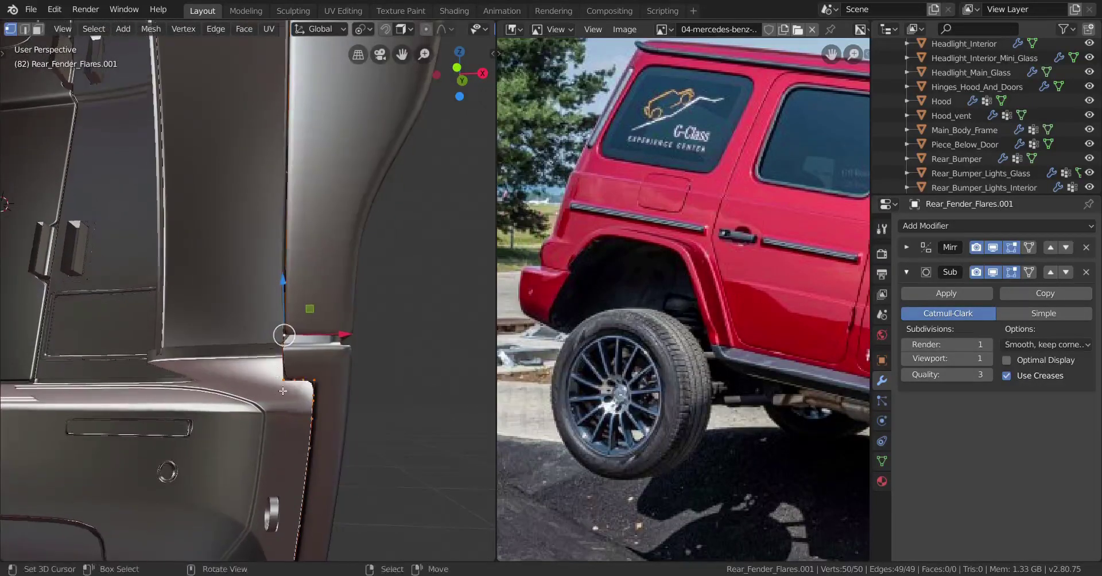
pyautogui.moveTo(167, 412); pyautogui.dragTo(86, 442, button='middle')
pyautogui.scroll(-4, 261, 470)
pyautogui.moveTo(260, 470); pyautogui.dragTo(85, 471, button='middle')
# Step: Select the edge path along the fender flare arch and extrude it inward along X
pyautogui.keyDown('shift'); pyautogui.moveTo(55, 294); pyautogui.dragTo(97, 319, button='middle'); pyautogui.keyUp('shift')
pyautogui.scroll(1, 137, 313)
pyautogui.keyDown('ctrl'); pyautogui.click(167, 311); pyautogui.keyUp('ctrl')
pyautogui.moveTo(227, 422)
pyautogui.mouseDown(button='middle')
pyautogui.moveTo(284, 410)
pyautogui.moveTo(401, 455)
pyautogui.moveTo(184, 401)
pyautogui.moveTo(195, 415)
pyautogui.moveTo(233, 406)
pyautogui.mouseUp(button='middle')
pyautogui.press('e')
pyautogui.press('x')
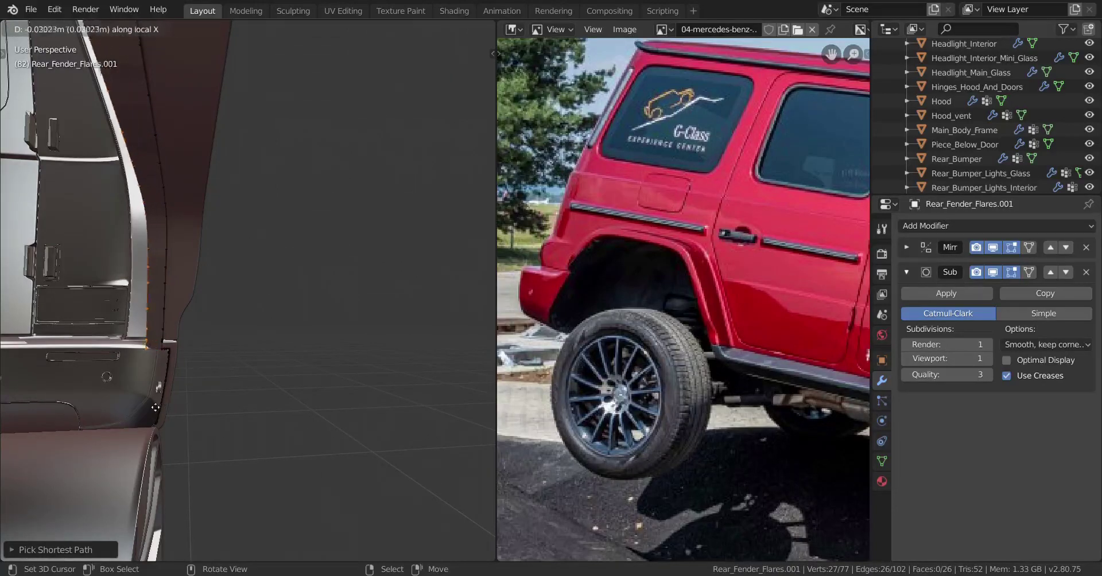
pyautogui.click(145, 444)
# Step: Move the extruded liner edge further inward along X so the surface spans the wheel arch
pyautogui.press('g')
pyautogui.press('x')
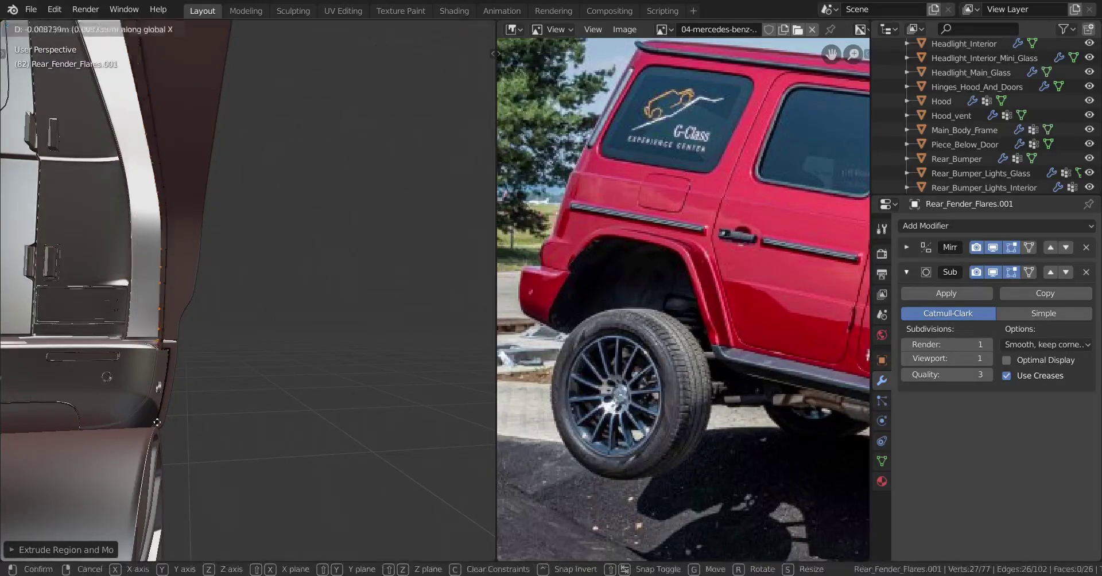
pyautogui.click(273, 437)
pyautogui.moveTo(273, 437); pyautogui.dragTo(253, 337, button='middle')
pyautogui.scroll(3, 229, 315)
pyautogui.moveTo(189, 272); pyautogui.dragTo(172, 258, button='middle')
pyautogui.moveTo(158, 193)
pyautogui.mouseDown()
pyautogui.moveTo(201, 195)
pyautogui.moveTo(155, 192)
pyautogui.mouseUp()
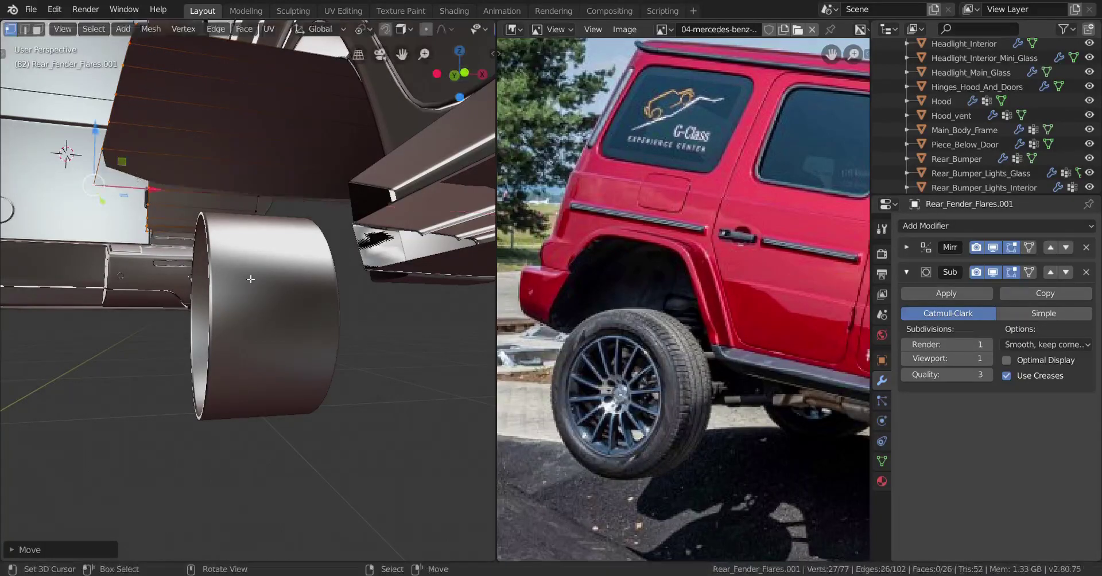
# Step: Bring the hidden rear tire back into view and return to editing the liner mesh
pyautogui.press('Tab')
pyautogui.press('KP_Decimal')
pyautogui.rightClick(335, 212)
pyautogui.press('Tab')
pyautogui.moveTo(335, 212); pyautogui.dragTo(243, 211, button='middle')
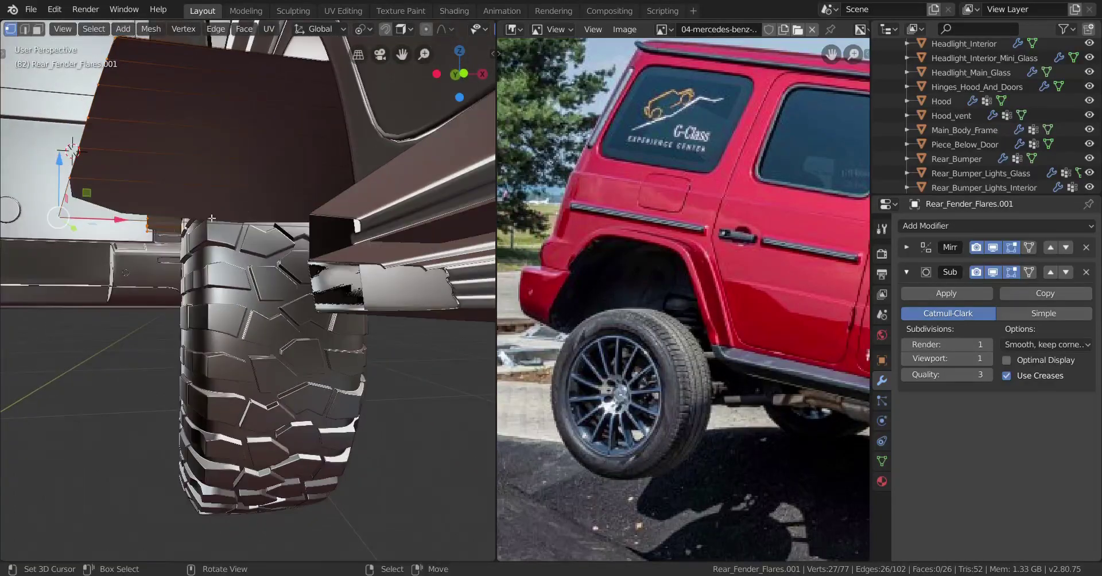
# Step: Shift the liner's inner edge outward along X toward the tire and scale it flat along X
pyautogui.moveTo(121, 219); pyautogui.dragTo(168, 221)
pyautogui.moveTo(313, 280); pyautogui.dragTo(333, 290, button='middle')
pyautogui.press('s')
pyautogui.click(337, 293)
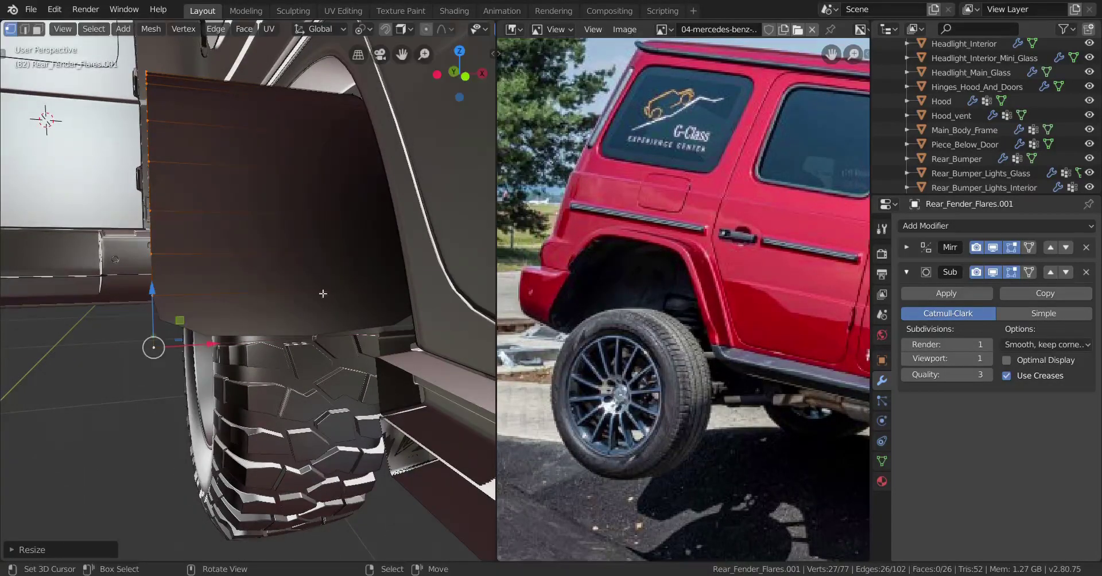
# Step: Compare the liner's inner edge with the inner side of the rear tire in wireframe back view
pyautogui.press('ctrl')
pyautogui.press('ctrl+KP_1')
pyautogui.scroll(2, 317, 362)
pyautogui.press('z')
pyautogui.click(36, 367)
pyautogui.scroll(1, 359, 371)
pyautogui.moveTo(359, 372)
pyautogui.keyDown('shift'); pyautogui.mouseDown(button='middle')
pyautogui.moveTo(280, 352)
pyautogui.moveTo(251, 428)
pyautogui.mouseUp(button='middle'); pyautogui.keyUp('shift')
pyautogui.scroll(3, 290, 366)
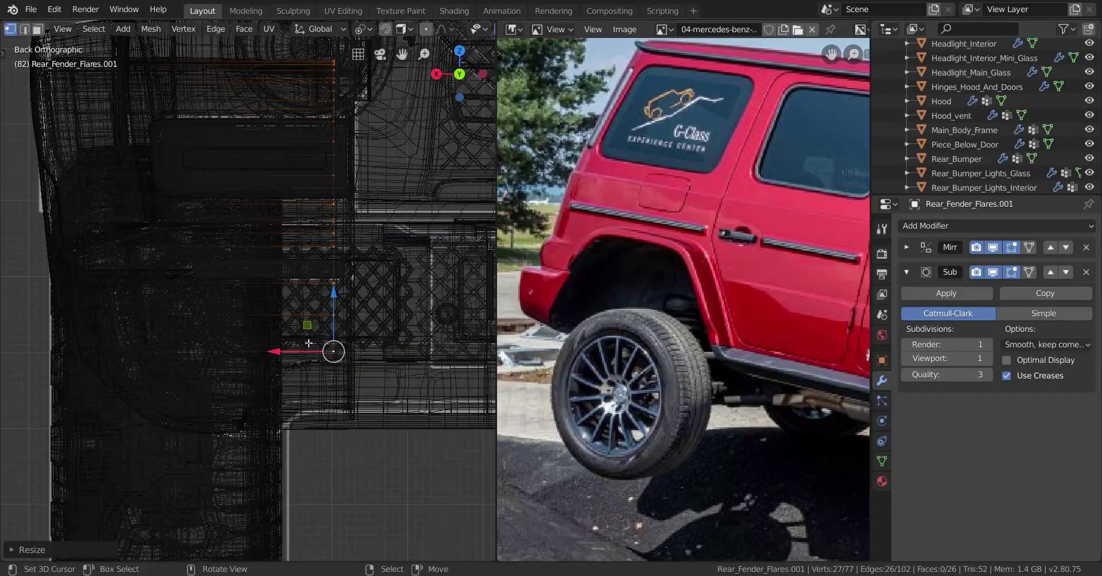
pyautogui.keyDown('shift'); pyautogui.moveTo(309, 347); pyautogui.dragTo(253, 351, button='middle'); pyautogui.keyUp('shift')
pyautogui.press('z')
pyautogui.click(425, 308)
pyautogui.scroll(-1, 339, 326)
pyautogui.moveTo(309, 310); pyautogui.dragTo(304, 269, button='middle')
# Step: Move the liner's inner edge slightly inward along X in wireframe back view, past the inner side of the tire
pyautogui.press('ctrl+KP_1')
pyautogui.press('z')
pyautogui.click(185, 329)
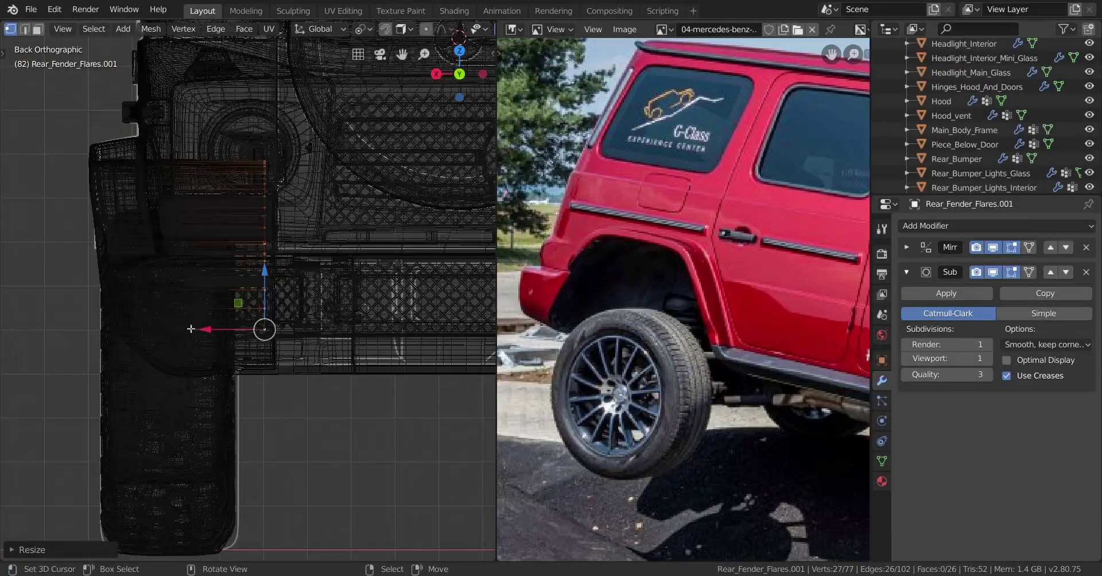
pyautogui.scroll(2, 259, 343)
pyautogui.moveTo(230, 373); pyautogui.dragTo(437, 339)
pyautogui.scroll(-4, 293, 350)
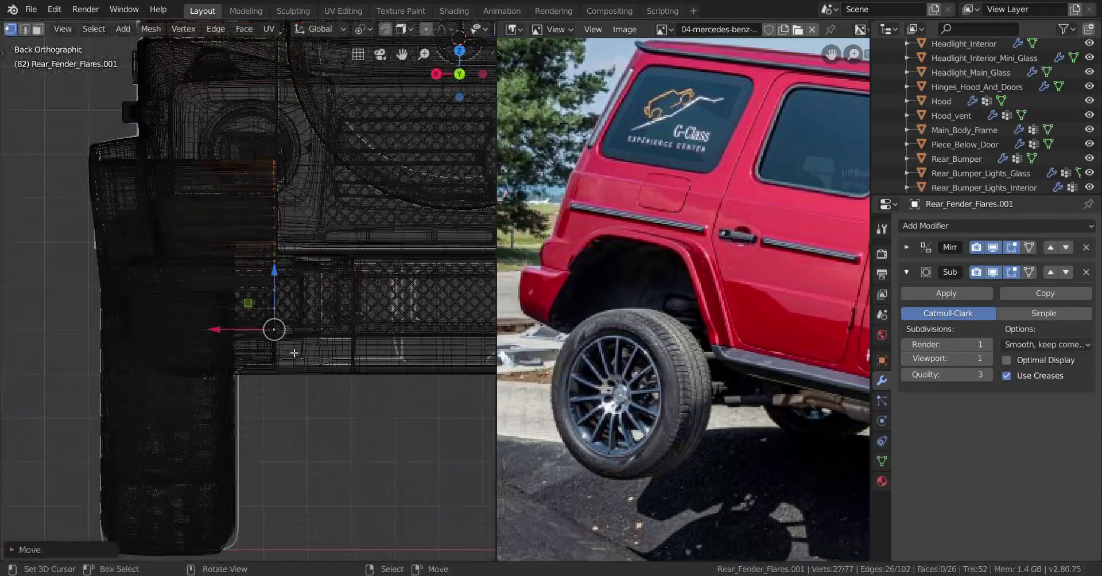
# Step: Examine the liner's inner edge from below against the rear tires and car body
pyautogui.press('ctrl+KP_7')
pyautogui.scroll(-2, 284, 338)
pyautogui.scroll(-3, 281, 335)
pyautogui.hotkey('shift', 'z')
pyautogui.scroll(1, 359, 337)
pyautogui.press('b')
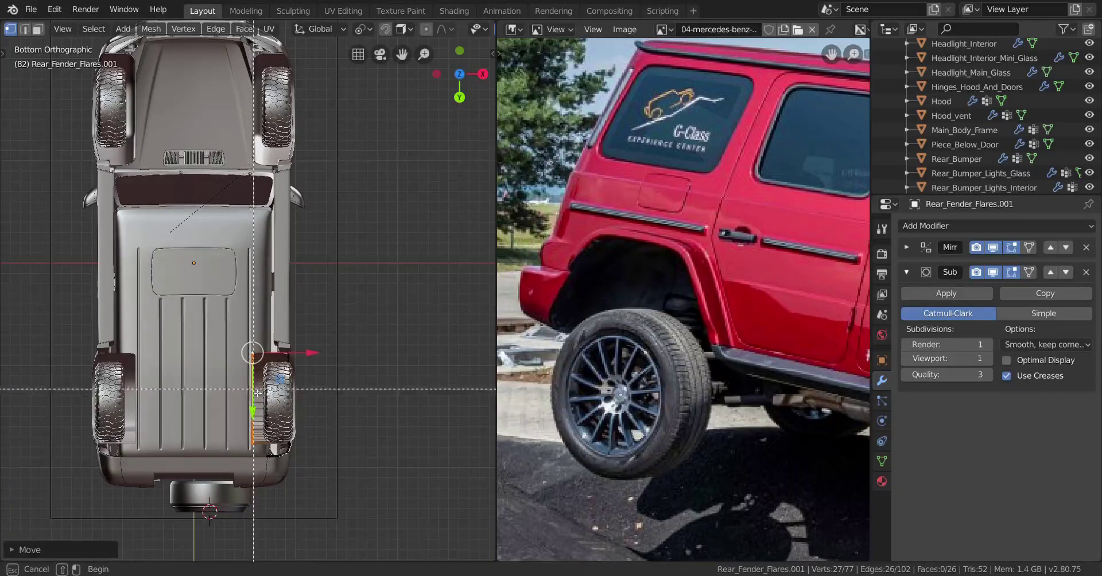
pyautogui.press('Escape')
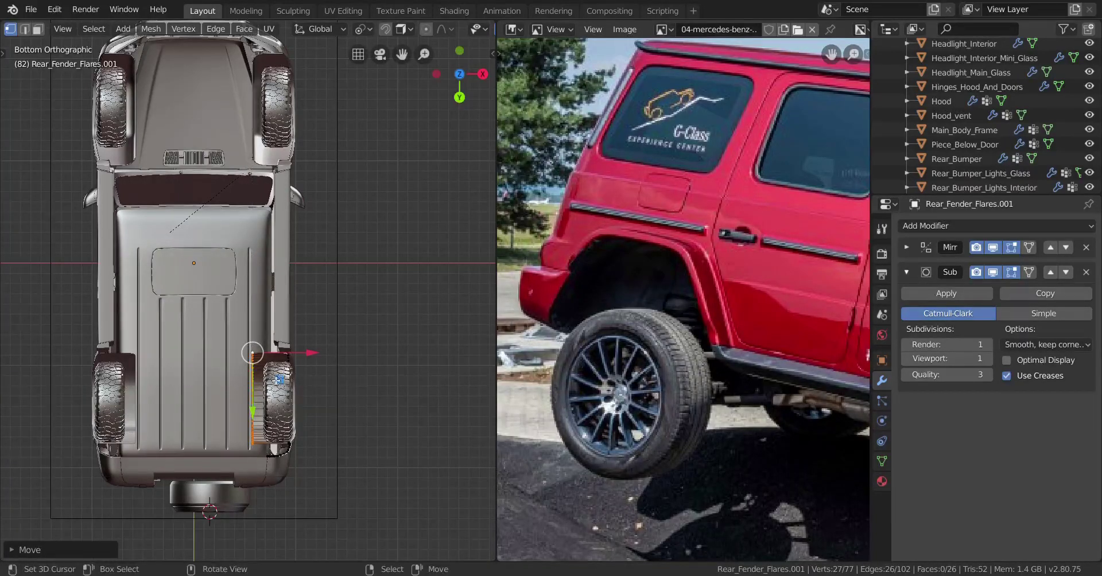
# Step: Fine-tune the liner's inner edge along X in wireframe back view, then restore solid shading
pyautogui.press('ctrl+KP_1')
pyautogui.scroll(8, 282, 422)
pyautogui.hotkey('shift', 'z')
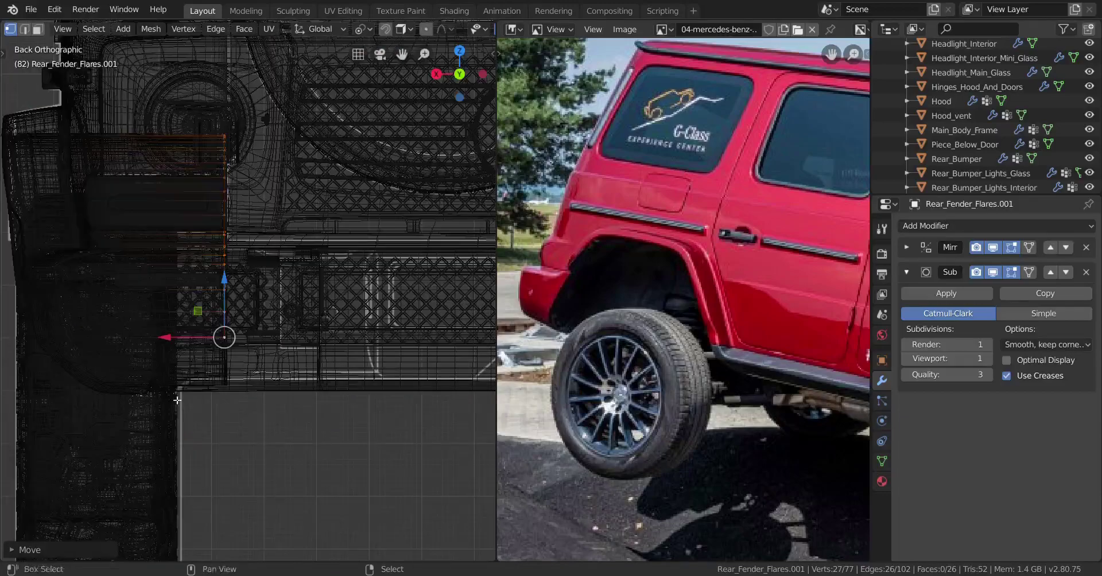
pyautogui.press('g')
pyautogui.press('x')
pyautogui.click(197, 347)
pyautogui.scroll(-5, 196, 347)
pyautogui.moveTo(197, 347); pyautogui.dragTo(297, 313, button='middle')
pyautogui.hotkey('shift', 'z')
pyautogui.scroll(4, 147, 424)
pyautogui.scroll(5, 266, 419)
pyautogui.scroll(-3, 335, 294)
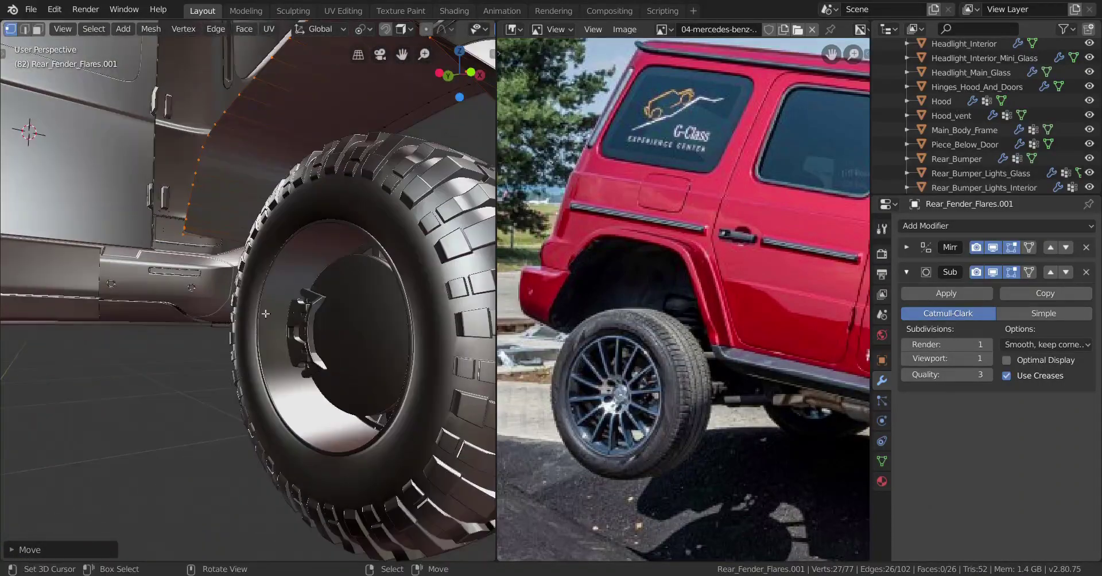
pyautogui.moveTo(320, 352); pyautogui.dragTo(315, 338, button='middle')
# Step: Return to Object Mode and hide the rear wheel parts, including Tire.001, Wheel_Nuts.001 and Brake_Calliper_Peice_Big.001
pyautogui.press('Tab')
pyautogui.click(329, 317)
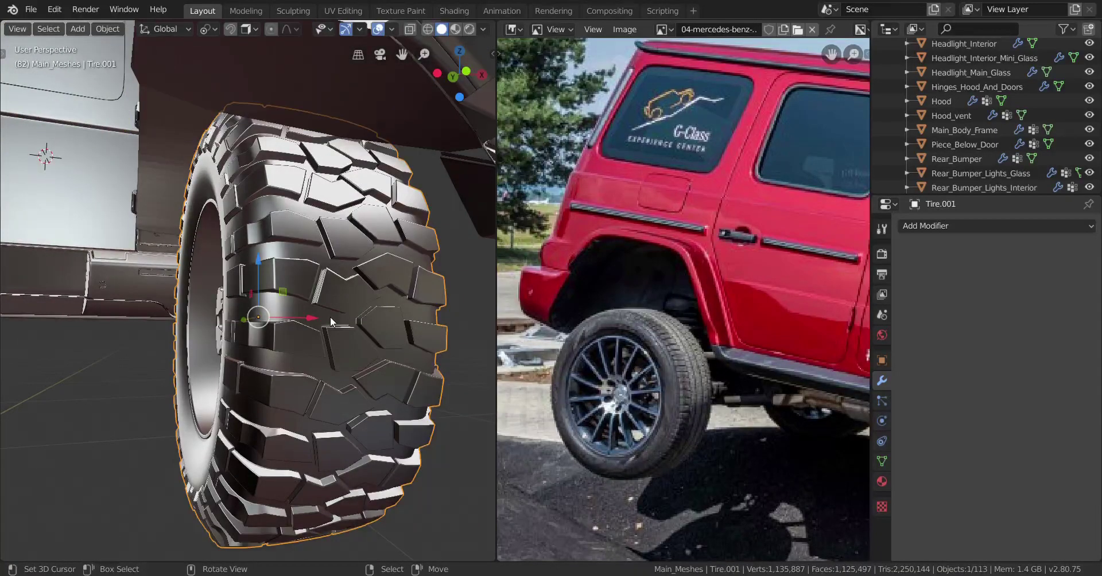
pyautogui.press('h')
pyautogui.rightClick(316, 305)
pyautogui.press('h')
pyautogui.rightClick(266, 326)
pyautogui.press('h')
pyautogui.rightClick(228, 330)
pyautogui.press('h')
pyautogui.click(277, 321)
pyautogui.press('h')
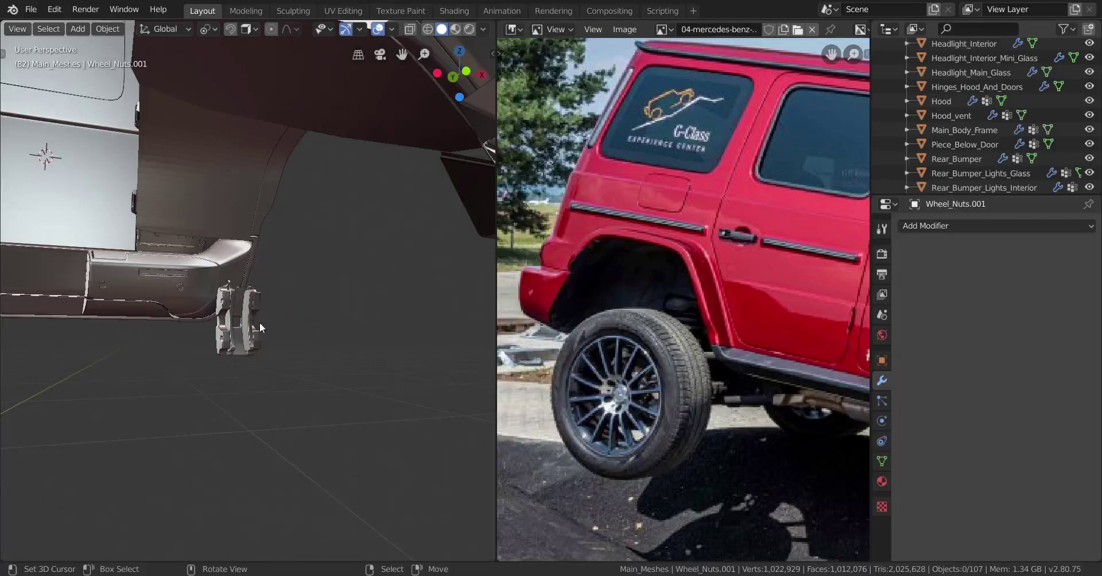
pyautogui.click(259, 327)
pyautogui.press('h')
# Step: Enter Edit Mode on Rear_Fender_Flares.001 with all its vertices selected and shown in wireframe
pyautogui.moveTo(259, 315); pyautogui.dragTo(219, 301, button='middle')
pyautogui.keyDown('shift'); pyautogui.moveTo(91, 238); pyautogui.dragTo(192, 301, button='middle'); pyautogui.keyUp('shift')
pyautogui.scroll(1, 229, 310)
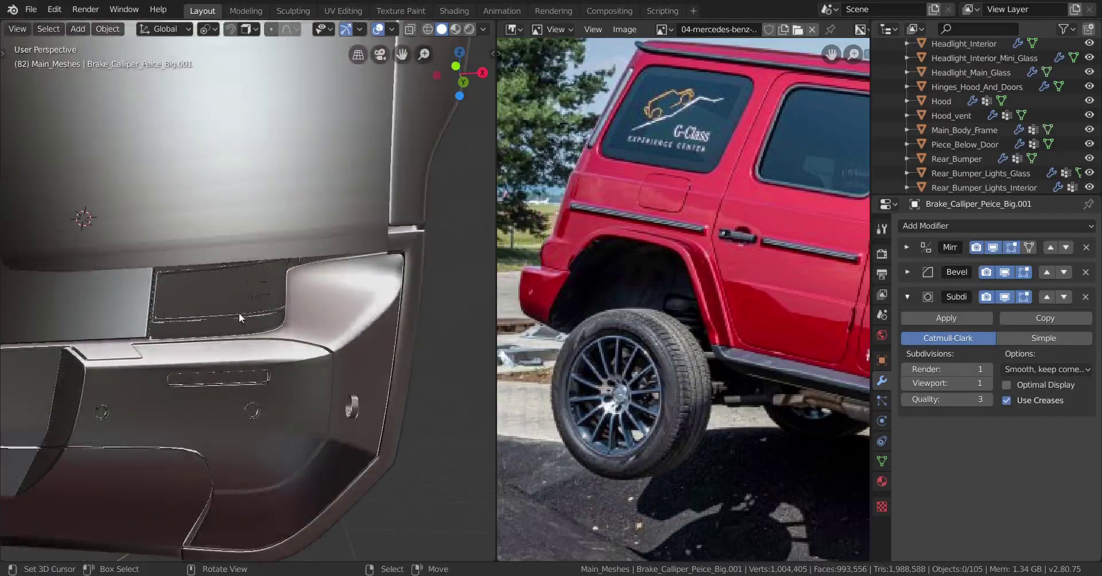
pyautogui.rightClick(269, 243)
pyautogui.press('Tab')
pyautogui.moveTo(273, 287); pyautogui.dragTo(305, 321, button='middle')
pyautogui.press('a')
pyautogui.hotkey('alt', 'z')
pyautogui.scroll(4, 302, 300)
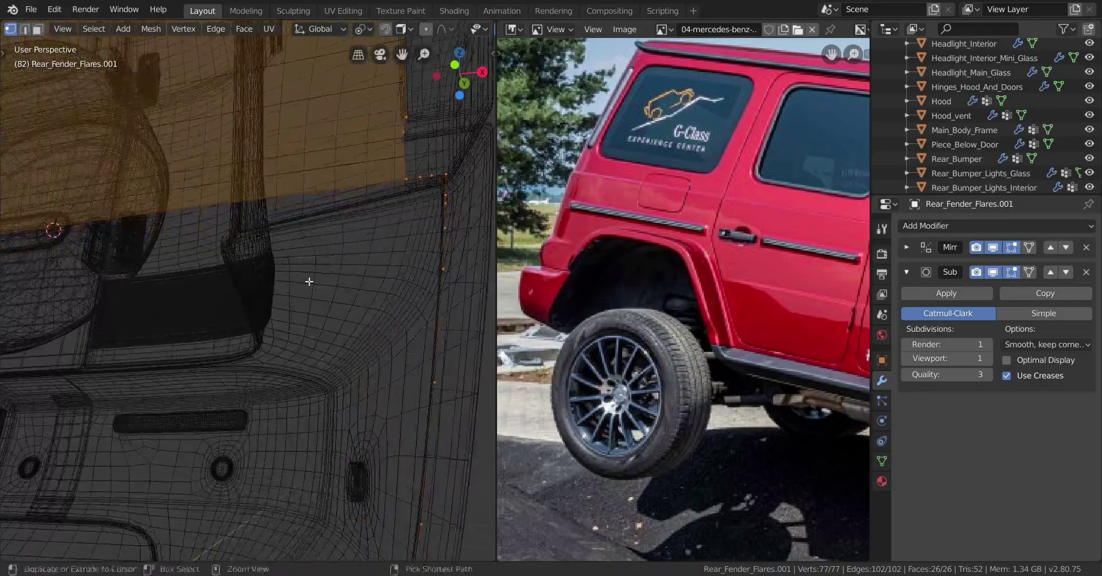
# Step: Dissolve the surplus vertex just below the upper corner of the bumper edge strip
pyautogui.keyDown('shift'); pyautogui.moveTo(362, 262); pyautogui.dragTo(313, 294, button='middle'); pyautogui.keyUp('shift')
pyautogui.scroll(3, 315, 291)
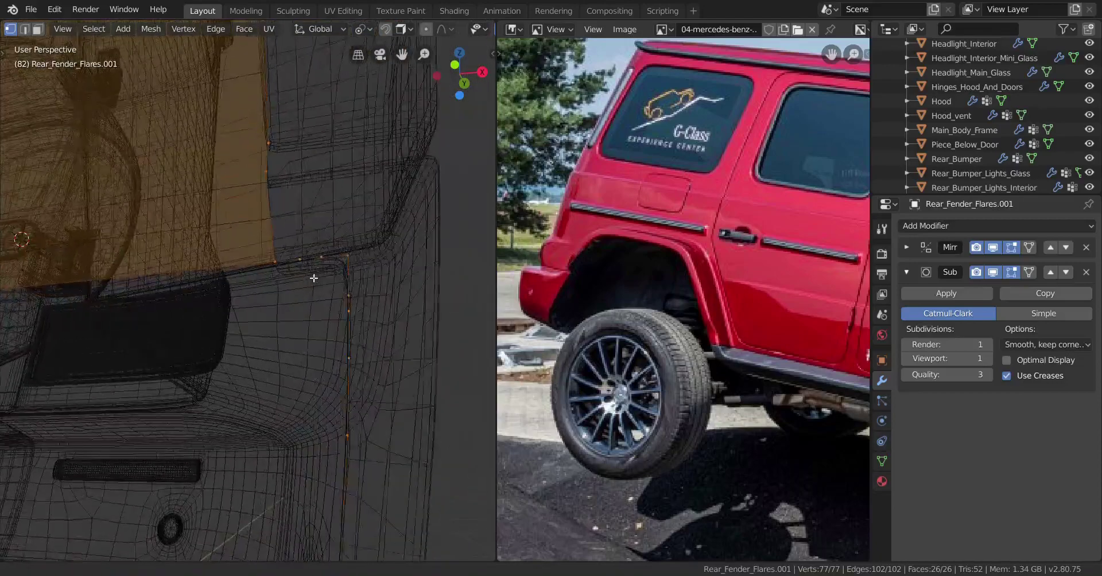
pyautogui.press('x')
pyautogui.click(362, 325)
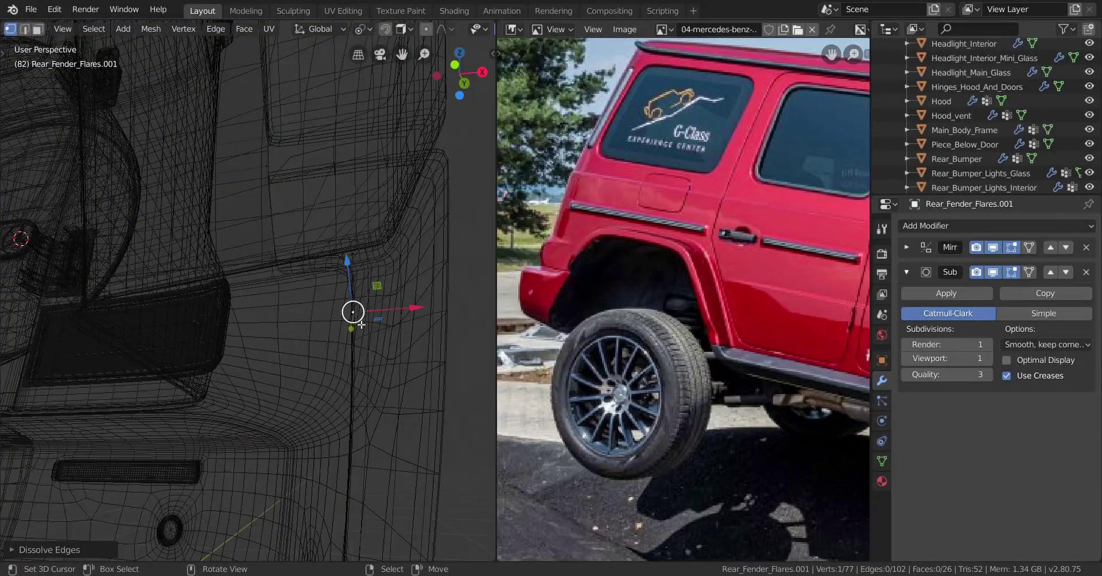
pyautogui.press('x')
pyautogui.click(365, 313)
pyautogui.press('a')
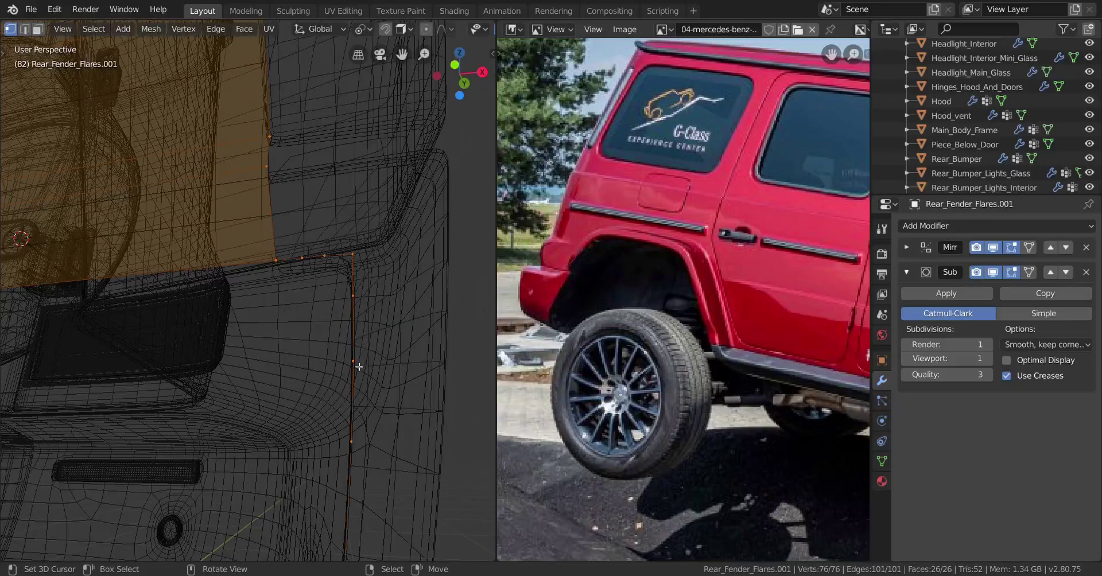
# Step: Dissolve one more closely spaced vertex on the bumper strip's vertical side
pyautogui.rightClick(356, 364)
pyautogui.scroll(-2, 344, 370)
pyautogui.keyDown('shift'); pyautogui.moveTo(327, 399); pyautogui.dragTo(326, 365, button='middle'); pyautogui.keyUp('shift')
pyautogui.press('a')
pyautogui.press('x')
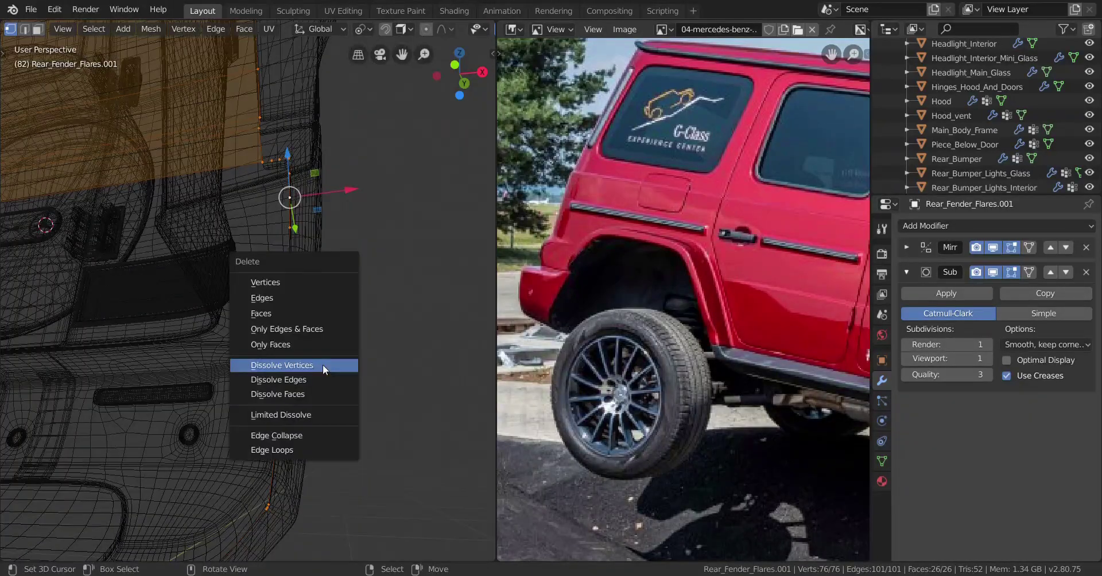
pyautogui.rightClick(286, 211)
pyautogui.press('x')
pyautogui.click(285, 212)
pyautogui.press('a')
# Step: Dissolve the surplus vertices at the inner end and along the lower run of the bumper edge strip
pyautogui.keyDown('shift'); pyautogui.moveTo(311, 317); pyautogui.dragTo(398, 268, button='middle'); pyautogui.keyUp('shift')
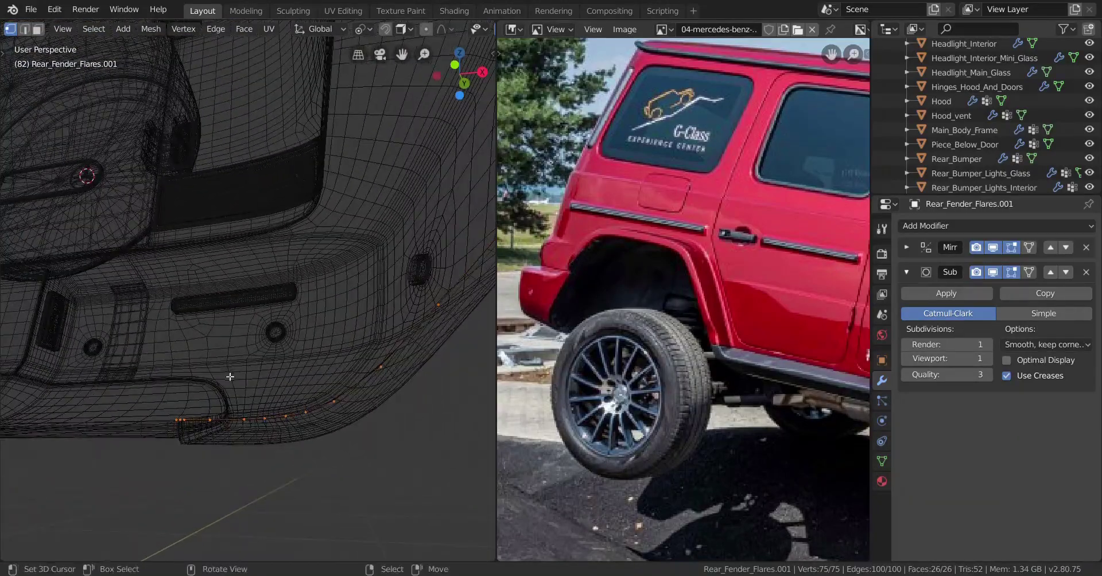
pyautogui.press('x')
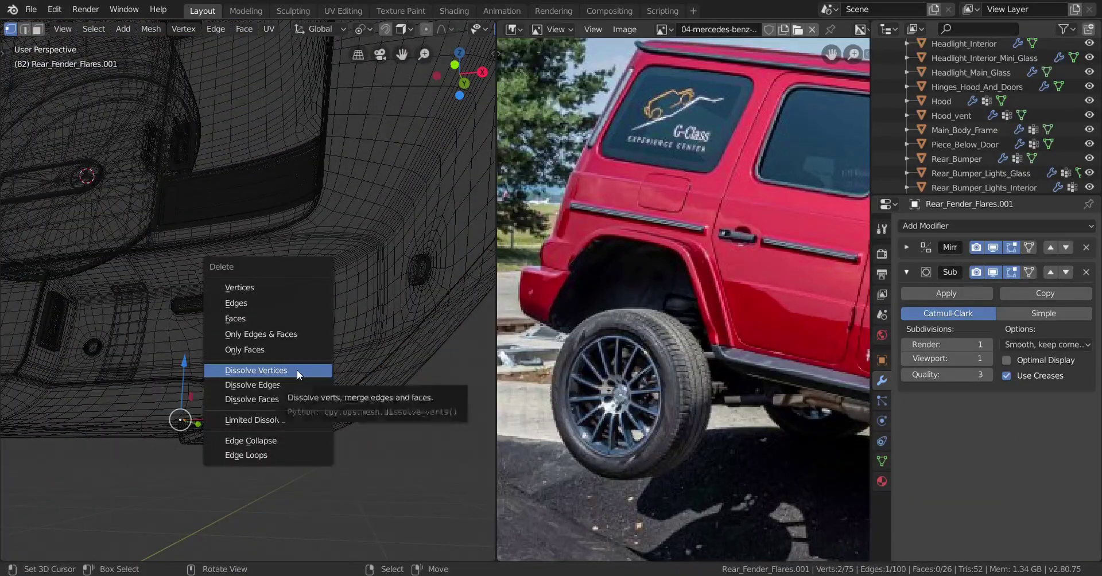
pyautogui.click(297, 370)
pyautogui.keyDown('shift'); pyautogui.click(286, 415); pyautogui.keyUp('shift')
pyautogui.press('x')
pyautogui.click(263, 418)
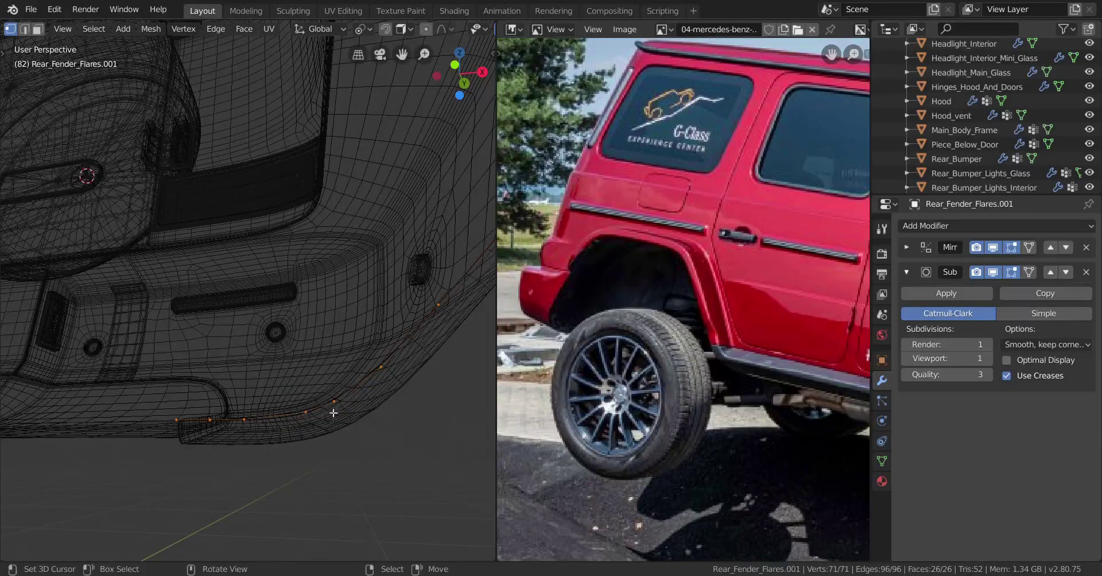
# Step: Try to dissolve the vertex at the bend of the bumper strip's lower run
pyautogui.keyDown('shift'); pyautogui.click(333, 413); pyautogui.keyUp('shift')
pyautogui.press('x')
pyautogui.click(329, 405)
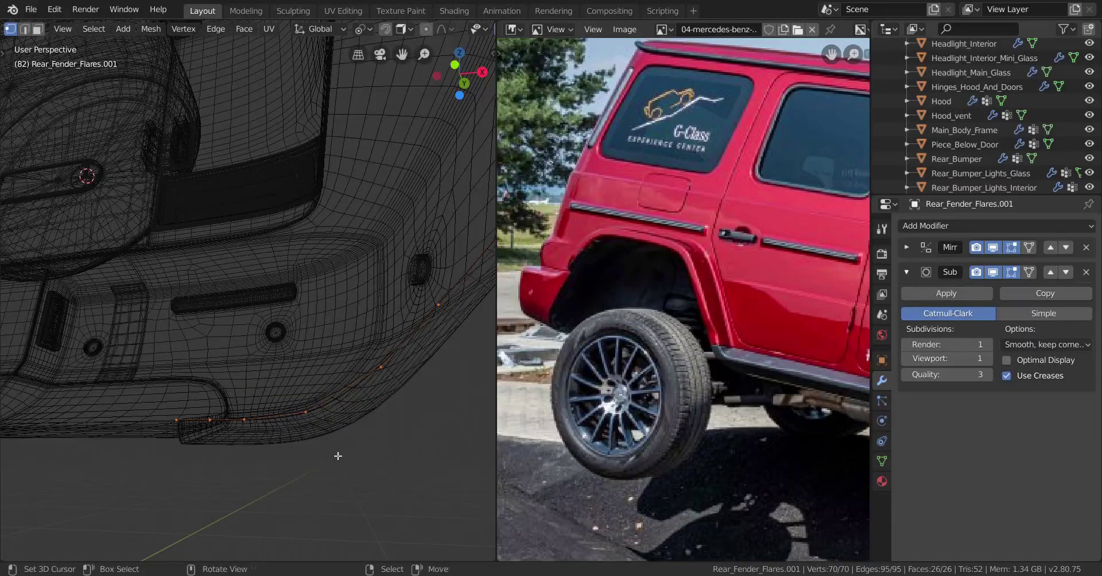
pyautogui.hotkey('ctrl', 'i')
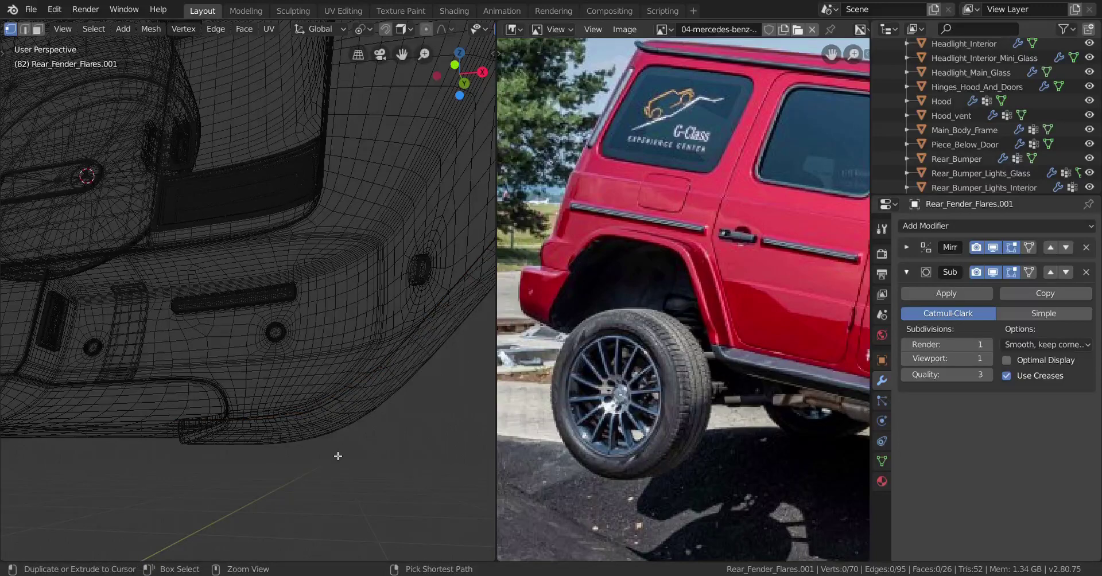
pyautogui.press('a')
# Step: Slide the vertex beside the lower bend along the bumper strip toward its inner end to even the spacing
pyautogui.click(305, 413)
pyautogui.hotkey('shift', 'v')
pyautogui.click(322, 453)
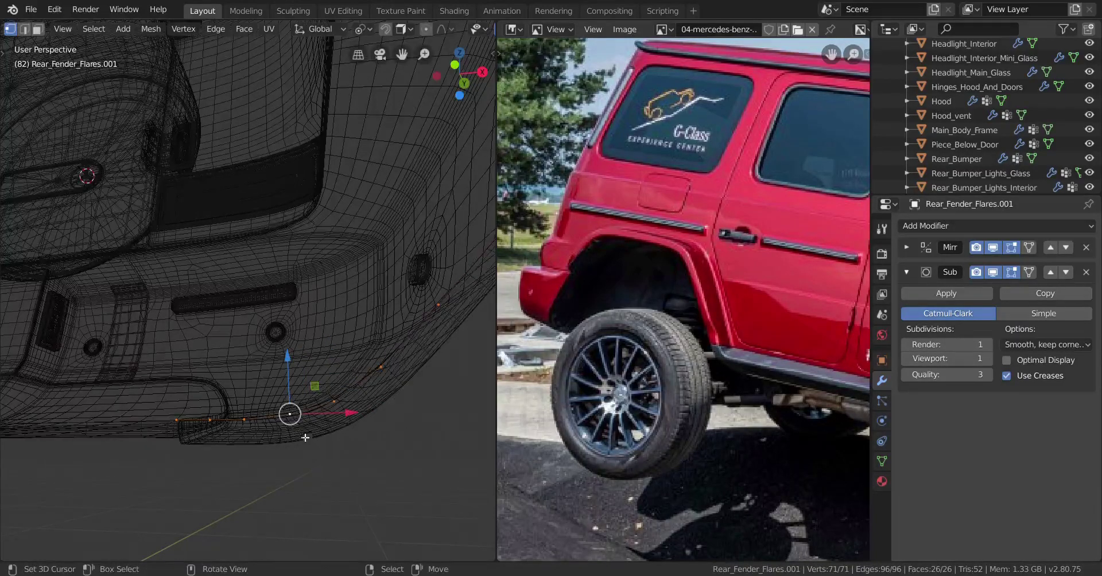
pyautogui.press('a')
# Step: Add one loop cut around the arch through the middle of the liner surface
pyautogui.scroll(-3, 302, 414)
pyautogui.keyDown('shift'); pyautogui.moveTo(273, 310); pyautogui.dragTo(230, 315, button='middle'); pyautogui.keyUp('shift')
pyautogui.scroll(1, 266, 363)
pyautogui.hotkey('ctrl', 'r')
pyautogui.click(227, 298)
pyautogui.click(219, 293)
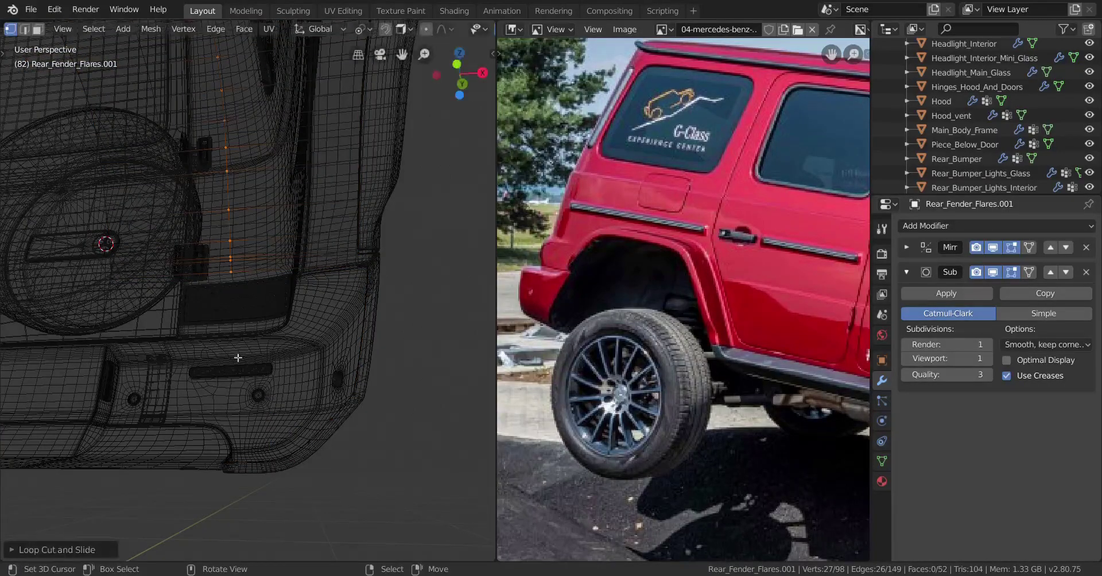
# Step: Connect the lower end vertex of the liner's middle loop to the bumper strip's inner end vertex with an edge
pyautogui.hotkey('shift', 'z')
pyautogui.click(237, 281)
pyautogui.keyDown('shift'); pyautogui.click(227, 467); pyautogui.keyUp('shift')
pyautogui.scroll(2, 299, 429)
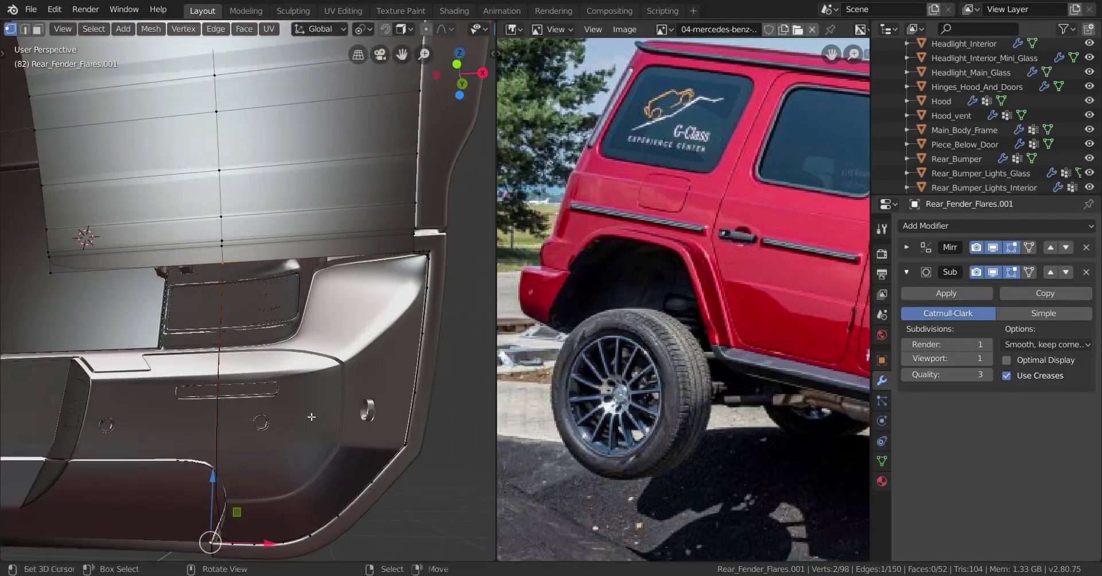
# Step: Inspect the vertices along the bumper strip's upright run in wireframe by selecting the path from its upper end to the bend
pyautogui.keyDown('shift'); pyautogui.moveTo(313, 418); pyautogui.dragTo(310, 394, button='middle'); pyautogui.keyUp('shift')
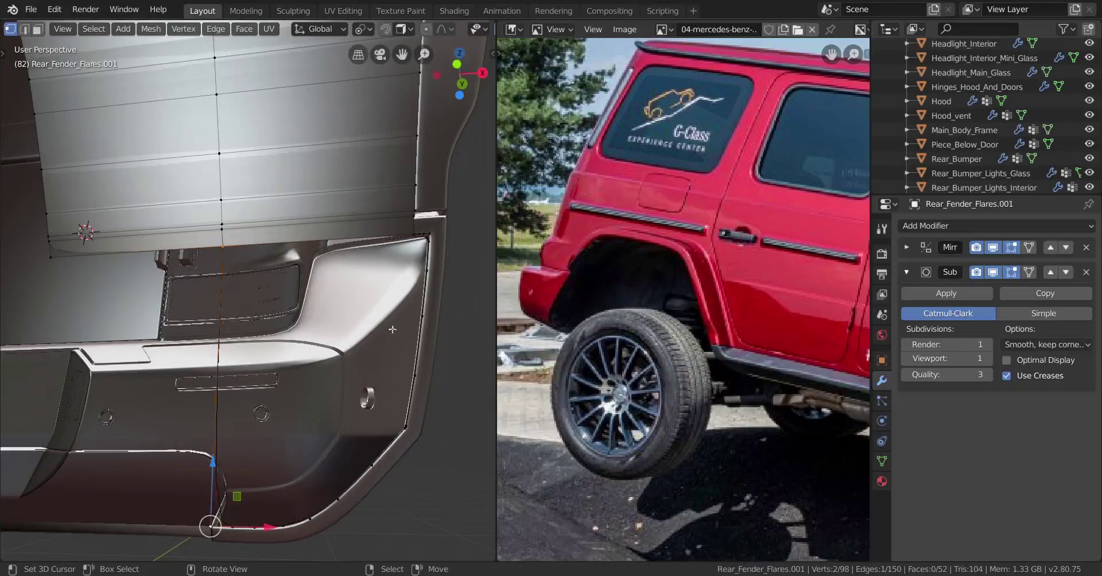
pyautogui.keyDown('shift'); pyautogui.moveTo(418, 286); pyautogui.dragTo(363, 258, button='middle'); pyautogui.keyUp('shift')
pyautogui.keyDown('shift'); pyautogui.moveTo(356, 306); pyautogui.dragTo(323, 295, button='middle'); pyautogui.keyUp('shift')
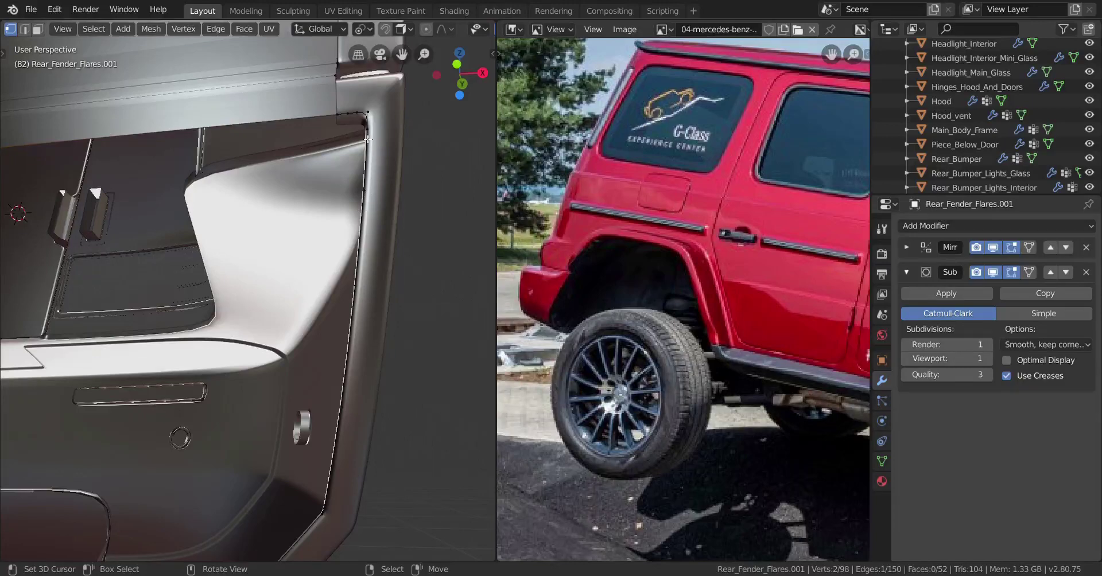
pyautogui.press('z')
pyautogui.click(109, 236)
pyautogui.press('a')
pyautogui.click(369, 133)
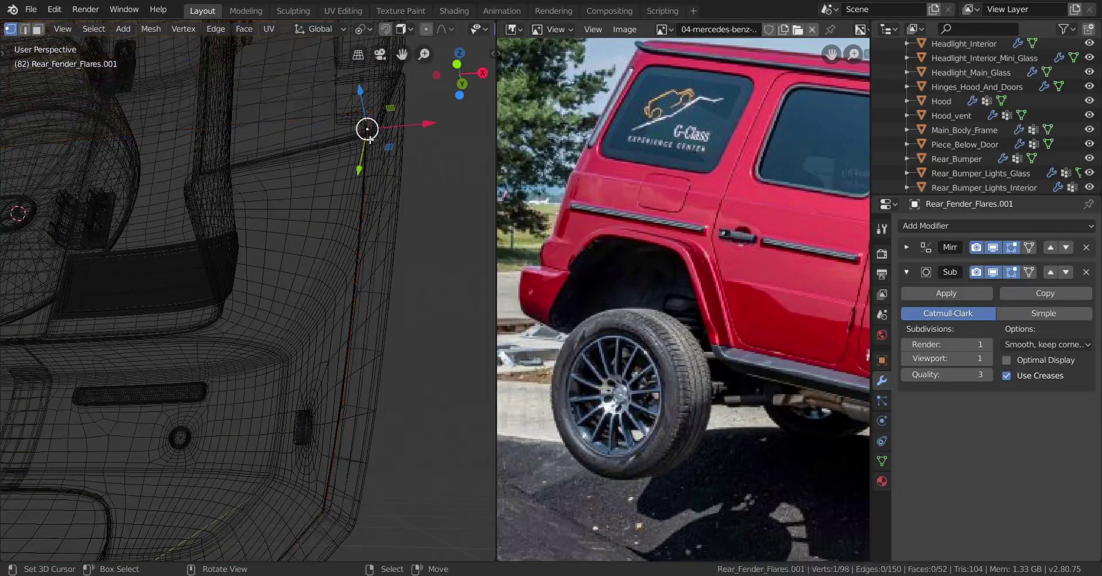
pyautogui.keyDown('ctrl'); pyautogui.click(326, 506); pyautogui.keyUp('ctrl')
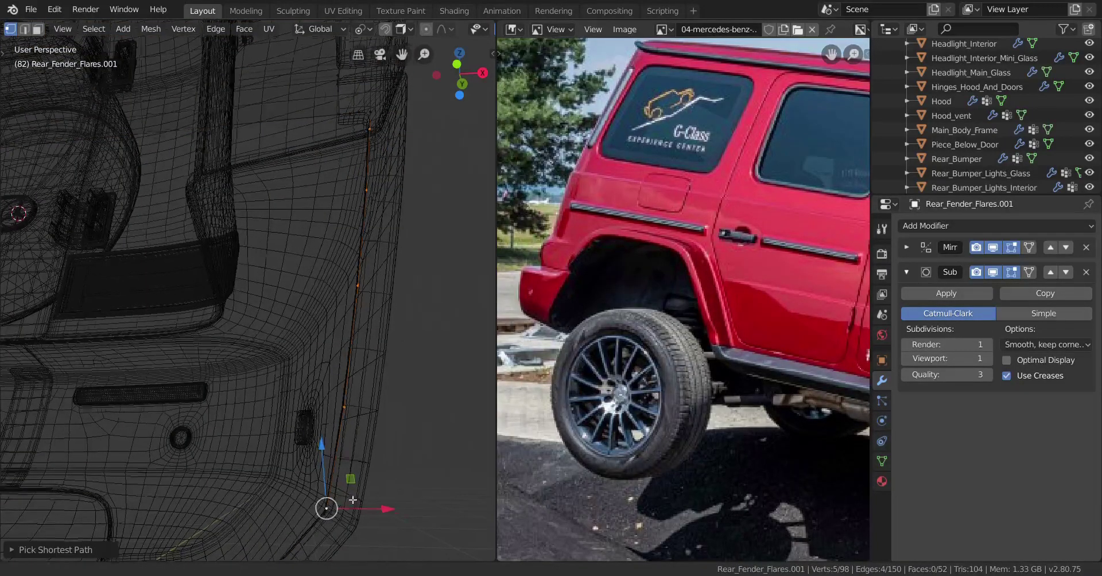
pyautogui.keyDown('shift'); pyautogui.moveTo(353, 500); pyautogui.dragTo(375, 526, button='middle'); pyautogui.keyUp('shift')
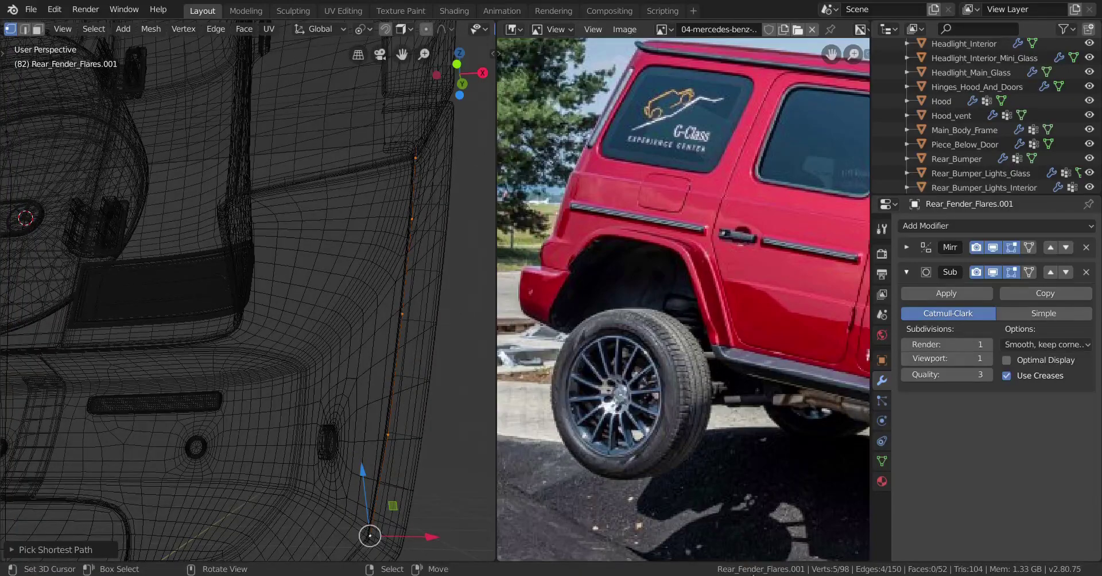
pyautogui.keyDown('shift'); pyautogui.moveTo(306, 437); pyautogui.dragTo(343, 434, button='middle'); pyautogui.keyUp('shift')
pyautogui.scroll(-2, 322, 431)
pyautogui.press('z')
pyautogui.click(338, 505)
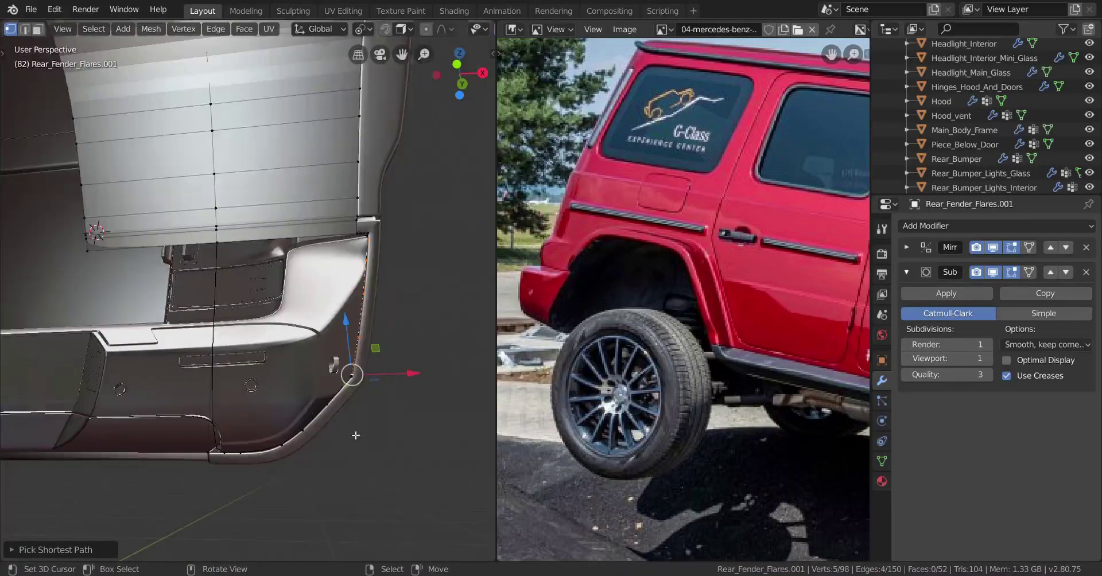
# Step: Add a vertex on the long edge below the liner's middle loop and slide it down to just above the bumper's lower recess
pyautogui.scroll(1, 233, 424)
pyautogui.hotkey('ctrl', 'r')
pyautogui.click(214, 442)
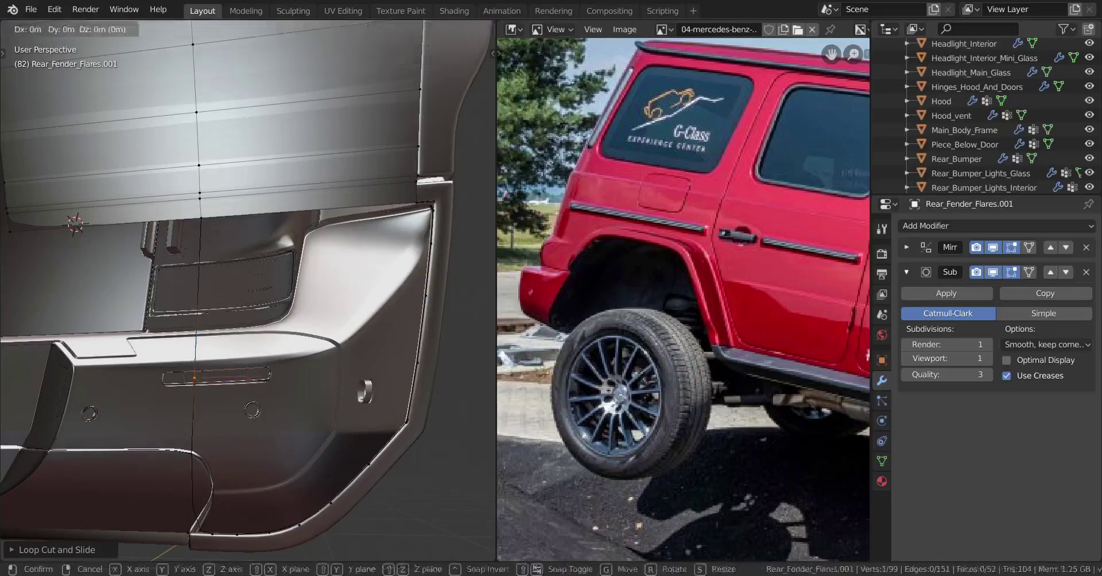
pyautogui.click(213, 464)
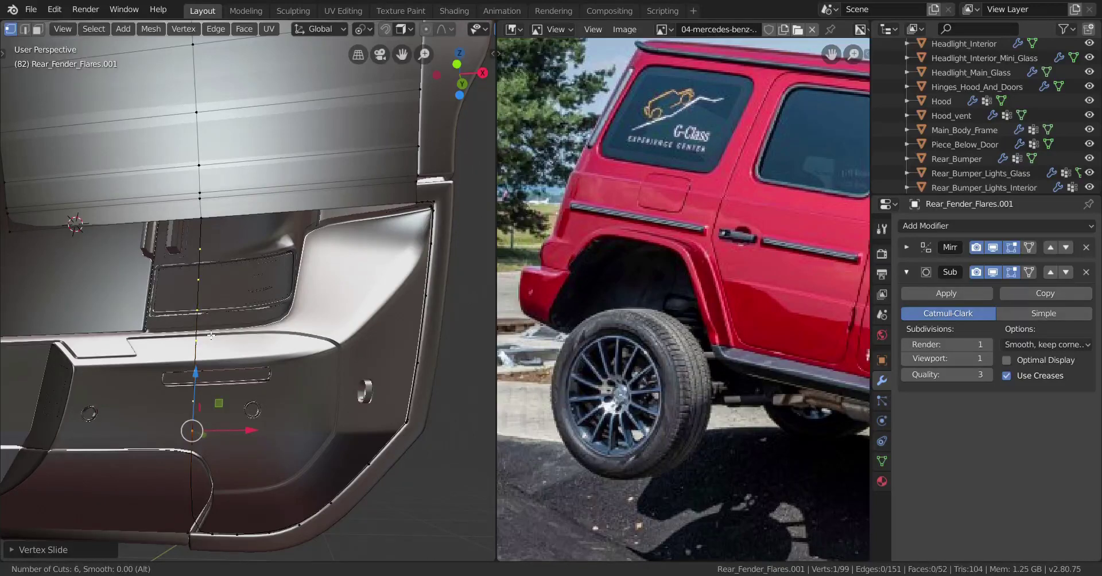
# Step: Add five evenly spaced cuts on the edge between the liner's middle loop and the newly slid vertex
pyautogui.hotkey('ctrl', 'r')
pyautogui.click(211, 336)
pyautogui.rightClick(251, 323)
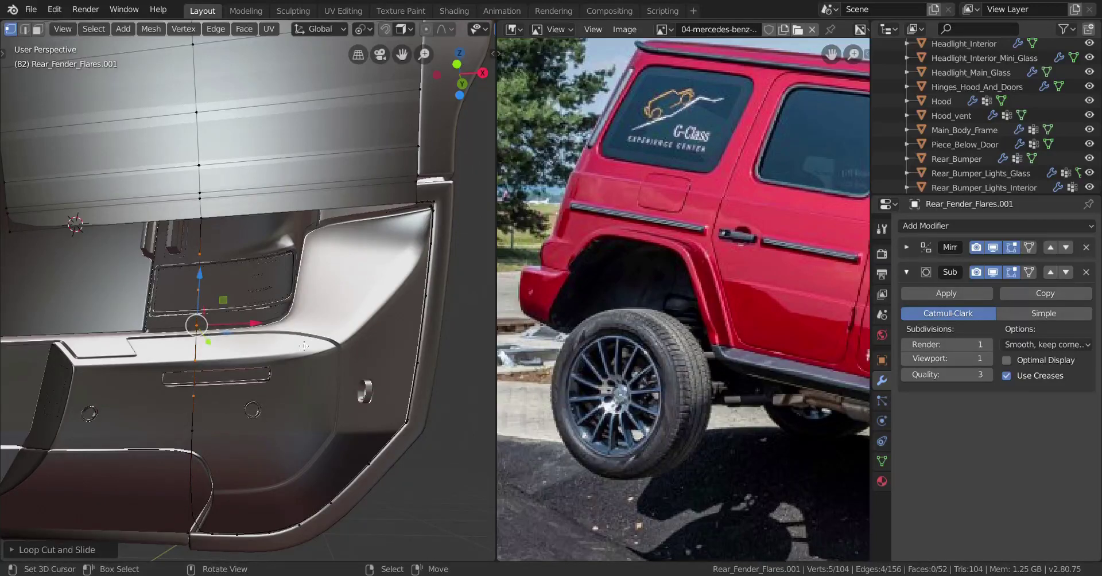
# Step: Fill five faces downward between the subdivided inner edge and the upright run of the bumper strip
pyautogui.moveTo(280, 301); pyautogui.dragTo(262, 272, button='middle')
pyautogui.moveTo(396, 224); pyautogui.dragTo(400, 253, button='middle')
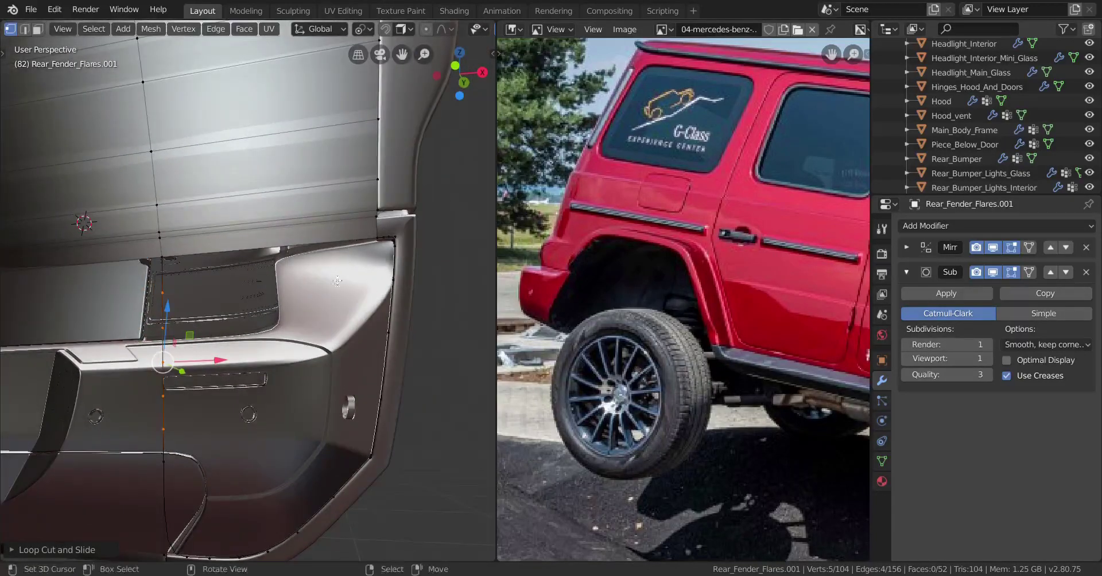
pyautogui.rightClick(405, 251)
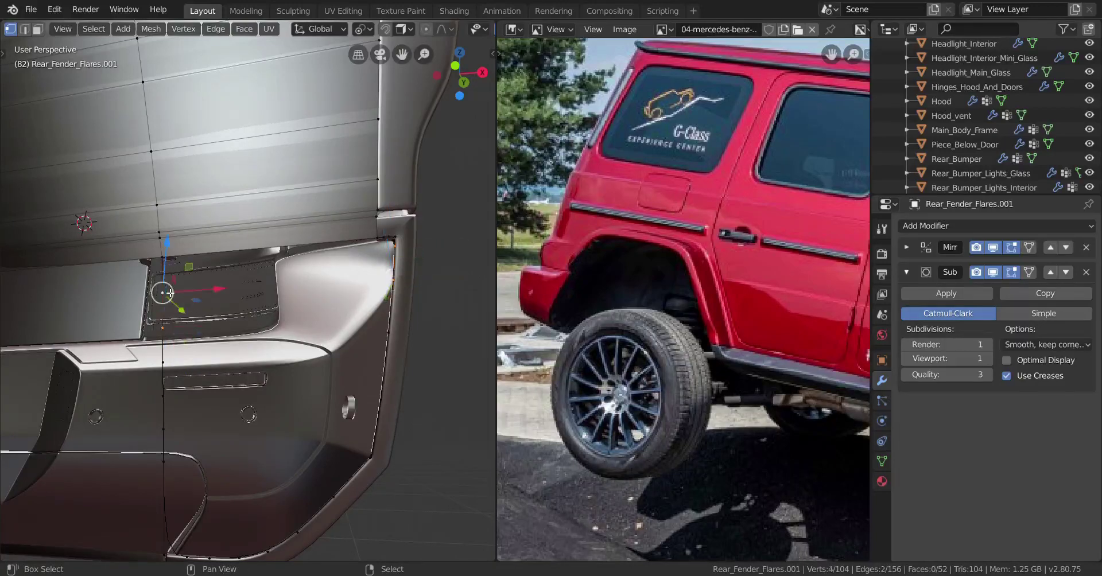
pyautogui.press('f')
pyautogui.rightClick(162, 328)
pyautogui.keyDown('shift'); pyautogui.rightClick(394, 286); pyautogui.keyUp('shift')
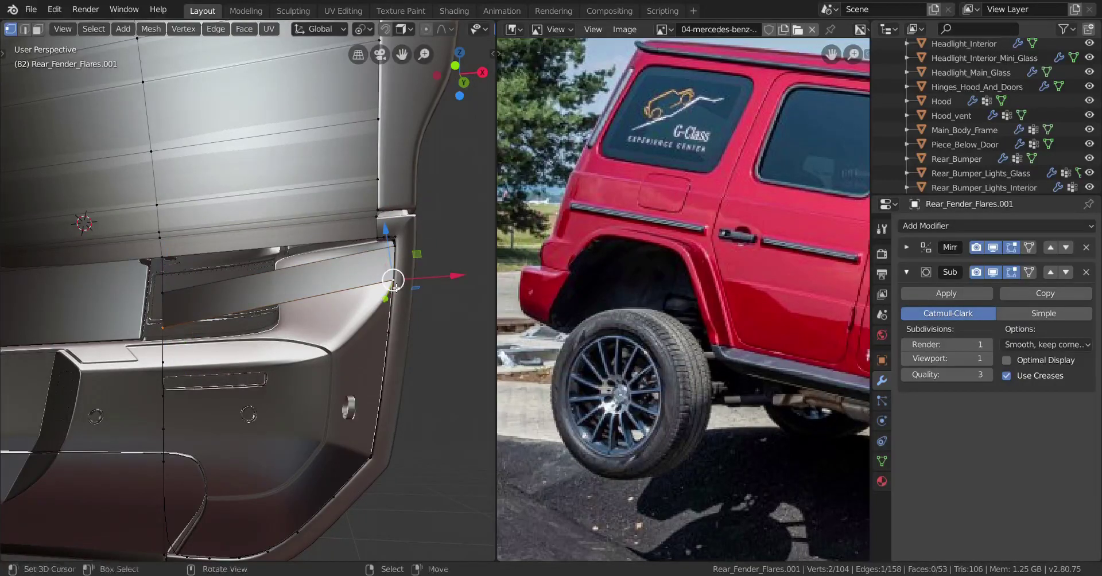
pyautogui.press('f')
pyautogui.press('f')
pyautogui.press('f')
pyautogui.press('f')
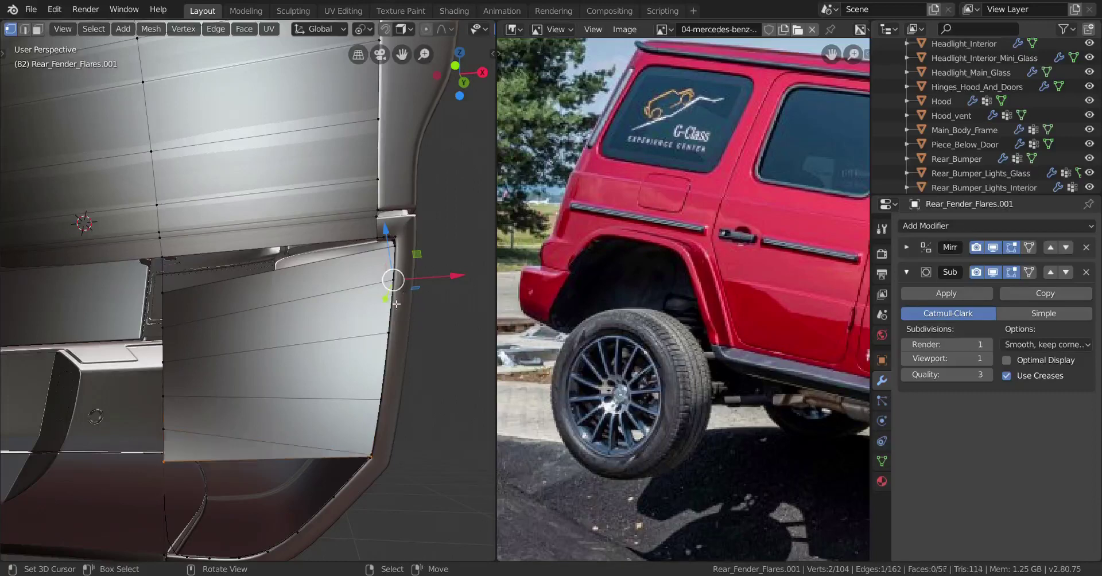
# Step: Add one lengthwise loop cut through the five new faces and slide it close to the bumper strip
pyautogui.keyDown('shift'); pyautogui.moveTo(377, 310); pyautogui.dragTo(404, 231, button='middle'); pyautogui.keyUp('shift')
pyautogui.press('Tab')
pyautogui.scroll(-4, 313, 313)
pyautogui.moveTo(312, 312)
pyautogui.mouseDown(button='middle')
pyautogui.moveTo(212, 321)
pyautogui.moveTo(307, 315)
pyautogui.moveTo(296, 309)
pyautogui.mouseUp(button='middle')
pyautogui.scroll(2, 307, 315)
pyautogui.press('Tab')
pyautogui.scroll(2, 297, 309)
pyautogui.hotkey('ctrl', 'r')
pyautogui.click(277, 379)
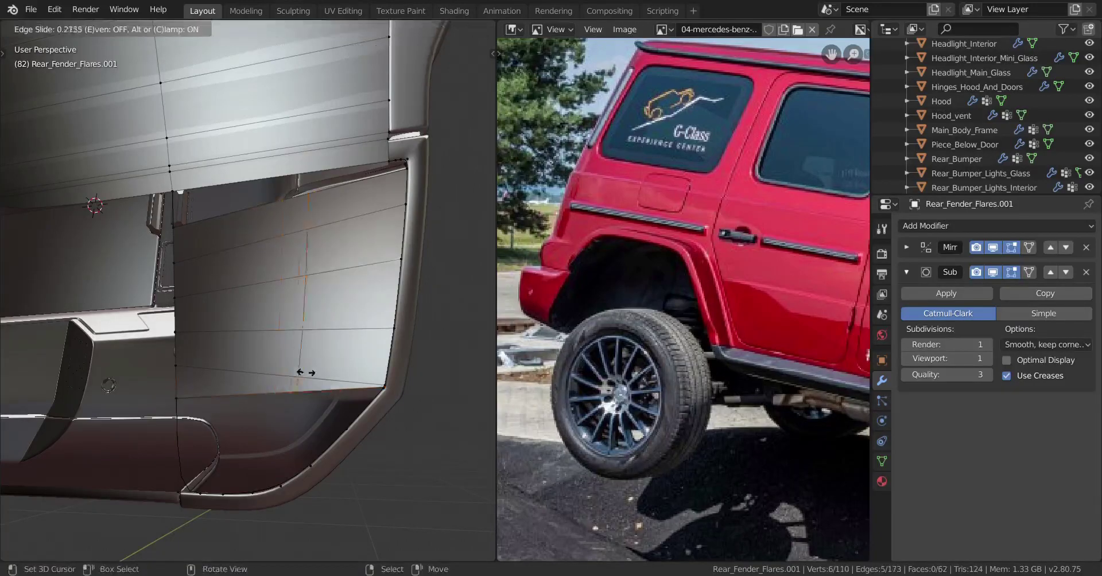
pyautogui.click(367, 337)
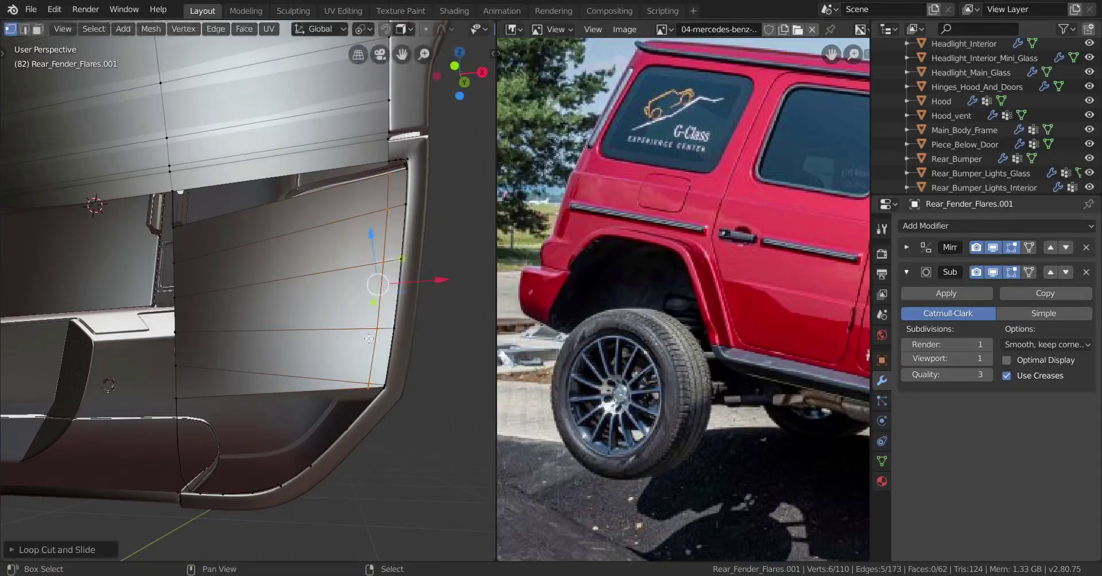
# Step: Add two evenly spaced vertices on the remaining inner edge below the filled panel
pyautogui.moveTo(316, 372)
pyautogui.mouseDown(button='middle')
pyautogui.moveTo(328, 355)
pyautogui.moveTo(333, 370)
pyautogui.mouseUp(button='middle')
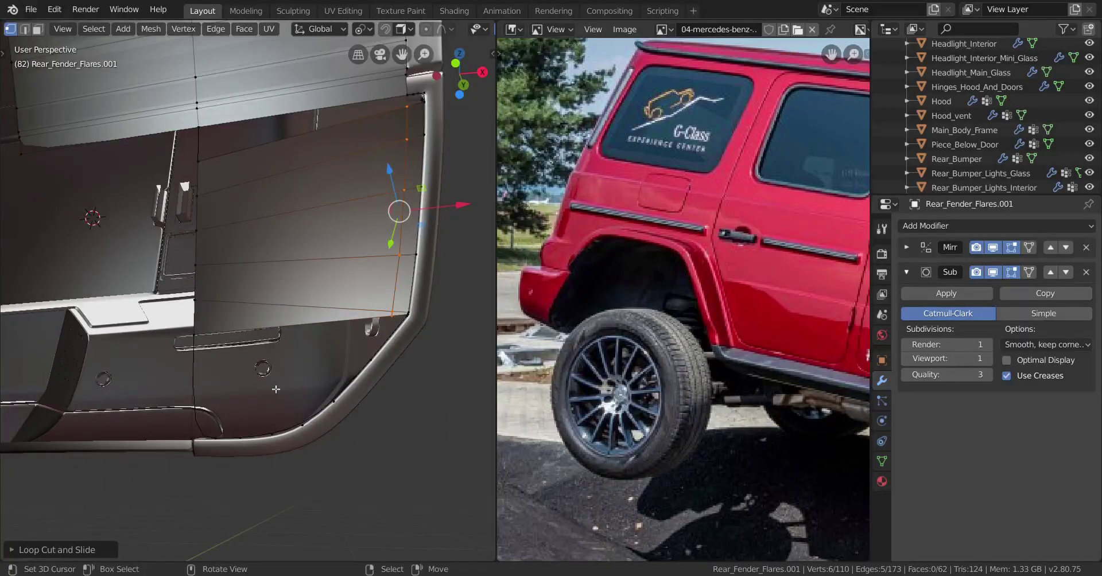
pyautogui.scroll(3, 283, 386)
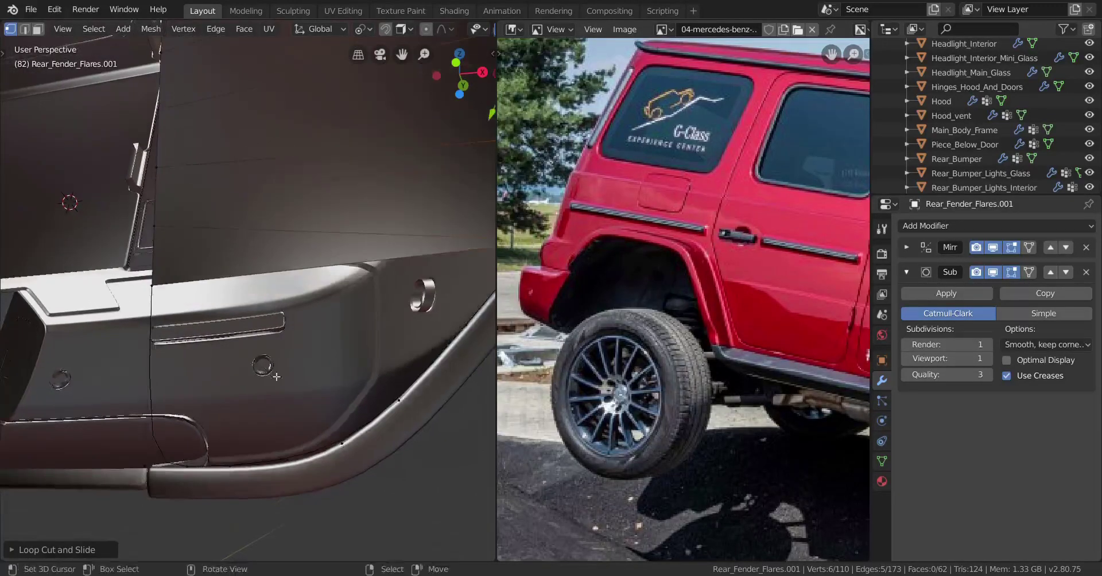
pyautogui.scroll(-3, 284, 356)
pyautogui.moveTo(281, 351); pyautogui.dragTo(184, 429, button='middle')
pyautogui.scroll(2, 264, 367)
pyautogui.hotkey('ctrl', 'r')
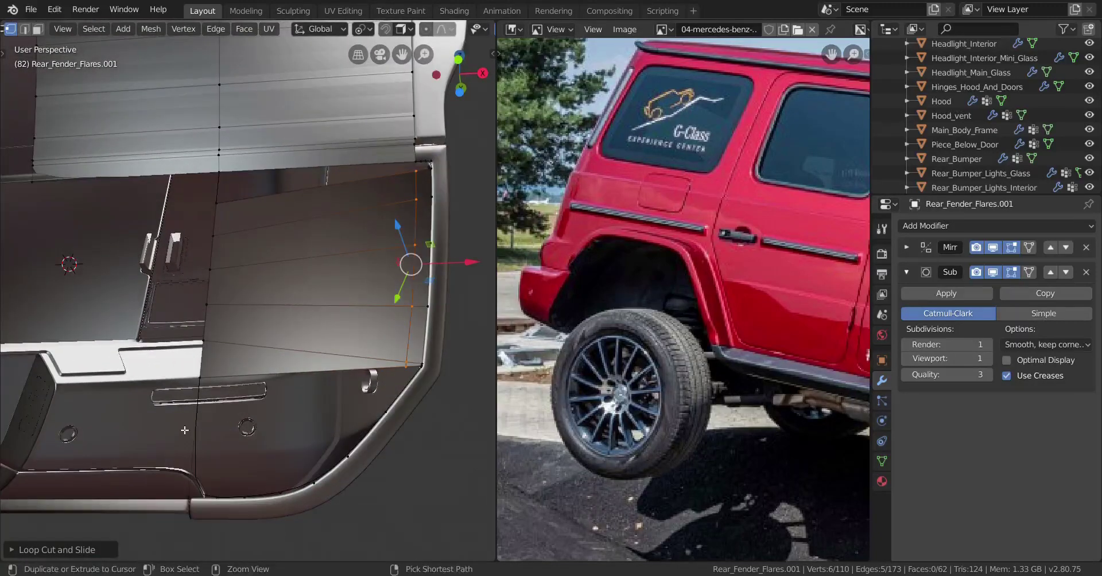
pyautogui.scroll(1, 184, 429)
pyautogui.click(184, 429)
pyautogui.rightClick(219, 378)
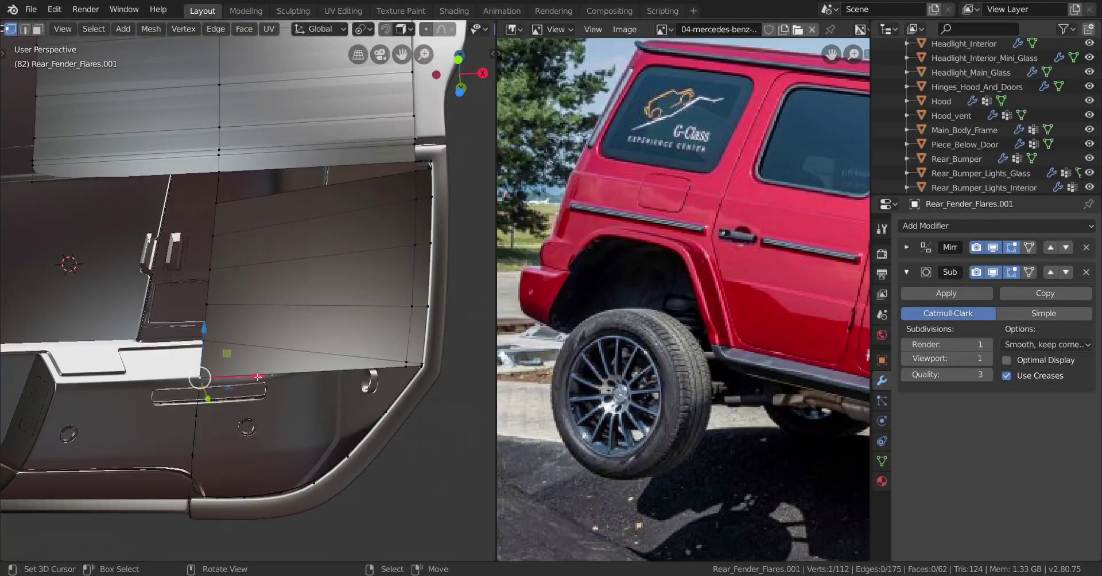
# Step: Fill a face between the two new inner edge vertices and the two vertices on the bumper strip's diagonal run
pyautogui.keyDown('shift'); pyautogui.rightClick(195, 453); pyautogui.keyUp('shift')
pyautogui.keyDown('shift'); pyautogui.rightClick(348, 454); pyautogui.keyUp('shift')
pyautogui.keyDown('shift'); pyautogui.rightClick(386, 410); pyautogui.keyUp('shift')
pyautogui.press('f')
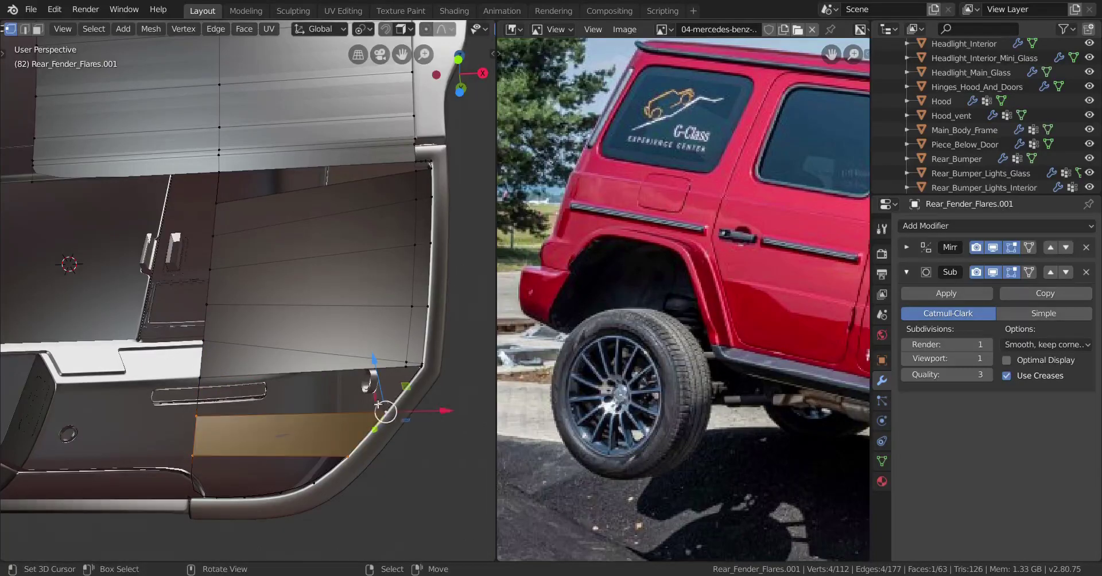
# Step: Add a loop cut through the lower face with Even enabled and slide it close to the bumper strip's diagonal run
pyautogui.scroll(3, 388, 410)
pyautogui.keyDown('shift'); pyautogui.moveTo(391, 521); pyautogui.dragTo(354, 375, button='middle'); pyautogui.keyUp('shift')
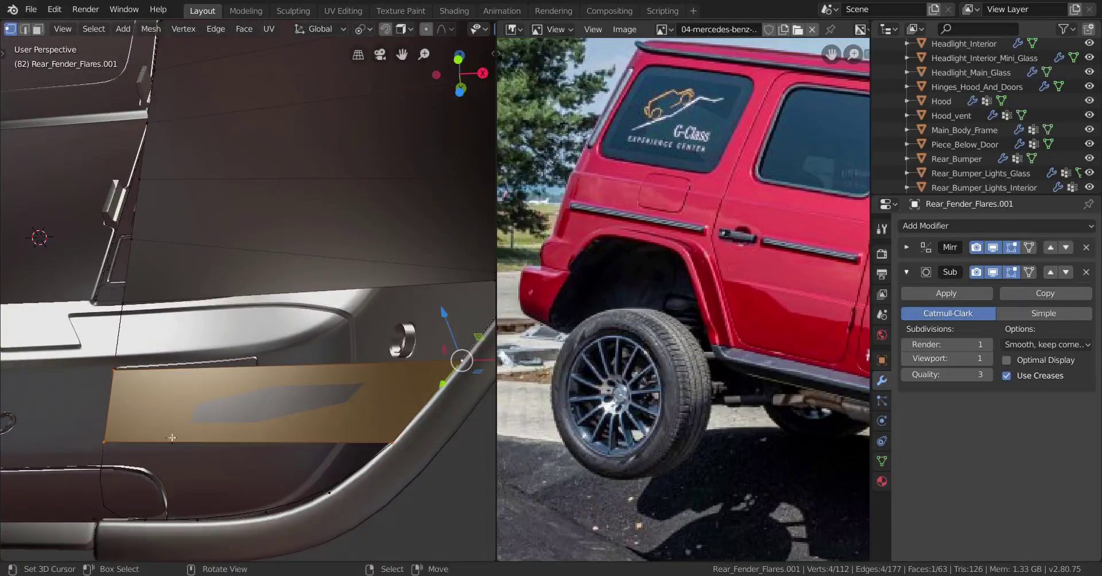
pyautogui.hotkey('ctrl', 'r')
pyautogui.click(381, 440)
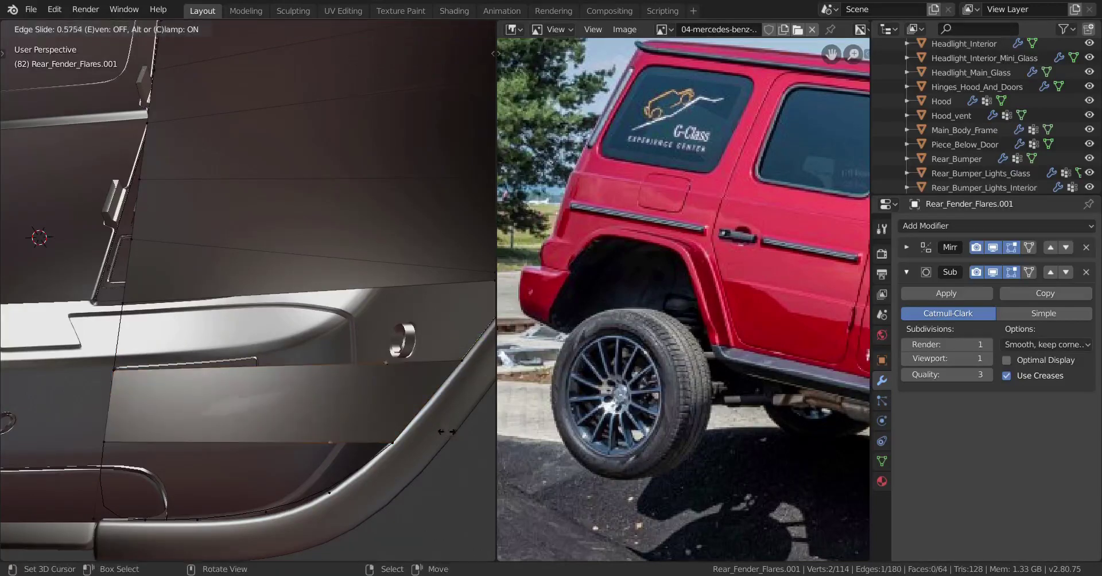
pyautogui.press('e')
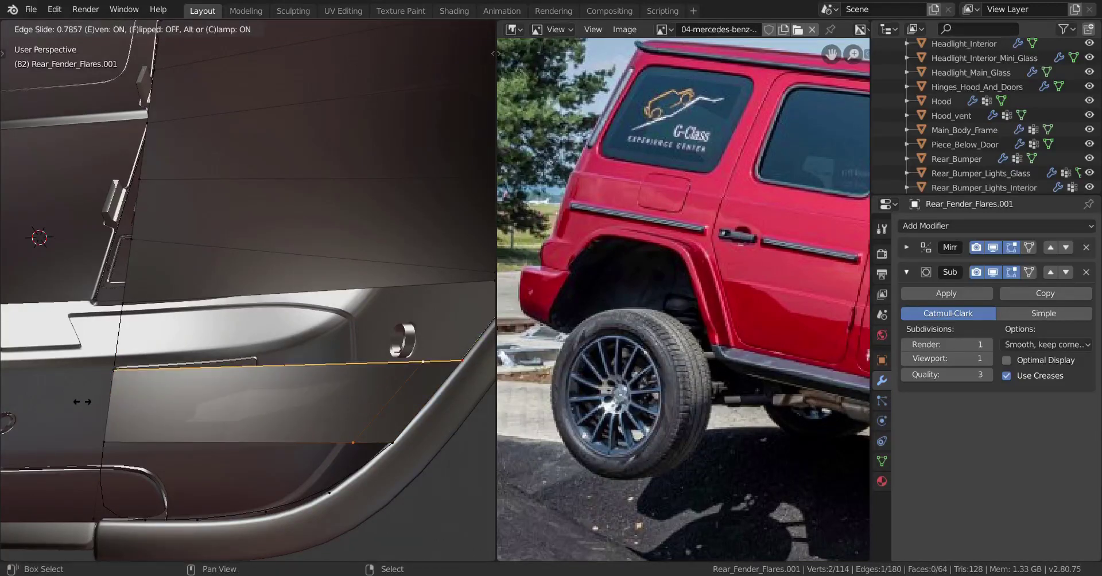
pyautogui.click(80, 402)
# Step: Fill the small corner face between the lower face's narrow edge and the bumper strip's lower run
pyautogui.keyDown('shift'); pyautogui.moveTo(401, 413); pyautogui.dragTo(308, 418, button='middle'); pyautogui.keyUp('shift')
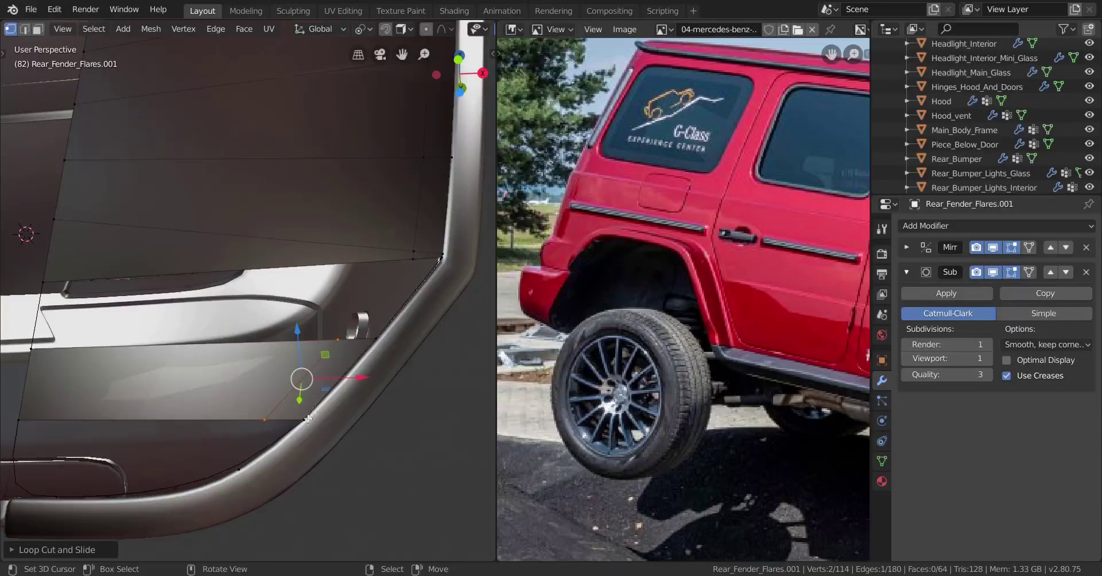
pyautogui.click(308, 419)
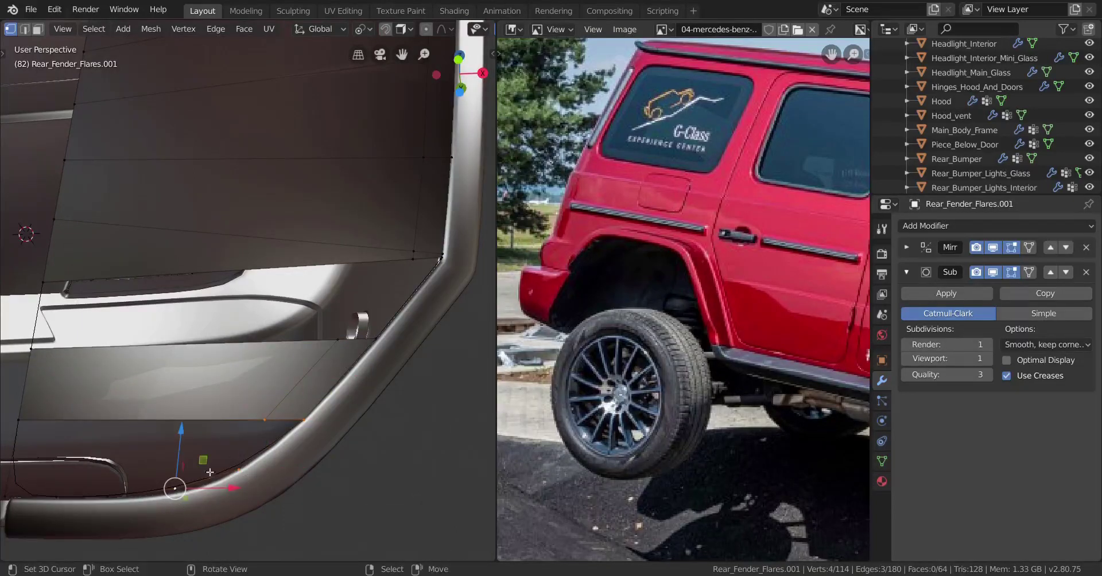
pyautogui.press('f')
# Step: Fill the wide gap between the upper panel and the lower face, stopping at the loop beside the bumper strip
pyautogui.click(412, 255)
pyautogui.keyDown('shift'); pyautogui.click(438, 256); pyautogui.keyUp('shift')
pyautogui.keyDown('shift'); pyautogui.click(375, 339); pyautogui.keyUp('shift')
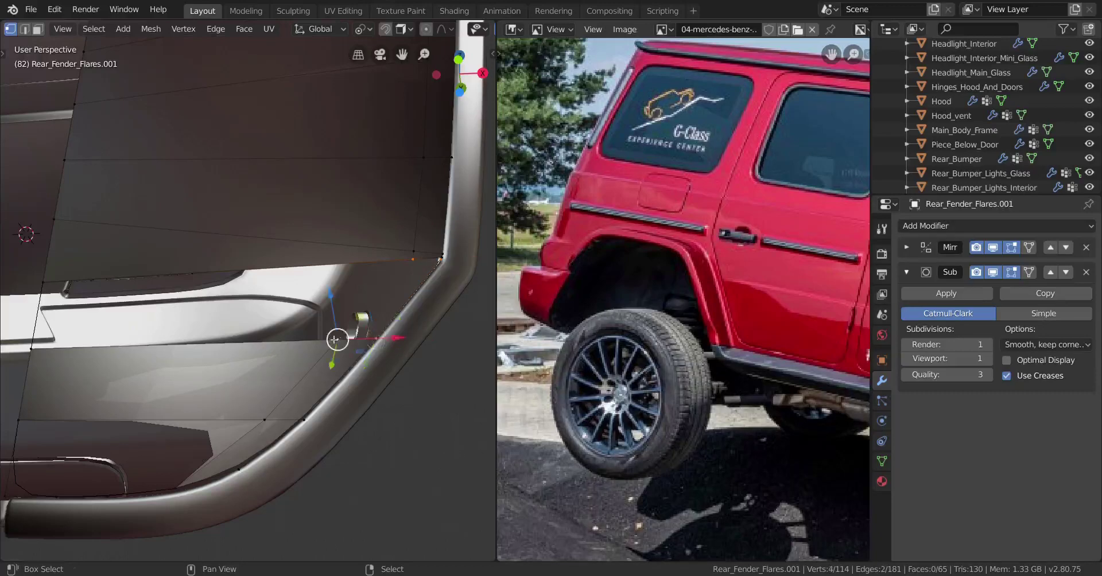
pyautogui.keyDown('shift'); pyautogui.moveTo(382, 302); pyautogui.dragTo(332, 315, button='middle'); pyautogui.keyUp('shift')
pyautogui.keyDown('shift'); pyautogui.moveTo(8, 316); pyautogui.dragTo(103, 301, button='middle'); pyautogui.keyUp('shift')
pyautogui.rightClick(119, 277)
pyautogui.keyDown('shift'); pyautogui.rightClick(112, 341); pyautogui.keyUp('shift')
pyautogui.keyDown('shift'); pyautogui.moveTo(429, 294); pyautogui.dragTo(339, 304, button='middle'); pyautogui.keyUp('shift')
pyautogui.keyDown('shift'); pyautogui.rightClick(251, 308); pyautogui.keyUp('shift')
pyautogui.keyDown('ctrl'); pyautogui.moveTo(250, 308); pyautogui.dragTo(247, 278, button='middle'); pyautogui.keyUp('ctrl')
pyautogui.scroll(-3, 246, 278)
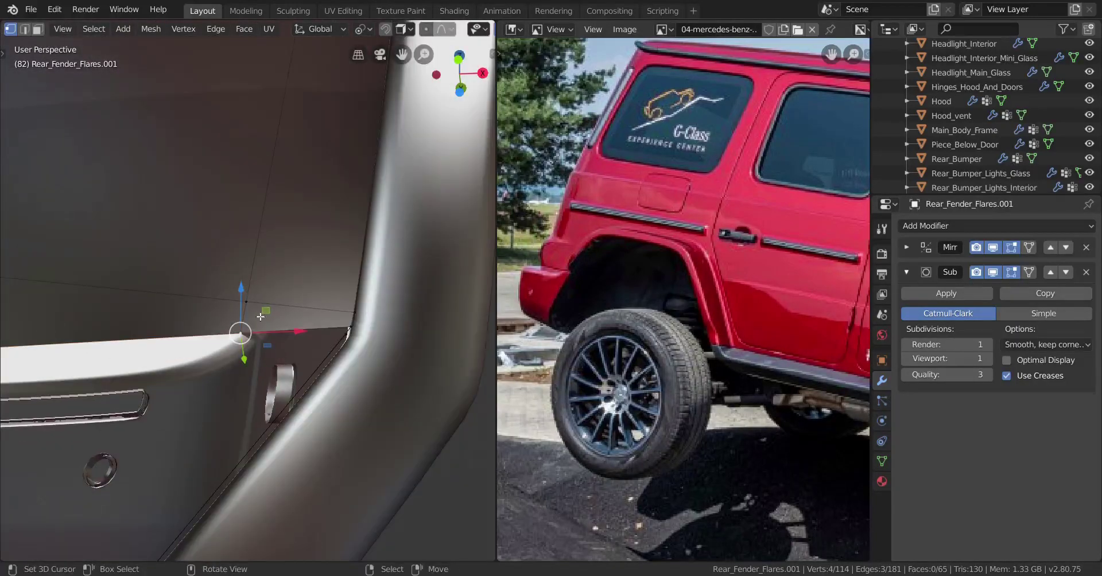
pyautogui.press('f')
# Step: Add one centred loop cut across the wide face joining the upper and lower panels
pyautogui.hotkey('ctrl', 'r')
pyautogui.click(180, 397)
pyautogui.rightClick(180, 397)
# Step: Fill the two narrow faces between the split wide panel and the bumper strip below its bend
pyautogui.rightClick(244, 342)
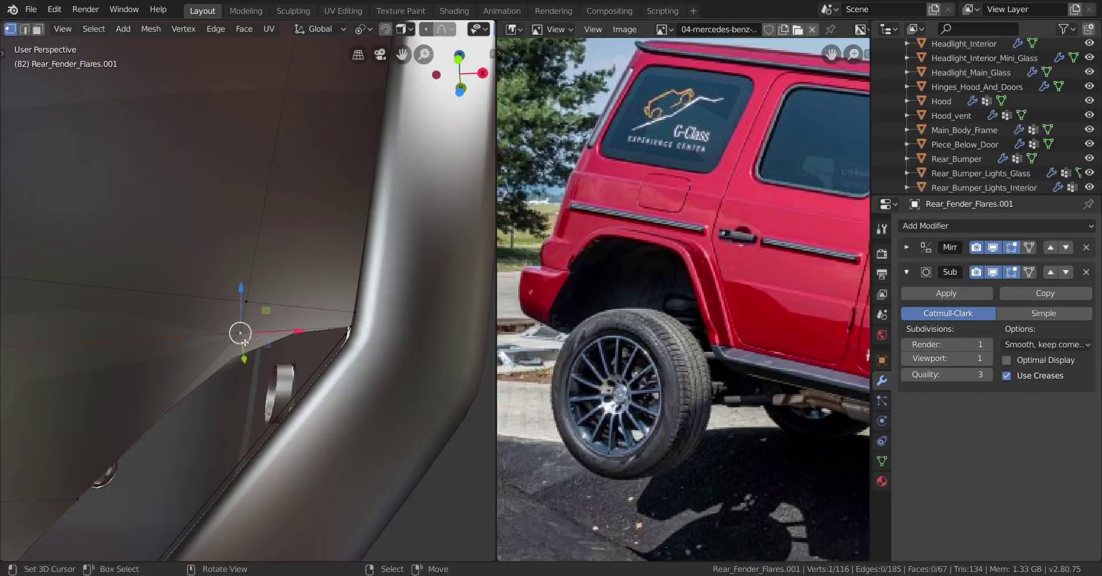
pyautogui.press('f')
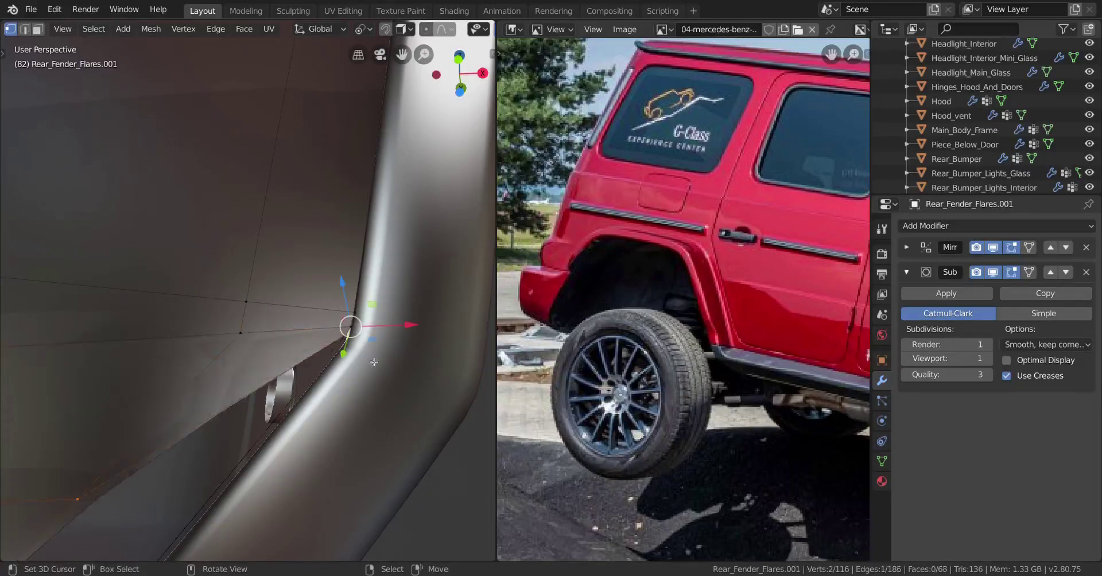
pyautogui.scroll(-9, 386, 357)
pyautogui.keyDown('shift'); pyautogui.moveTo(258, 374); pyautogui.dragTo(261, 372, button='middle'); pyautogui.keyUp('shift')
pyautogui.scroll(3, 261, 372)
pyautogui.scroll(4, 261, 372)
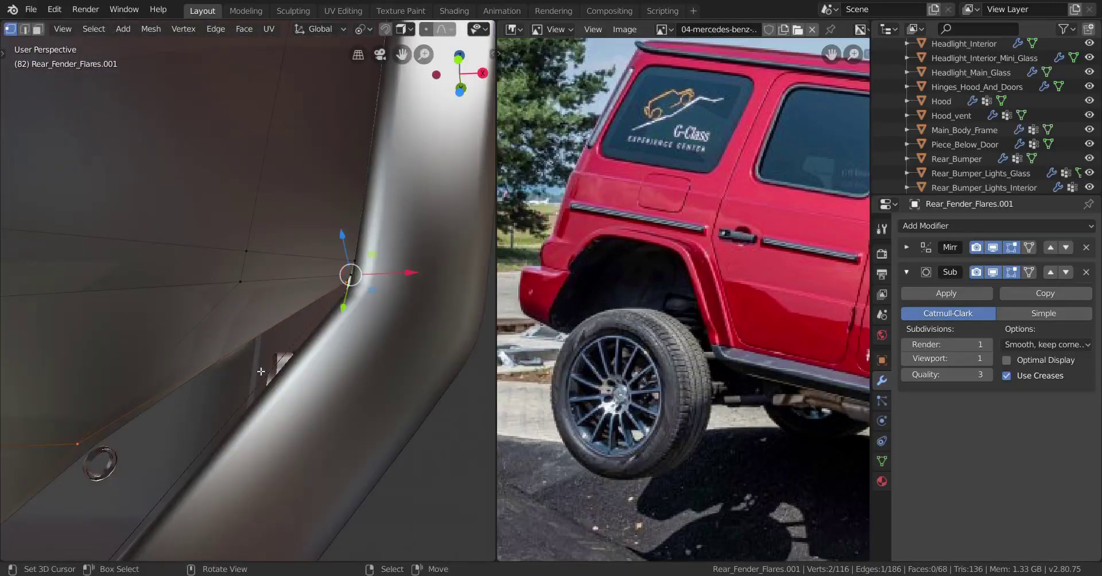
pyautogui.scroll(-5, 260, 372)
# Step: Slide the centred cut's vertex beside the bumper strip up toward the bend and check the liner's shape in Object Mode
pyautogui.press('g')
pyautogui.rightClick(278, 374)
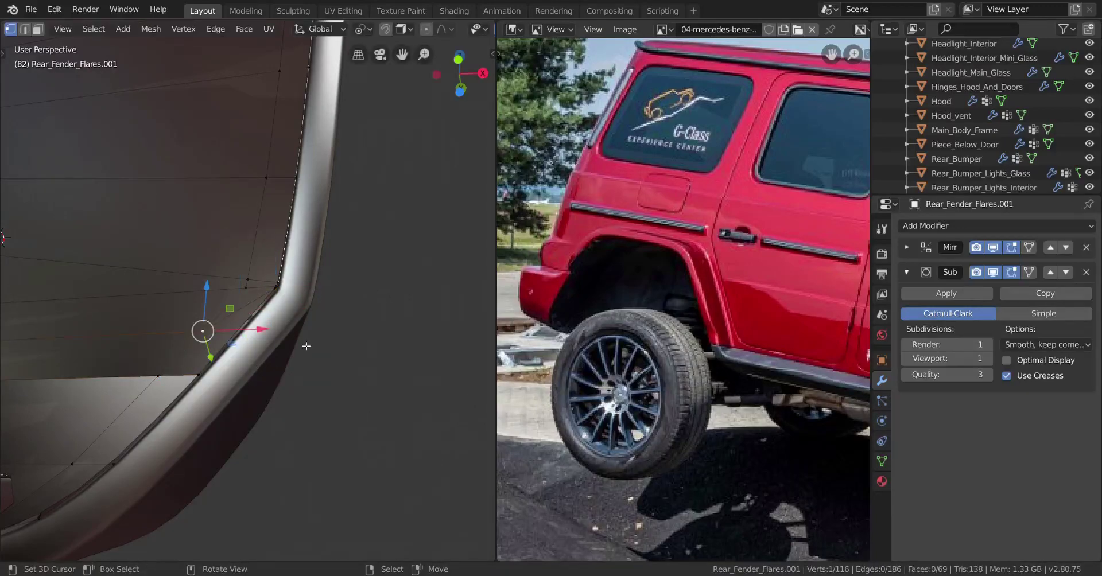
pyautogui.hotkey('shift', 'v')
pyautogui.click(322, 305)
pyautogui.scroll(-4, 322, 305)
pyautogui.press('Tab')
pyautogui.moveTo(316, 307); pyautogui.dragTo(254, 354, button='middle')
pyautogui.press('Tab')
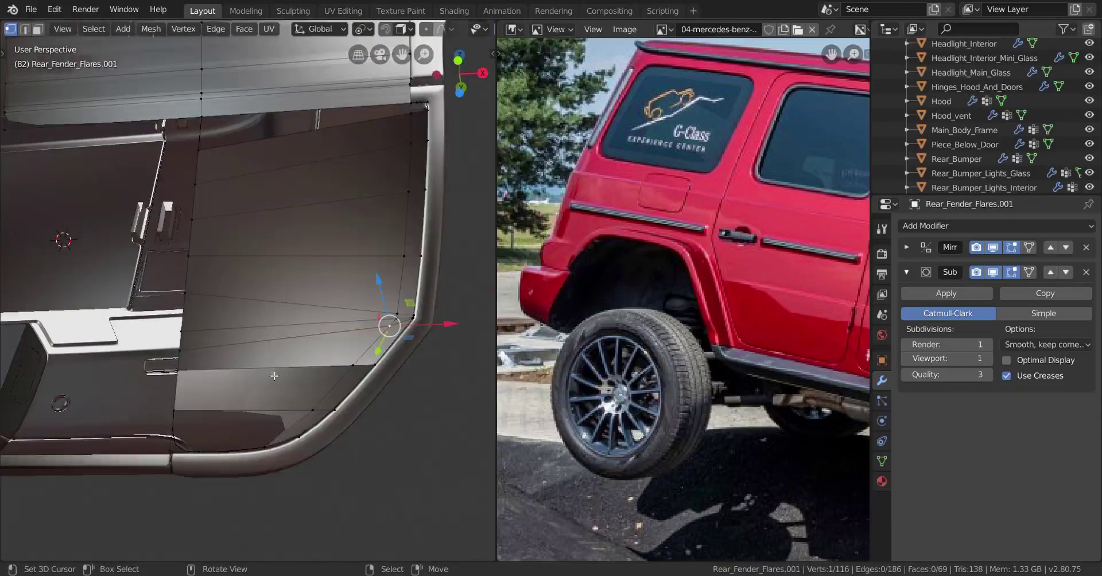
# Step: Add a vertex midway along the open lower inner edge and a loop cut across the small corner face by the bumper strip
pyautogui.scroll(-5, 278, 333)
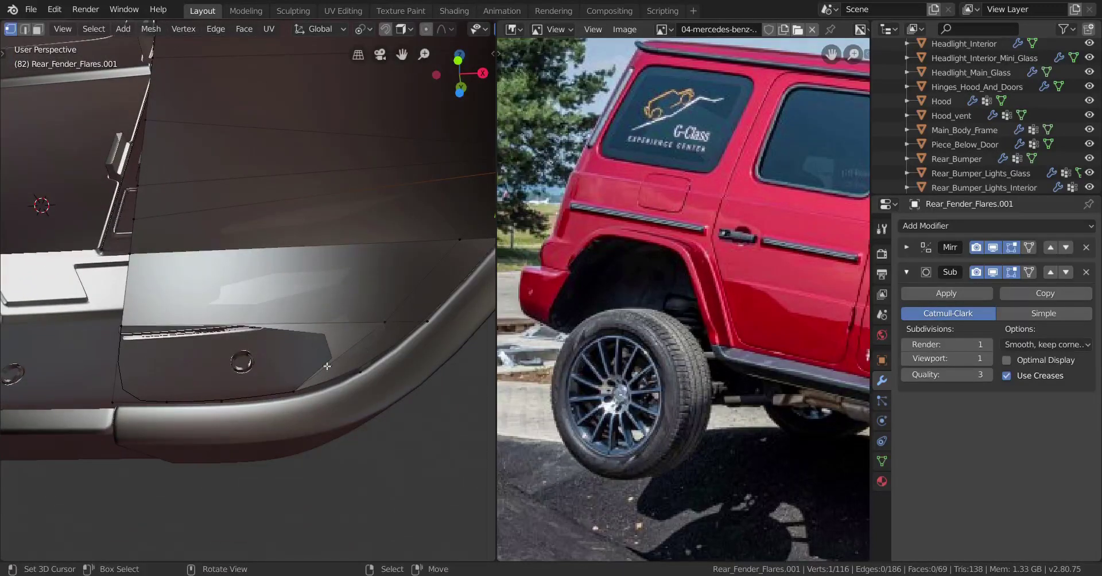
pyautogui.click(116, 376)
pyautogui.rightClick(116, 375)
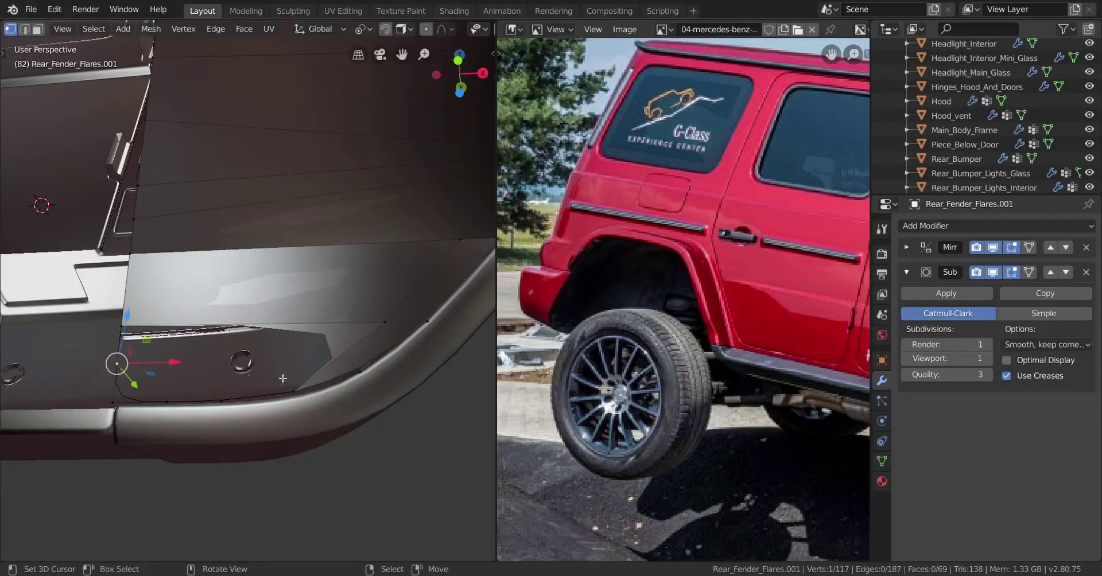
pyautogui.click(363, 361)
pyautogui.rightClick(303, 394)
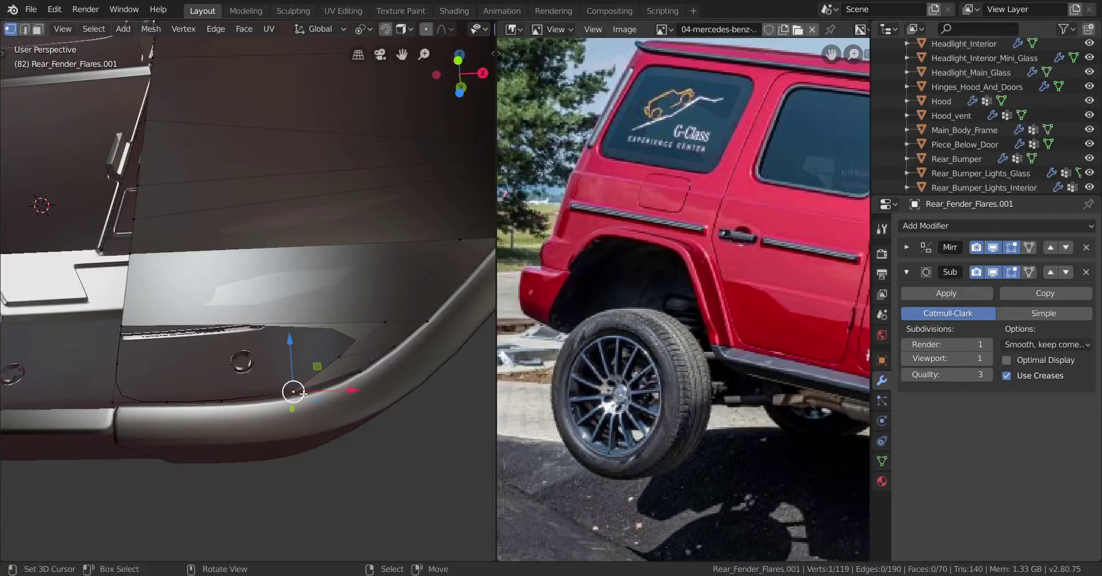
# Step: Fill the two open faces beside the liner's lower inner edge above the bumper strip
pyautogui.press('f')
pyautogui.press('f')
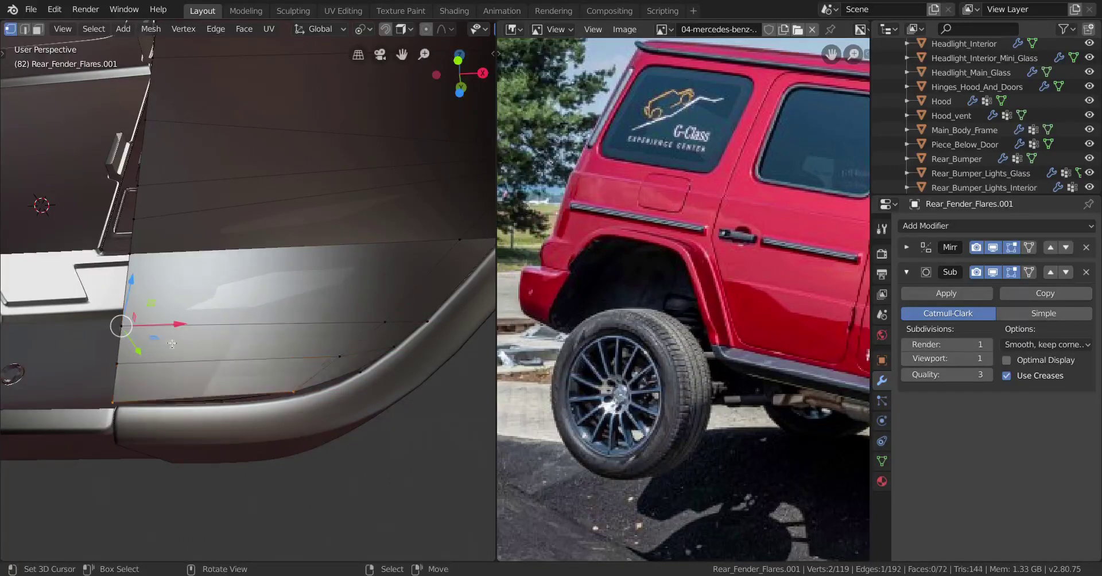
pyautogui.press('m')
pyautogui.click(380, 402)
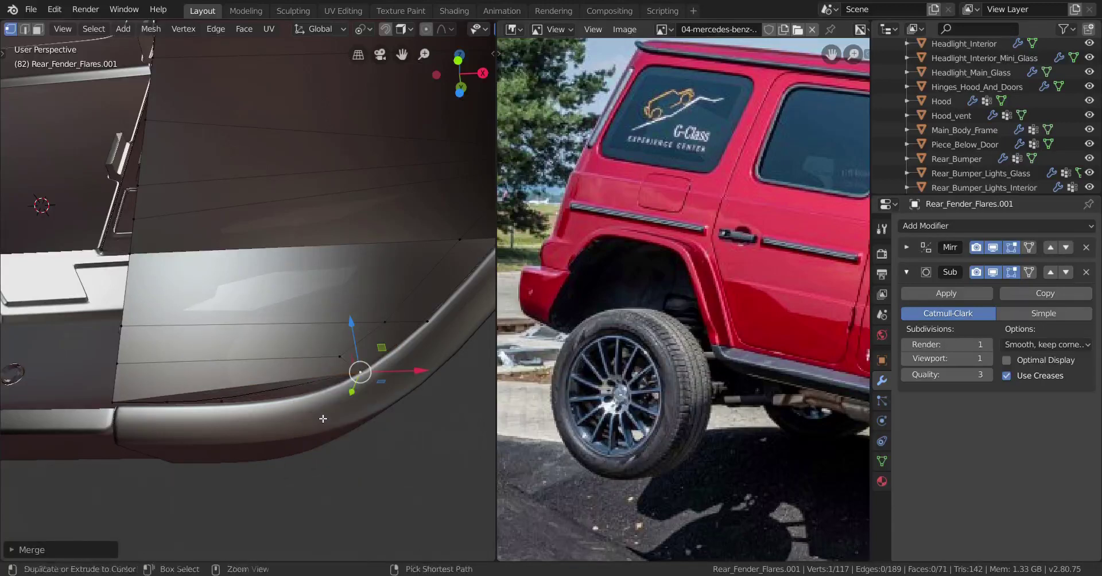
pyautogui.hotkey('ctrl', 'z')
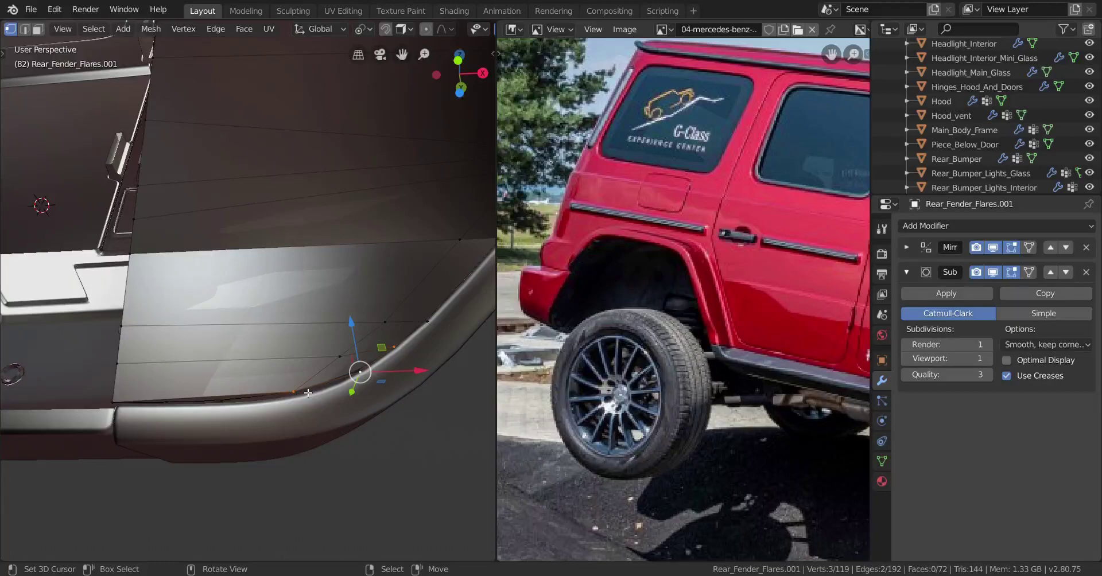
# Step: Merge the three selected vertices on the liner's lower edge into the last-selected one beside the bumper strip
pyautogui.scroll(-5, 304, 385)
pyautogui.moveTo(300, 381); pyautogui.dragTo(316, 325, button='middle')
pyautogui.scroll(9, 319, 325)
pyautogui.keyDown('shift'); pyautogui.moveTo(268, 356); pyautogui.dragTo(349, 373, button='middle'); pyautogui.keyUp('shift')
pyautogui.scroll(9, 349, 373)
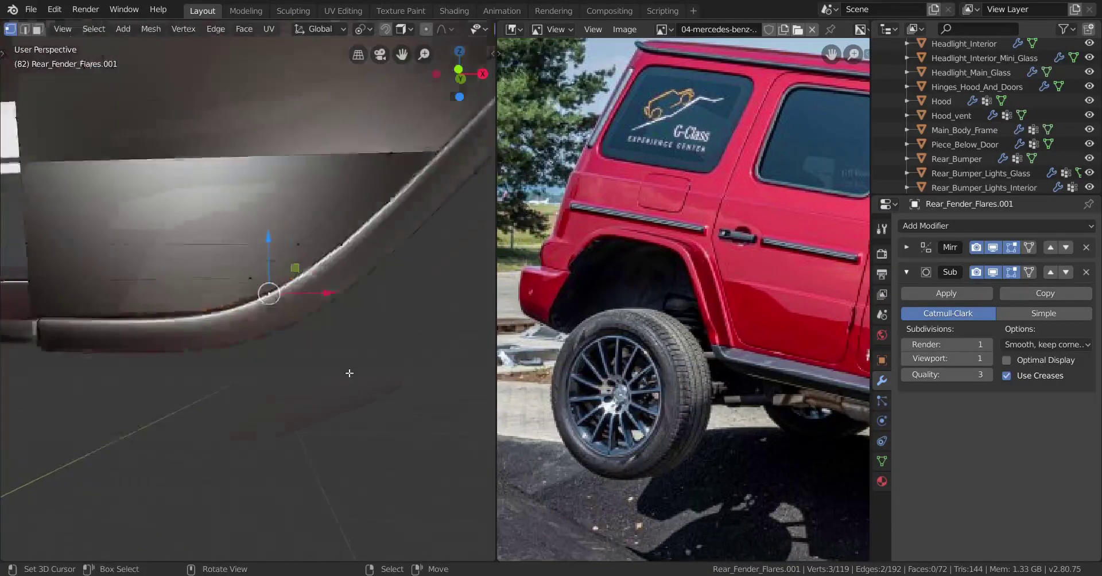
pyautogui.scroll(-2, 254, 328)
pyautogui.moveTo(258, 350); pyautogui.dragTo(258, 334, button='middle')
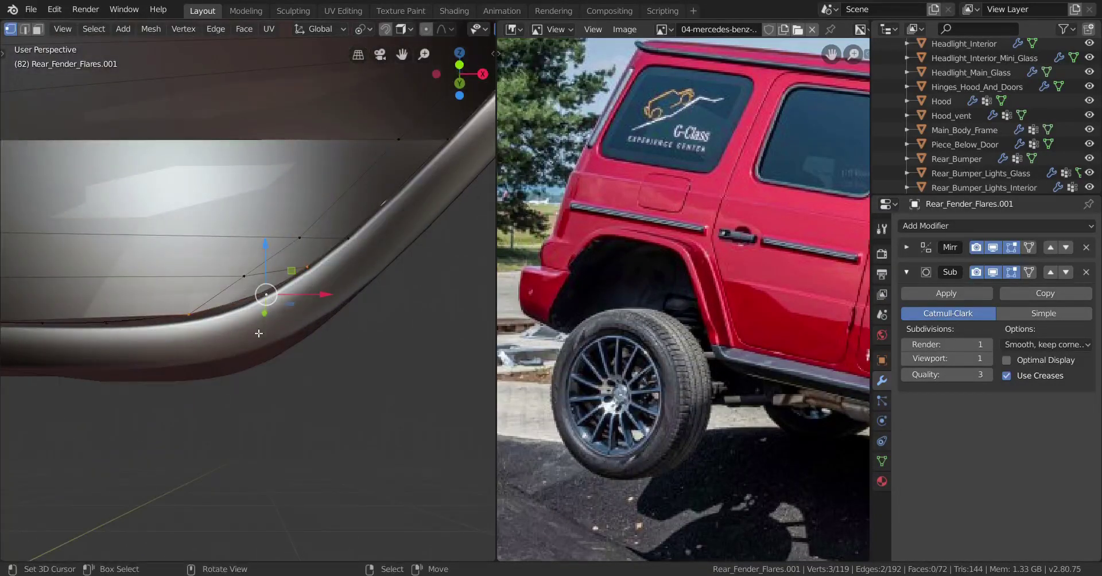
pyautogui.hotkey('alt', 'm')
pyautogui.click(251, 343)
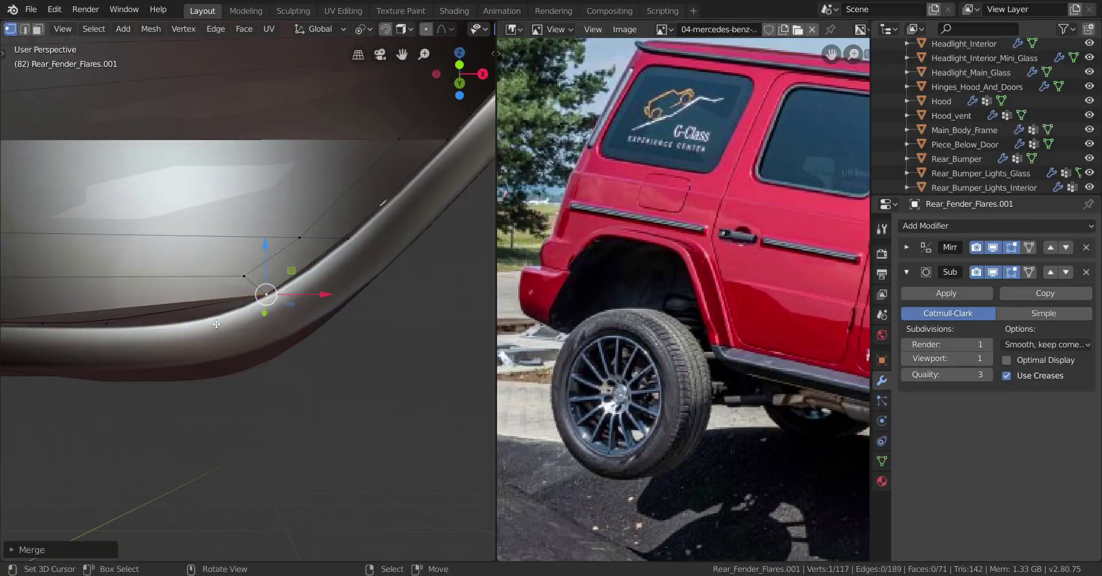
# Step: Slide the merged vertex along its edges, with clamping off for the final slide, so it sits against the bumper strip
pyautogui.scroll(-5, 295, 316)
pyautogui.scroll(7, 295, 316)
pyautogui.press('g')
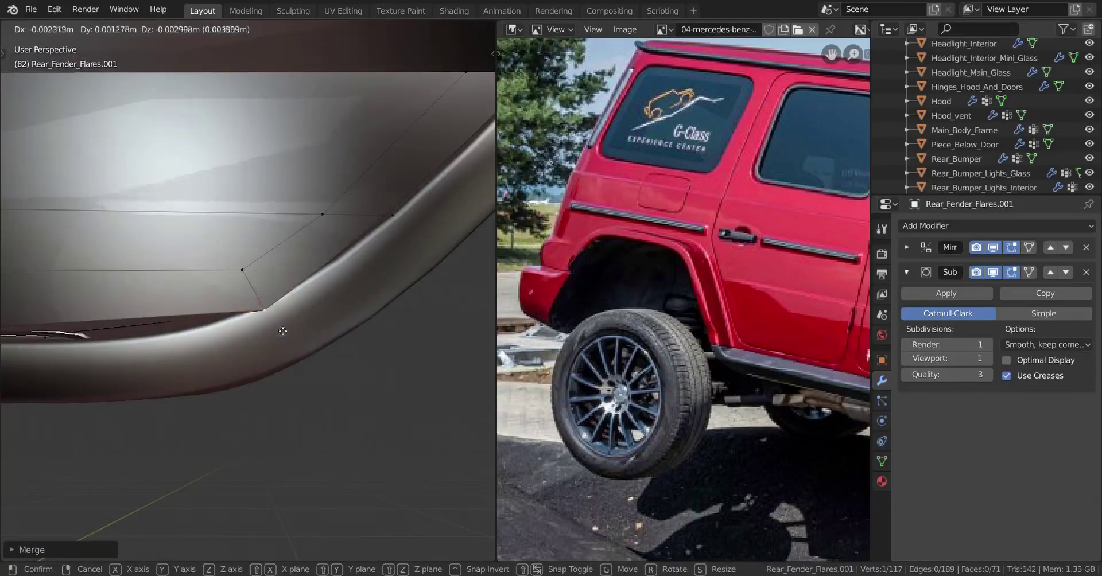
pyautogui.rightClick(257, 341)
pyautogui.press('g')
pyautogui.press('g')
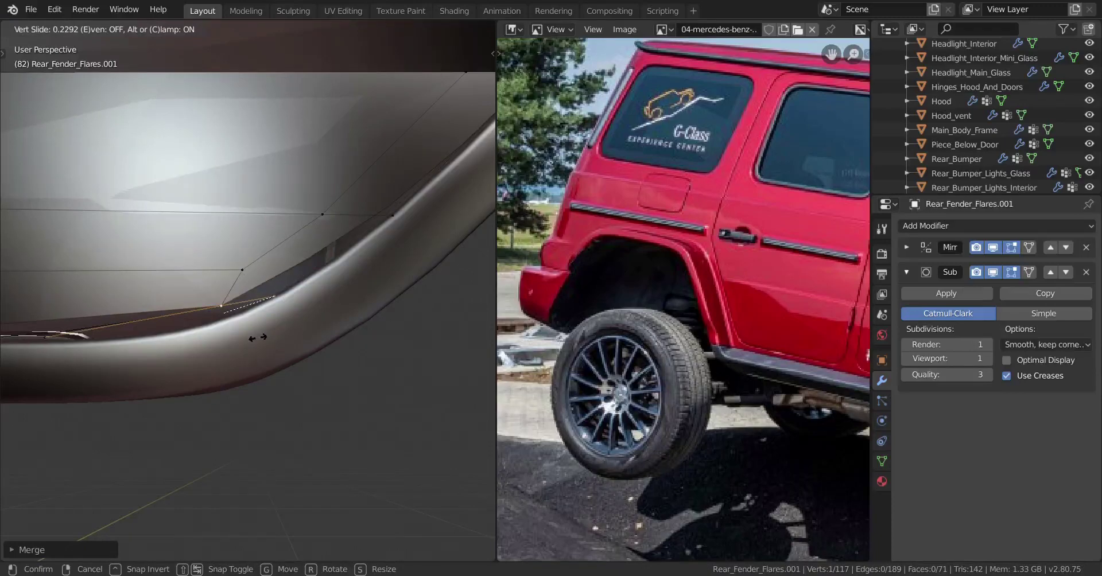
pyautogui.click(263, 338)
pyautogui.hotkey('shift', 'v')
pyautogui.press('c')
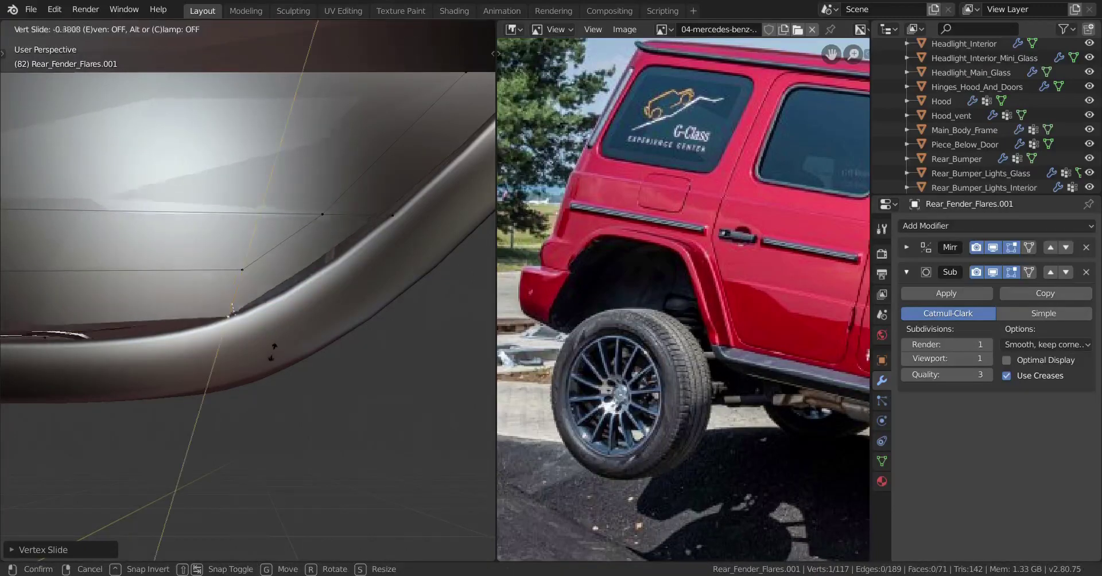
pyautogui.click(272, 366)
# Step: Examine the liner's lower corner in Object Mode from several angles for a clean fit against the bumper
pyautogui.press('Tab')
pyautogui.moveTo(253, 361); pyautogui.dragTo(207, 363, button='middle')
pyautogui.moveTo(277, 364); pyautogui.dragTo(287, 413, button='middle')
pyautogui.scroll(-2, 227, 360)
pyautogui.press('Tab')
pyautogui.scroll(2, 266, 377)
pyautogui.press('a')
pyautogui.press('Tab')
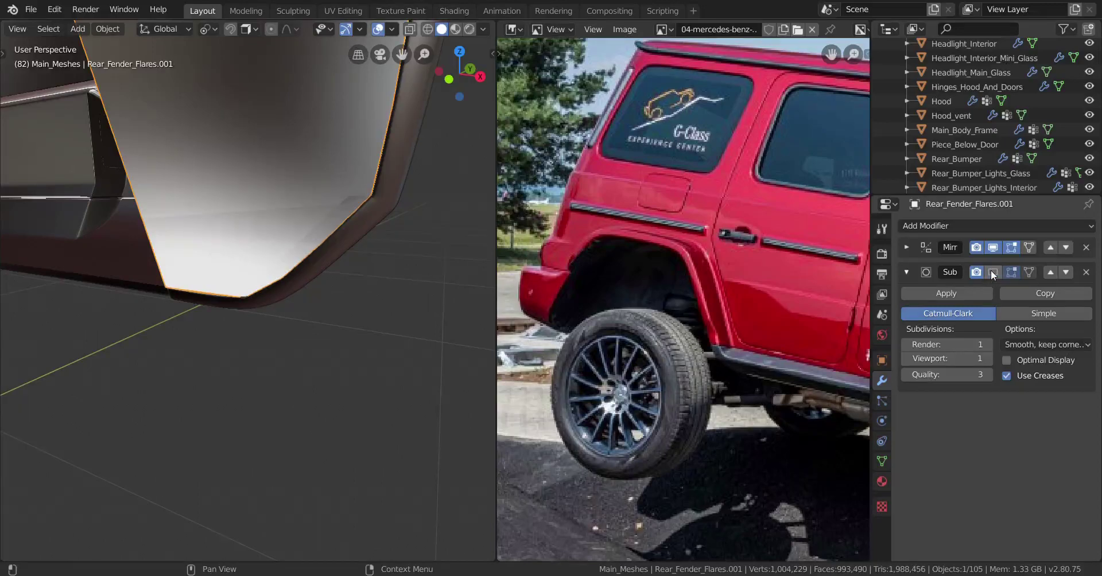
# Step: Delete the stray vertices left along the liner's lower edge beside the bumper strip
pyautogui.moveTo(290, 379); pyautogui.dragTo(246, 424, button='middle')
pyautogui.press('Tab')
pyautogui.keyDown('shift'); pyautogui.moveTo(258, 494); pyautogui.dragTo(296, 409, button='middle'); pyautogui.keyUp('shift')
pyautogui.scroll(4, 297, 410)
pyautogui.click(314, 464)
pyautogui.moveTo(337, 479); pyautogui.dragTo(396, 424, button='middle')
pyautogui.press('x')
pyautogui.click(365, 358)
pyautogui.press('a')
pyautogui.scroll(-2, 330, 456)
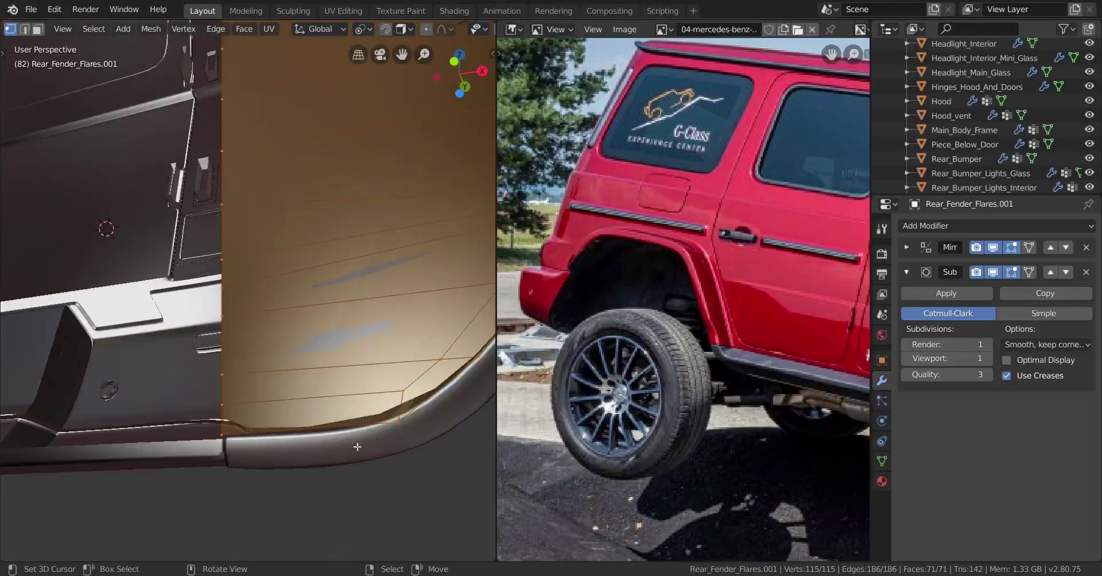
# Step: Move the liner's bottom edge along Z and along Y to fit it against the bumper strip
pyautogui.click(399, 421)
pyautogui.press('g')
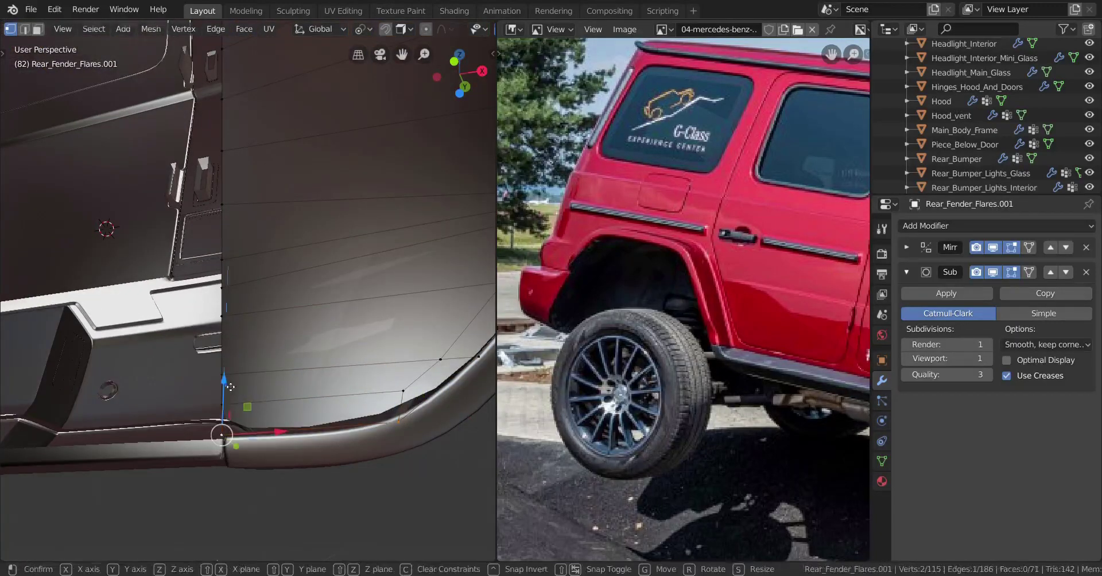
pyautogui.press('z')
pyautogui.click(231, 446)
pyautogui.moveTo(231, 446); pyautogui.dragTo(277, 445, button='middle')
pyautogui.press('g')
pyautogui.press('y')
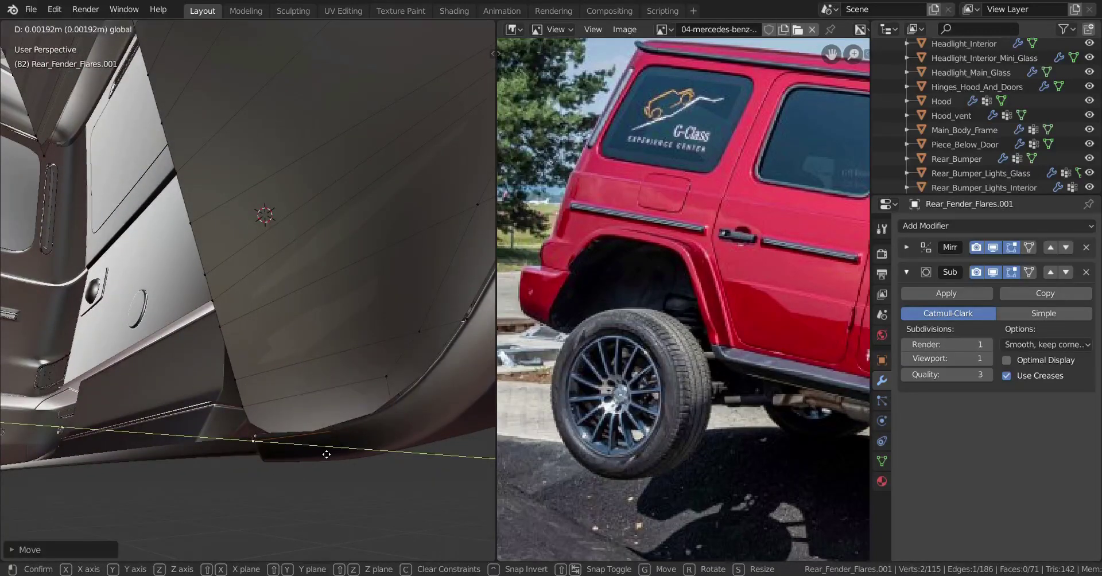
pyautogui.click(320, 451)
# Step: Add supporting loop cuts close to the outer edge of the liner's lower section
pyautogui.scroll(-5, 310, 448)
pyautogui.press('Tab')
pyautogui.moveTo(252, 416); pyautogui.dragTo(253, 438, button='middle')
pyautogui.scroll(3, 253, 438)
pyautogui.press('Tab')
pyautogui.moveTo(284, 356); pyautogui.dragTo(262, 373, button='middle')
pyautogui.scroll(2, 279, 386)
pyautogui.scroll(1, 274, 381)
pyautogui.scroll(3, 262, 372)
pyautogui.click(355, 280)
pyautogui.rightClick(355, 280)
# Step: Fill the open gap between the top of the lower section and the upper panel, and check the shape in Object Mode
pyautogui.scroll(-4, 355, 280)
pyautogui.keyDown('shift'); pyautogui.moveTo(310, 347); pyautogui.dragTo(242, 310, button='middle'); pyautogui.keyUp('shift')
pyautogui.scroll(4, 242, 310)
pyautogui.click(210, 298)
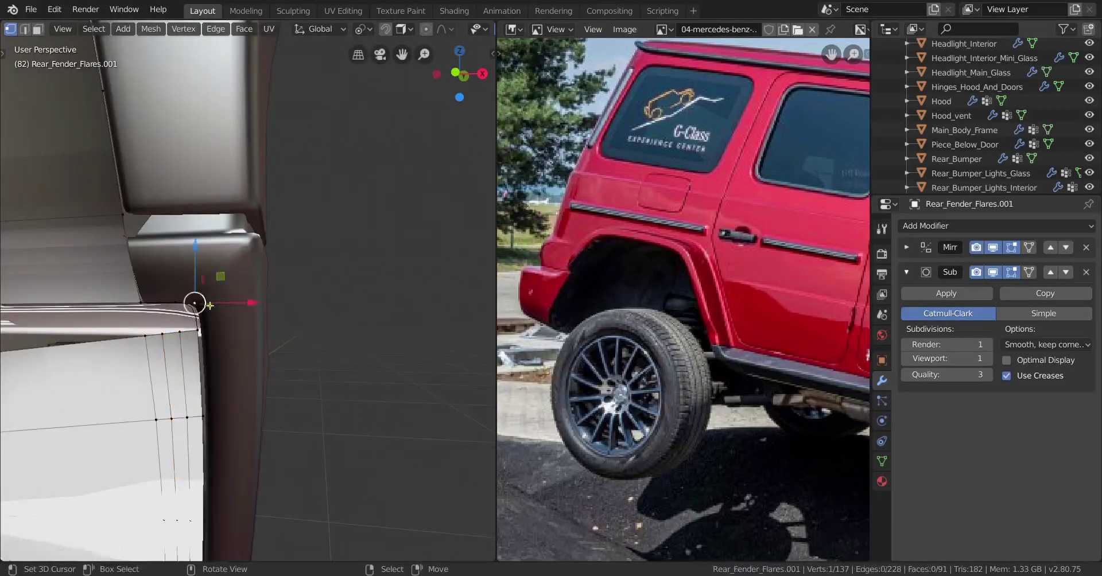
pyautogui.click(180, 334)
pyautogui.keyDown('shift'); pyautogui.moveTo(115, 333); pyautogui.dragTo(285, 293, button='middle'); pyautogui.keyUp('shift')
pyautogui.scroll(-3, 201, 292)
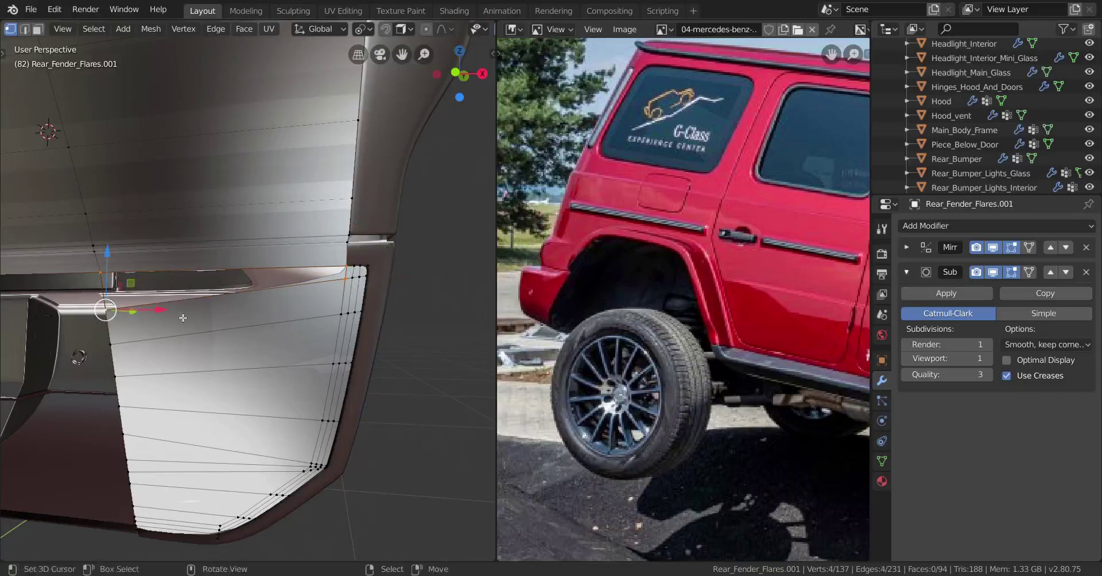
pyautogui.press('f')
pyautogui.press('a')
pyautogui.press('Tab')
pyautogui.scroll(-4, 232, 337)
pyautogui.moveTo(187, 334); pyautogui.dragTo(352, 294, button='middle')
pyautogui.scroll(3, 214, 322)
# Step: Extrude the lower section's open inner edge inward along X to meet the upper panel's inner edge and scale it along X
pyautogui.press('Tab')
pyautogui.moveTo(352, 293); pyautogui.dragTo(258, 287, button='middle')
pyautogui.keyDown('ctrl'); pyautogui.rightClick(281, 194); pyautogui.keyUp('ctrl')
pyautogui.moveTo(280, 194); pyautogui.dragTo(357, 340, button='middle')
pyautogui.press('e')
pyautogui.press('x')
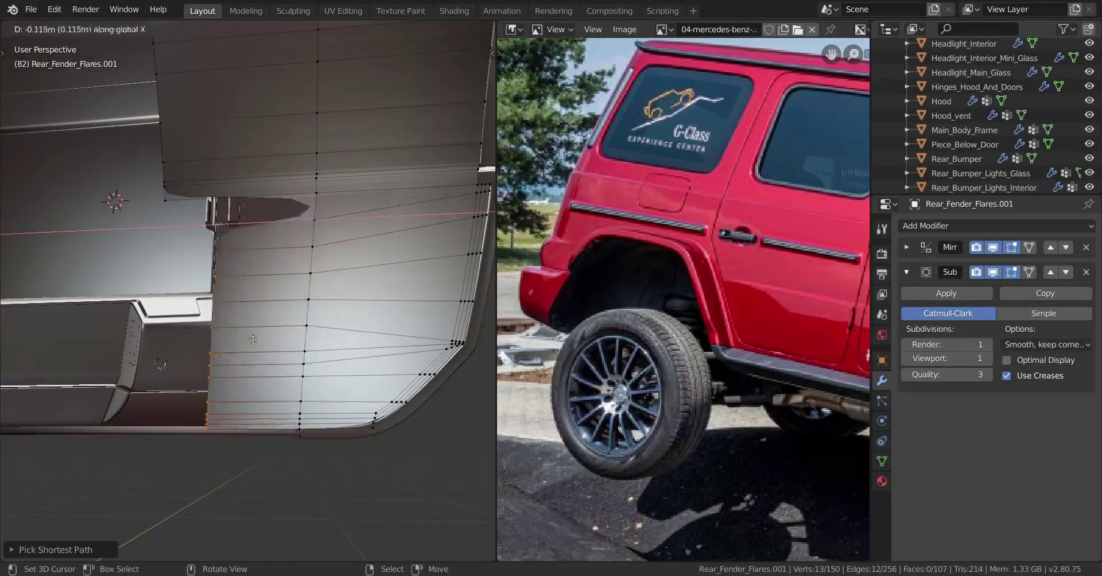
pyautogui.click(104, 338)
pyautogui.press('s')
pyautogui.press('x')
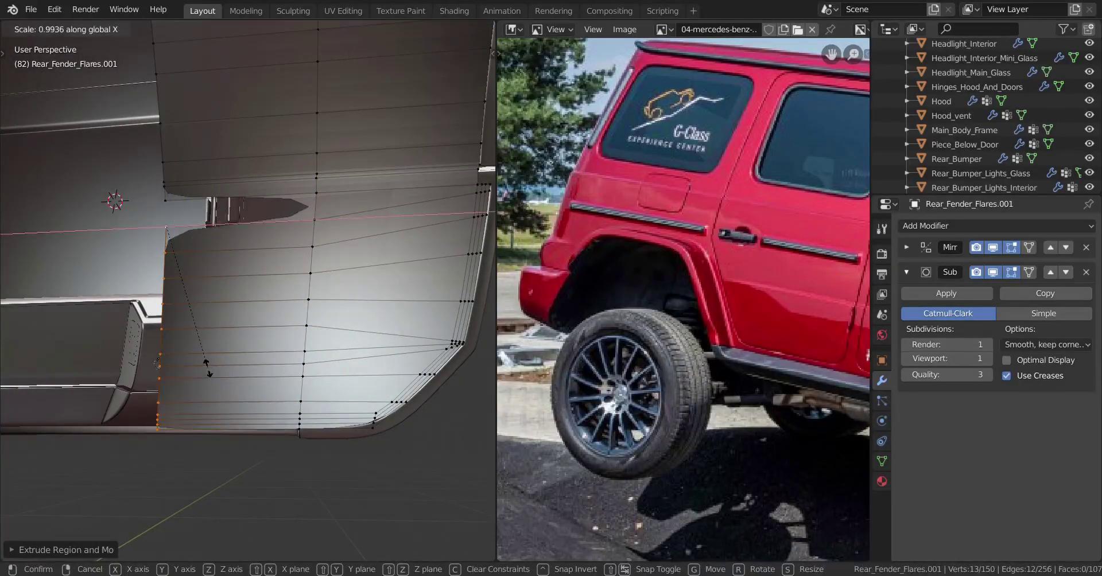
pyautogui.press('Return')
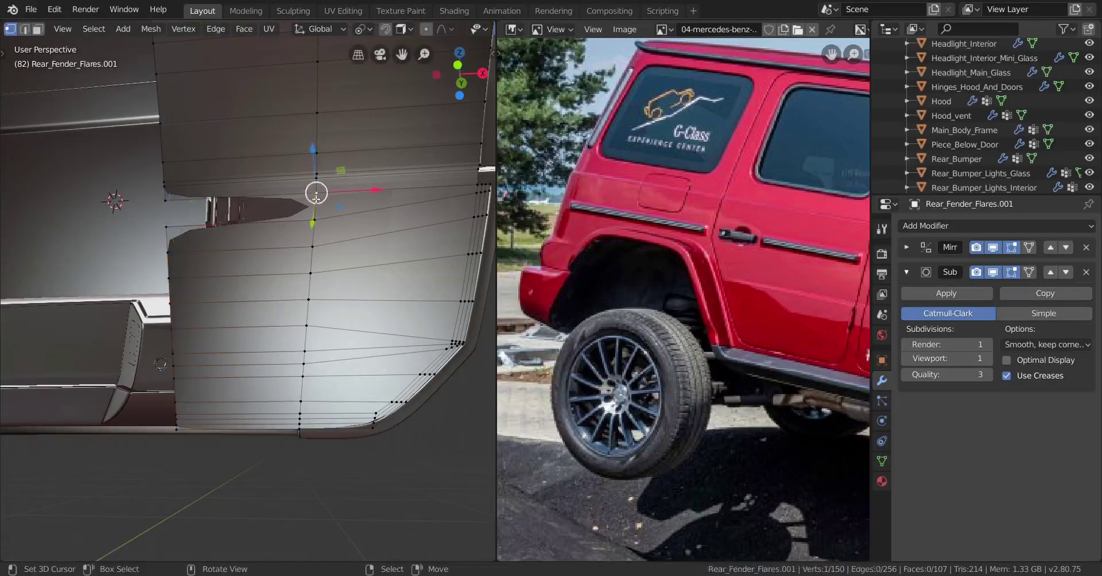
pyautogui.press('Tab')
pyautogui.moveTo(289, 271); pyautogui.dragTo(82, 316, button='middle')
pyautogui.scroll(-5, 315, 288)
pyautogui.moveTo(252, 321); pyautogui.dragTo(392, 344, button='middle')
# Step: Slide the lowest edges of the central edge column at the liner's front end outward toward the fender flare
pyautogui.press('Tab')
pyautogui.moveTo(310, 343); pyautogui.dragTo(314, 242, button='middle')
pyautogui.scroll(2, 332, 344)
pyautogui.moveTo(294, 297); pyautogui.dragTo(320, 320, button='middle')
pyautogui.scroll(-4, 221, 311)
pyautogui.moveTo(258, 305); pyautogui.dragTo(276, 244, button='middle')
pyautogui.scroll(5, 304, 287)
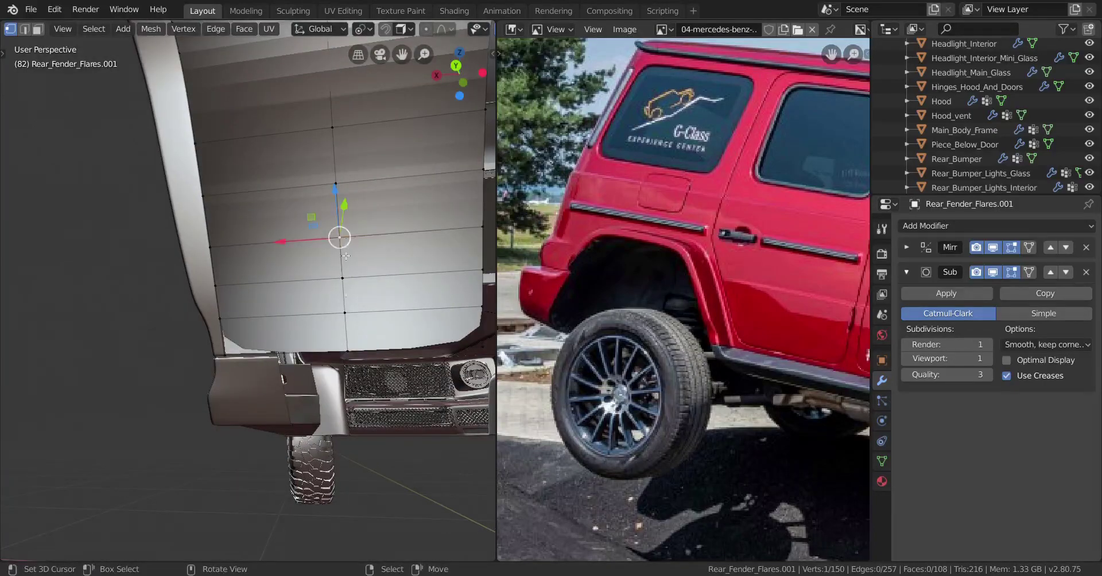
pyautogui.press('g')
pyautogui.press('g')
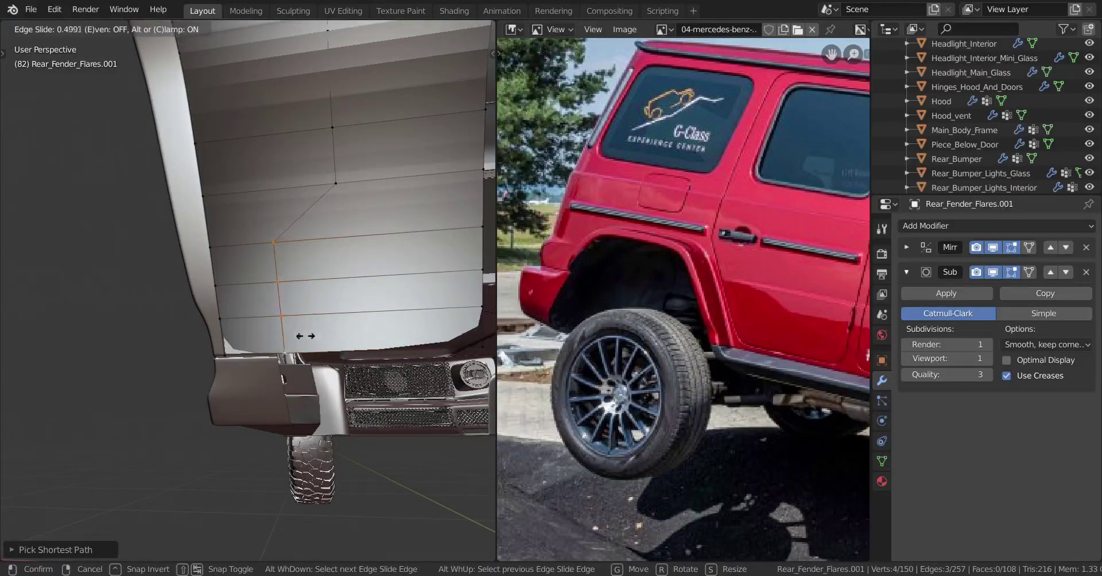
pyautogui.click(215, 320)
# Step: Extrude the inner bottom edge at the liner's front end about 0.1 m down along the flare in right view
pyautogui.moveTo(215, 320); pyautogui.dragTo(147, 309, button='middle')
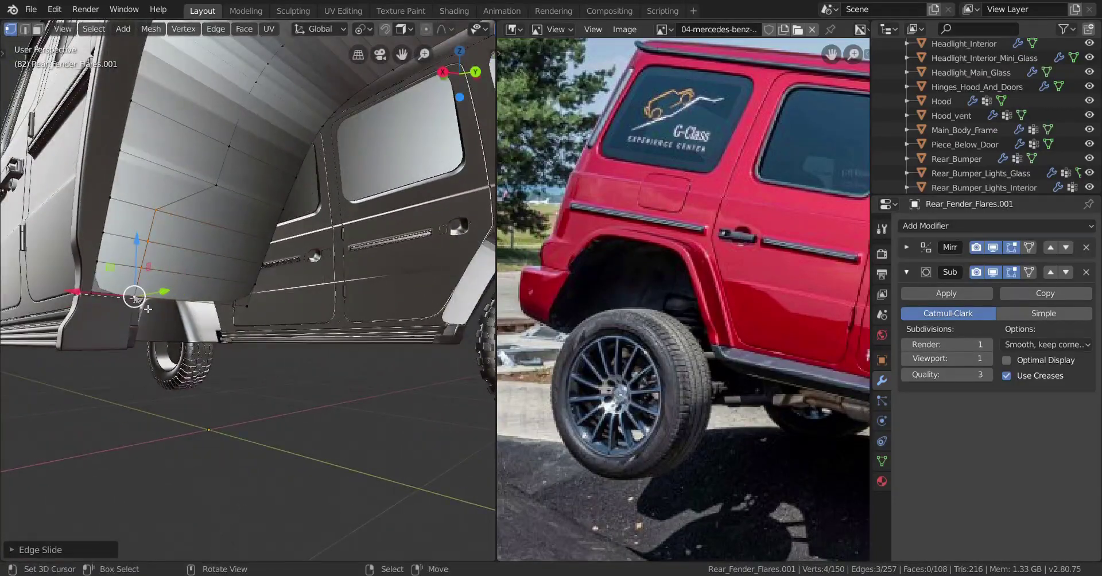
pyautogui.keyDown('shift'); pyautogui.click(256, 308); pyautogui.keyUp('shift')
pyautogui.moveTo(256, 309); pyautogui.dragTo(262, 346, button='middle')
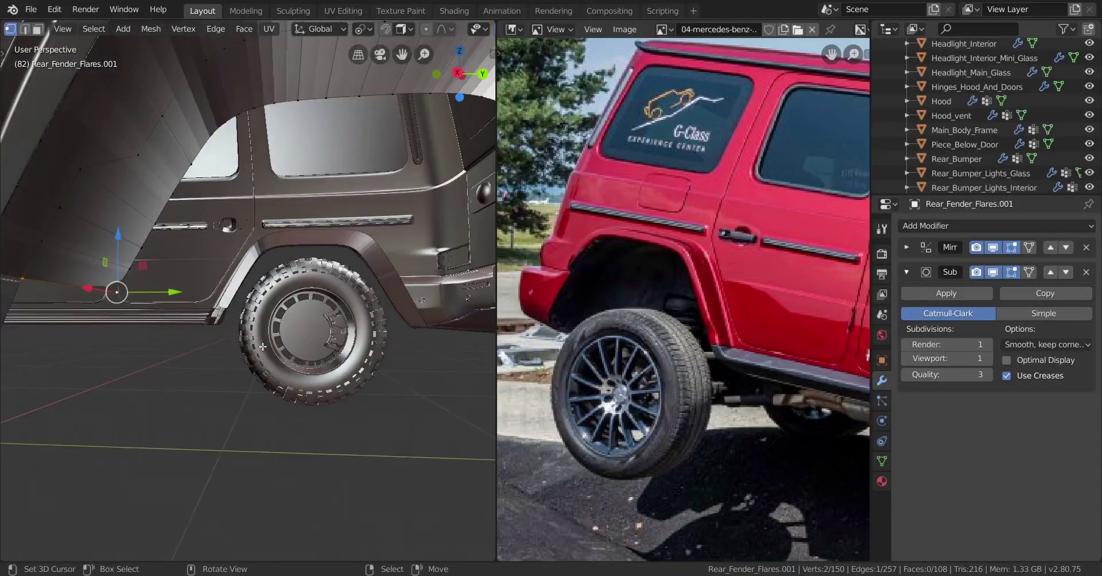
pyautogui.press('KP_3')
pyautogui.scroll(-3, 264, 423)
pyautogui.keyDown('shift'); pyautogui.moveTo(167, 325); pyautogui.dragTo(273, 317, button='middle'); pyautogui.keyUp('shift')
pyautogui.scroll(4, 274, 317)
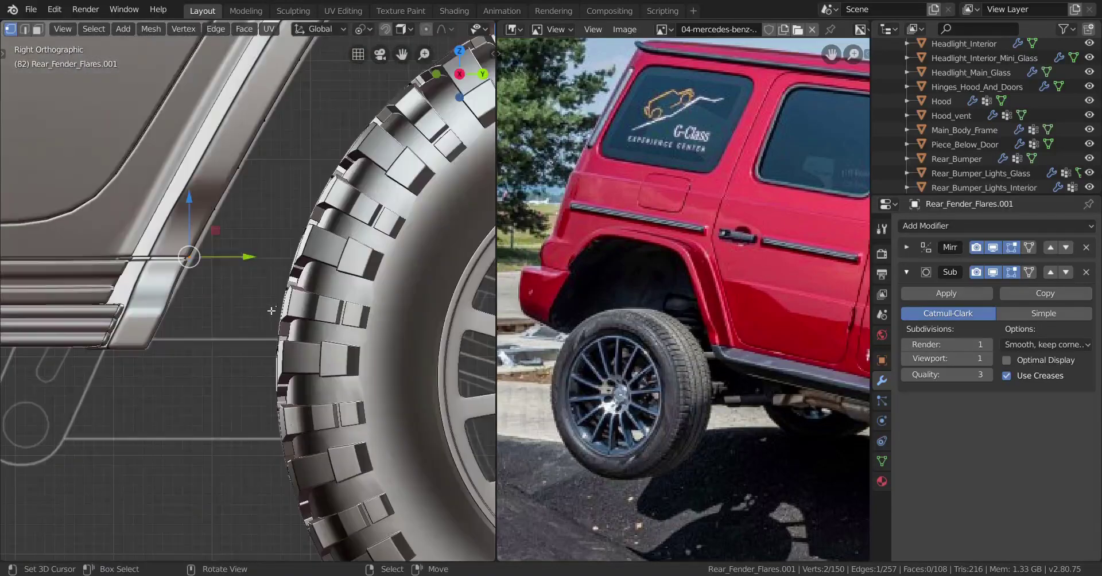
pyautogui.press('e')
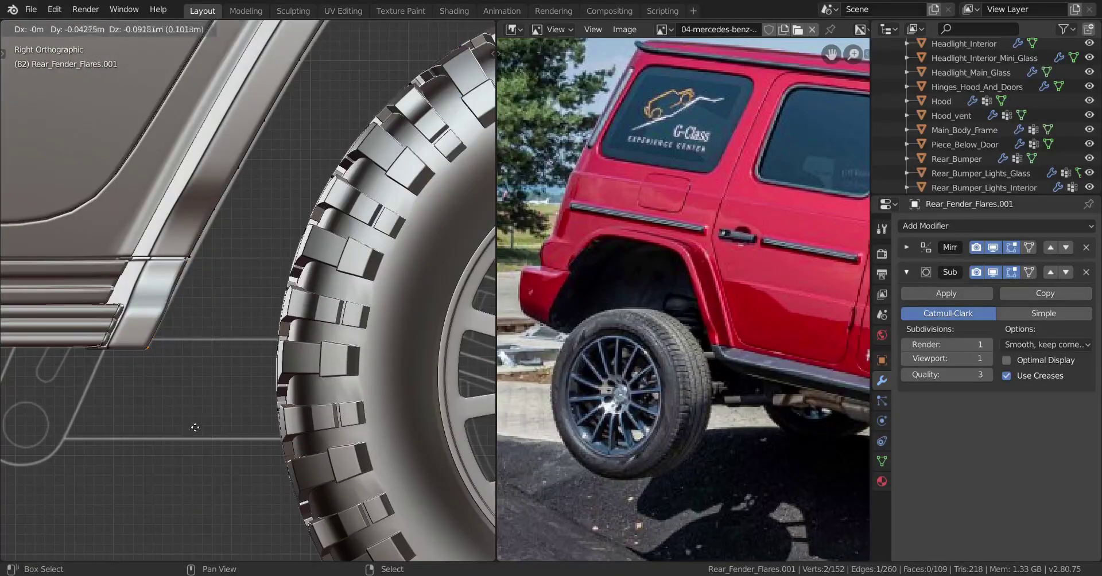
pyautogui.click(191, 427)
# Step: Move the extruded bottom edge's outer vertex inward along X and check the shape in Object Mode
pyautogui.moveTo(191, 427); pyautogui.dragTo(226, 322, button='middle')
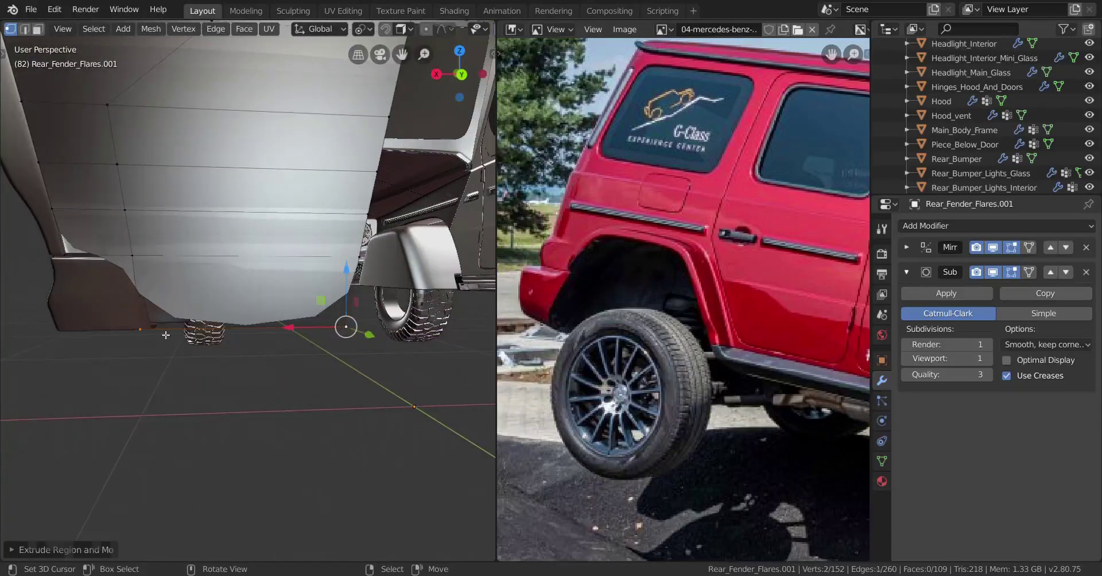
pyautogui.click(165, 334)
pyautogui.moveTo(81, 335); pyautogui.dragTo(85, 335)
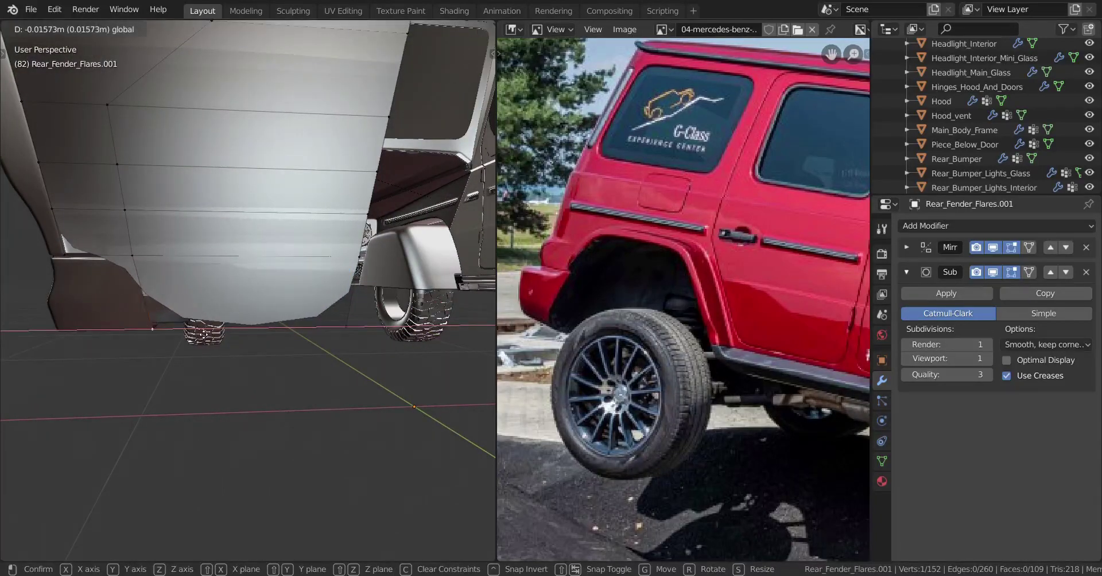
pyautogui.click(205, 334)
pyautogui.moveTo(205, 334); pyautogui.dragTo(184, 311, button='middle')
pyautogui.press('Tab')
pyautogui.press('Tab')
pyautogui.scroll(2, 184, 310)
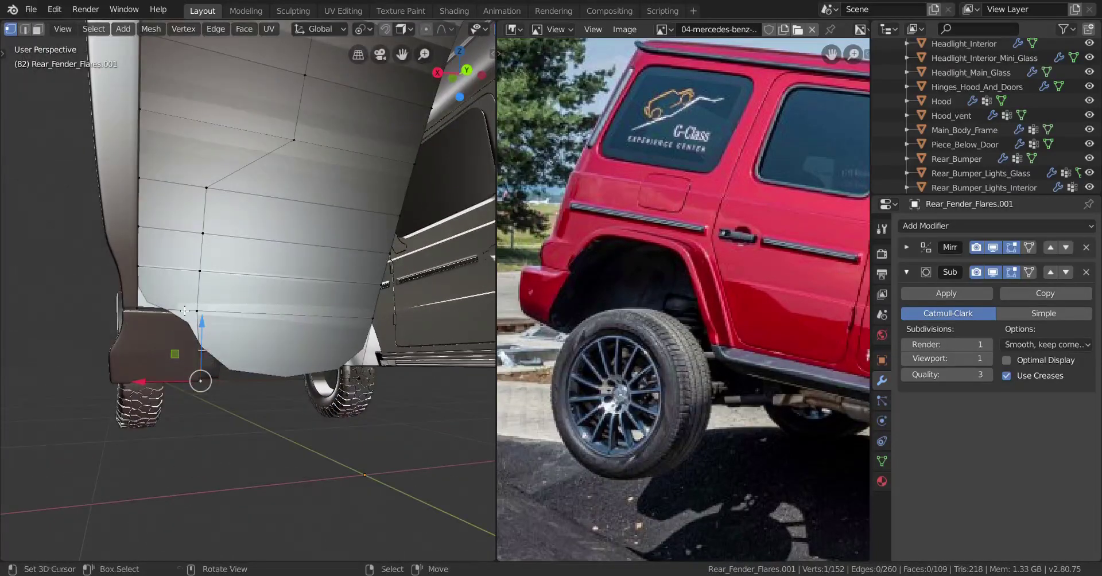
# Step: Add three loop cuts along the liner: one tight to the outer edge and one on each side of the central edge column
pyautogui.click(173, 279)
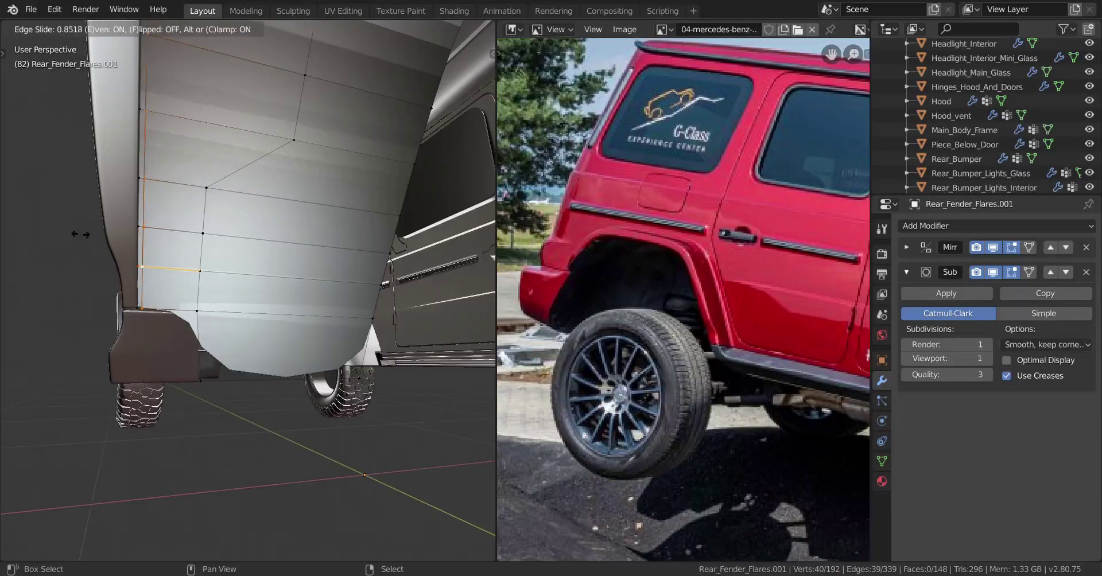
pyautogui.click(75, 230)
pyautogui.hotkey('ctrl', 'r')
pyautogui.click(185, 265)
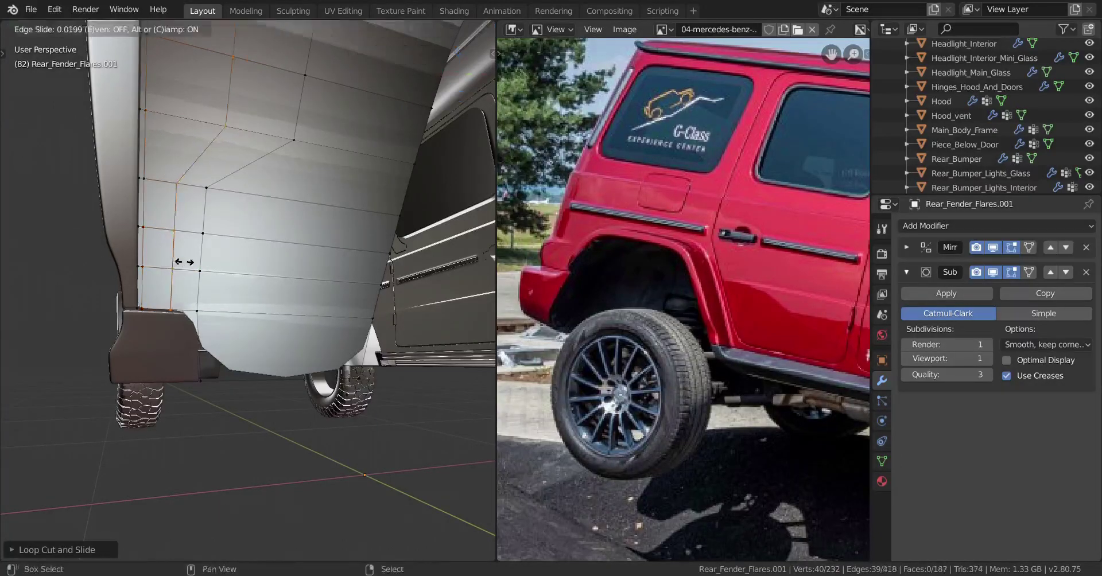
pyautogui.click(379, 245)
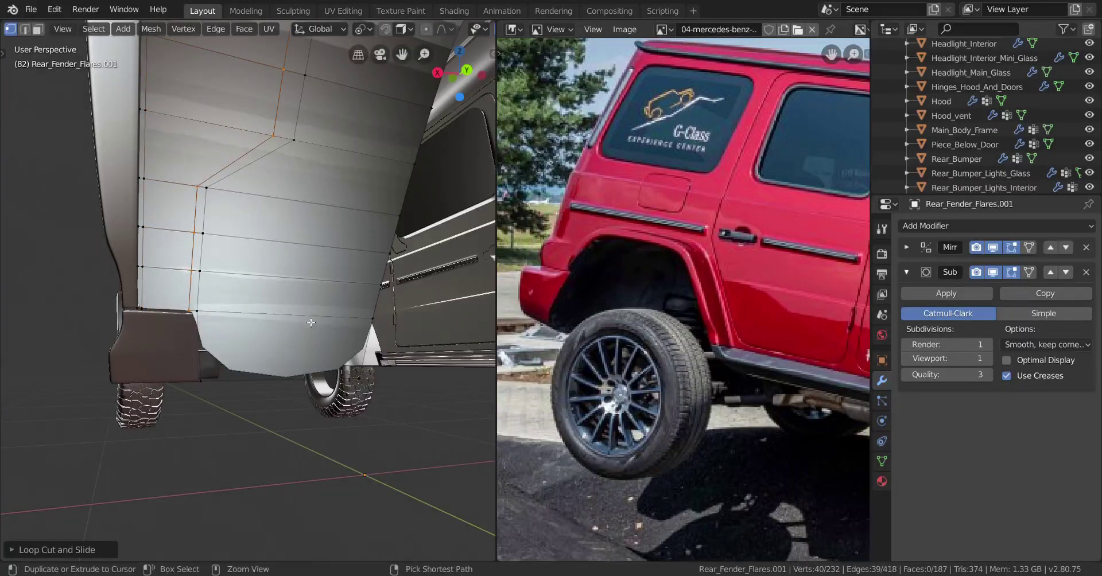
pyautogui.click(250, 330)
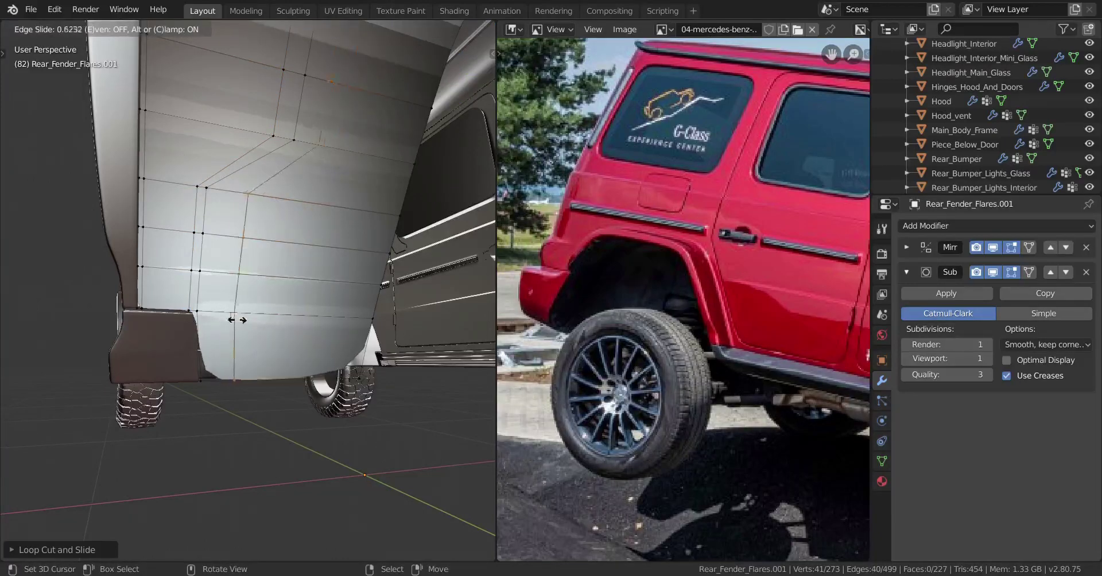
pyautogui.click(203, 320)
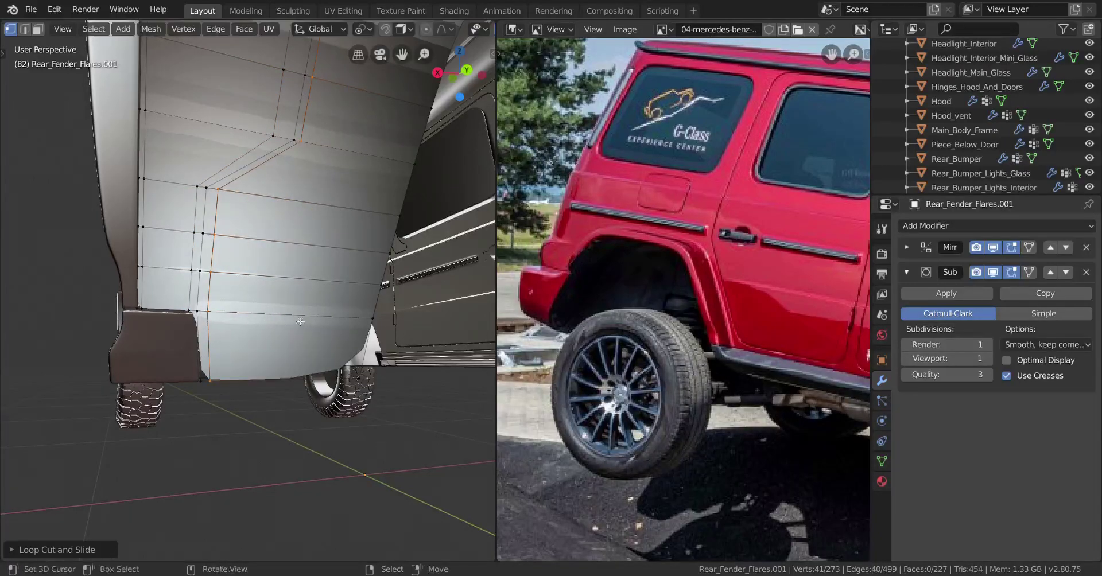
pyautogui.scroll(-2, 190, 336)
pyautogui.press('Tab')
# Step: Dissolve the edge row running across the rear end of the liner near the flare gap and check the surface in Object Mode
pyautogui.moveTo(188, 336); pyautogui.dragTo(330, 339, button='middle')
pyautogui.keyDown('shift'); pyautogui.moveTo(240, 345); pyautogui.dragTo(265, 304, button='middle'); pyautogui.keyUp('shift')
pyautogui.scroll(3, 237, 347)
pyautogui.press('Tab')
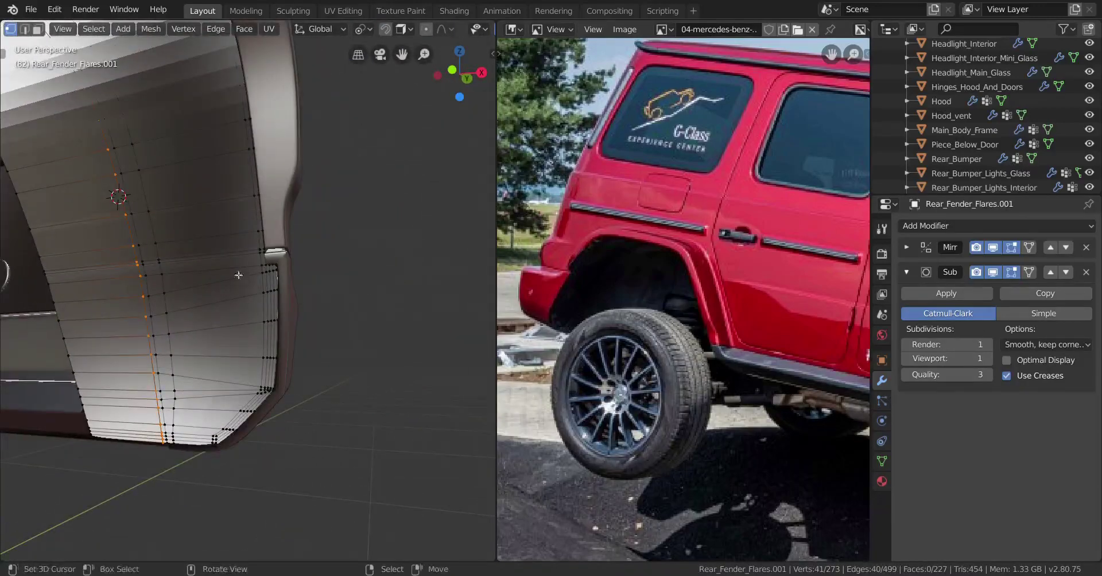
pyautogui.scroll(3, 230, 256)
pyautogui.keyDown('shift'); pyautogui.moveTo(338, 296); pyautogui.dragTo(404, 346, button='middle'); pyautogui.keyUp('shift')
pyautogui.press('x')
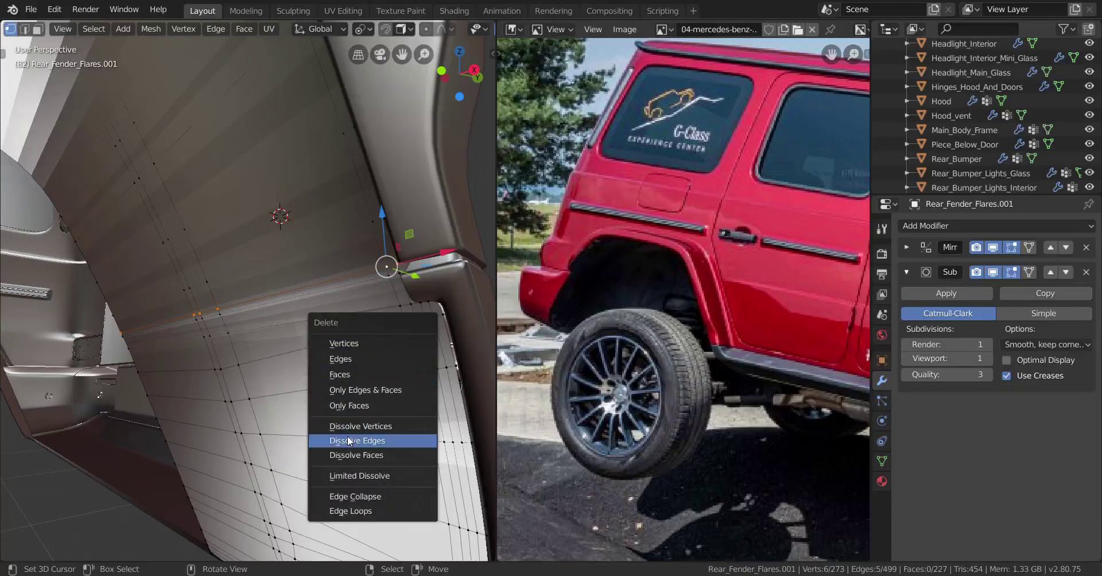
pyautogui.click(351, 442)
pyautogui.moveTo(351, 442); pyautogui.dragTo(353, 387, button='middle')
pyautogui.press('Tab')
pyautogui.press('Tab')
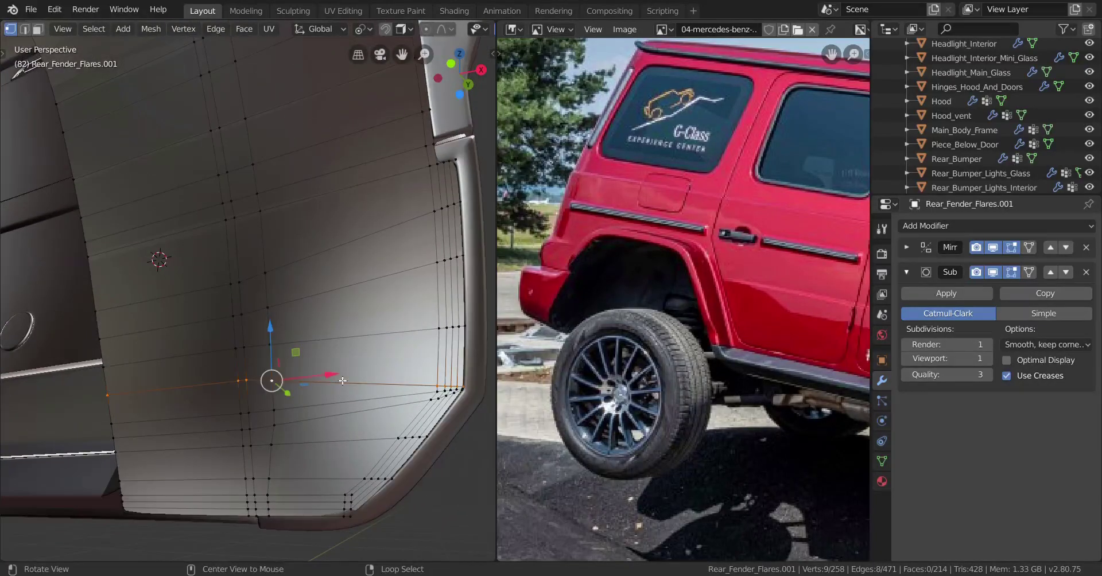
# Step: Dissolve two more edge rows running across the liner's lower rear end, below the flare gap
pyautogui.press('x')
pyautogui.click(340, 377)
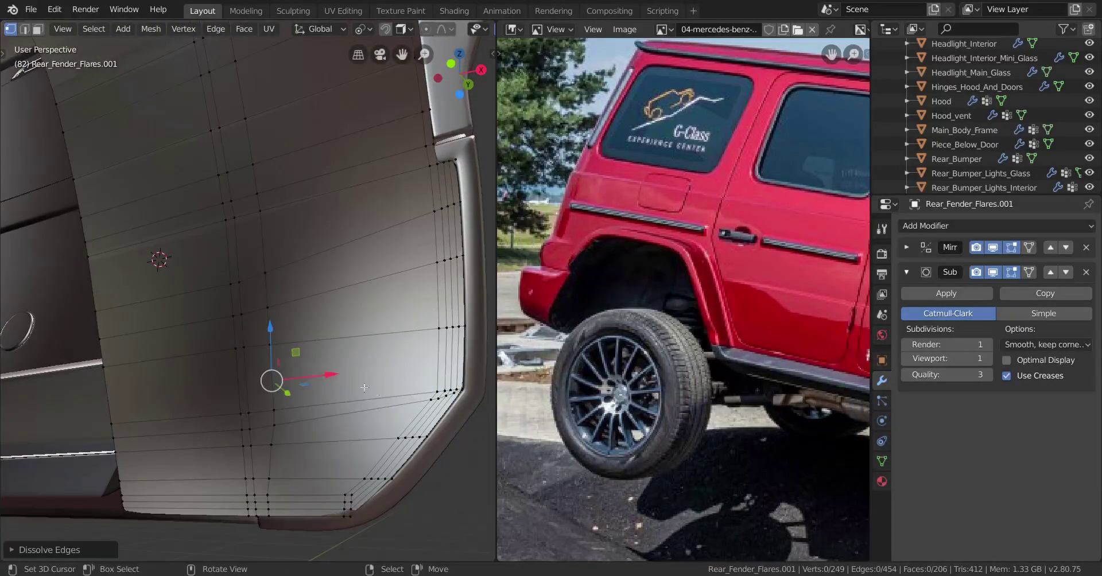
pyautogui.press('x')
pyautogui.click(386, 423)
# Step: Move the edge vertices at the liner's lower rear corner outward along X to fit the flare, then check the shape in Object Mode
pyautogui.moveTo(386, 422); pyautogui.dragTo(267, 424, button='middle')
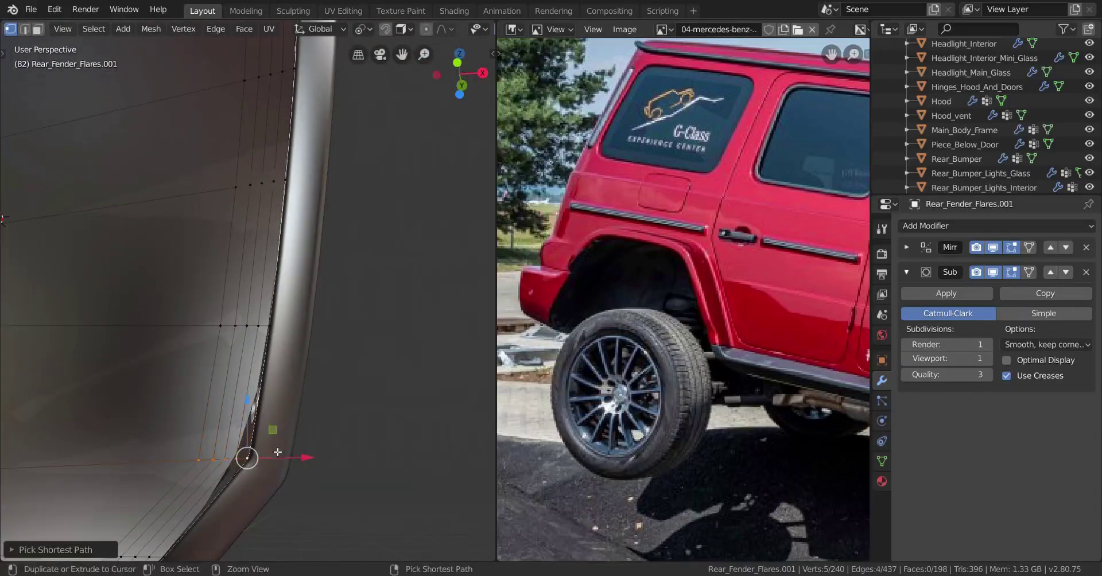
pyautogui.moveTo(308, 458); pyautogui.dragTo(356, 463)
pyautogui.moveTo(26, 463); pyautogui.dragTo(27, 463)
pyautogui.moveTo(229, 451); pyautogui.dragTo(109, 454, button='middle')
pyautogui.moveTo(176, 483); pyautogui.dragTo(225, 466)
pyautogui.moveTo(226, 466)
pyautogui.mouseDown(button='middle')
pyautogui.moveTo(147, 455)
pyautogui.moveTo(235, 436)
pyautogui.moveTo(249, 451)
pyautogui.moveTo(168, 432)
pyautogui.moveTo(230, 440)
pyautogui.moveTo(132, 461)
pyautogui.moveTo(190, 459)
pyautogui.moveTo(162, 445)
pyautogui.moveTo(245, 446)
pyautogui.moveTo(166, 463)
pyautogui.moveTo(232, 465)
pyautogui.mouseUp(button='middle')
pyautogui.press('Tab')
pyautogui.press('Tab')
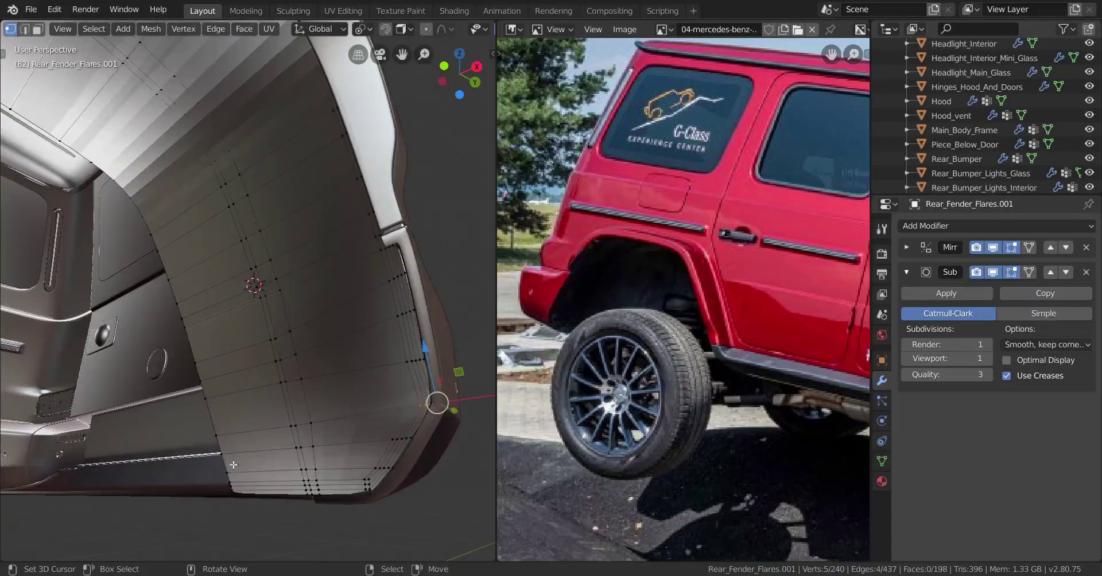
# Step: Dissolve the crosswise edge rows just below the flare gap at the liner's rear and check the surface in Object Mode
pyautogui.scroll(4, 190, 382)
pyautogui.moveTo(250, 423); pyautogui.dragTo(362, 356, button='middle')
pyautogui.press('x')
pyautogui.click(438, 384)
pyautogui.keyDown('alt'); pyautogui.click(361, 332); pyautogui.keyUp('alt')
pyautogui.press('x')
pyautogui.click(363, 336)
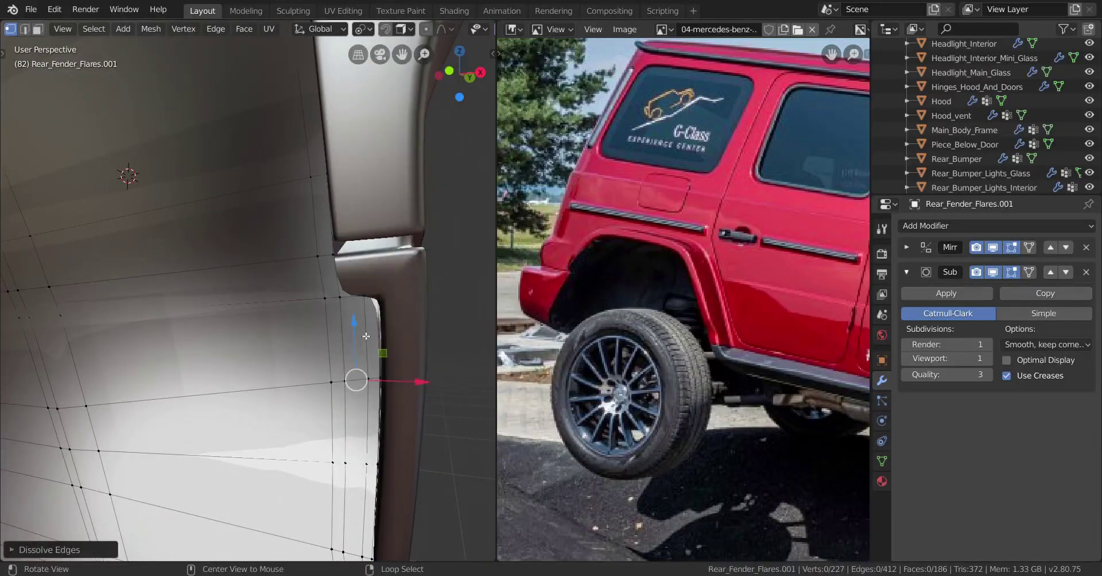
pyautogui.scroll(-4, 332, 416)
pyautogui.moveTo(332, 415); pyautogui.dragTo(214, 402, button='middle')
pyautogui.press('Tab')
pyautogui.scroll(3, 252, 411)
pyautogui.press('Tab')
pyautogui.keyDown('shift'); pyautogui.moveTo(147, 399); pyautogui.dragTo(163, 387, button='middle'); pyautogui.keyUp('shift')
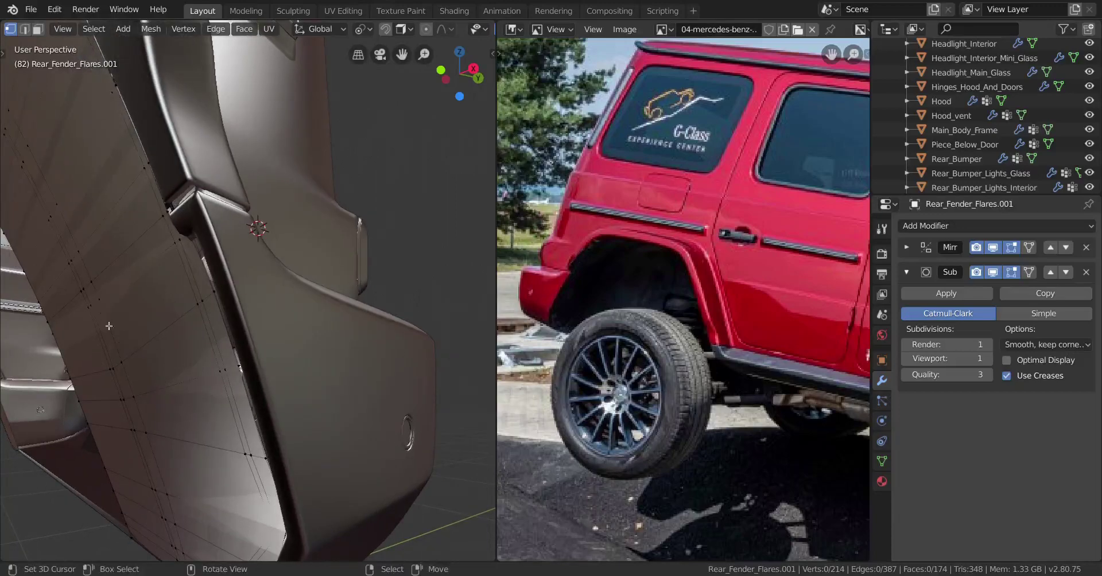
# Step: Dissolve the edge row crossing the liner level with the flare gap and check the smoothed surface in Object Mode
pyautogui.press('x')
pyautogui.click(227, 280)
pyautogui.moveTo(205, 313); pyautogui.dragTo(291, 343, button='middle')
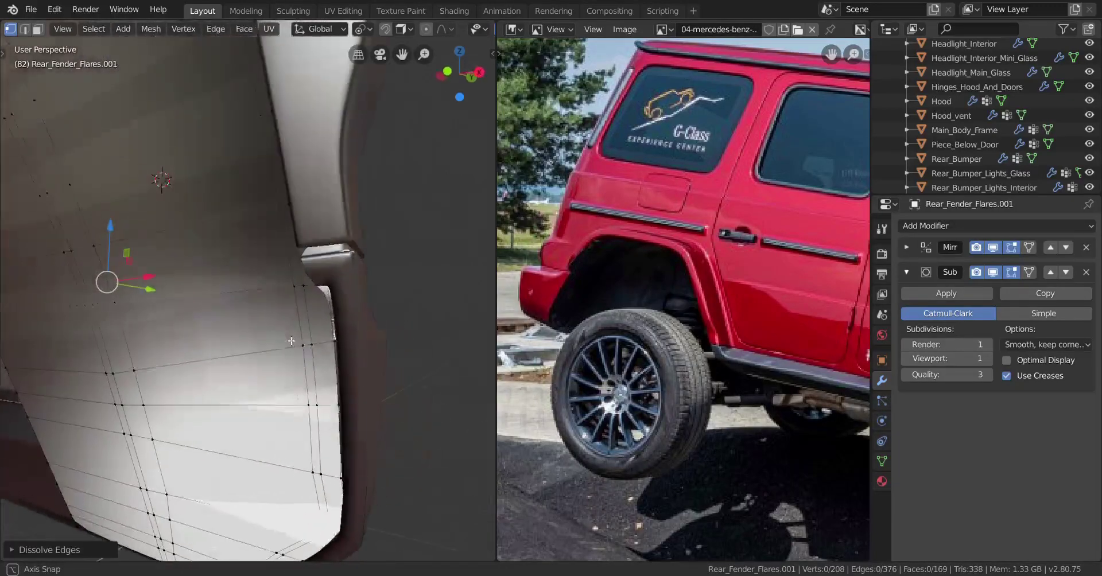
pyautogui.scroll(-1, 226, 361)
pyautogui.press('Tab')
pyautogui.moveTo(190, 356); pyautogui.dragTo(203, 344, button='middle')
pyautogui.press('Tab')
# Step: Dissolve two more crosswise edge rows on the rear part of the liner between the flare gap and the lower corner
pyautogui.keyDown('shift'); pyautogui.moveTo(96, 307); pyautogui.dragTo(229, 324, button='middle'); pyautogui.keyUp('shift')
pyautogui.press('x')
pyautogui.click(326, 341)
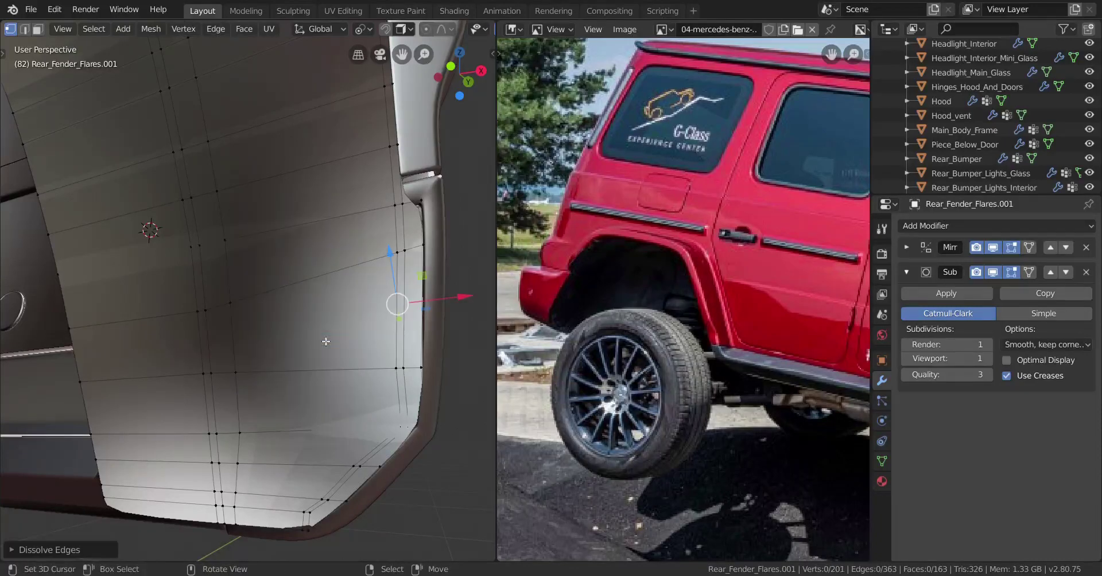
pyautogui.moveTo(310, 374); pyautogui.dragTo(297, 359, button='middle')
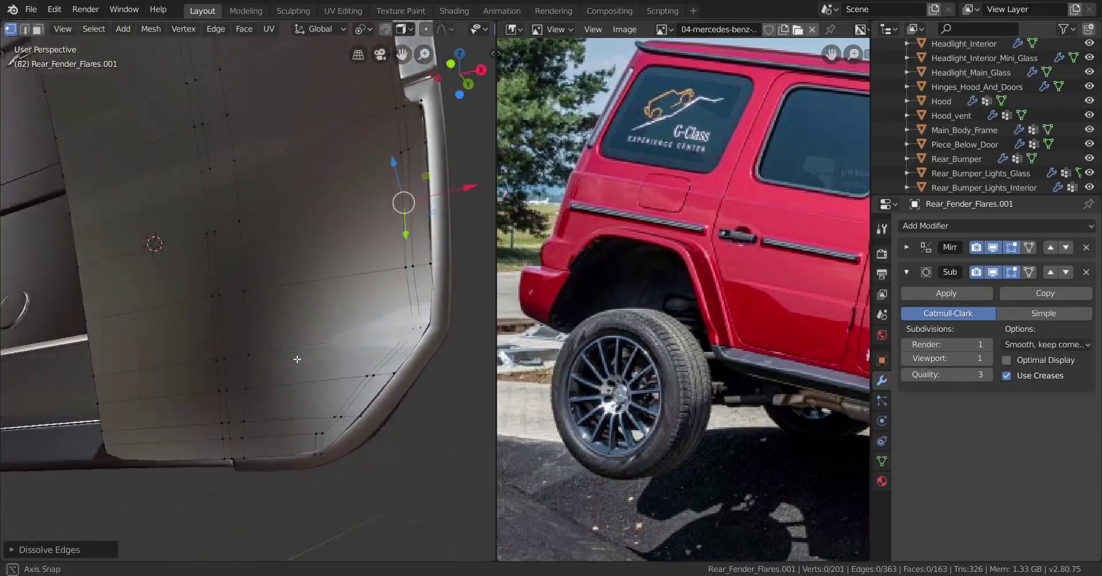
pyautogui.press('x')
pyautogui.click(343, 415)
# Step: Adjust the vertices at the liner's bottom rear corner to follow the flare edge and check the fit in Object Mode
pyautogui.moveTo(272, 417); pyautogui.dragTo(155, 259, button='middle')
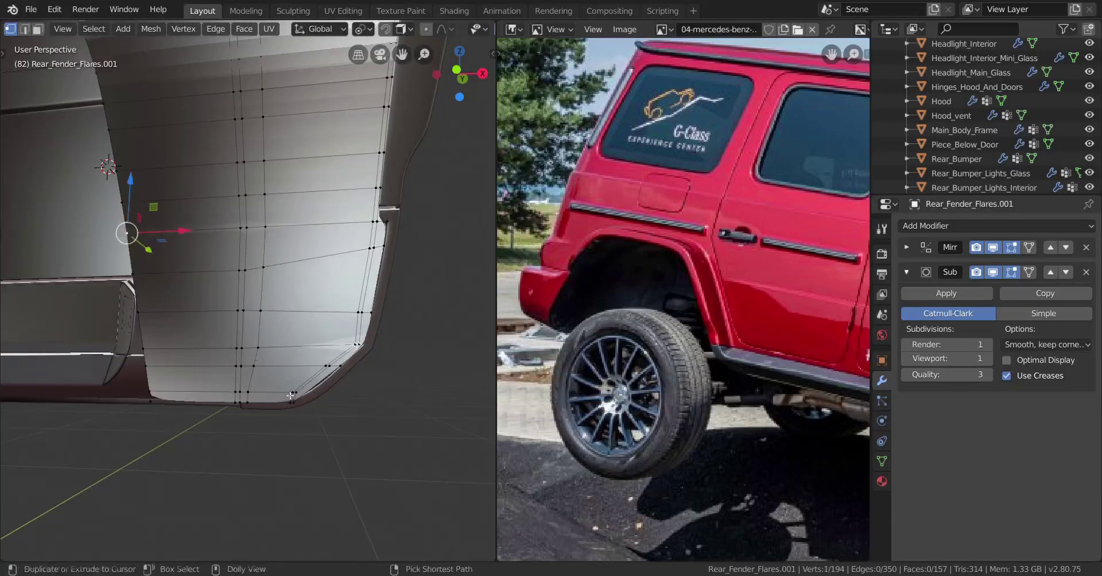
pyautogui.keyDown('ctrl'); pyautogui.keyDown('shift'); pyautogui.click(301, 417); pyautogui.keyUp('shift'); pyautogui.keyUp('ctrl')
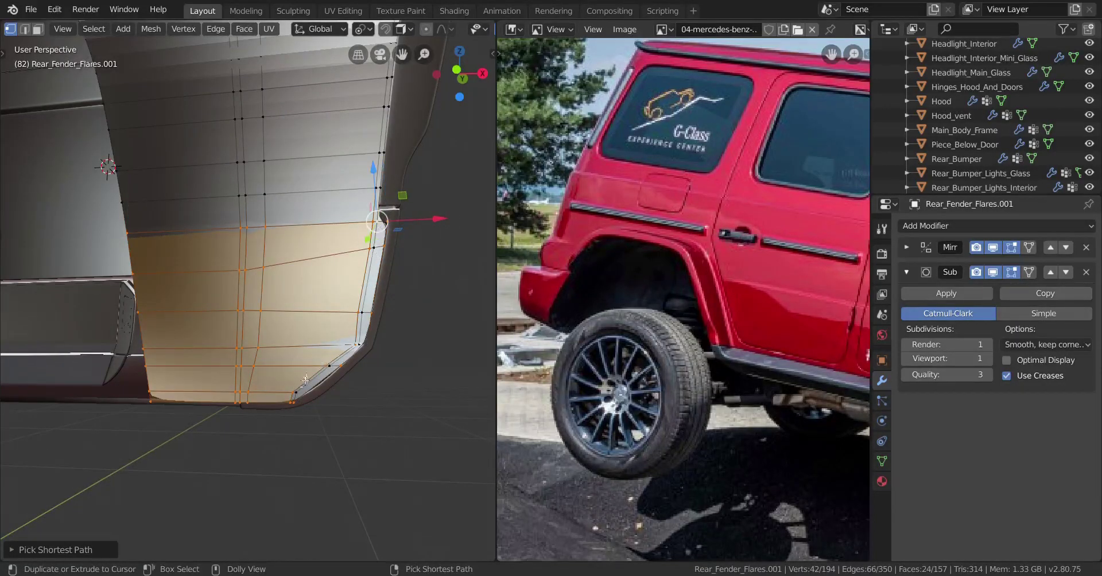
pyautogui.moveTo(300, 396); pyautogui.dragTo(216, 373, button='middle')
pyautogui.moveTo(315, 418); pyautogui.dragTo(337, 410)
pyautogui.moveTo(337, 410); pyautogui.dragTo(346, 353, button='middle')
pyautogui.press('Tab')
pyautogui.press('Tab')
# Step: Shift the edge row crossing the liner above the flare gap slightly rearward along Y and check the shape in Object Mode
pyautogui.moveTo(336, 389); pyautogui.dragTo(206, 232, button='middle')
pyautogui.keyDown('alt'); pyautogui.rightClick(207, 232); pyautogui.keyUp('alt')
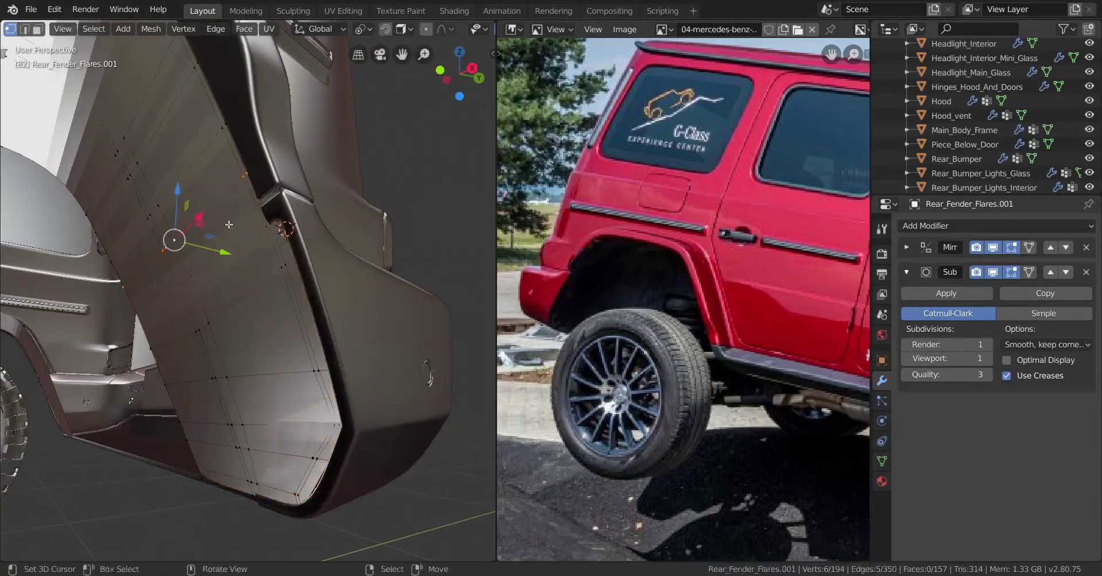
pyautogui.moveTo(230, 257)
pyautogui.mouseDown()
pyautogui.moveTo(258, 258)
pyautogui.moveTo(249, 251)
pyautogui.mouseUp()
pyautogui.press('Tab')
pyautogui.moveTo(202, 261); pyautogui.dragTo(390, 287, button='middle')
pyautogui.scroll(-4, 261, 268)
pyautogui.press('Tab')
# Step: Fill the liner's inner opening with a face, inset it about 0.106 m and delete the inset centre face
pyautogui.moveTo(321, 282); pyautogui.dragTo(259, 340, button='middle')
pyautogui.press('f')
pyautogui.press('i')
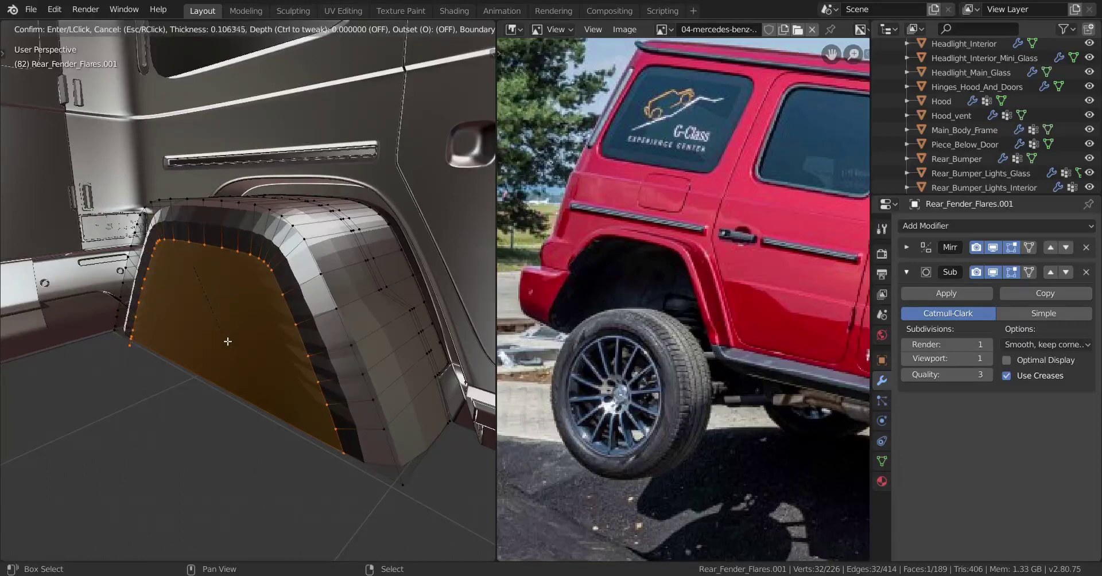
pyautogui.moveTo(216, 343); pyautogui.dragTo(315, 347, button='middle')
pyautogui.press('x')
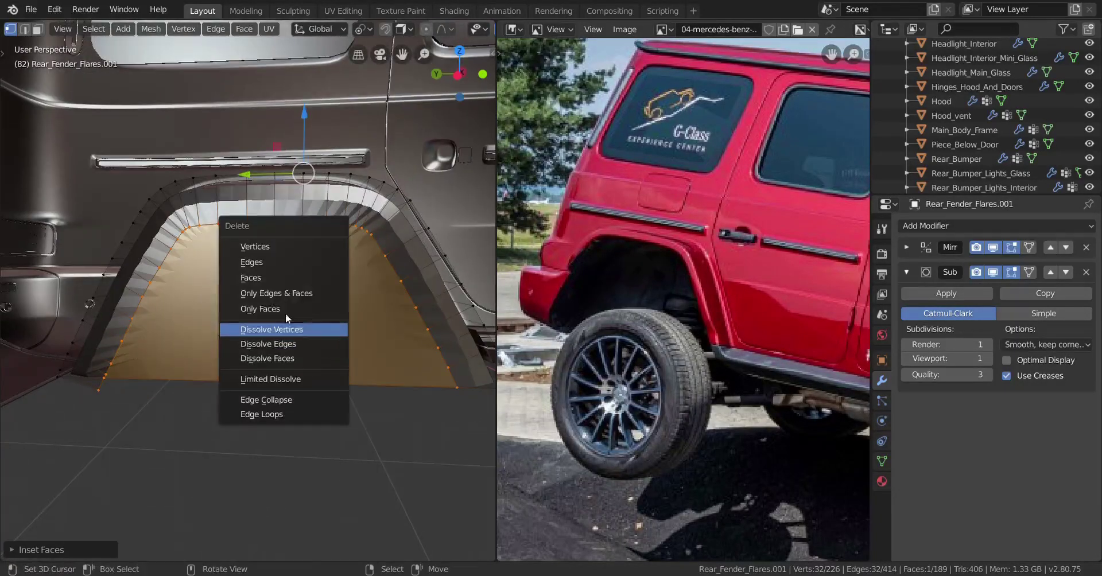
pyautogui.click(260, 279)
# Step: Space the vertices of the inner opening's edge loop evenly with LoopTools and check the result in Object Mode
pyautogui.press('w')
pyautogui.moveTo(377, 182)
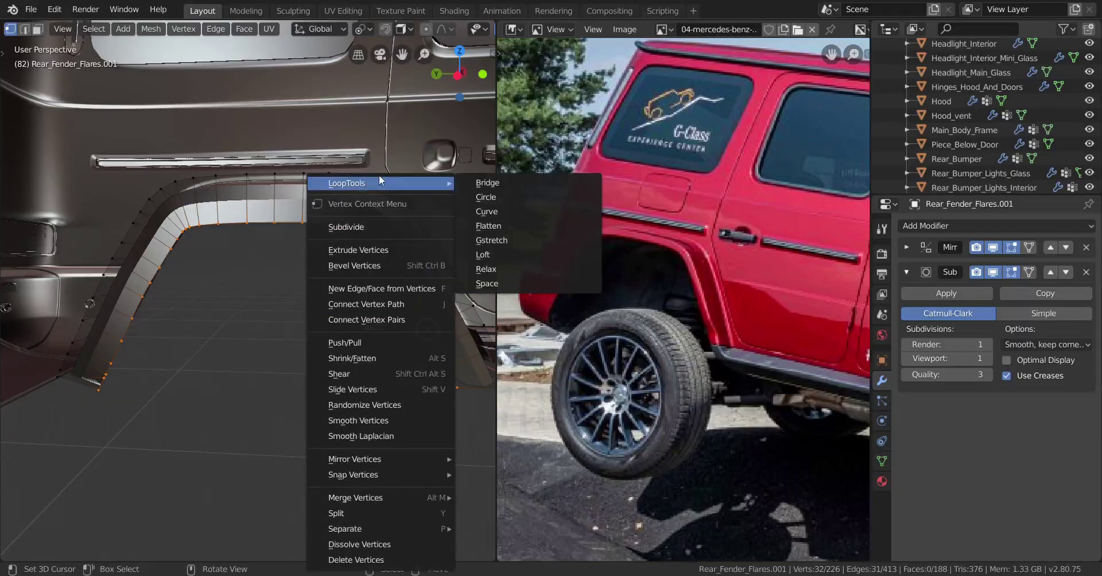
pyautogui.click(529, 278)
pyautogui.moveTo(305, 330); pyautogui.dragTo(341, 356, button='middle')
pyautogui.press('Tab')
pyautogui.press('Tab')
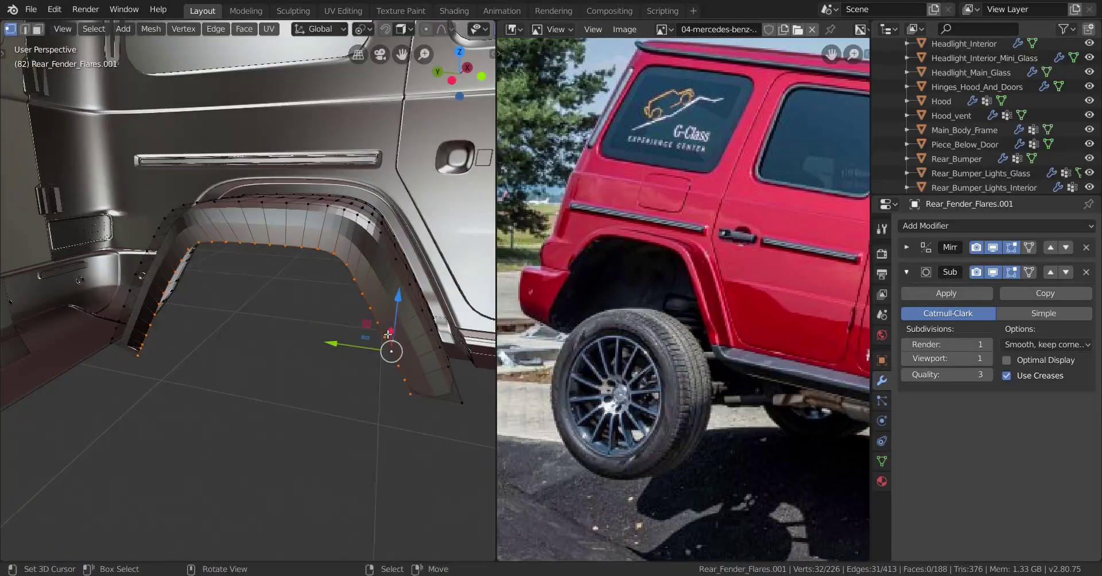
# Step: Try to fill the inner opening with a face and inset it along the rim
pyautogui.moveTo(361, 316); pyautogui.dragTo(296, 356, button='middle')
pyautogui.press('f')
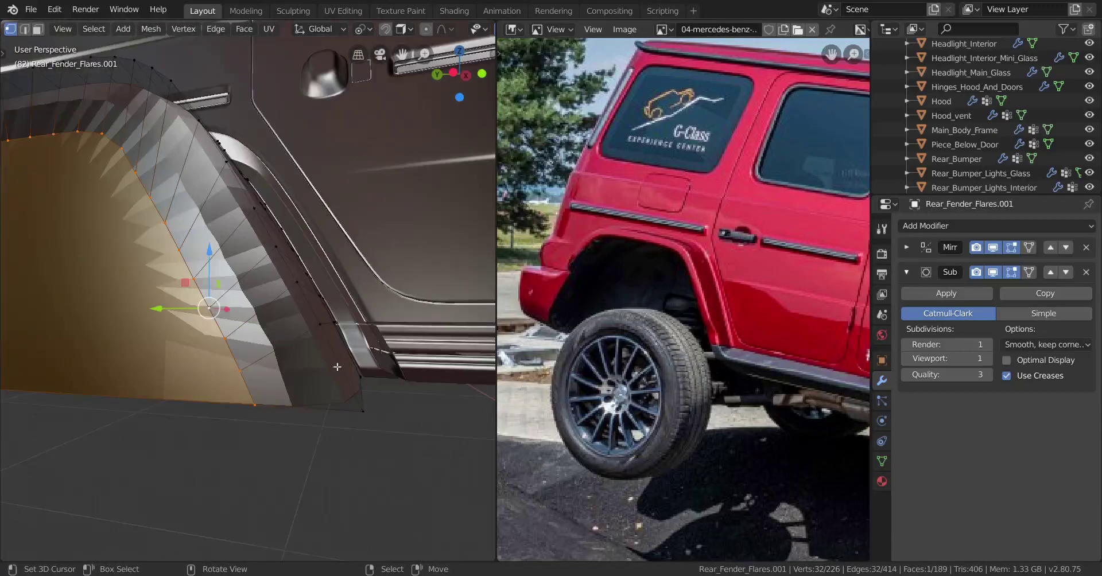
pyautogui.press('i')
pyautogui.click(191, 317)
pyautogui.moveTo(192, 317); pyautogui.dragTo(326, 346, button='middle')
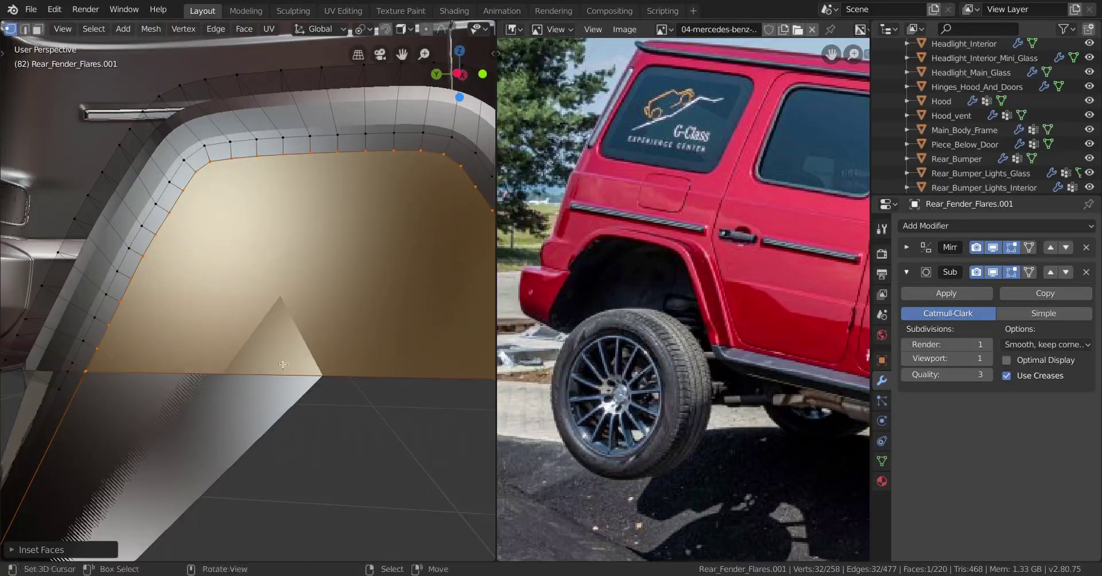
pyautogui.keyDown('shift'); pyautogui.moveTo(159, 340); pyautogui.dragTo(300, 358, button='middle'); pyautogui.keyUp('shift')
pyautogui.scroll(-7, 314, 337)
pyautogui.scroll(7, 321, 327)
pyautogui.hotkey('ctrl', 'z')
pyautogui.hotkey('ctrl', 'z')
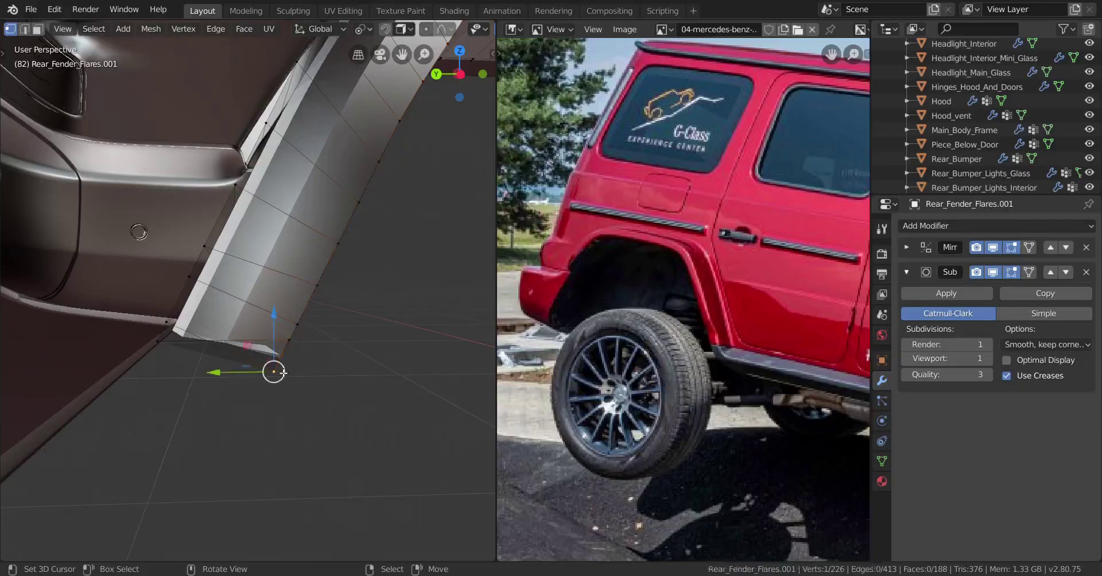
# Step: Slide the bottom end vertex of the inner opening's loop up along its edge and space the loop evenly with LoopTools
pyautogui.press('g')
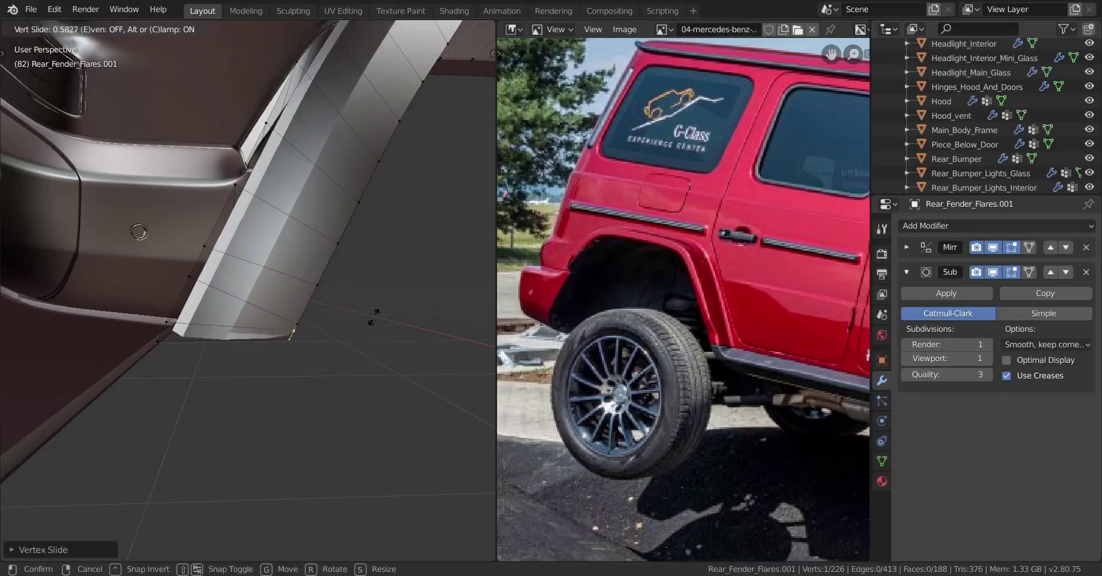
pyautogui.keyDown('alt'); pyautogui.rightClick(320, 313); pyautogui.keyUp('alt')
pyautogui.scroll(-4, 345, 313)
pyautogui.keyDown('shift'); pyautogui.moveTo(367, 313); pyautogui.dragTo(86, 373, button='middle'); pyautogui.keyUp('shift')
pyautogui.press('w')
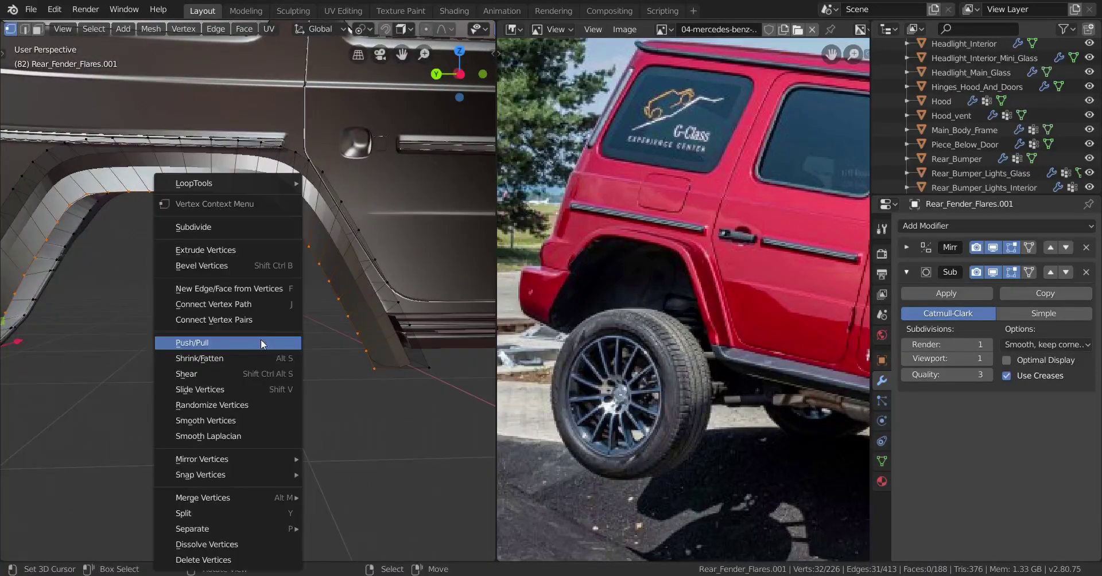
pyautogui.moveTo(290, 183)
pyautogui.click(380, 284)
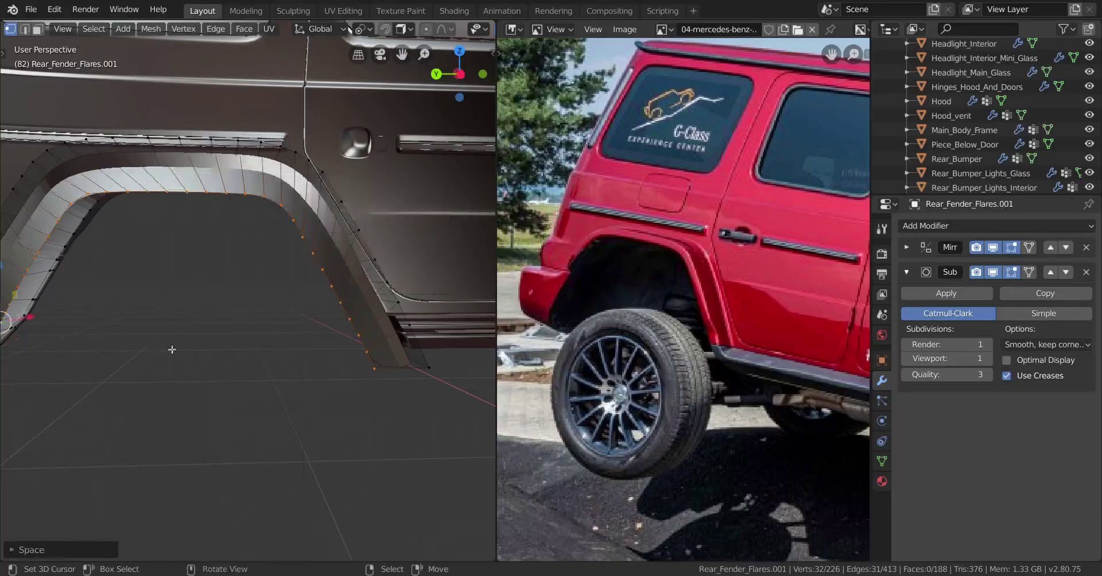
# Step: Fill the inner opening with a face, inset it about 0.018 m, inset it once more and check the surface in Object Mode
pyautogui.scroll(5, 362, 343)
pyautogui.press('f')
pyautogui.moveTo(374, 339); pyautogui.dragTo(364, 414, button='middle')
pyautogui.press('i')
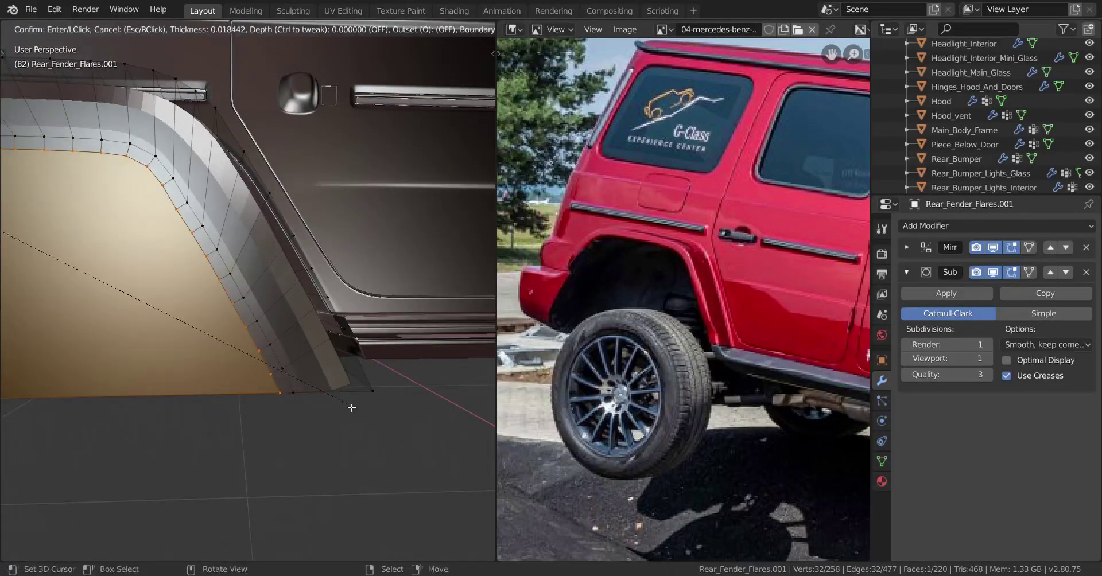
pyautogui.click(291, 394)
pyautogui.keyDown('shift'); pyautogui.moveTo(154, 420); pyautogui.dragTo(233, 320, button='middle'); pyautogui.keyUp('shift')
pyautogui.scroll(2, 201, 416)
pyautogui.click(205, 395)
pyautogui.scroll(-3, 346, 393)
pyautogui.press('Tab')
pyautogui.press('Tab')
# Step: Add a loop cut along the liner's arch surface between the inner rim and the central edge loops and slide it into place
pyautogui.scroll(1, 293, 344)
pyautogui.click(241, 299)
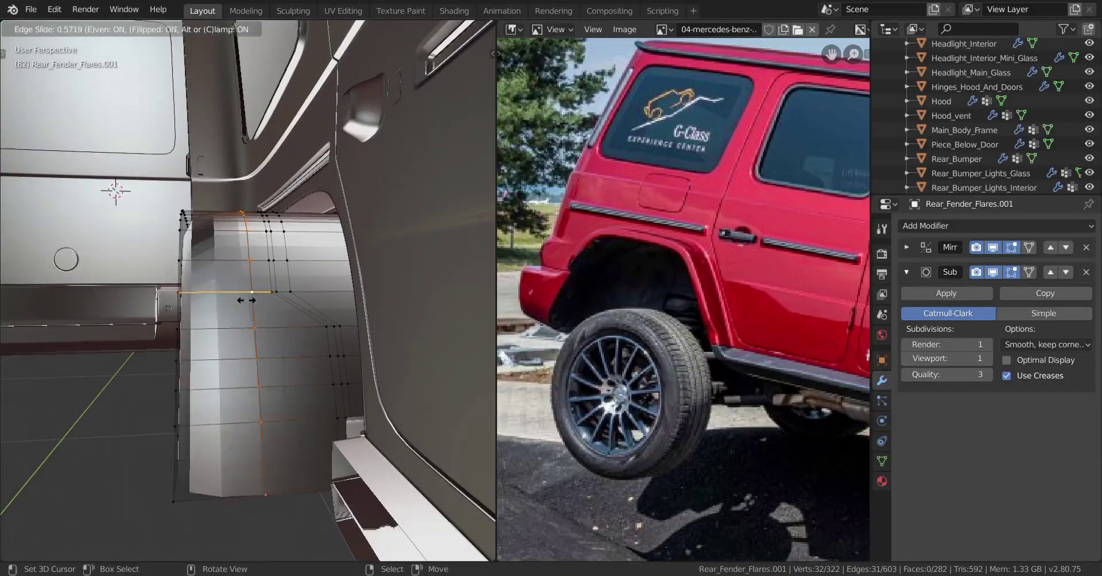
pyautogui.moveTo(208, 333); pyautogui.dragTo(313, 352, button='middle')
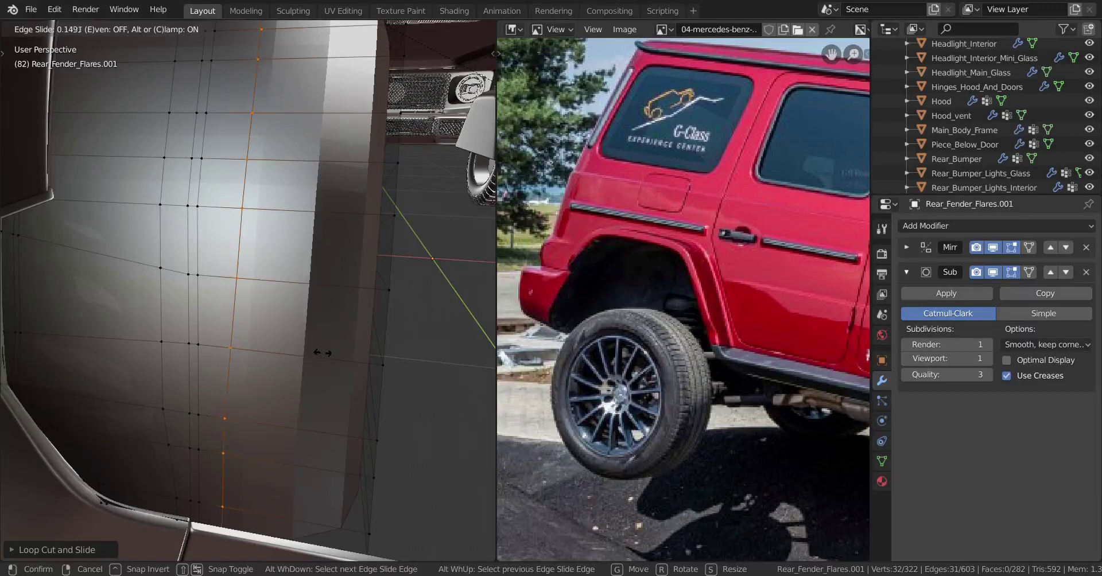
pyautogui.click(317, 343)
# Step: Slide the edge loop at the liner's inner corner outward along the arch surface, finishing with a slide factor of about -0.4
pyautogui.moveTo(317, 343); pyautogui.dragTo(198, 393, button='middle')
pyautogui.moveTo(259, 294); pyautogui.dragTo(255, 288, button='middle')
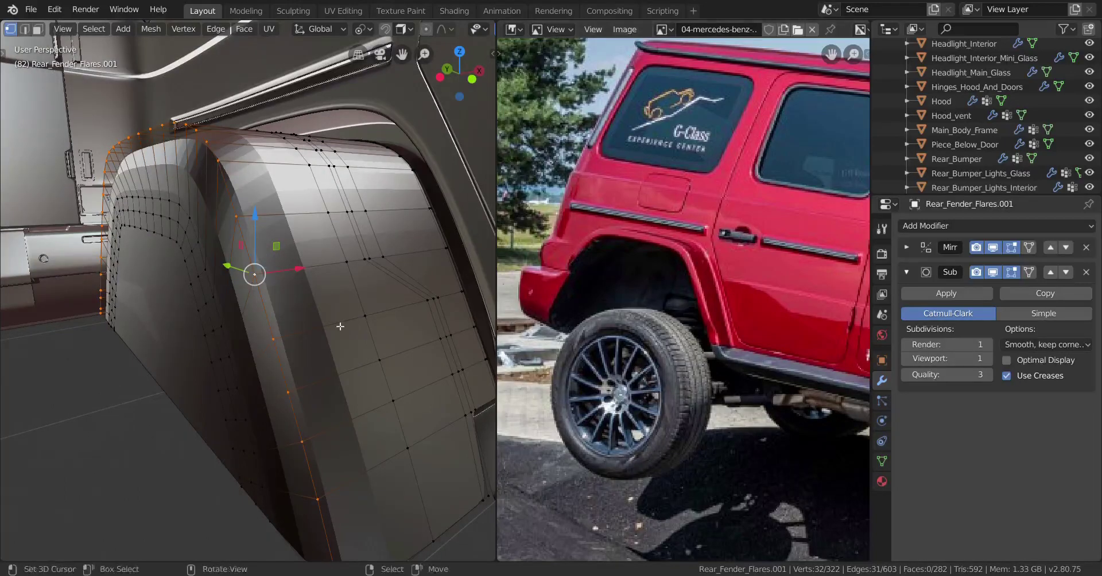
pyautogui.scroll(2, 344, 267)
pyautogui.press('g')
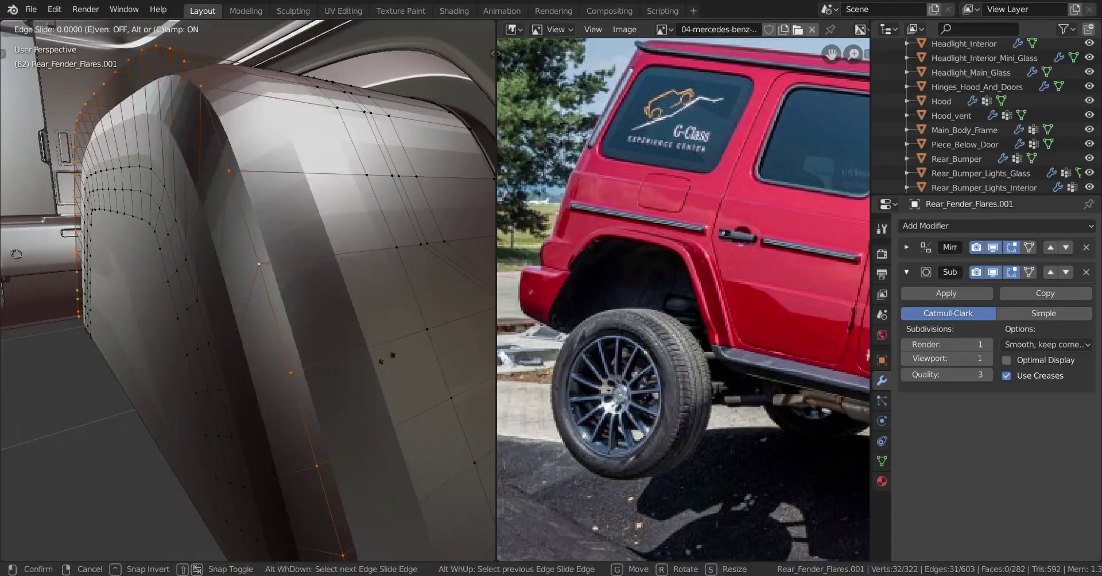
pyautogui.click(379, 426)
pyautogui.press('g')
pyautogui.press('g')
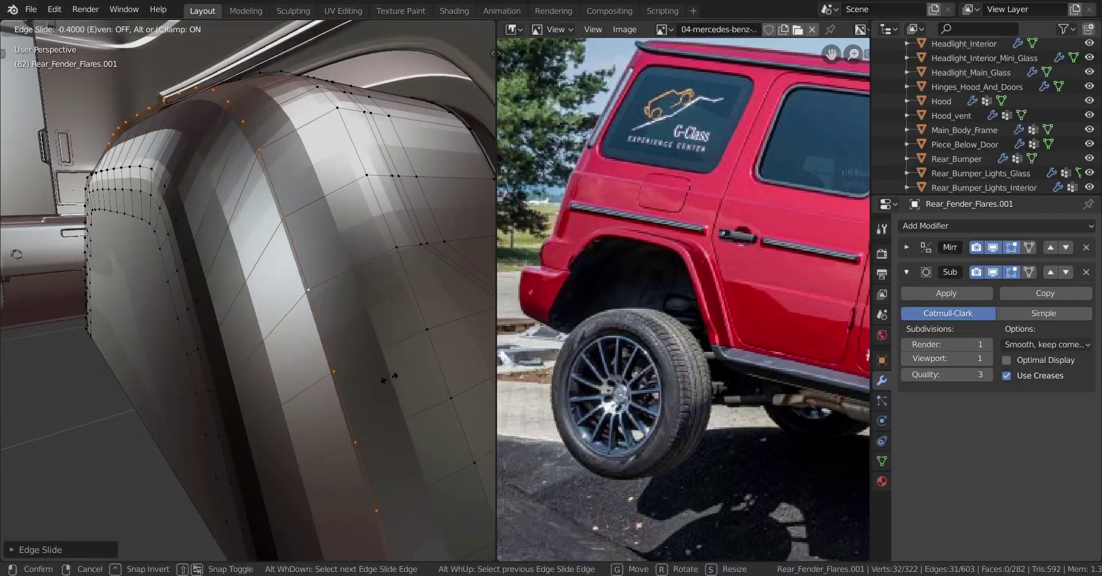
pyautogui.click(387, 377)
# Step: Bevel the inner corner edge loop to a width of about 0.038 m and check the liner in Object Mode
pyautogui.moveTo(387, 377); pyautogui.dragTo(309, 361, button='middle')
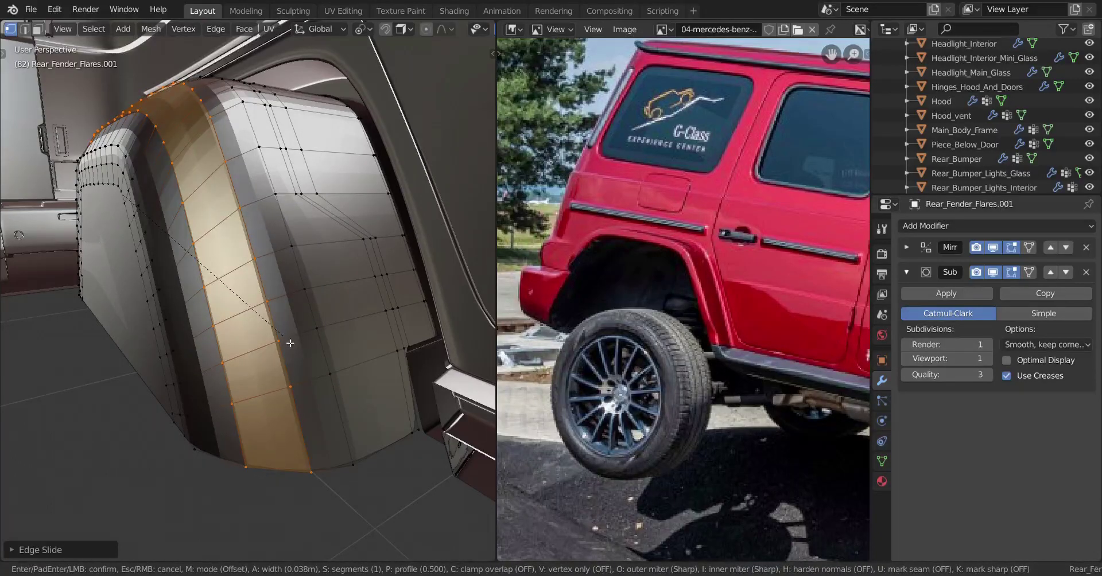
pyautogui.press('Tab')
pyautogui.moveTo(290, 344); pyautogui.dragTo(179, 346, button='middle')
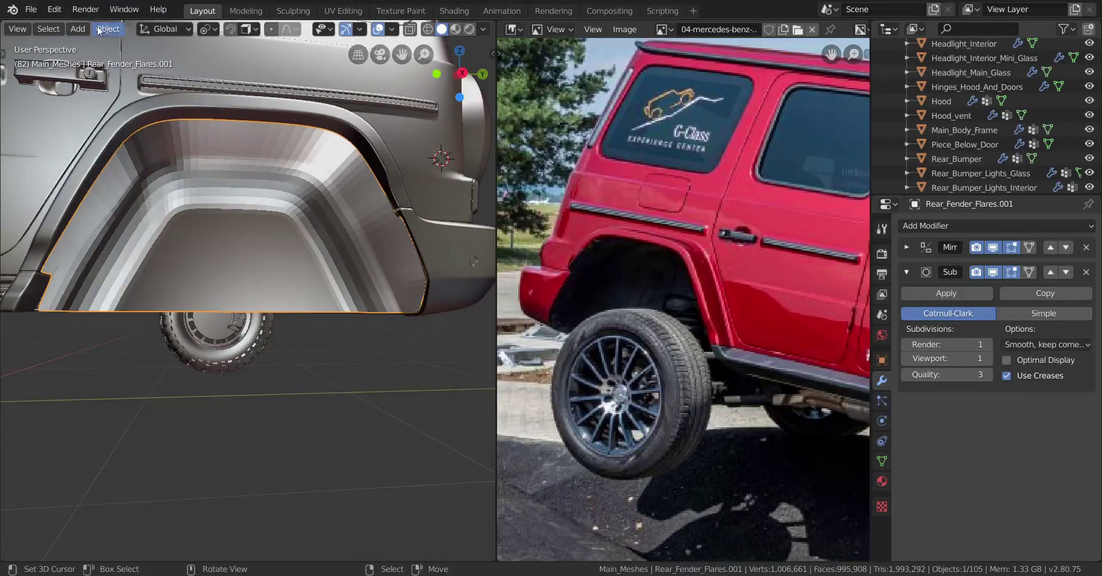
# Step: Shade the rear liner smooth and recalculate all its normals to face inside
pyautogui.click(100, 29)
pyautogui.click(136, 316)
pyautogui.press('Tab')
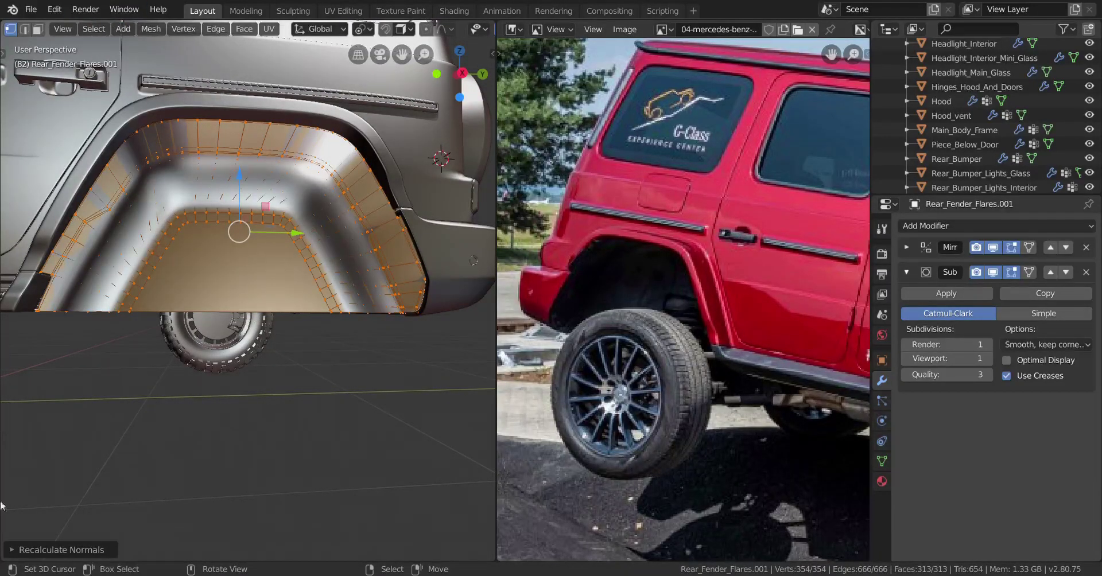
pyautogui.click(192, 545)
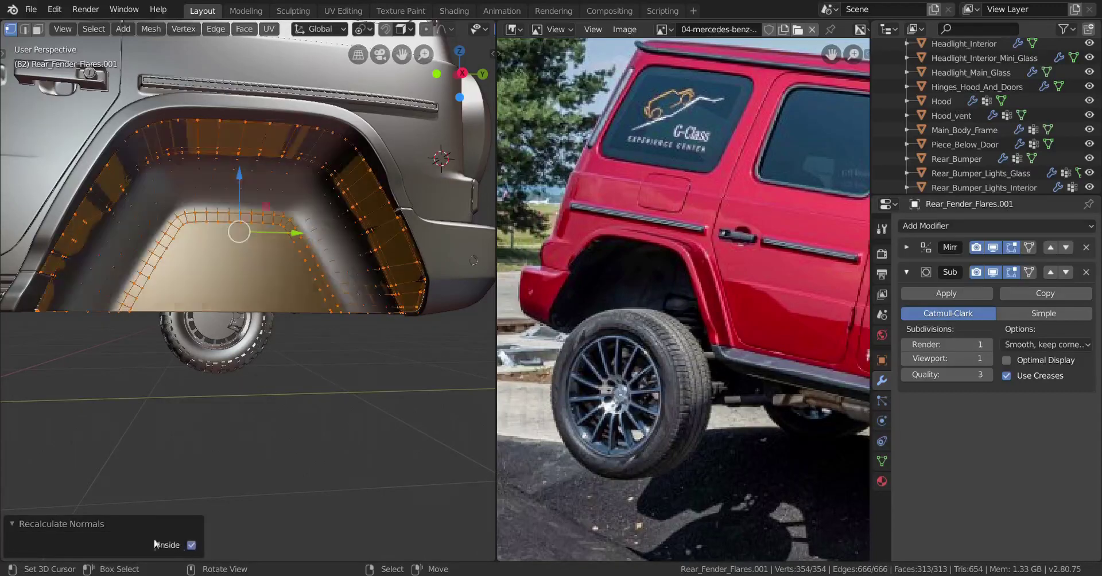
pyautogui.press('Tab')
pyautogui.hotkey('alt', 'a')
# Step: Inspect the liner's fit against the flare and add a Solidify modifier to it
pyautogui.moveTo(195, 348); pyautogui.dragTo(258, 367, button='middle')
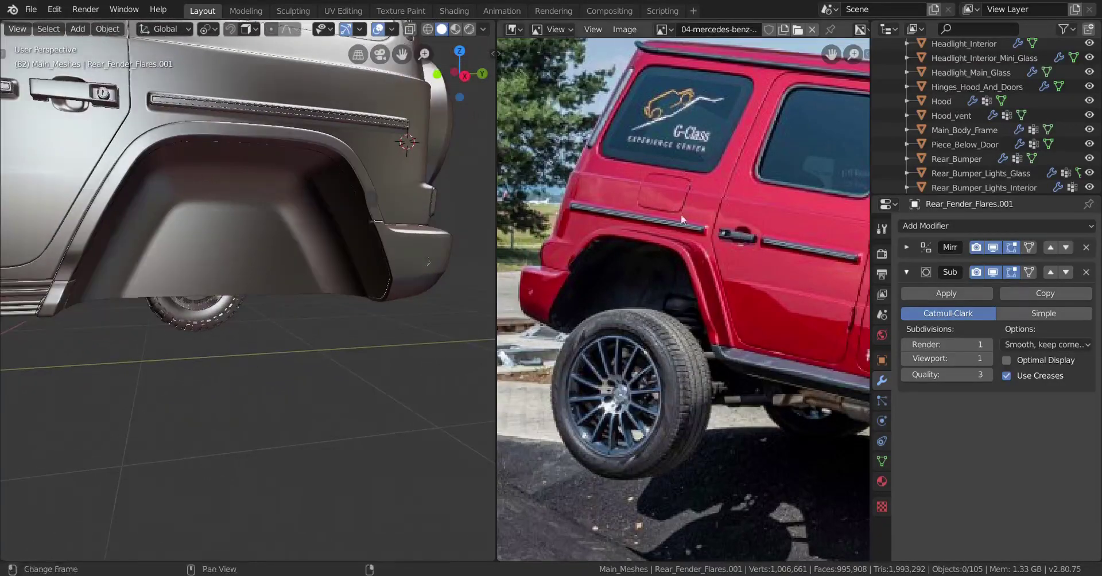
pyautogui.moveTo(320, 282); pyautogui.dragTo(332, 331, button='middle')
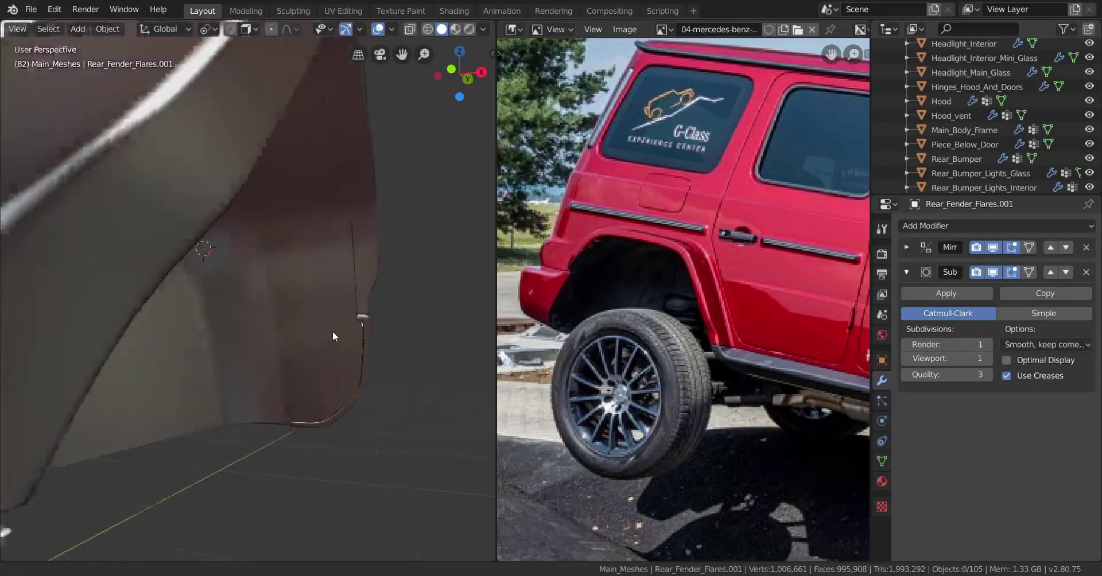
pyautogui.moveTo(291, 421); pyautogui.dragTo(320, 392, button='middle')
pyautogui.press('Tab')
pyautogui.press('Tab')
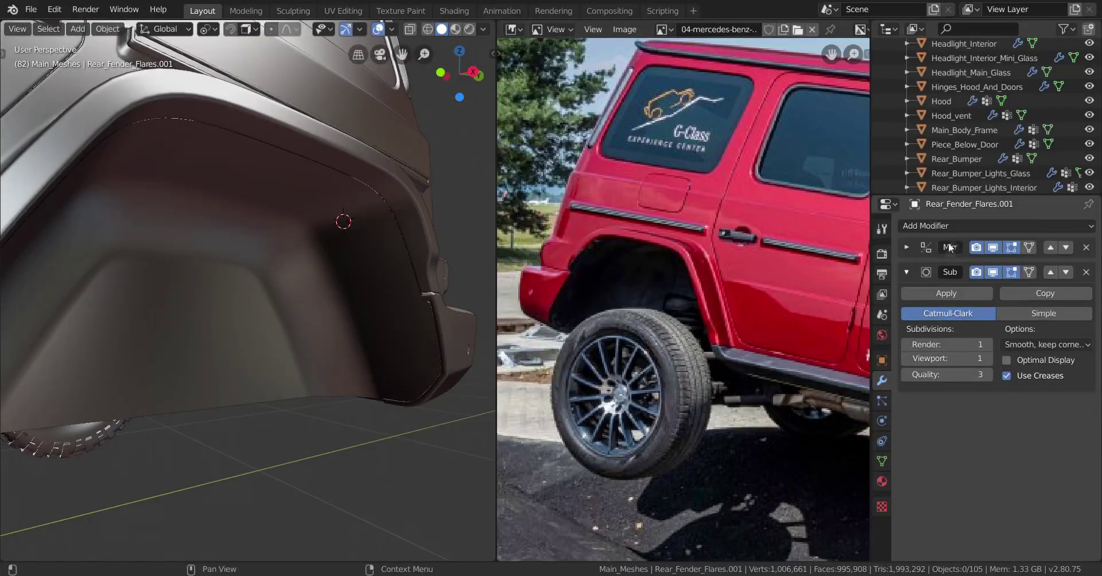
pyautogui.click(955, 227)
pyautogui.click(827, 446)
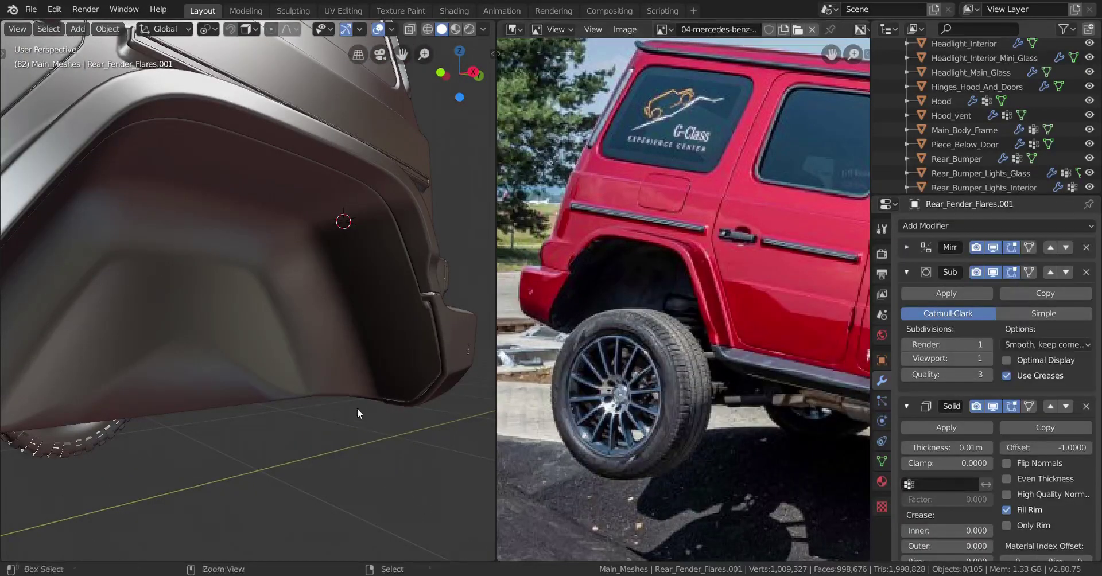
# Step: Apply the rotation and scale of the rear wheel arch liner
pyautogui.hotkey('ctrl', 'a')
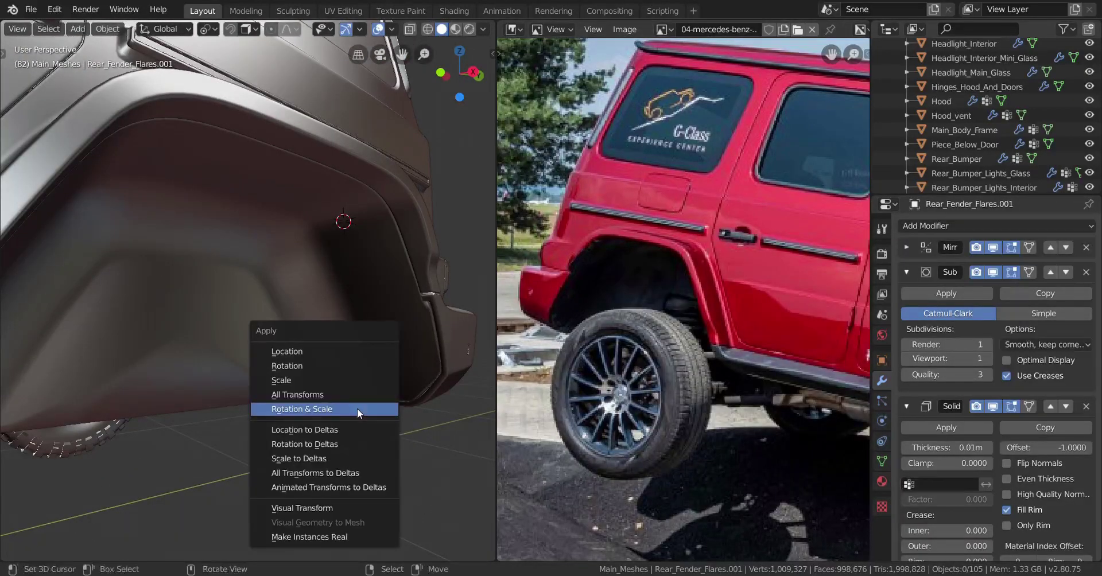
pyautogui.click(315, 411)
pyautogui.hotkey('ctrl', 'a')
pyautogui.click(253, 297)
# Step: Fill the open face of the liner's inner panel between its two bottom corner vertices and check the shading in Object Mode
pyautogui.press('Tab')
pyautogui.moveTo(331, 406); pyautogui.dragTo(419, 359, button='middle')
pyautogui.scroll(1, 333, 382)
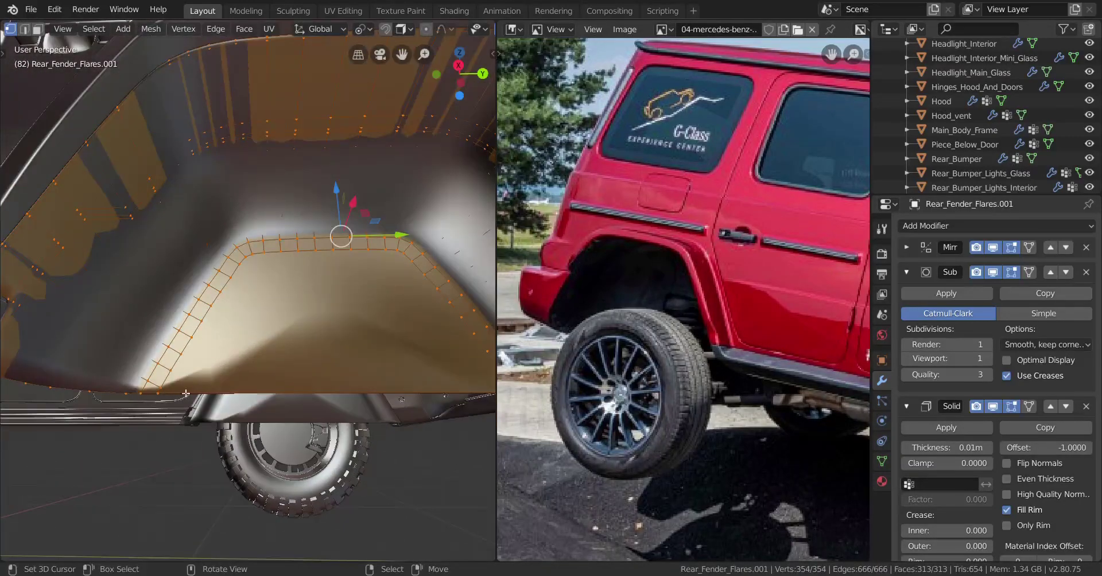
pyautogui.rightClick(162, 390)
pyautogui.keyDown('shift'); pyautogui.moveTo(355, 389); pyautogui.dragTo(279, 381, button='middle'); pyautogui.keyUp('shift')
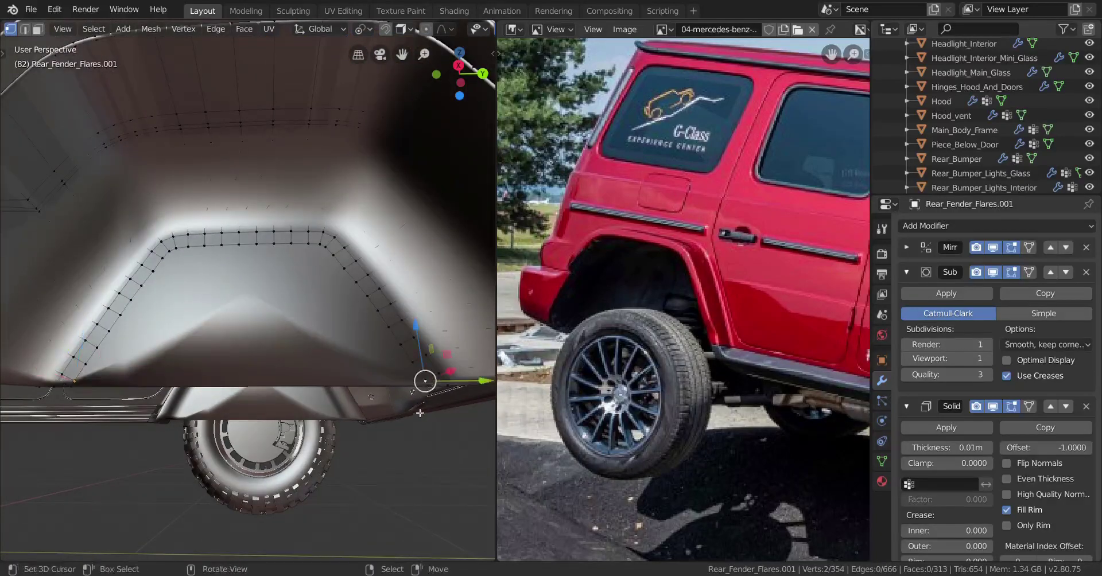
pyautogui.press('f')
pyautogui.scroll(-3, 241, 362)
pyautogui.moveTo(242, 367); pyautogui.dragTo(319, 396, button='middle')
pyautogui.moveTo(318, 396)
pyautogui.mouseDown(button='middle')
pyautogui.moveTo(299, 392)
pyautogui.moveTo(415, 401)
pyautogui.moveTo(247, 418)
pyautogui.moveTo(264, 413)
pyautogui.mouseUp(button='middle')
pyautogui.press('Tab')
pyautogui.press('Tab')
# Step: Slide the inner panel's new bottom edge slightly upward from the liner's lower rim
pyautogui.press('z')
pyautogui.click(368, 414)
pyautogui.moveTo(367, 414)
pyautogui.mouseDown(button='middle')
pyautogui.moveTo(425, 418)
pyautogui.moveTo(367, 409)
pyautogui.moveTo(295, 438)
pyautogui.moveTo(343, 445)
pyautogui.mouseUp(button='middle')
pyautogui.scroll(1, 343, 444)
pyautogui.scroll(-1, 430, 447)
pyautogui.press('g')
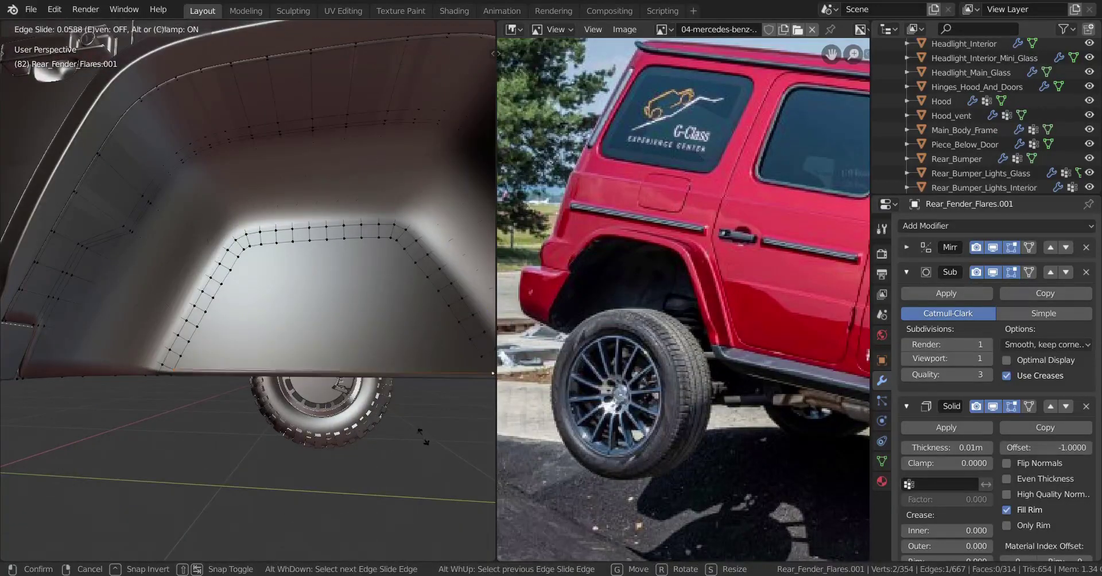
pyautogui.click(426, 353)
# Step: Add a supporting loop cut along the liner's lower rim and return to Object Mode
pyautogui.scroll(5, 426, 353)
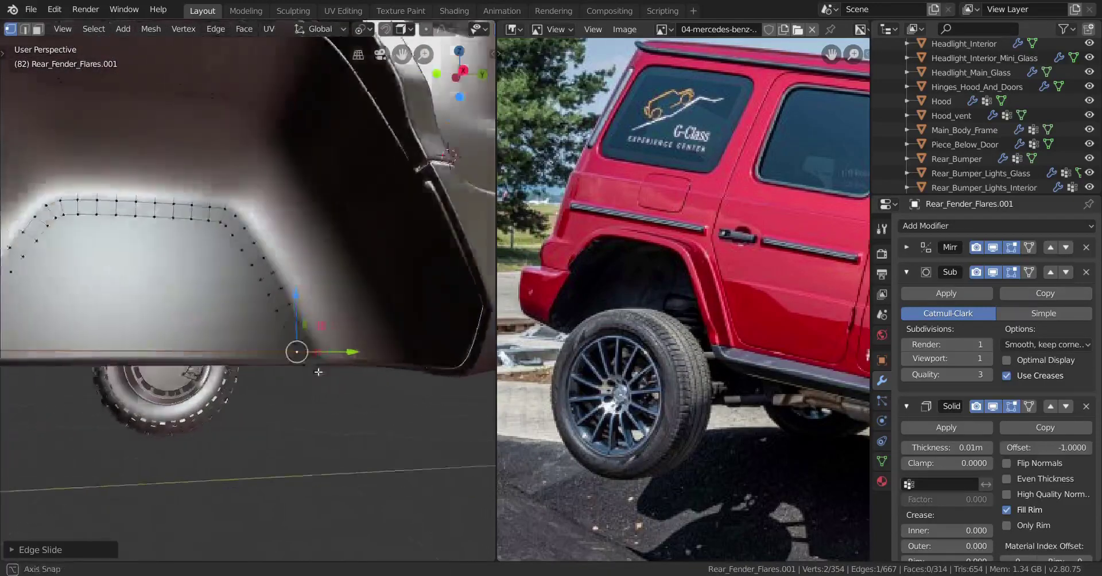
pyautogui.moveTo(276, 402); pyautogui.dragTo(310, 389, button='middle')
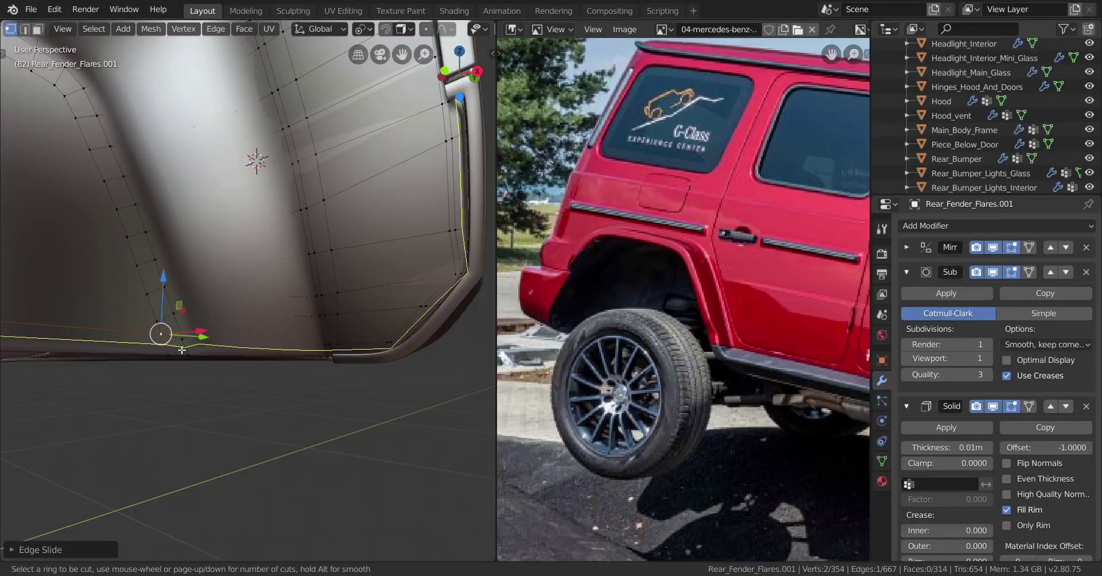
pyautogui.click(182, 350)
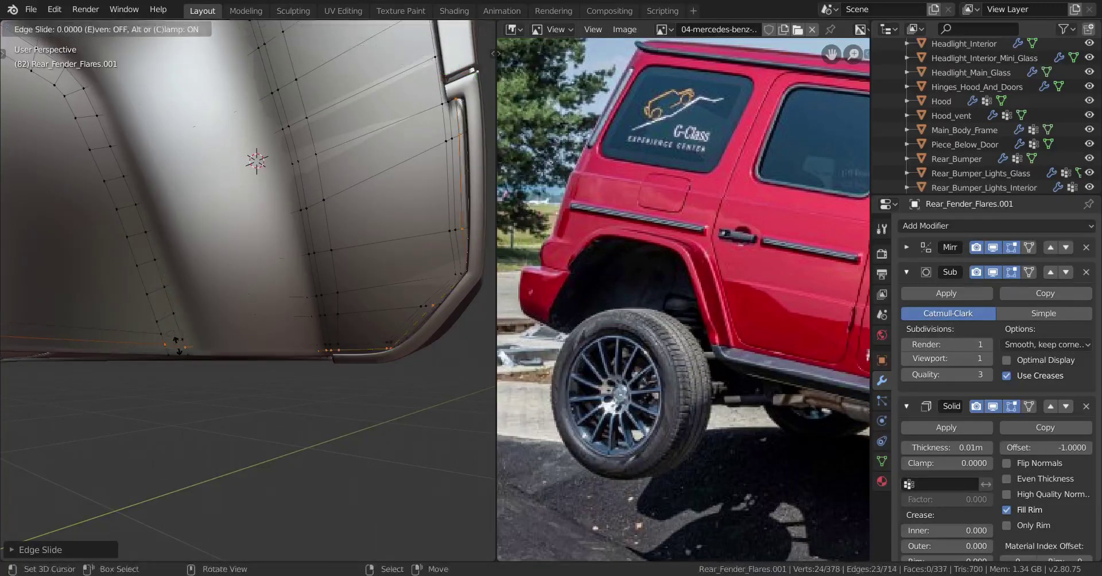
pyautogui.click(181, 349)
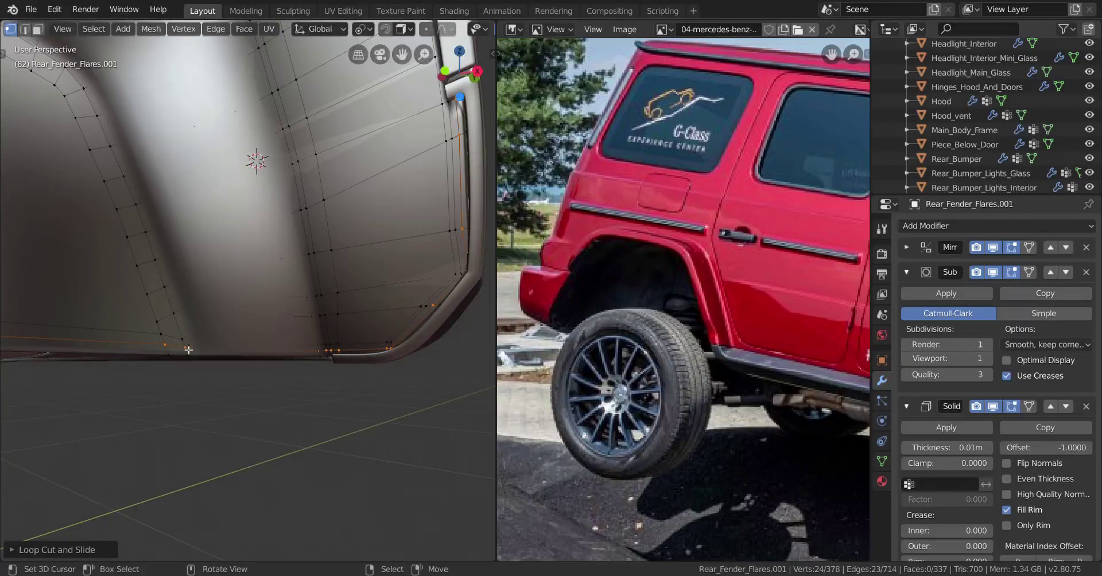
pyautogui.keyDown('shift'); pyautogui.moveTo(293, 366); pyautogui.dragTo(286, 408, button='middle'); pyautogui.keyUp('shift')
pyautogui.press('Tab')
# Step: Set the liner's Solidify thickness to 0.005 m
pyautogui.moveTo(357, 350); pyautogui.dragTo(304, 396, button='middle')
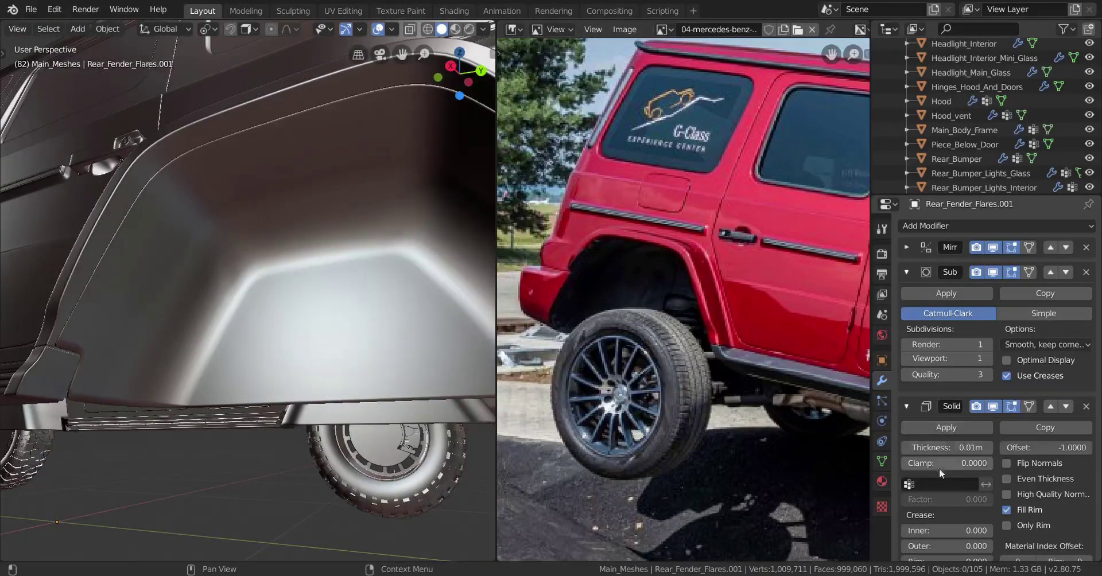
pyautogui.click(948, 451)
pyautogui.write('.005')
pyautogui.press('Return')
# Step: Unhide all car parts, clear the selection, save the file and review the whole vehicle from several angles
pyautogui.moveTo(288, 415); pyautogui.dragTo(164, 435, button='middle')
pyautogui.scroll(-4, 283, 384)
pyautogui.hotkey('alt', 'h')
pyautogui.hotkey('alt', 'a')
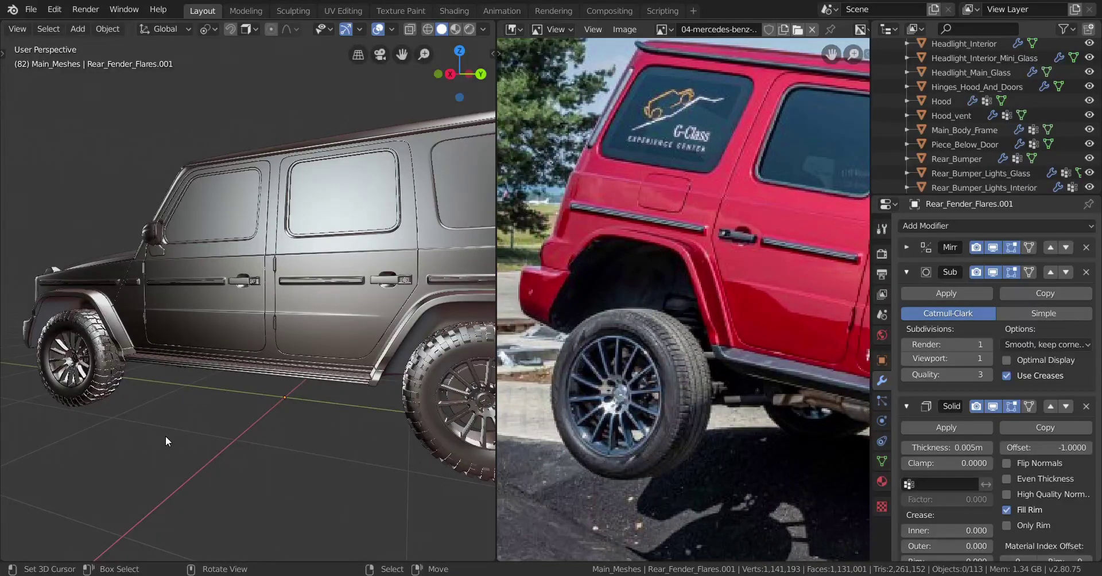
pyautogui.moveTo(123, 425); pyautogui.dragTo(280, 400, button='middle')
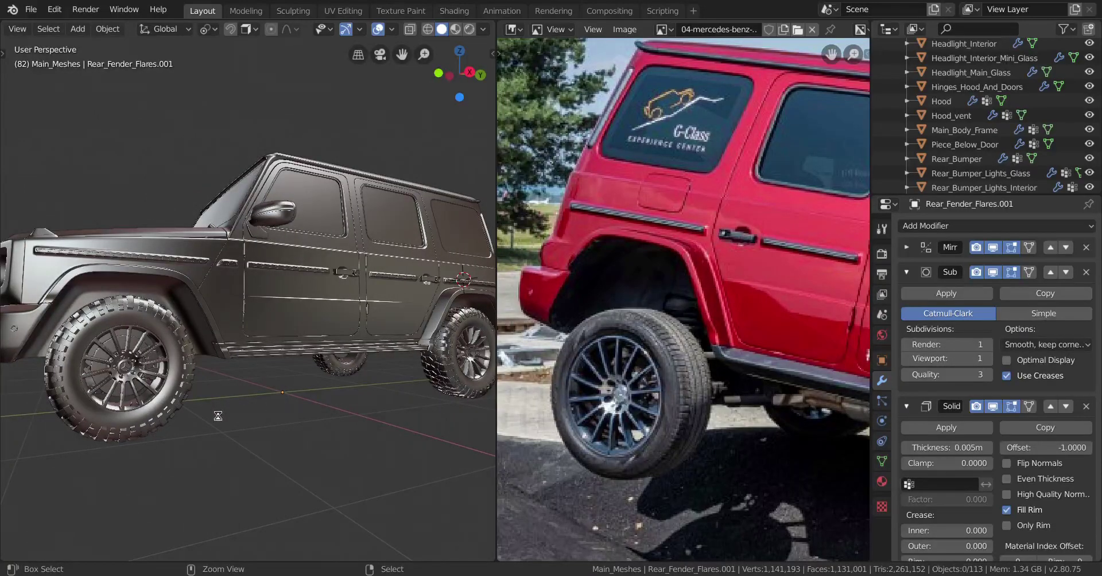
pyautogui.moveTo(388, 411); pyautogui.dragTo(284, 443, button='middle')
pyautogui.scroll(2, 322, 422)
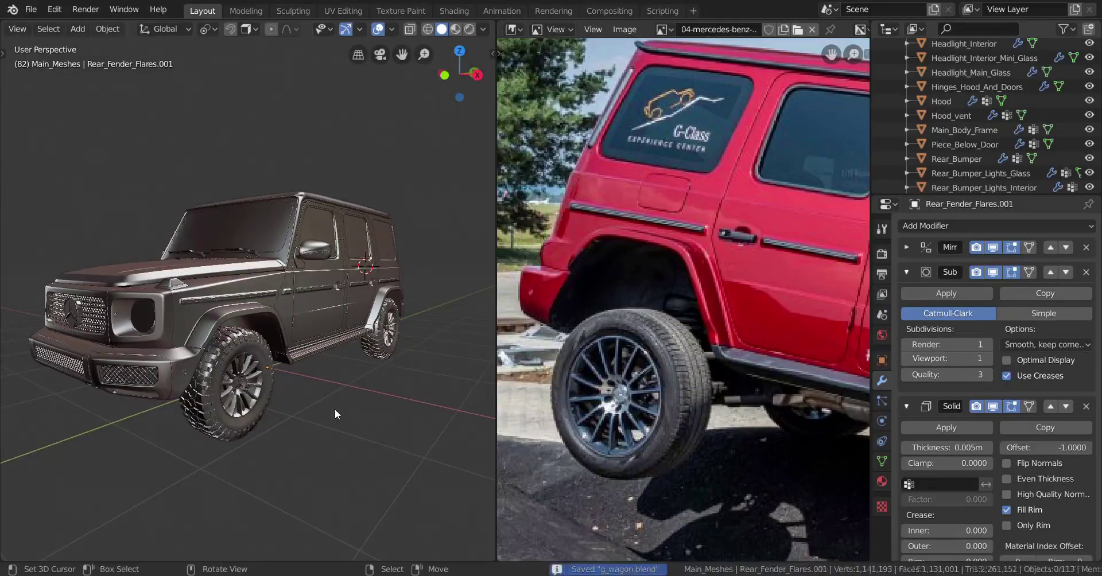